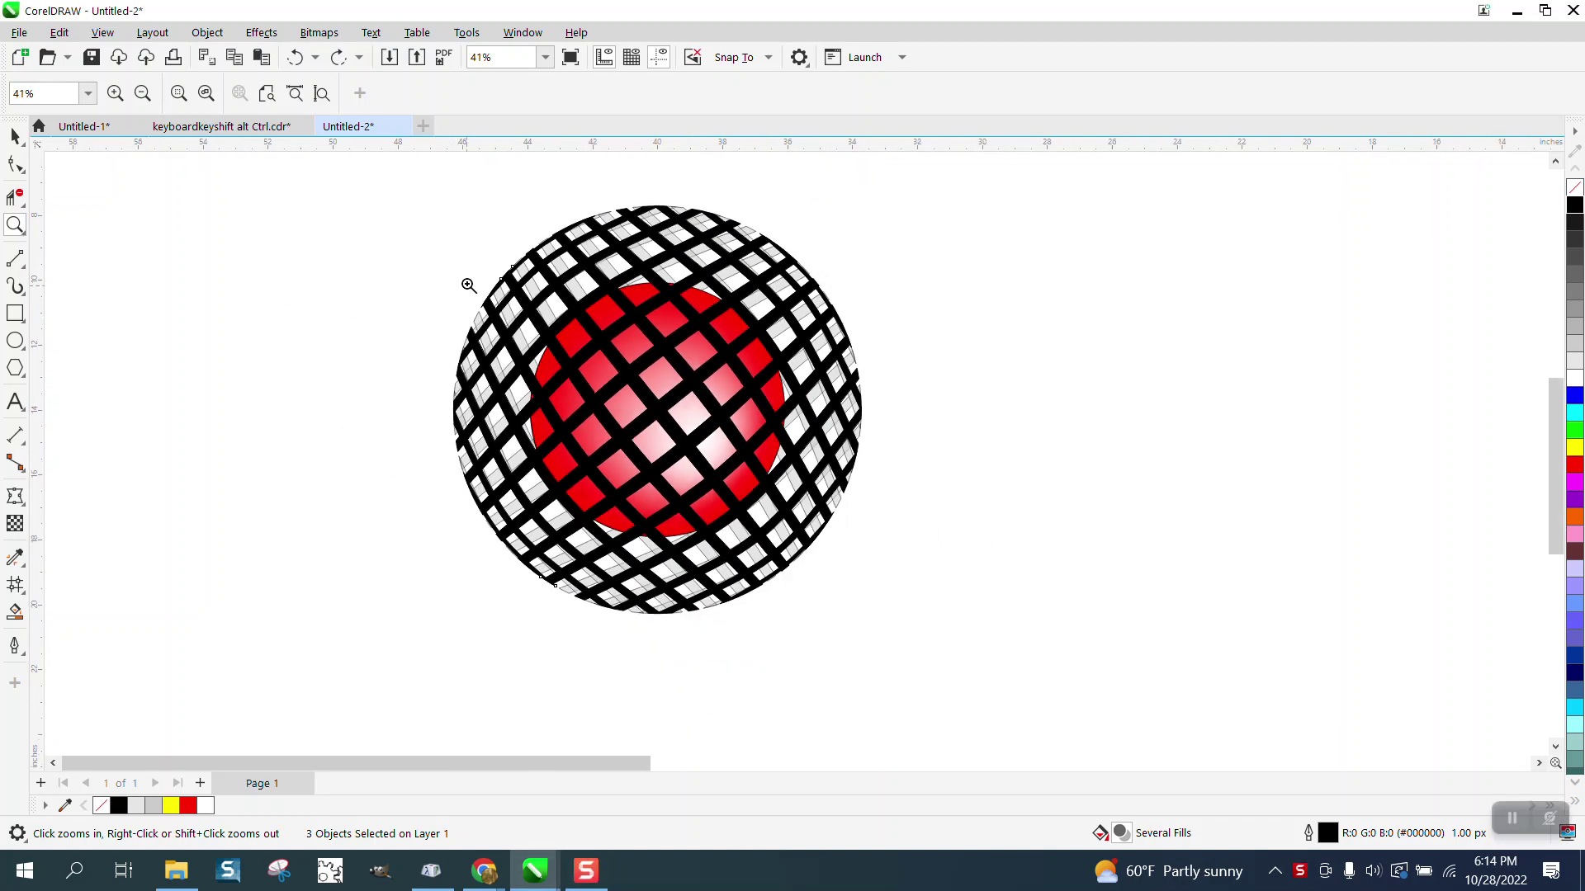
Zoom in closely on the sphere and page, with the Pick tool active
drag(440, 213, 917, 549)
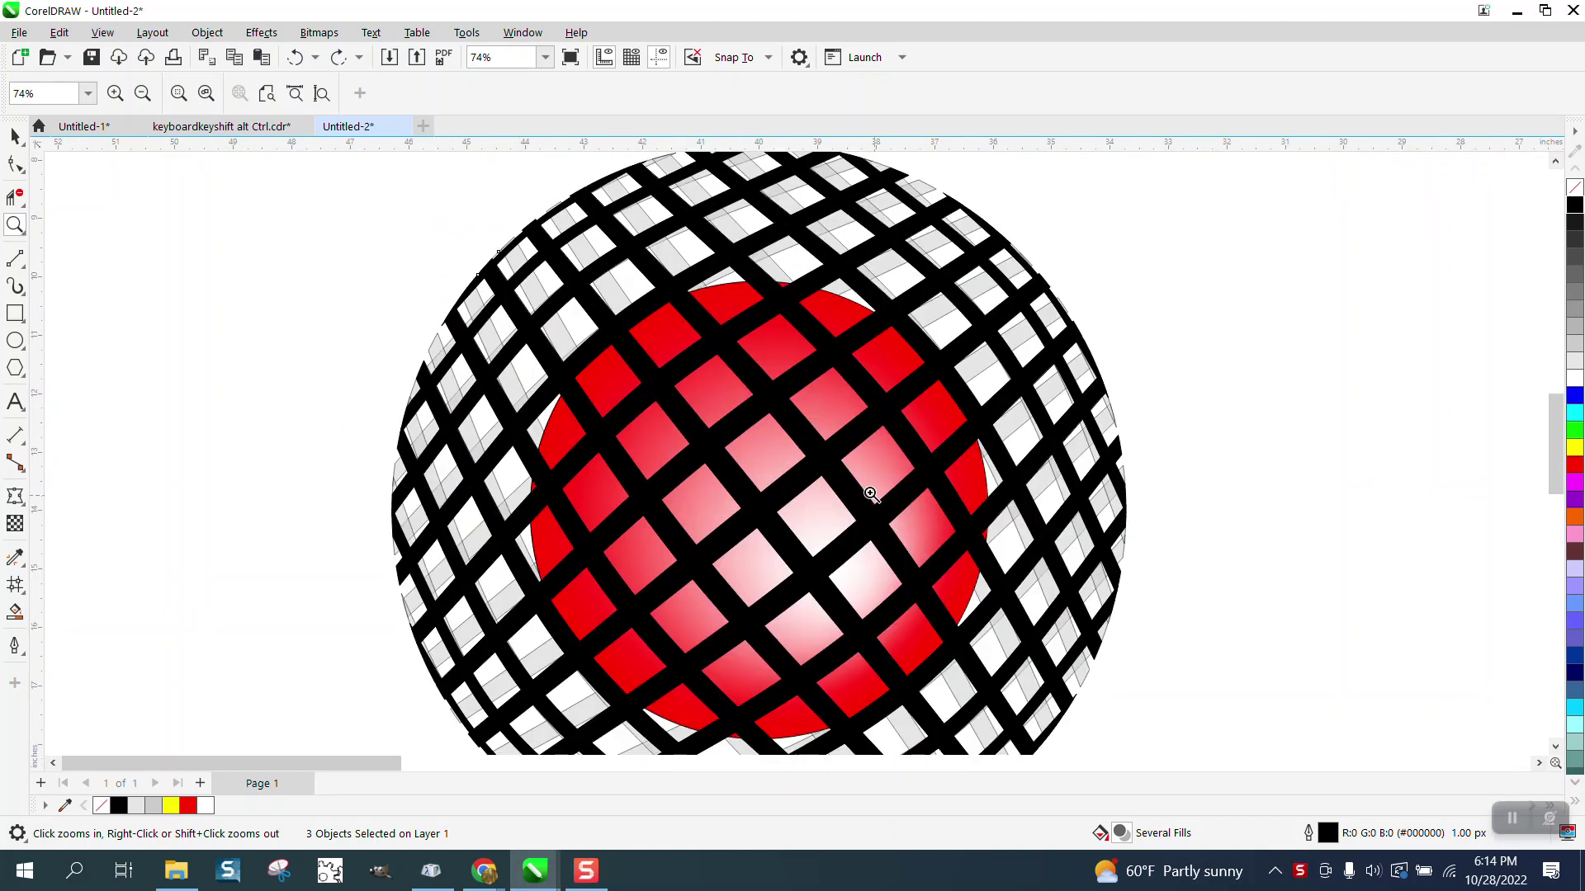
scroll(830, 458, down, 1)
drag(564, 309, 1092, 651)
scroll(941, 536, down, 1)
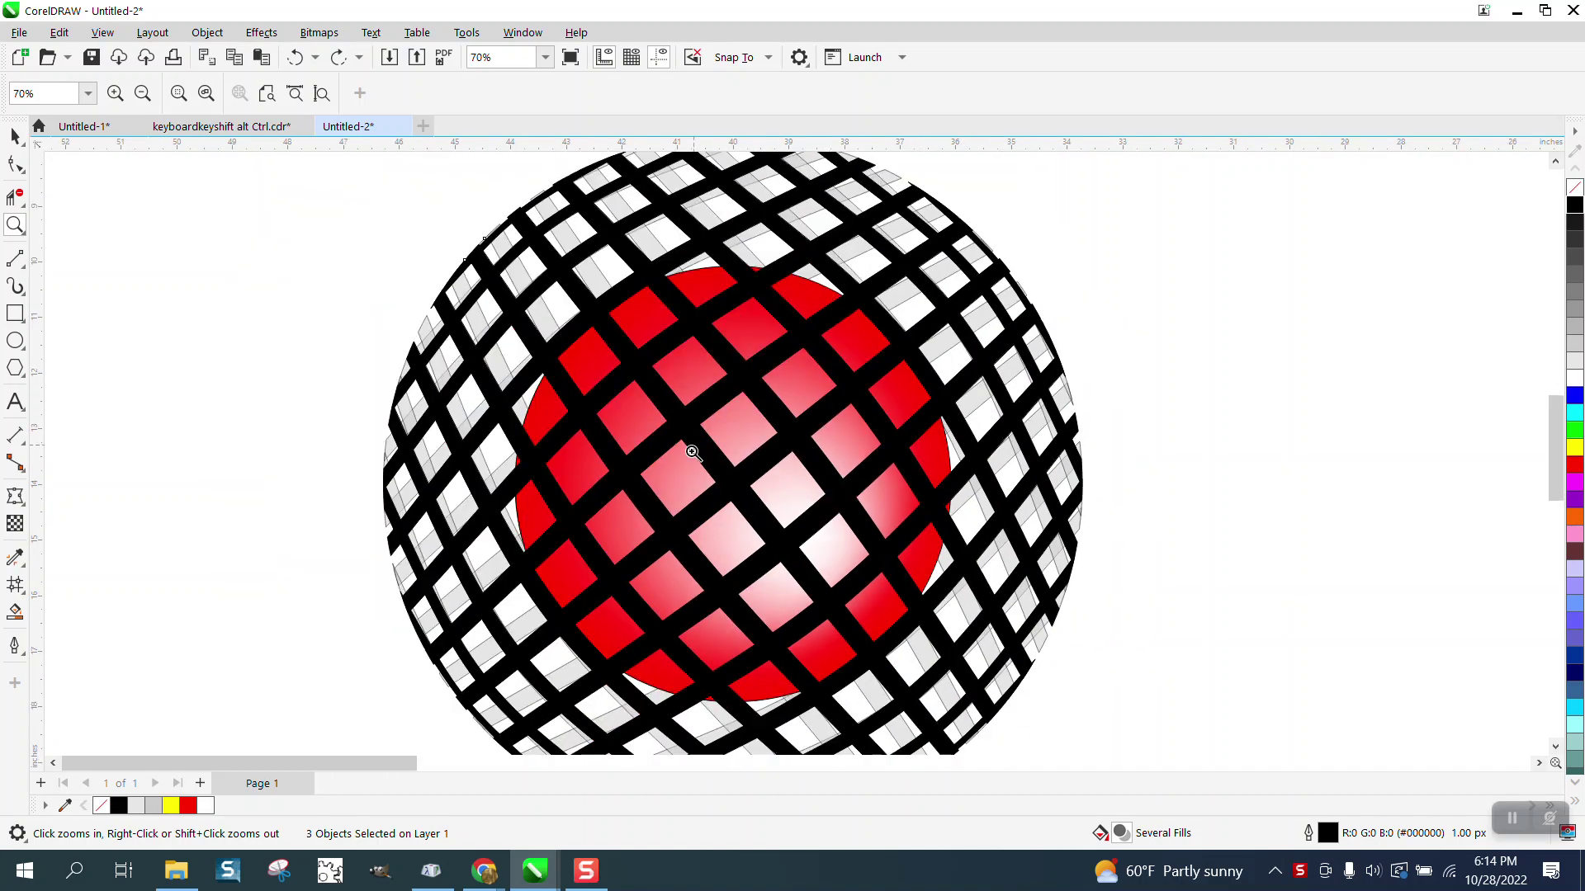
scroll(830, 323, down, 1)
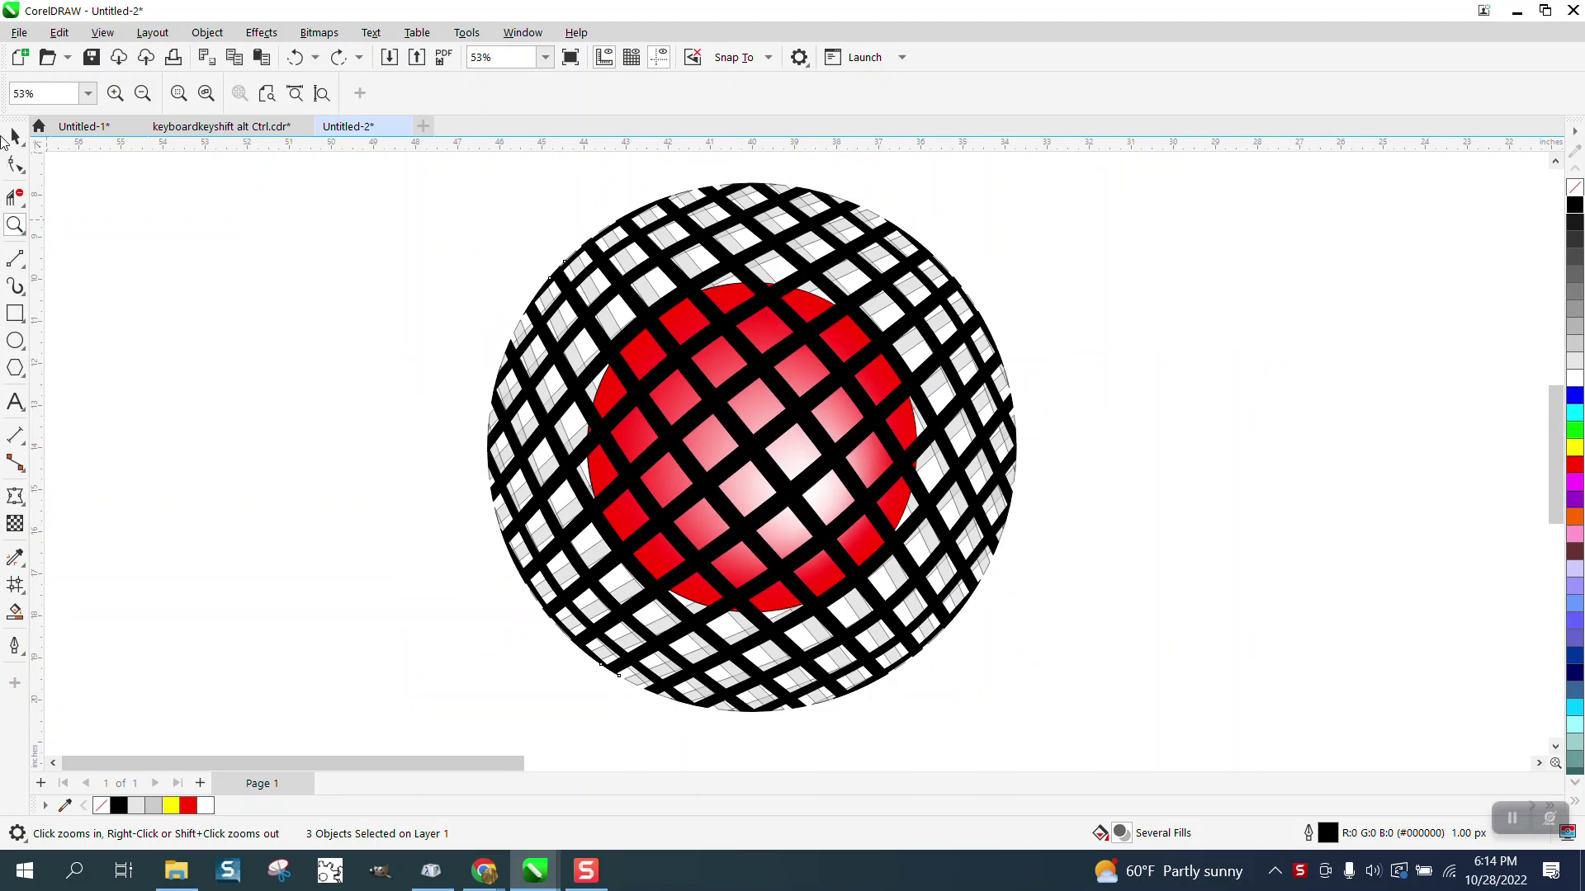
click(14, 136)
scroll(555, 291, down, 3)
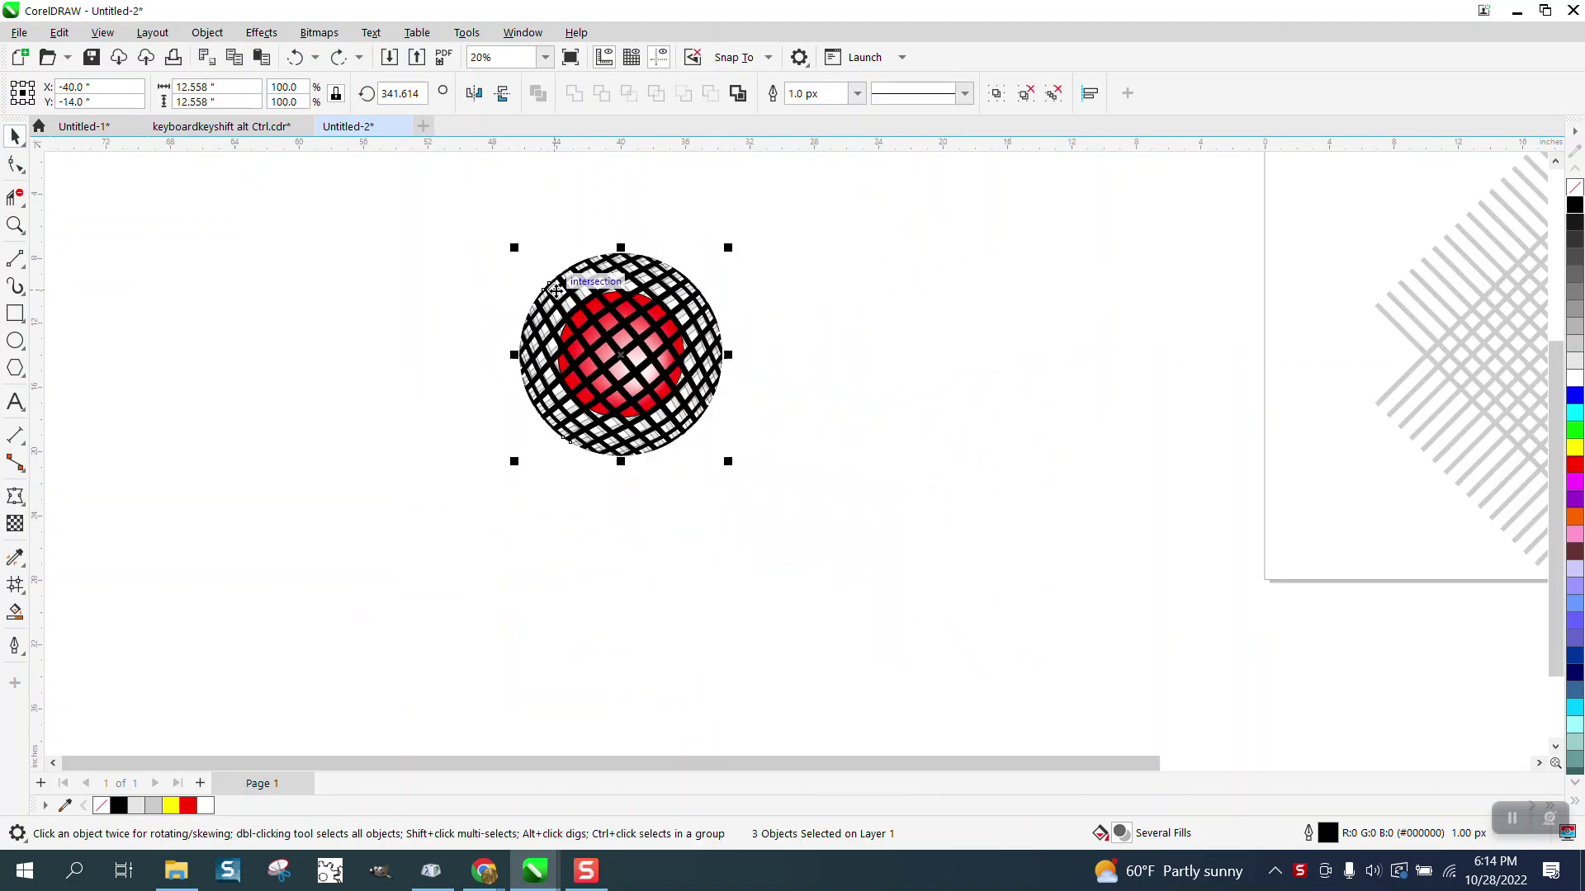
scroll(778, 355, down, 1)
scroll(1119, 344, down, 1)
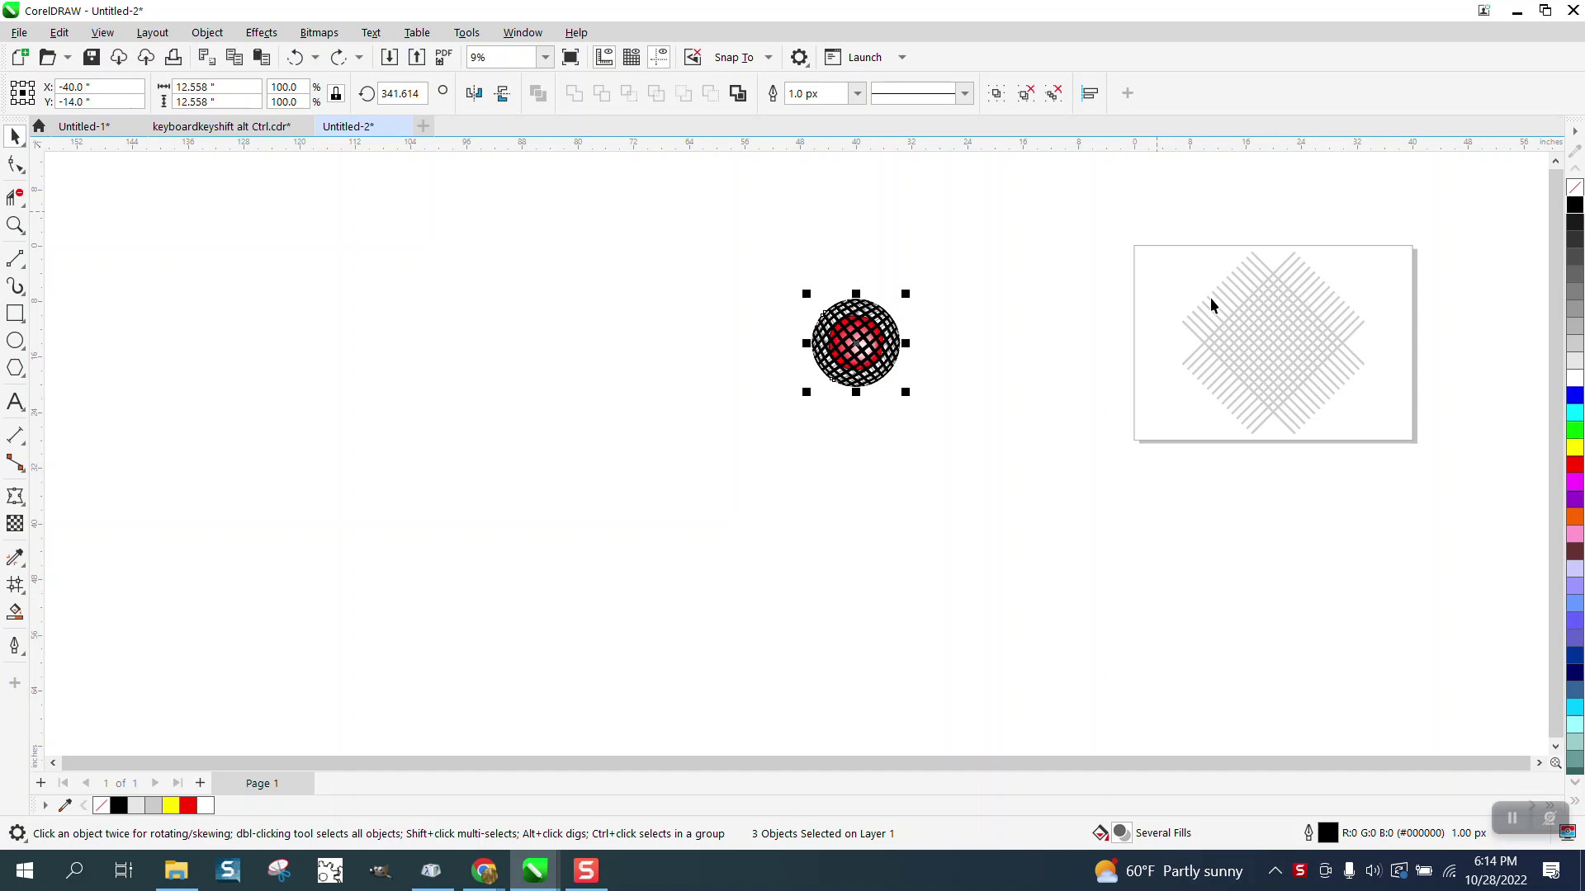
Delete the gray line grid and move the red sphere just left of the page
drag(1155, 239, 1423, 487)
key(Delete)
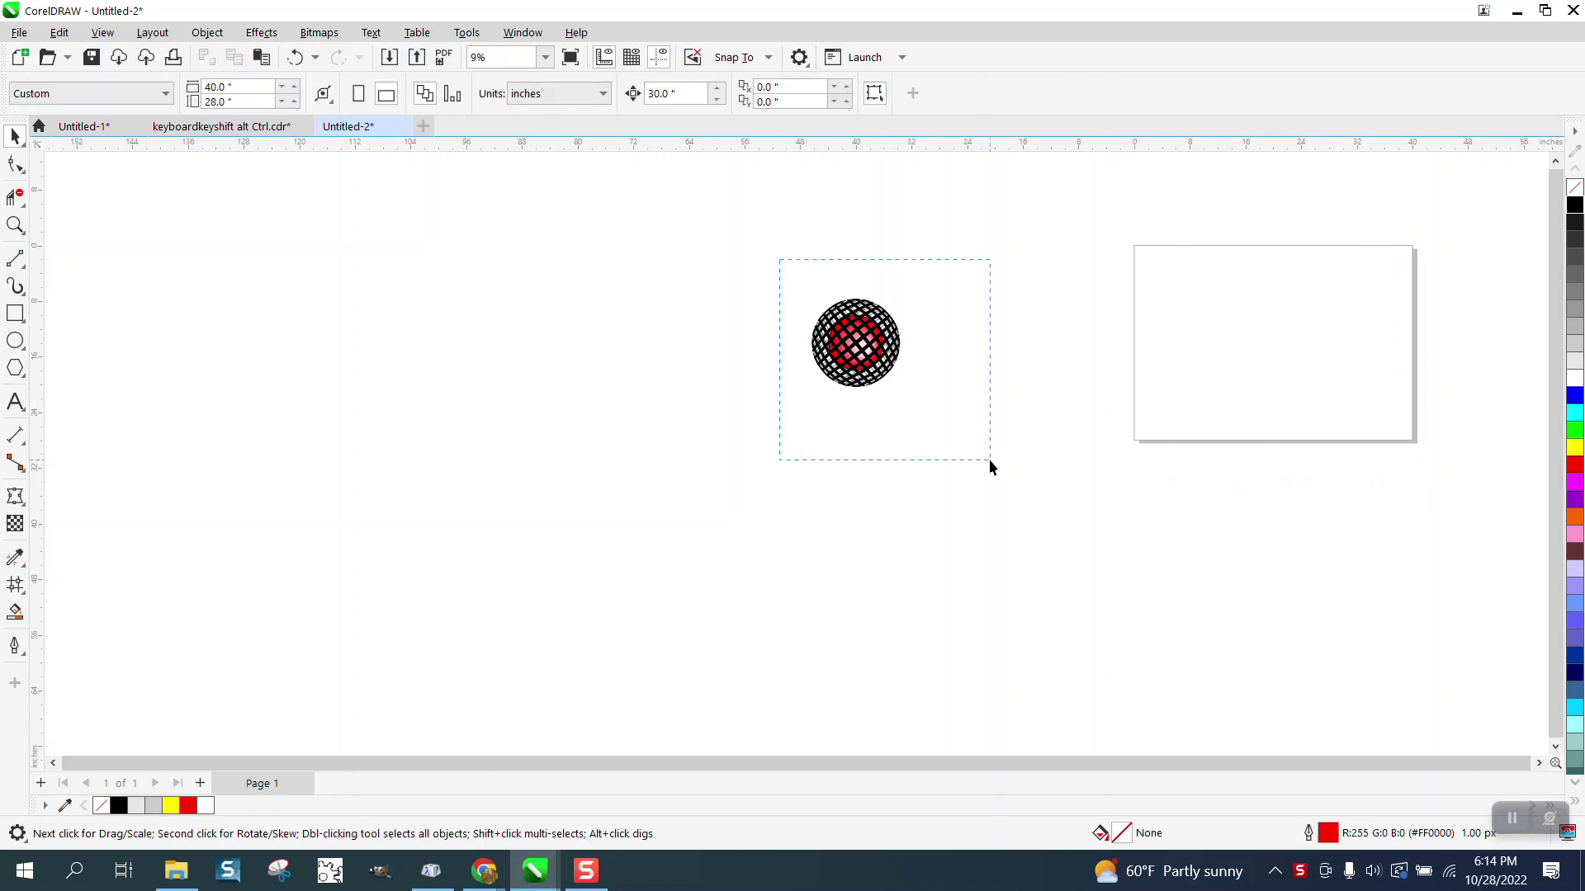
drag(989, 466, 989, 467)
drag(875, 355, 1095, 360)
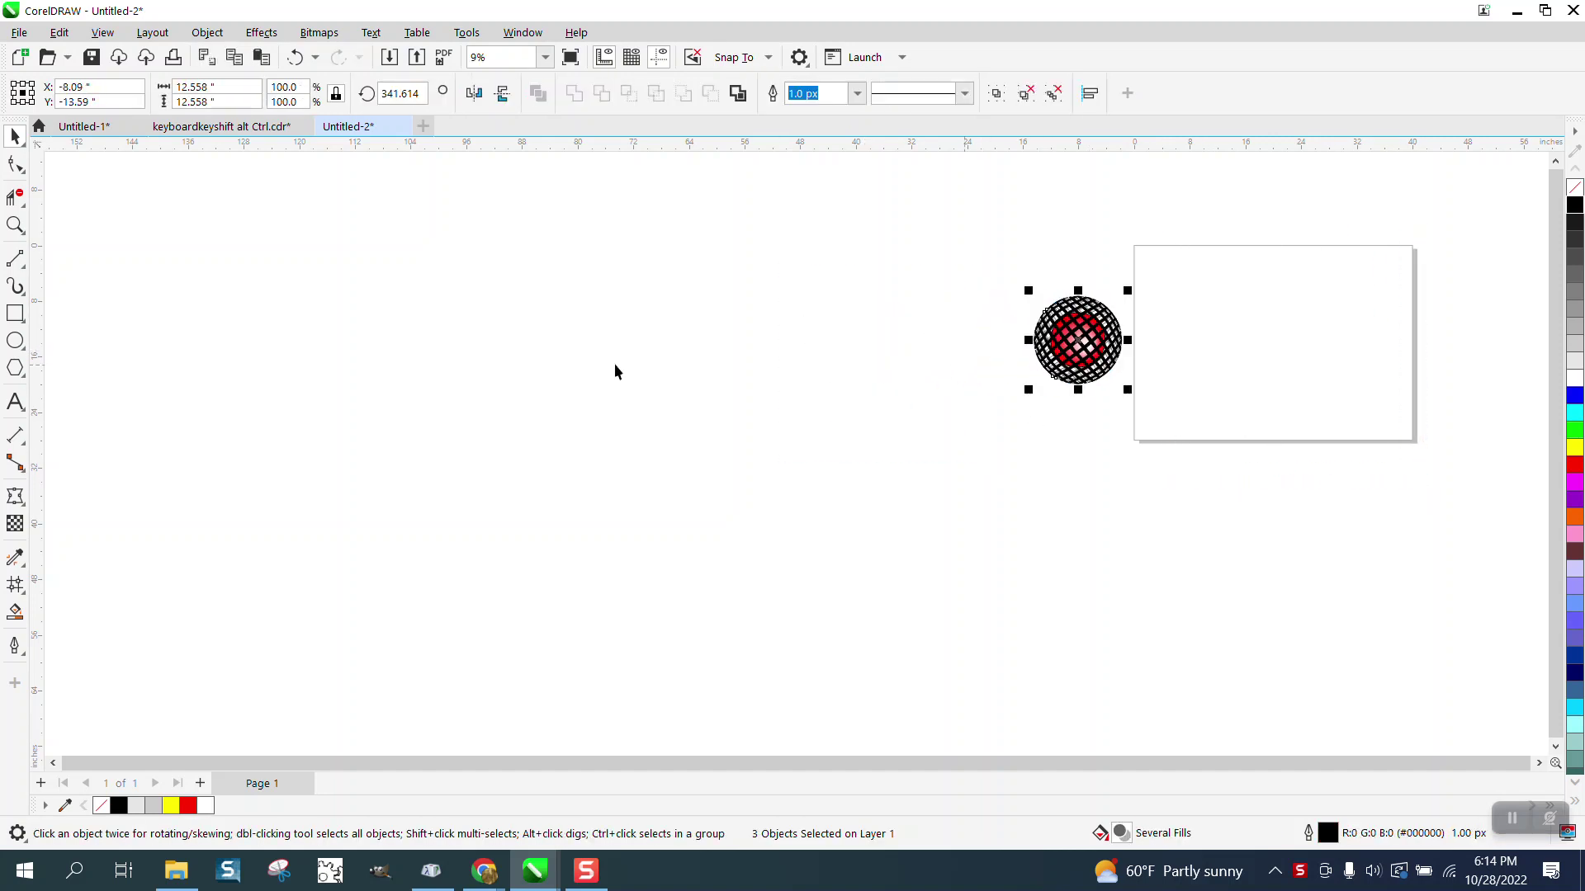
Draw a horizontal two-point line near the top of the page
click(15, 224)
drag(1032, 239, 1491, 492)
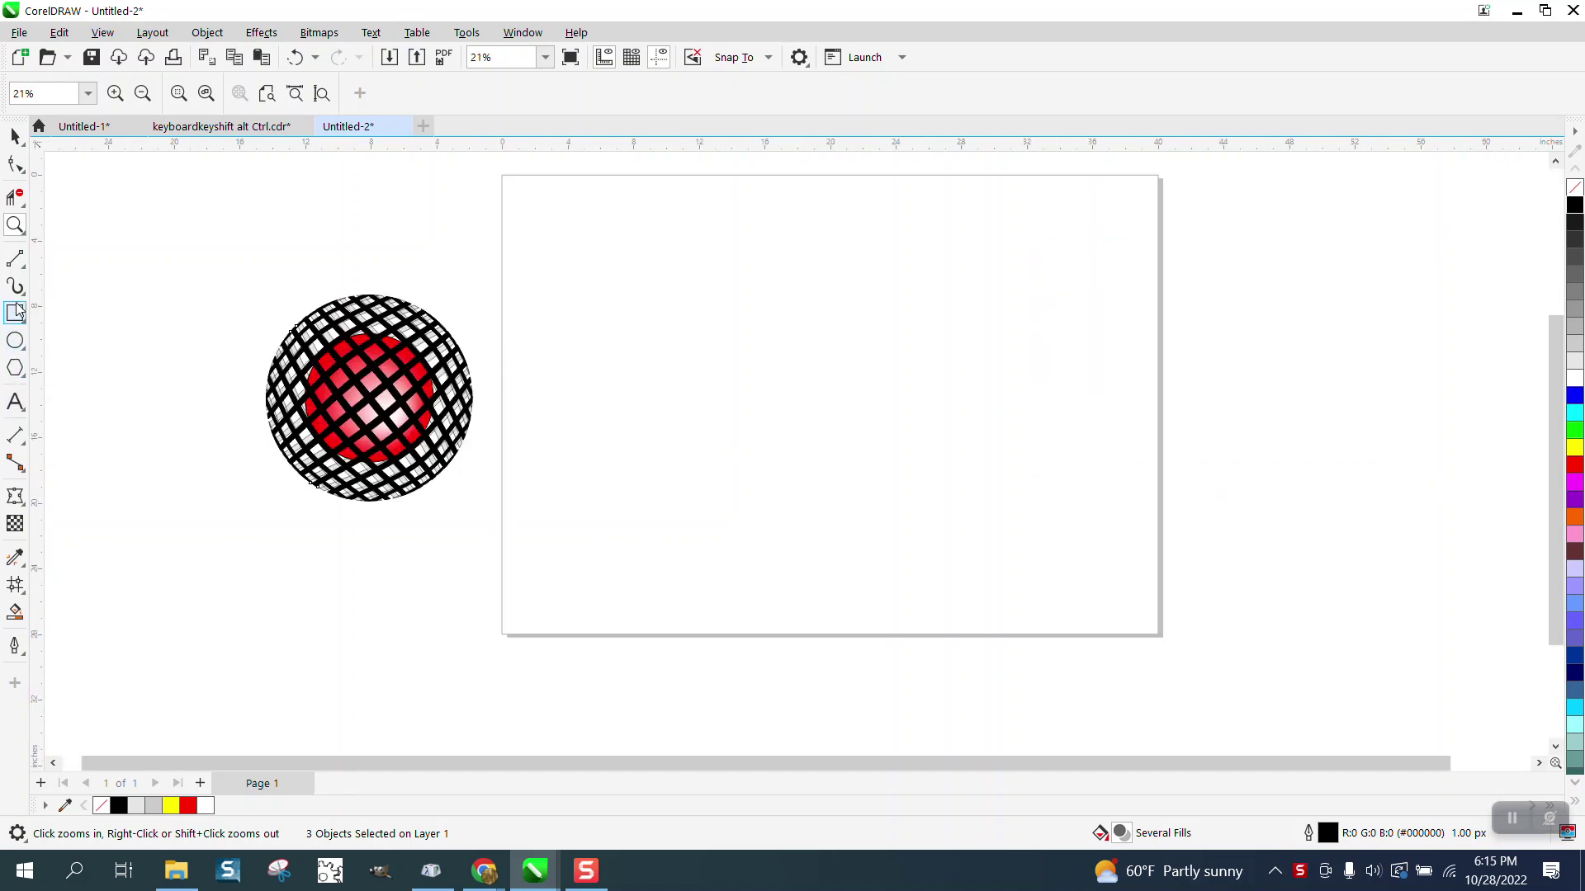
click(23, 269)
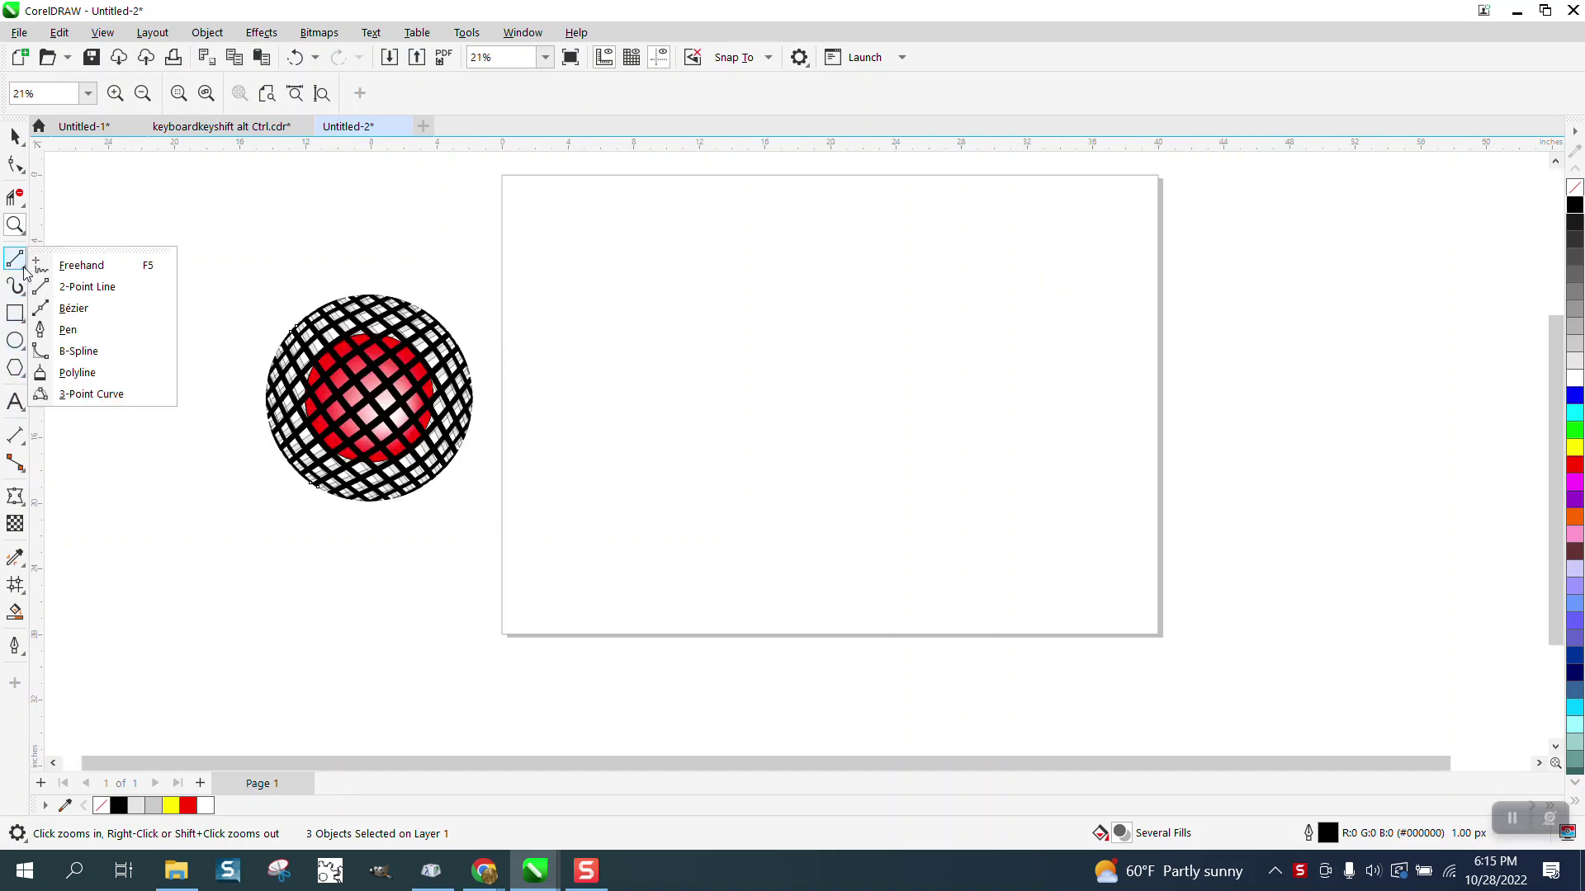
click(97, 286)
drag(708, 283, 955, 283)
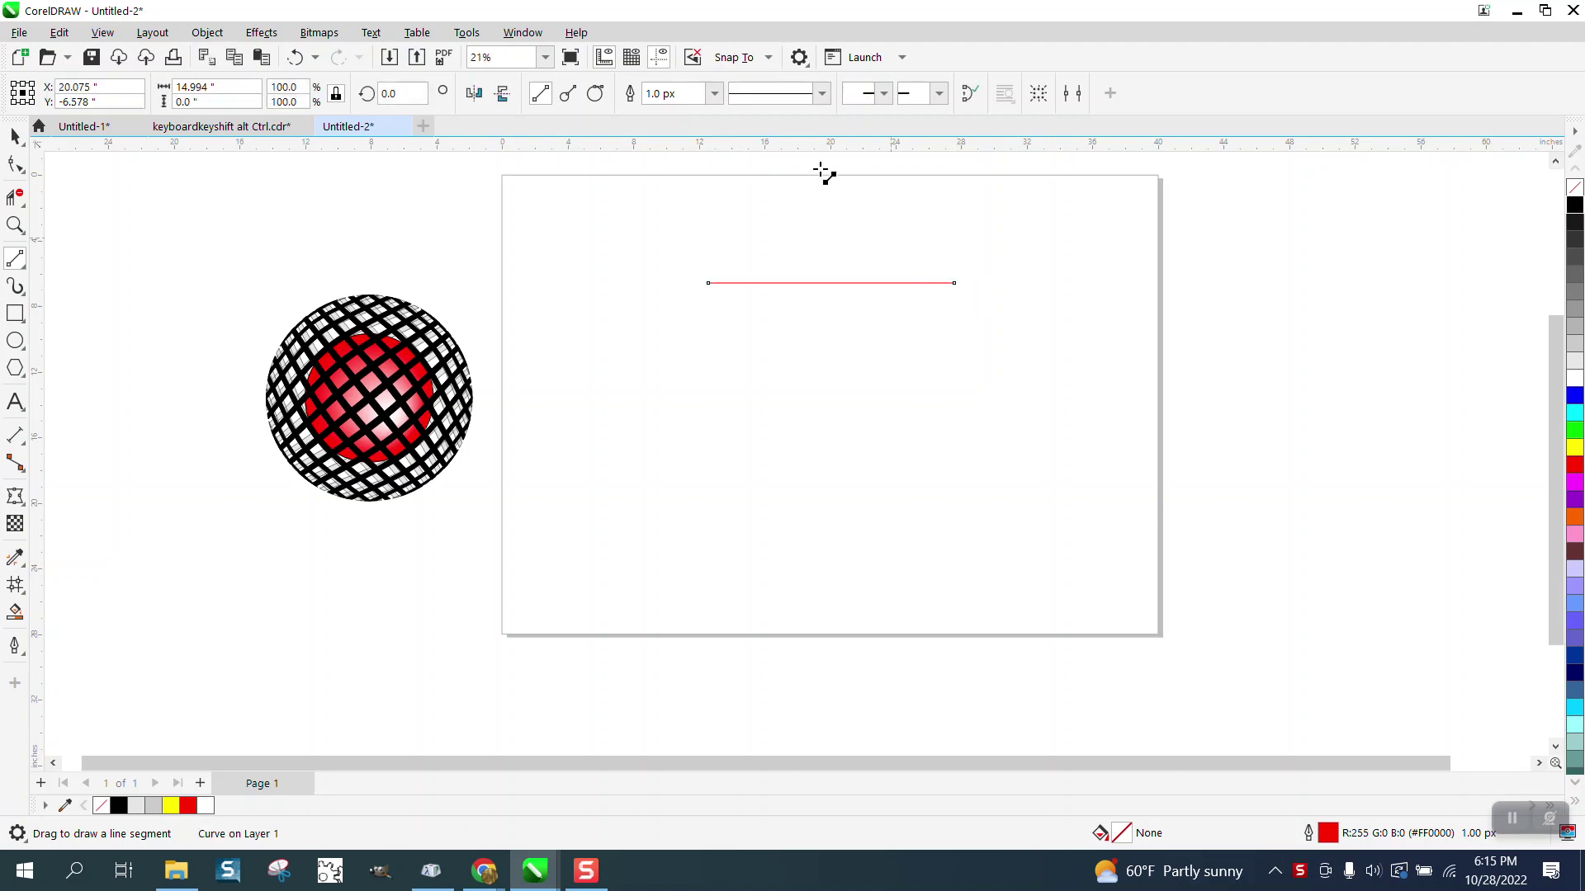
Give the line a 60 px outline and convert the outline to a filled object
click(715, 93)
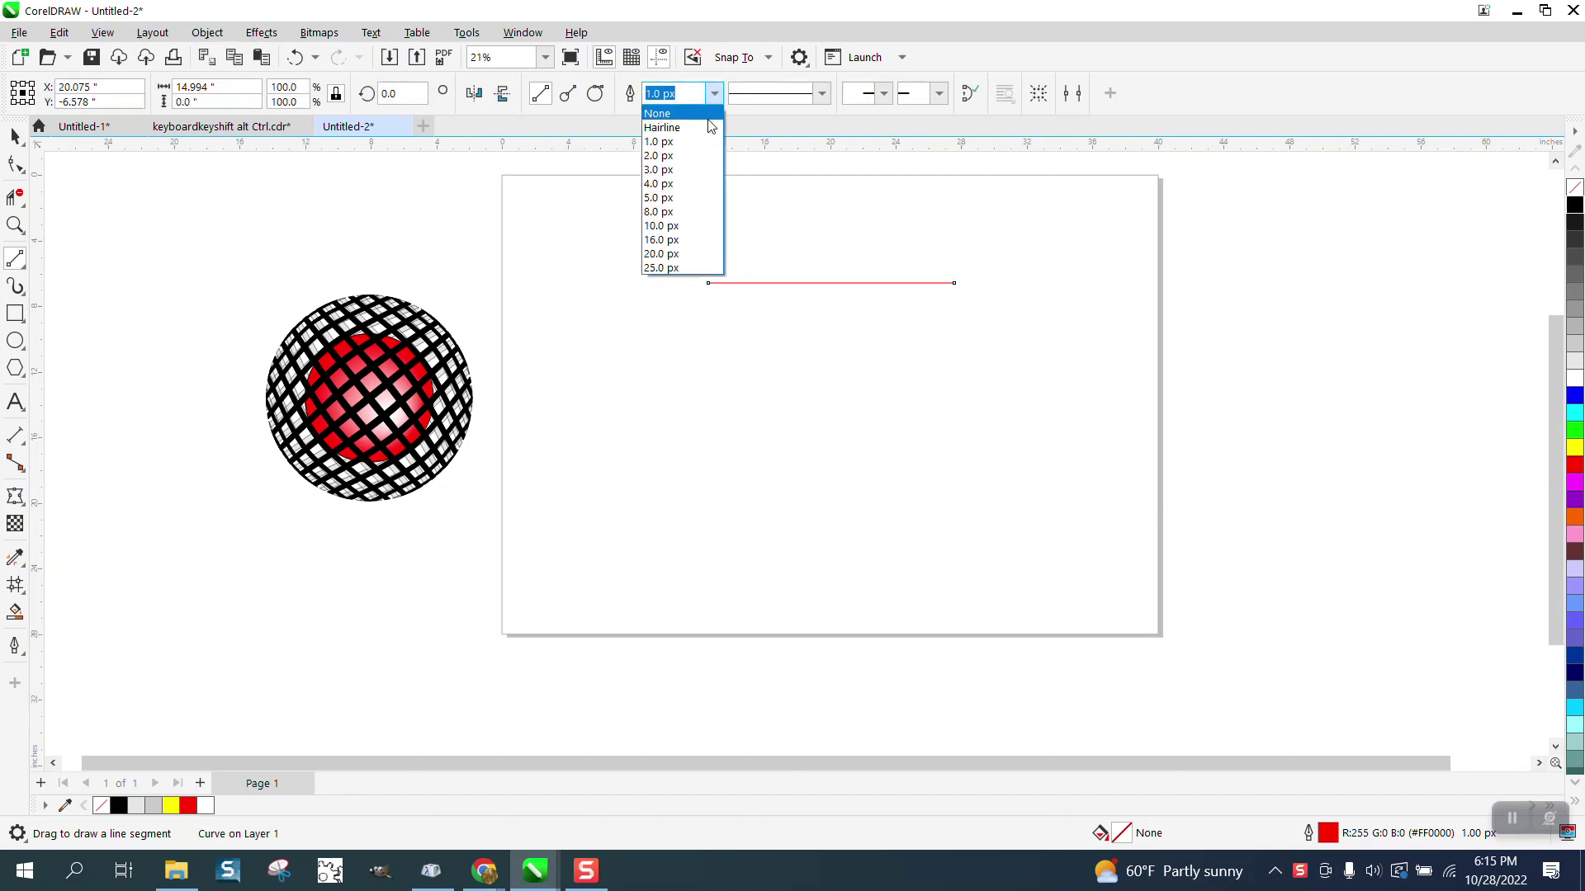
click(674, 253)
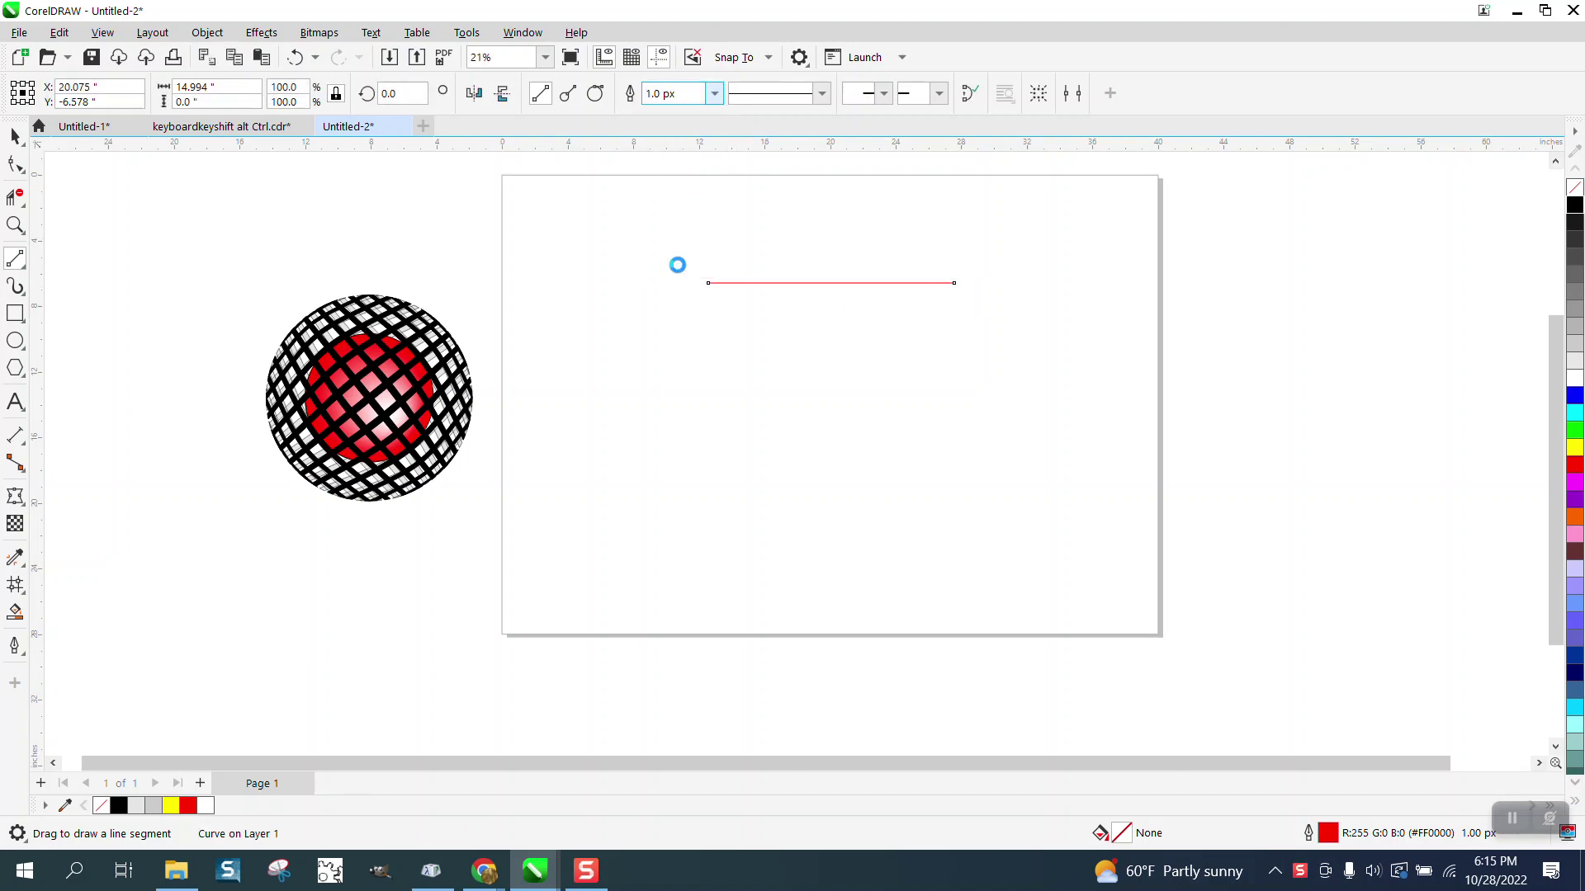
click(697, 95)
text(60)
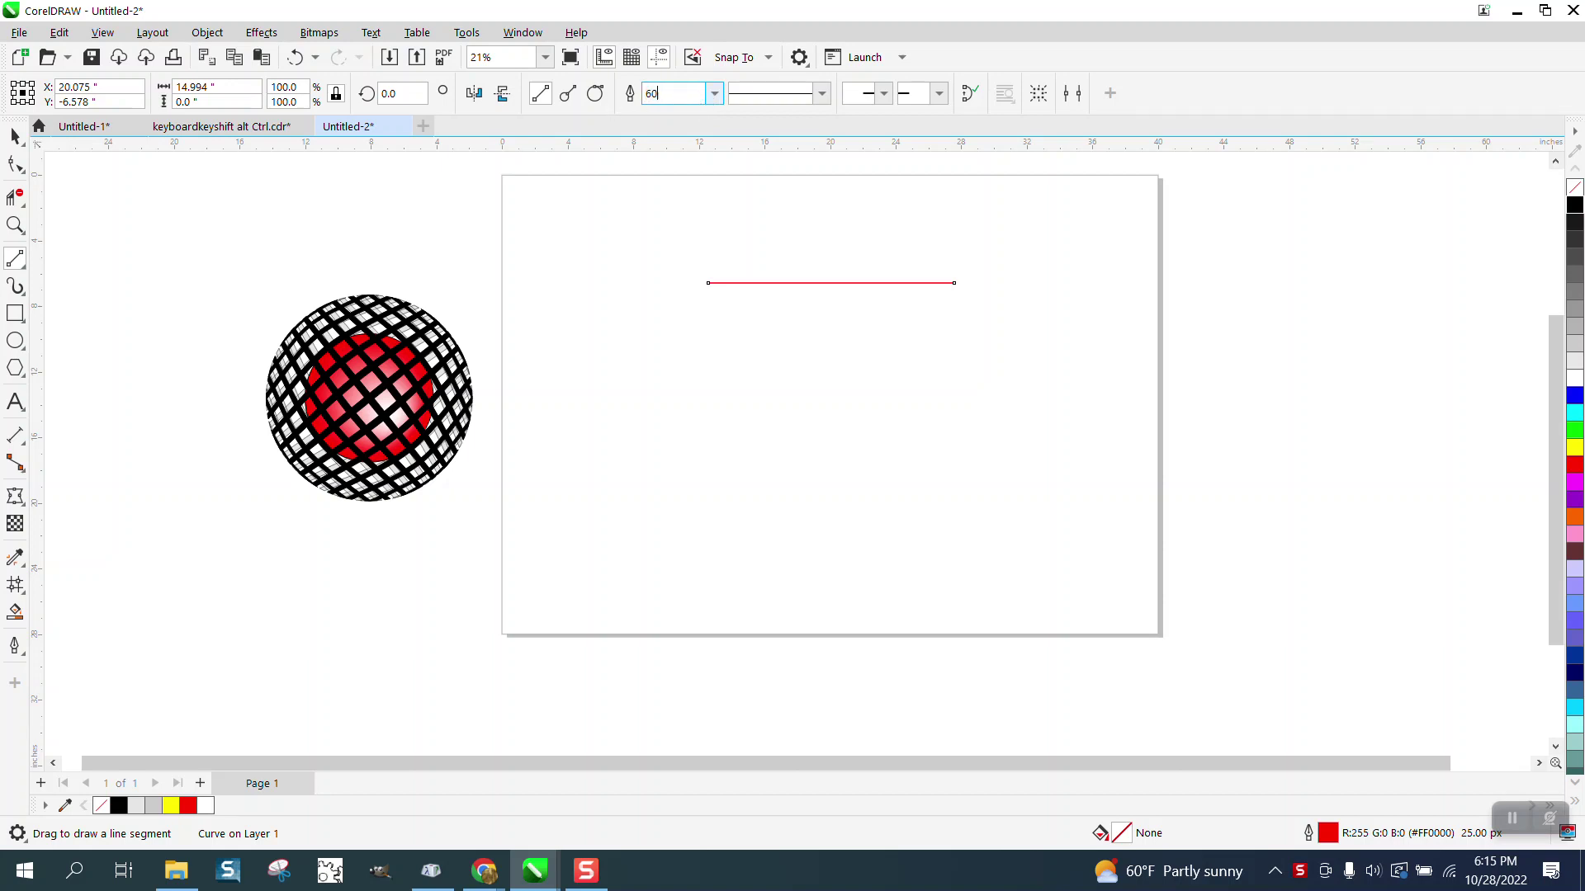
key(Return)
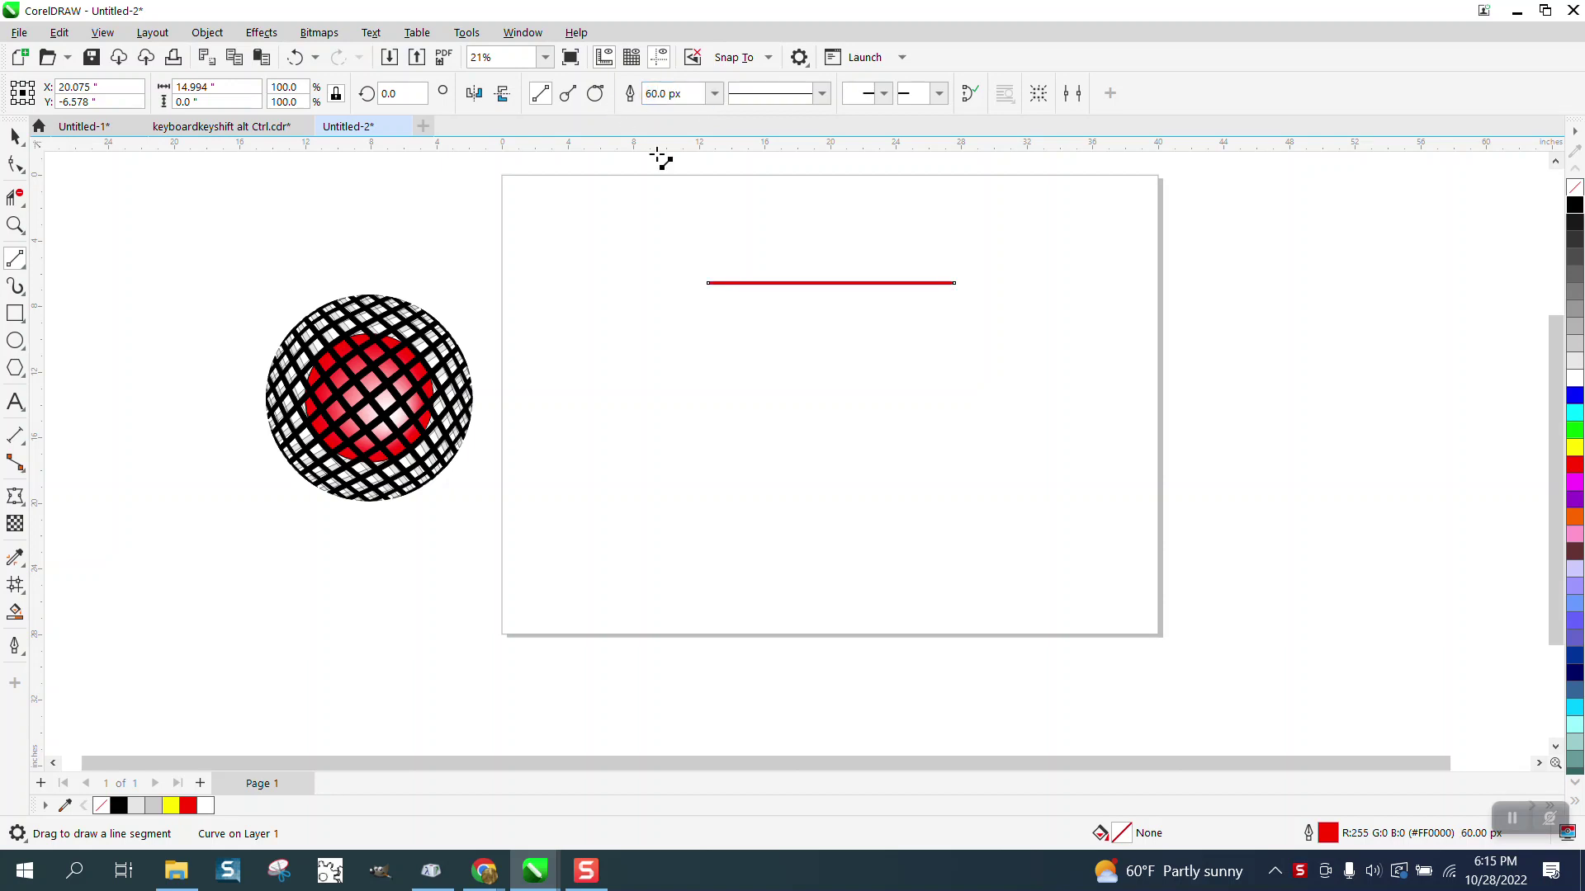
click(207, 32)
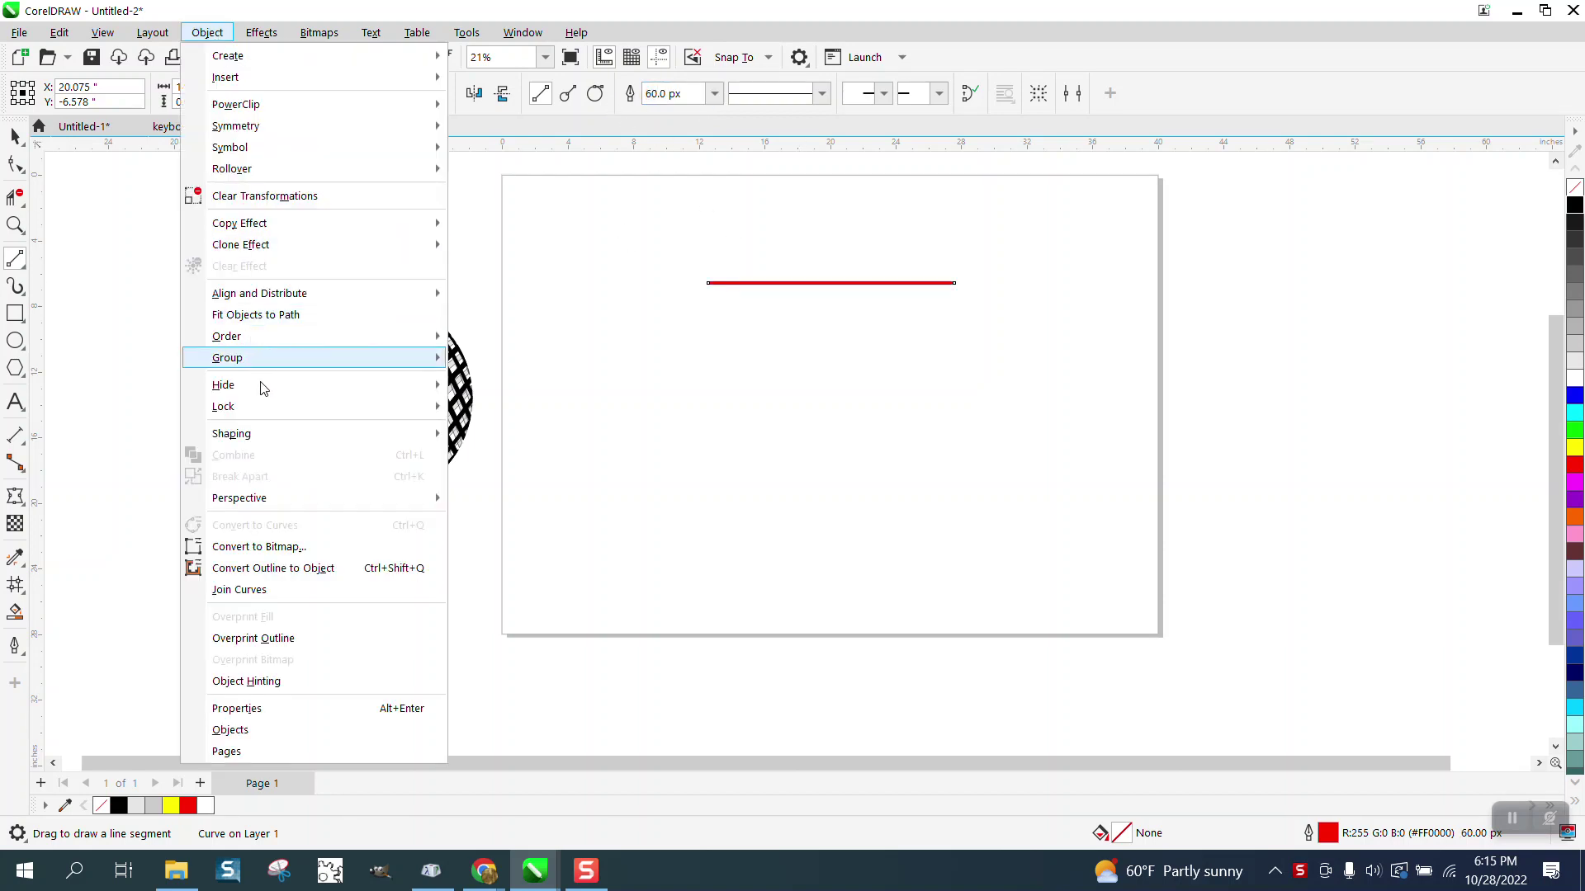
click(282, 571)
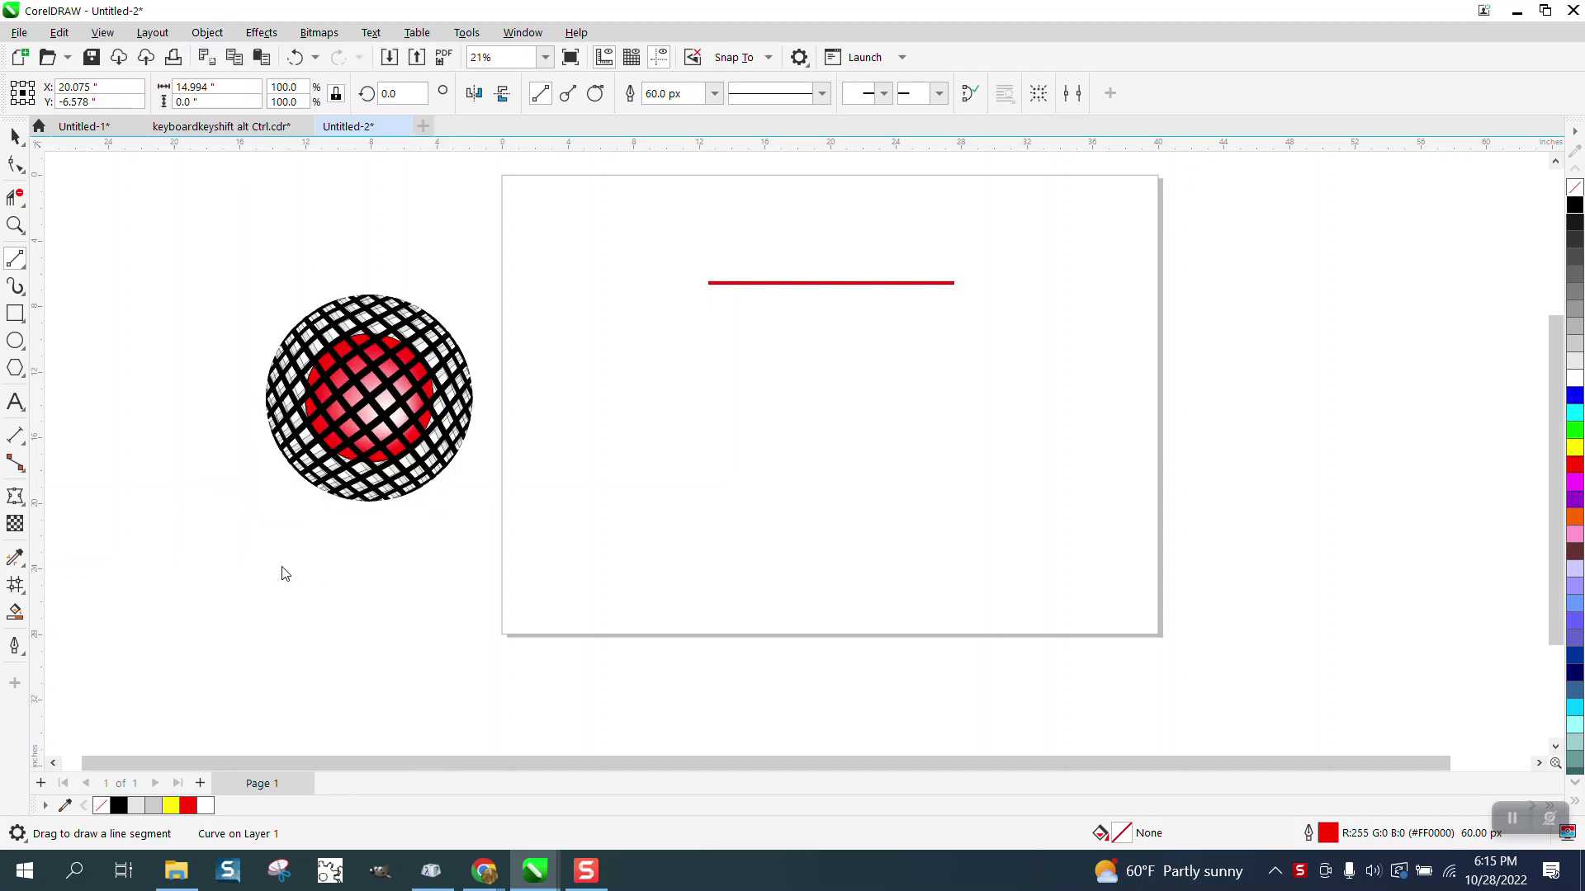
Fill the converted line shape with black
click(1575, 206)
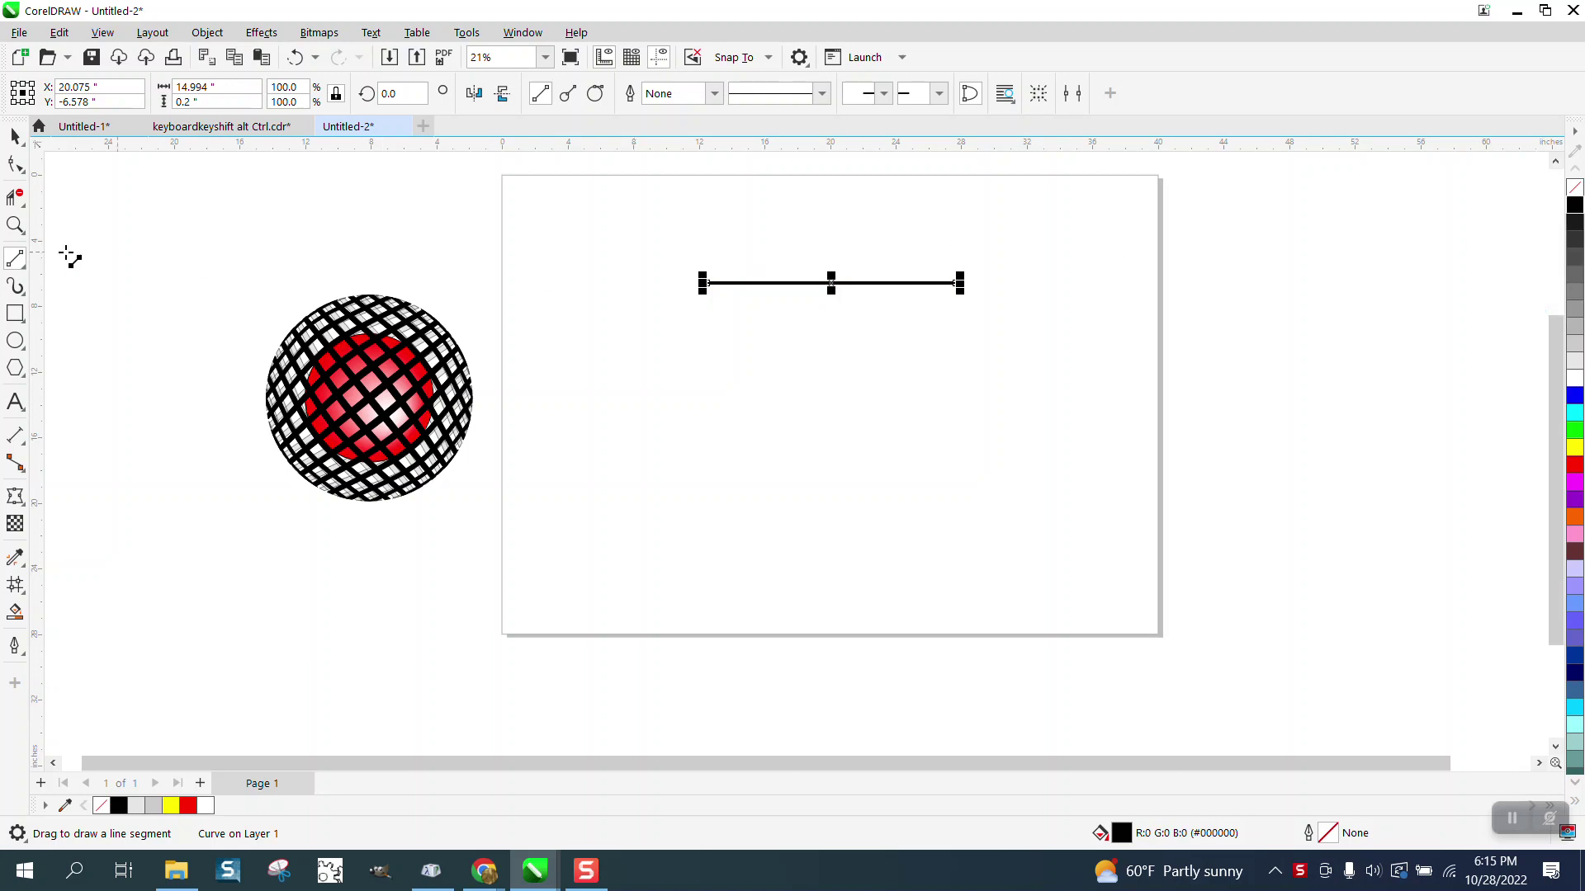
click(15, 225)
drag(656, 248, 1069, 390)
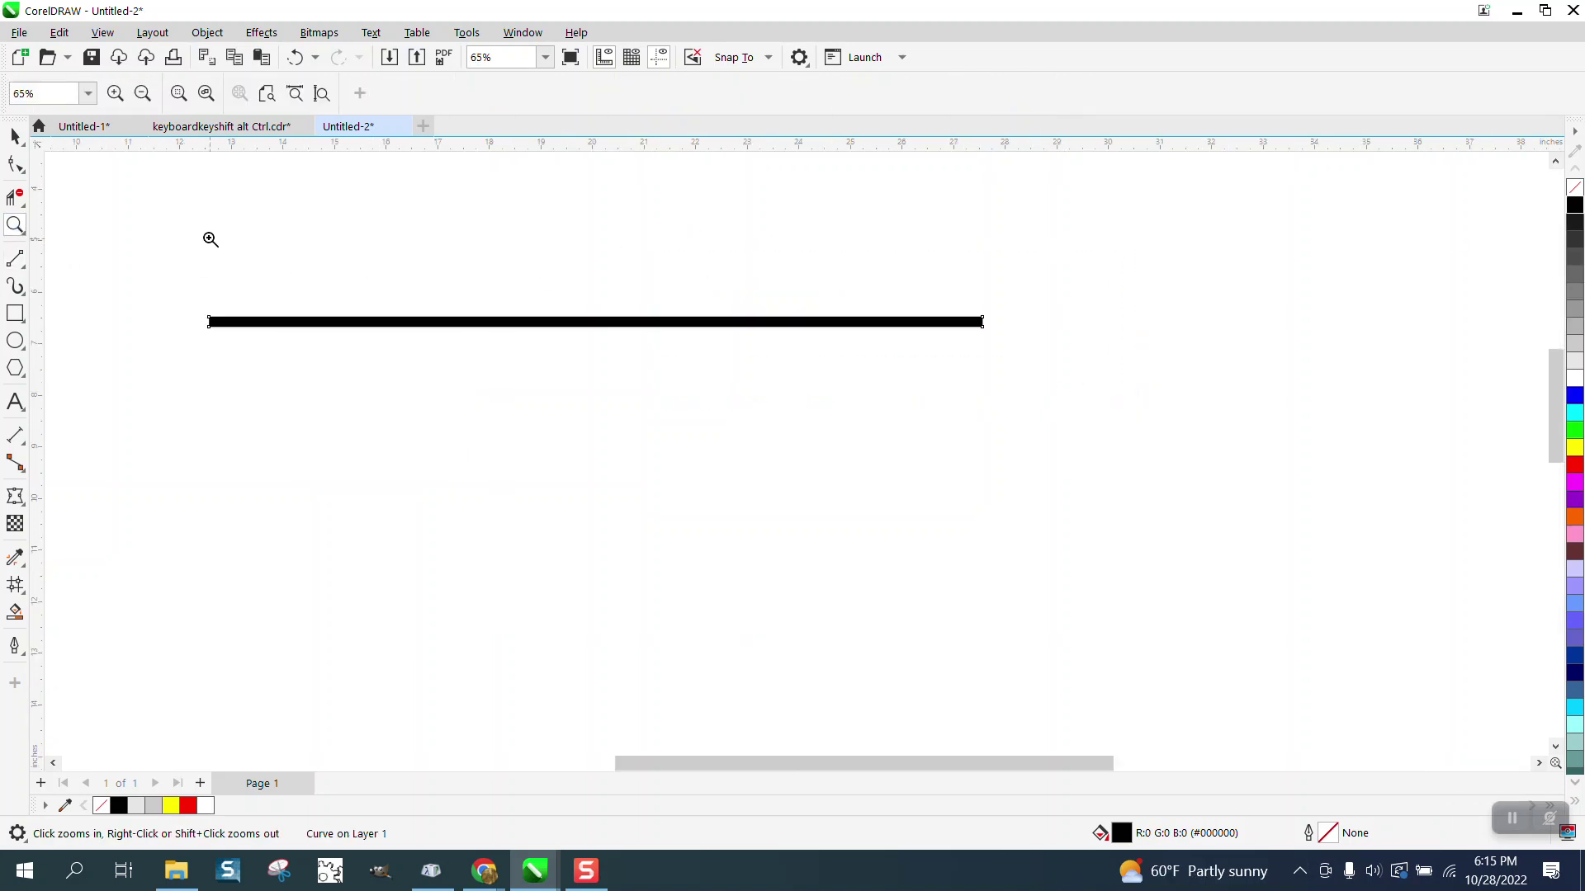
click(15, 136)
click(569, 322)
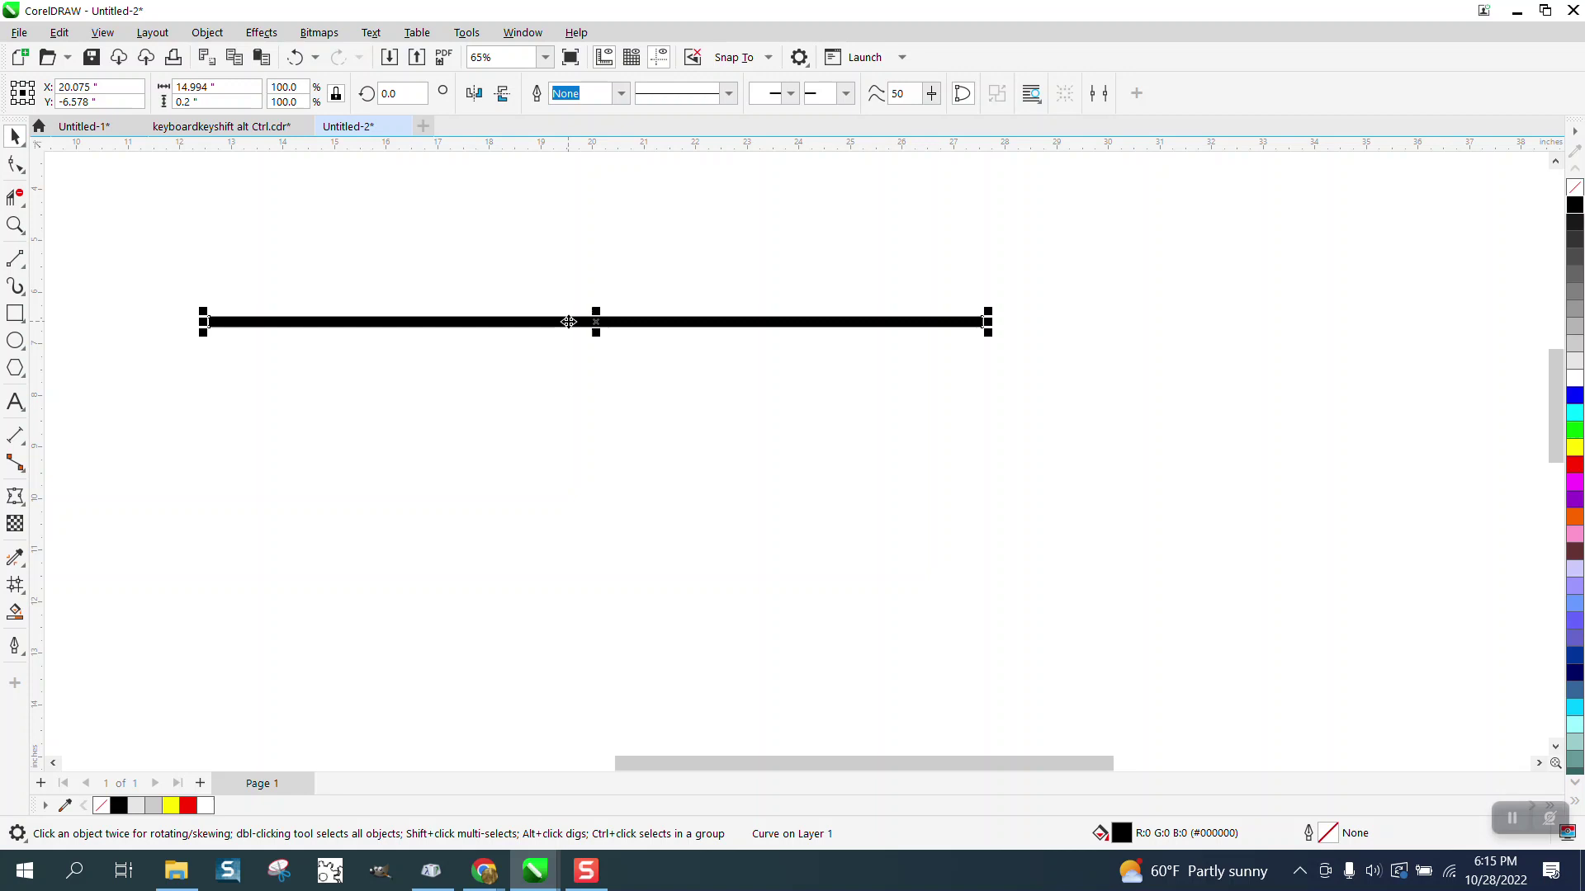
Repeat copies of the line downward into 20 evenly spaced bars and select them all
drag(596, 322, 595, 350)
key(ctrl+r)
key(ctrl+r)
key(ctrl+r)
key(ctrl+r)
key(ctrl+r)
key(ctrl+r)
key(ctrl+r)
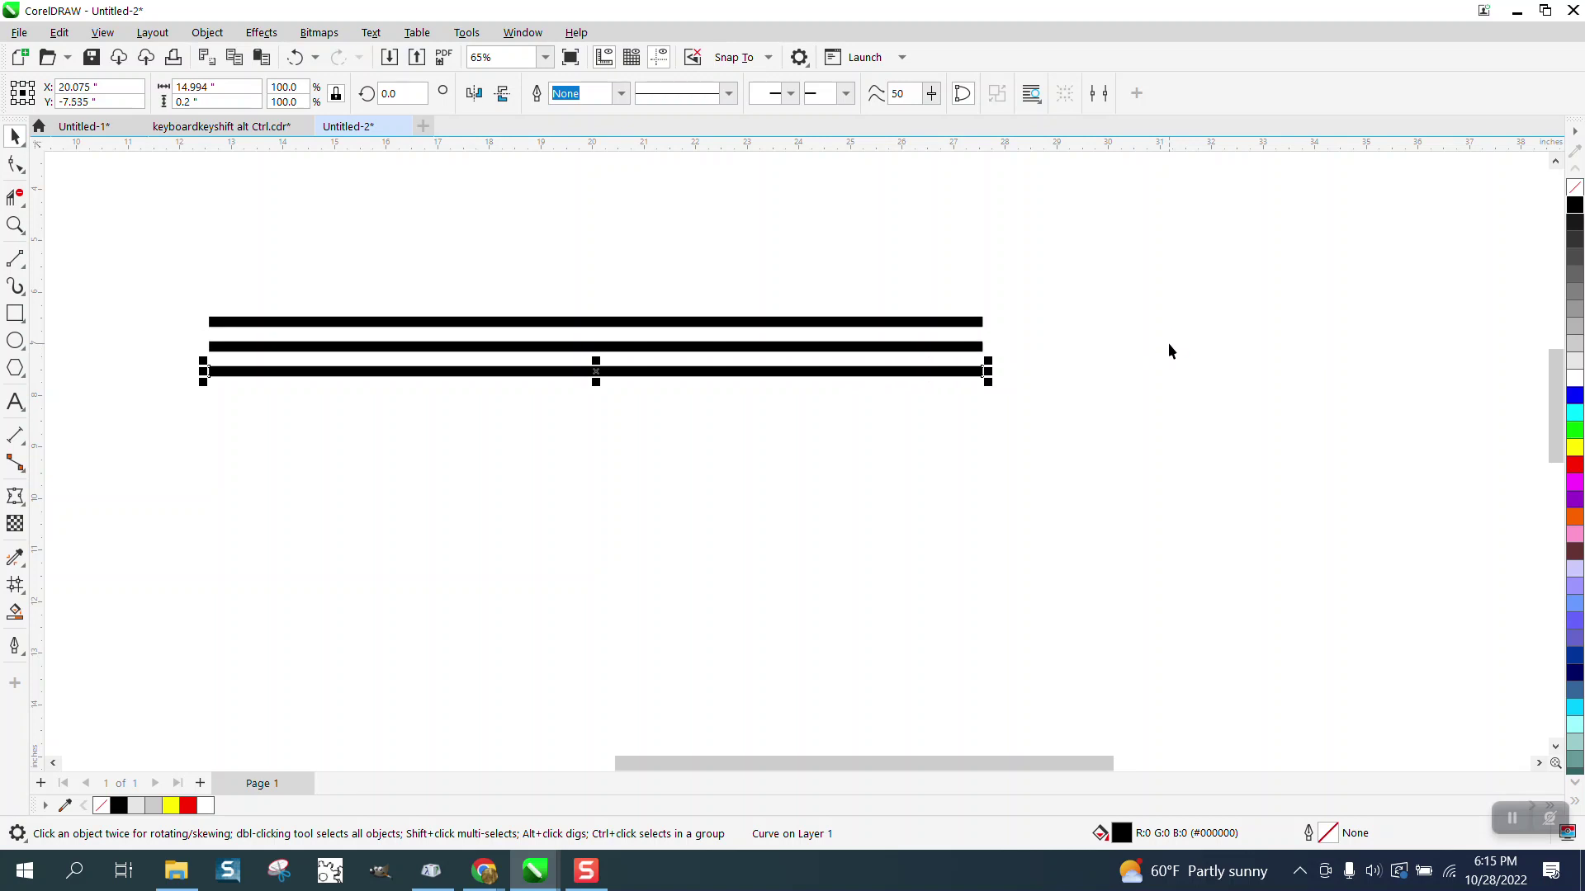
key(ctrl+r)
key(ctrl+r)
key(ctrl+r)
key(ctrl+r)
key(ctrl+r)
key(ctrl+r)
key(ctrl+r)
key(ctrl+r)
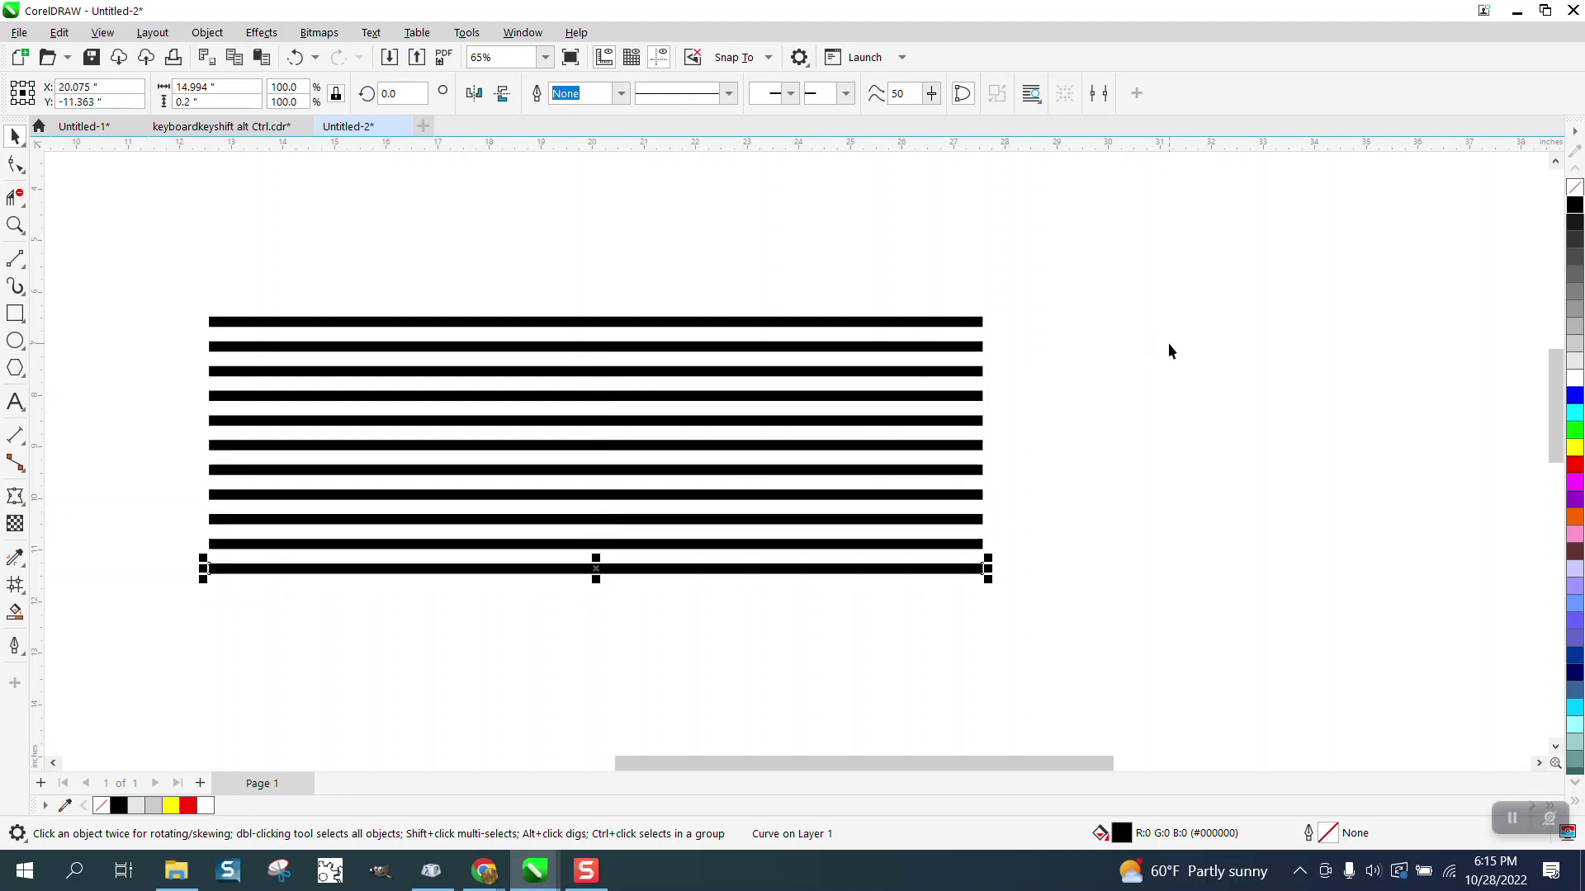
key(ctrl+r)
key(ctrl+r)
key(ctrl+r)
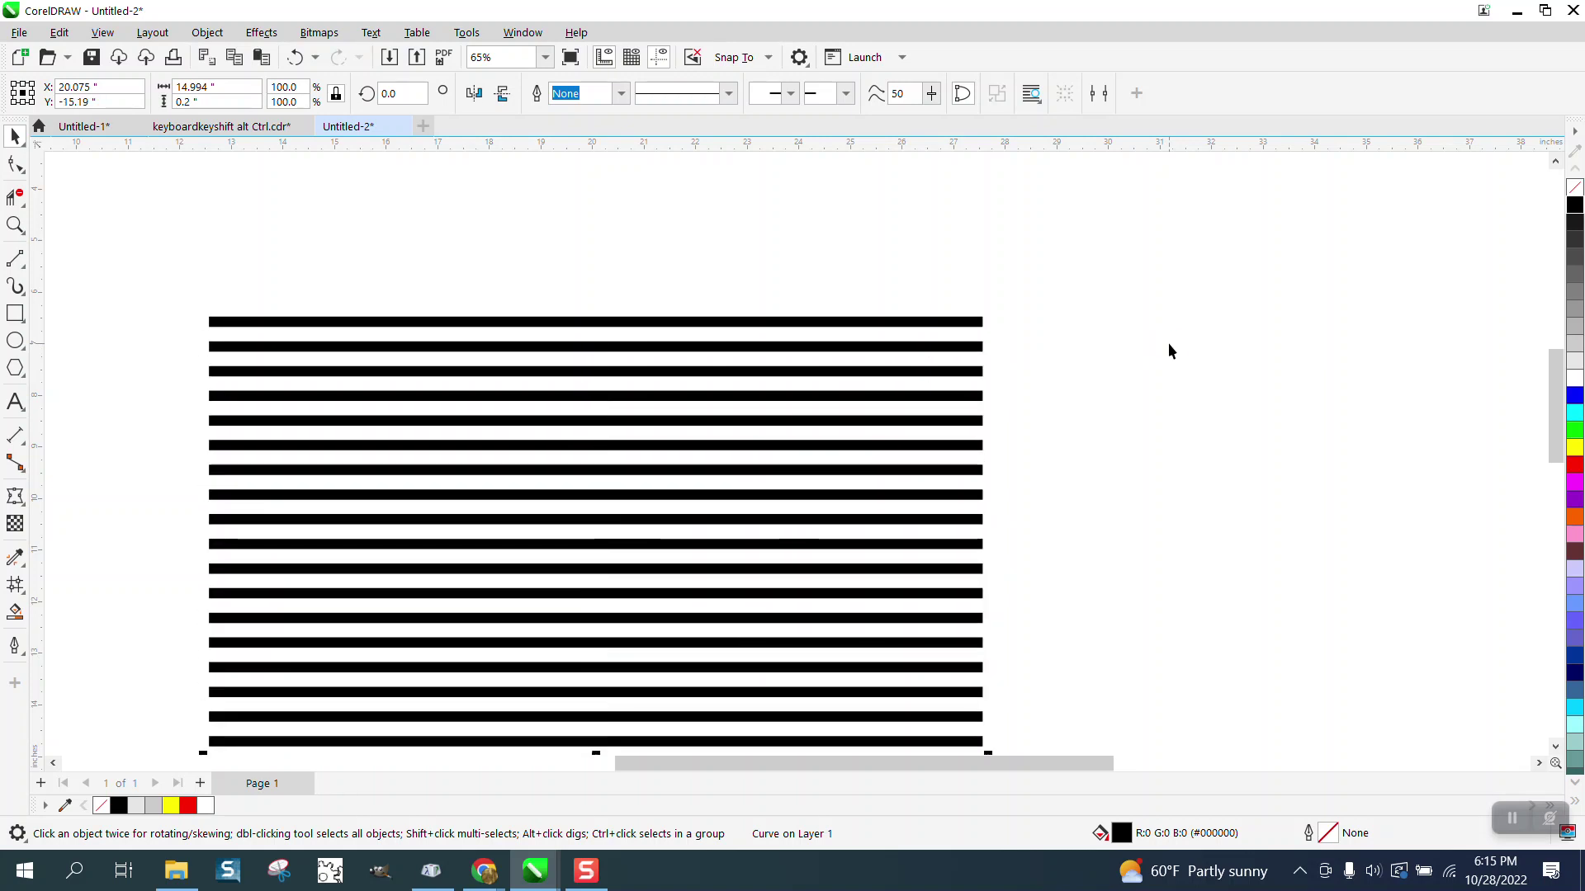
scroll(1069, 329, down, 1)
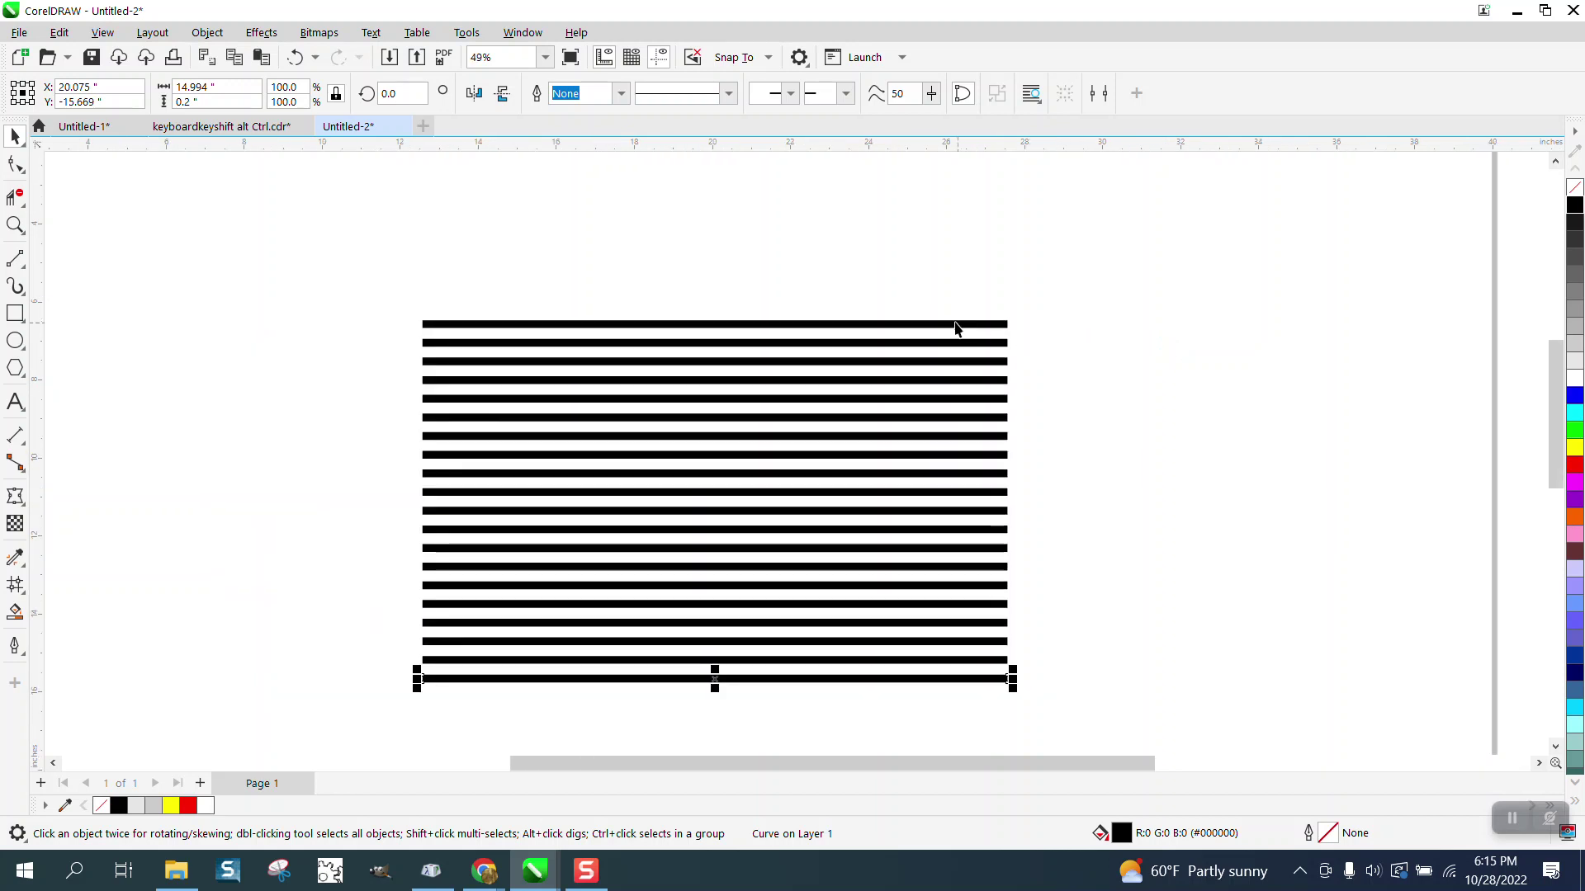
scroll(488, 305, down, 1)
drag(409, 272, 953, 649)
Group the 20 bars, rotate a copy to 45° and the original to -45°
key(ctrl+g)
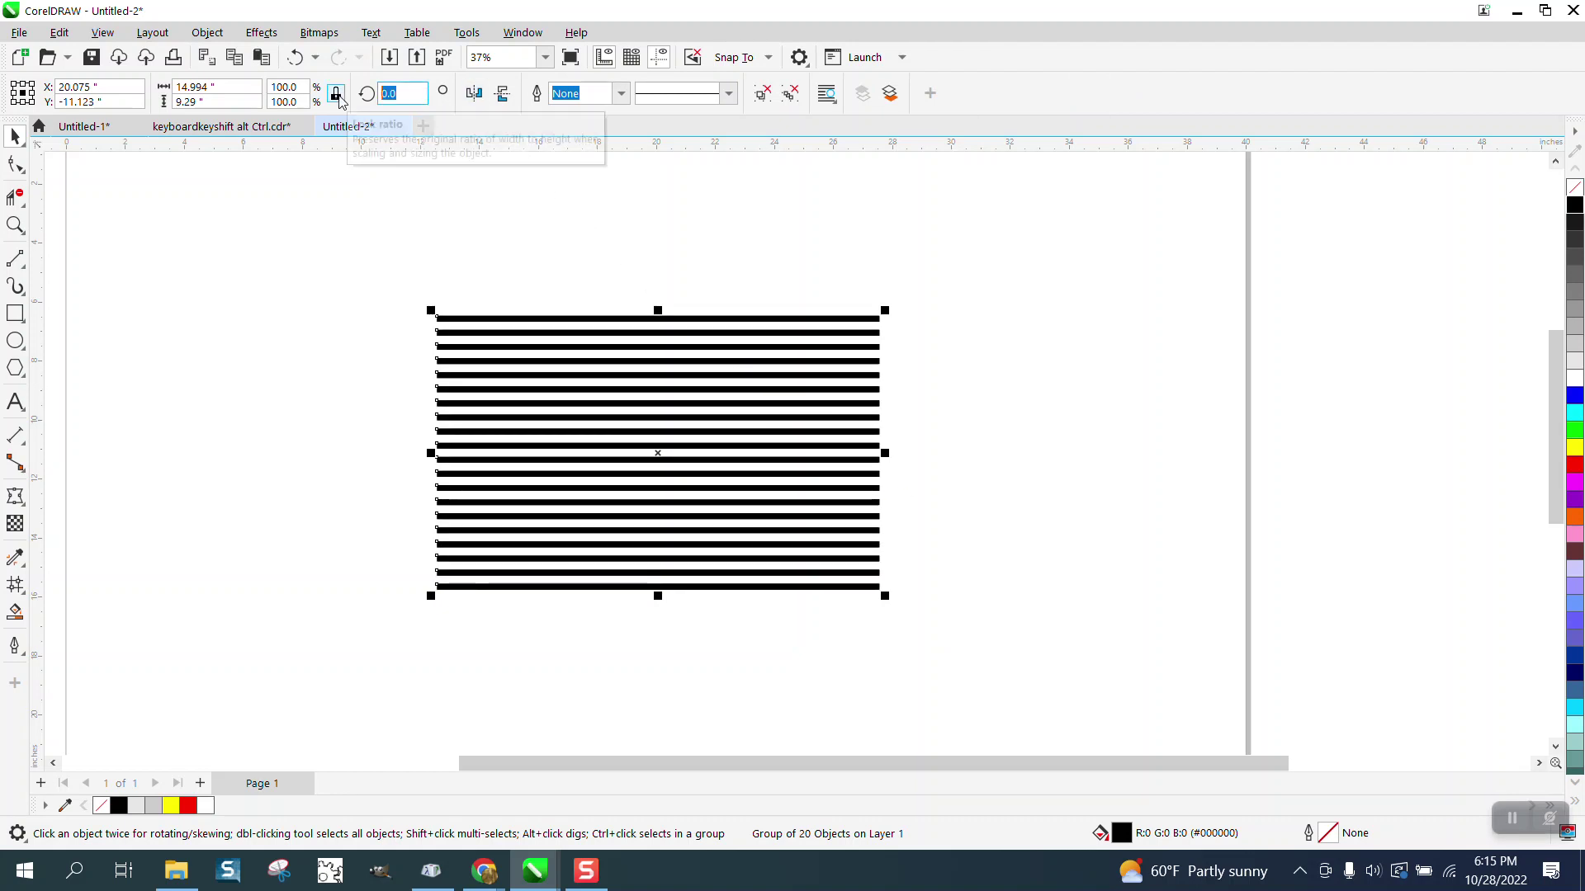
text(45)
key(Return)
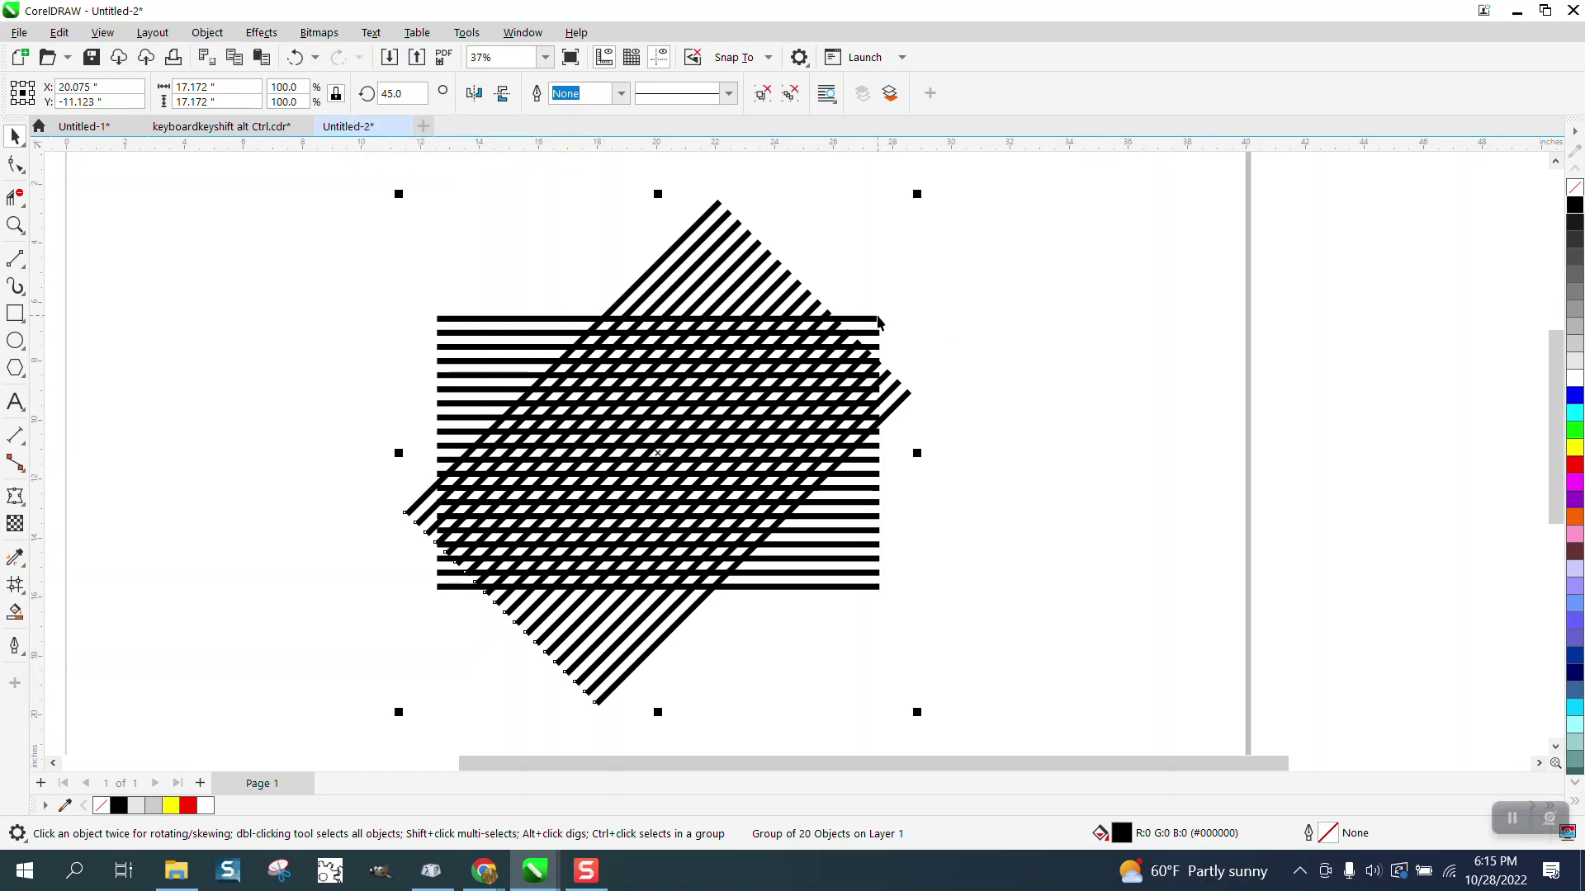
click(879, 319)
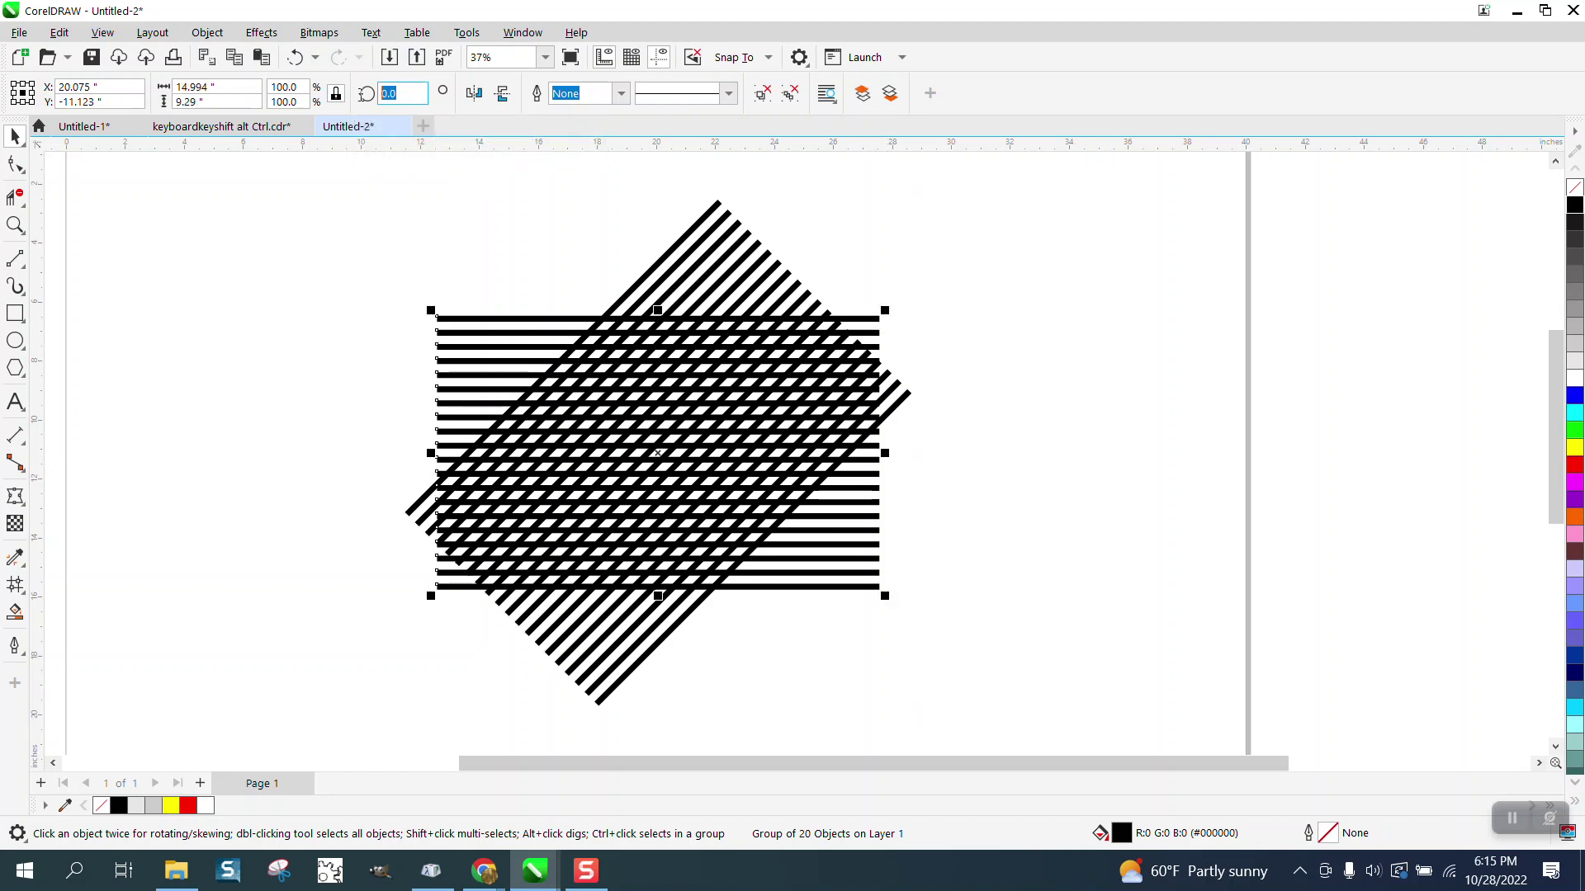
text(-45)
key(Return)
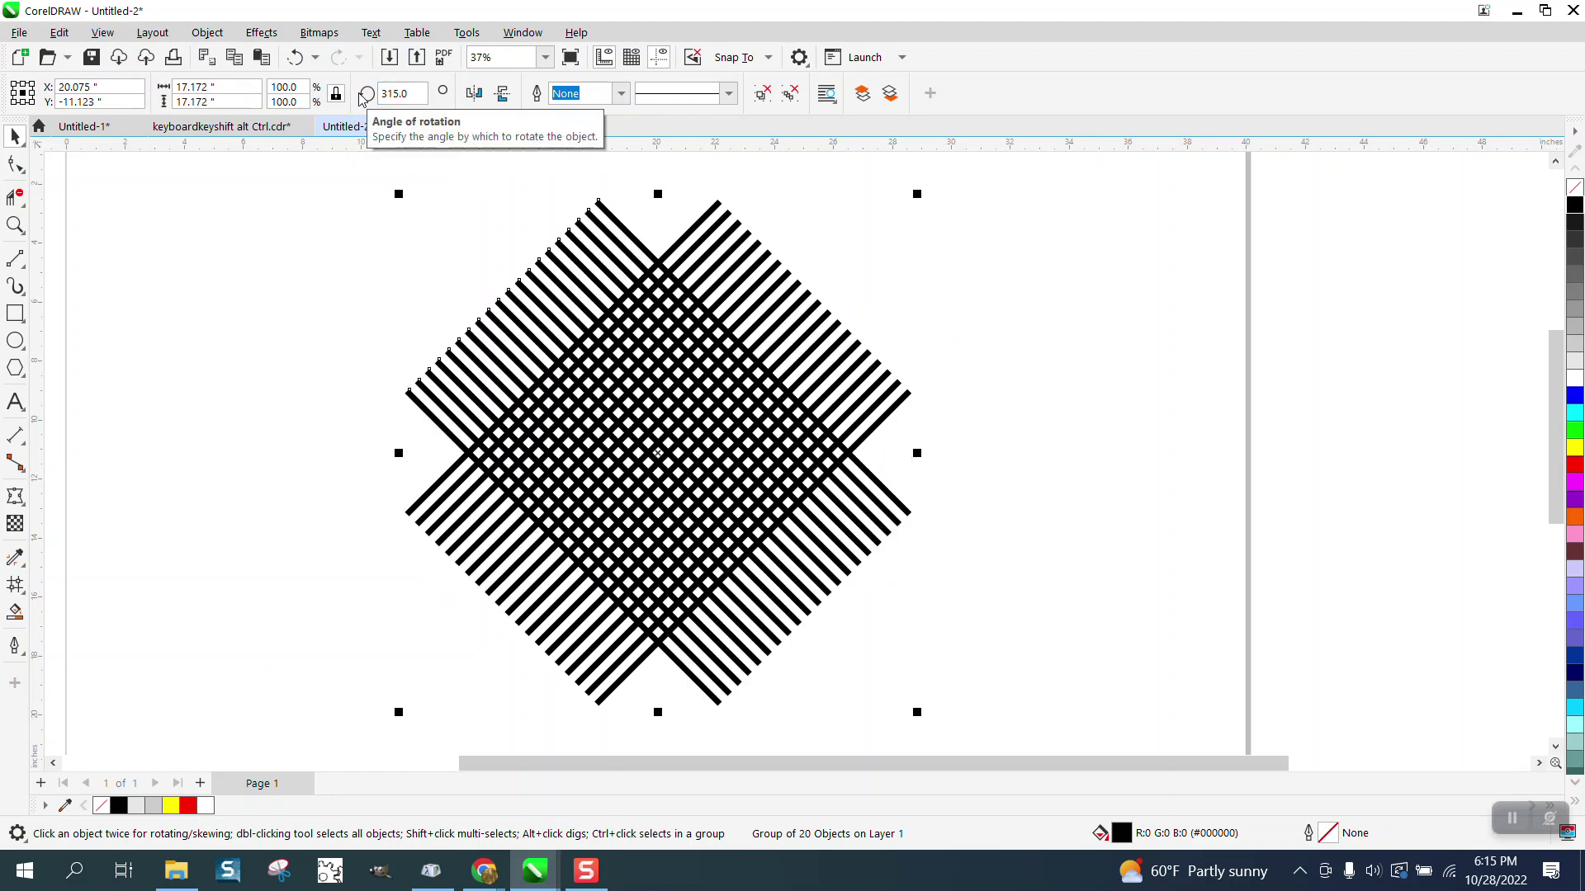
scroll(544, 371, down, 1)
scroll(544, 372, down, 2)
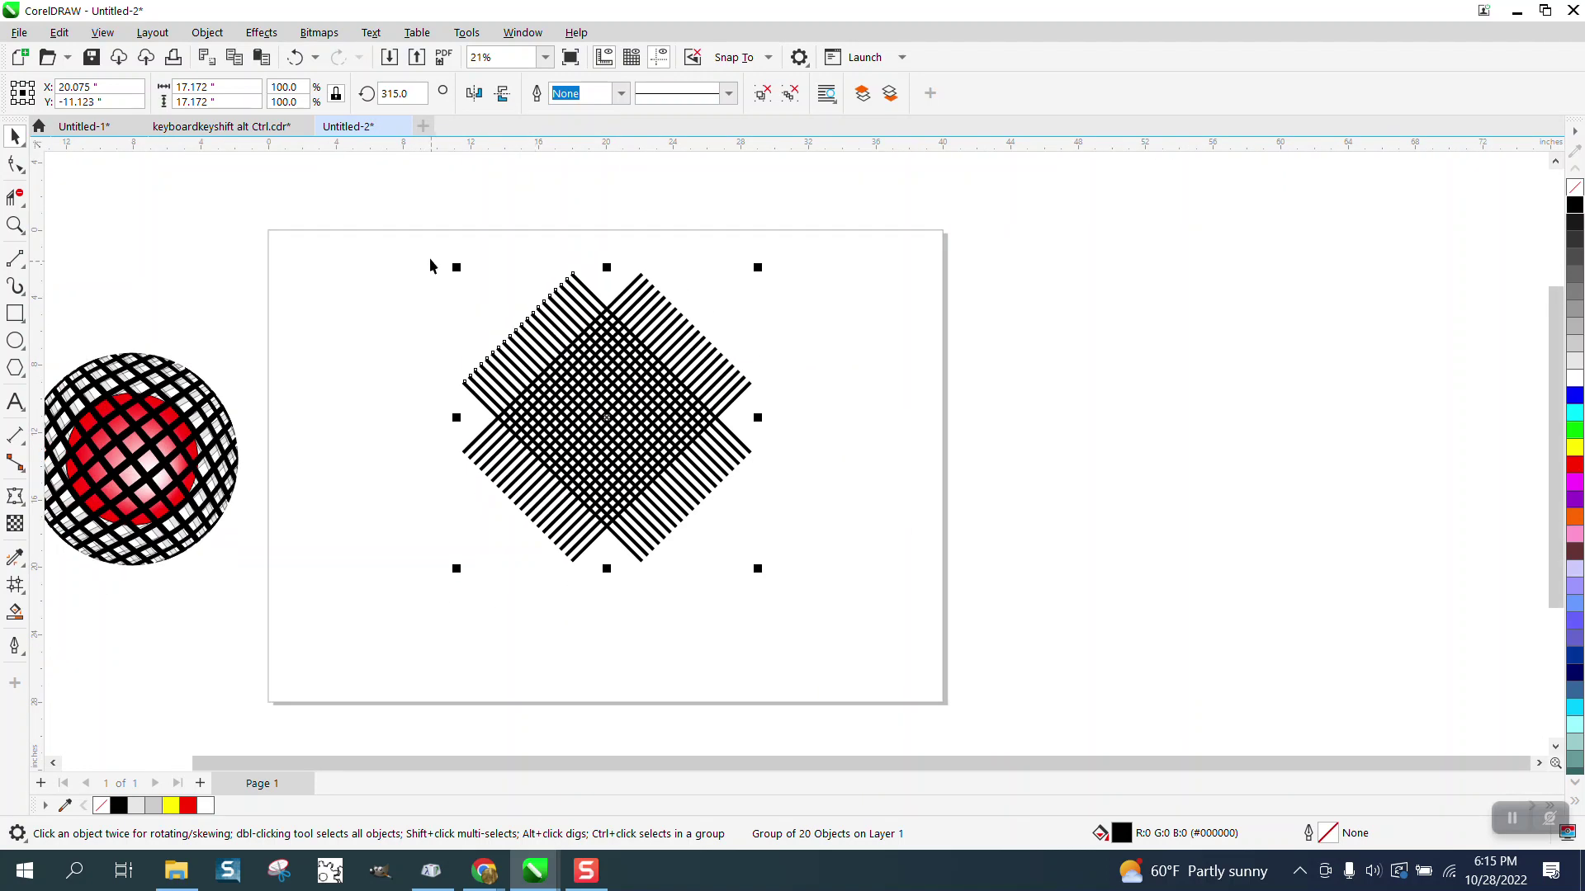
Group both crossed line sets into one diamond and duplicate it beside the page
drag(422, 229, 735, 528)
drag(831, 607, 840, 614)
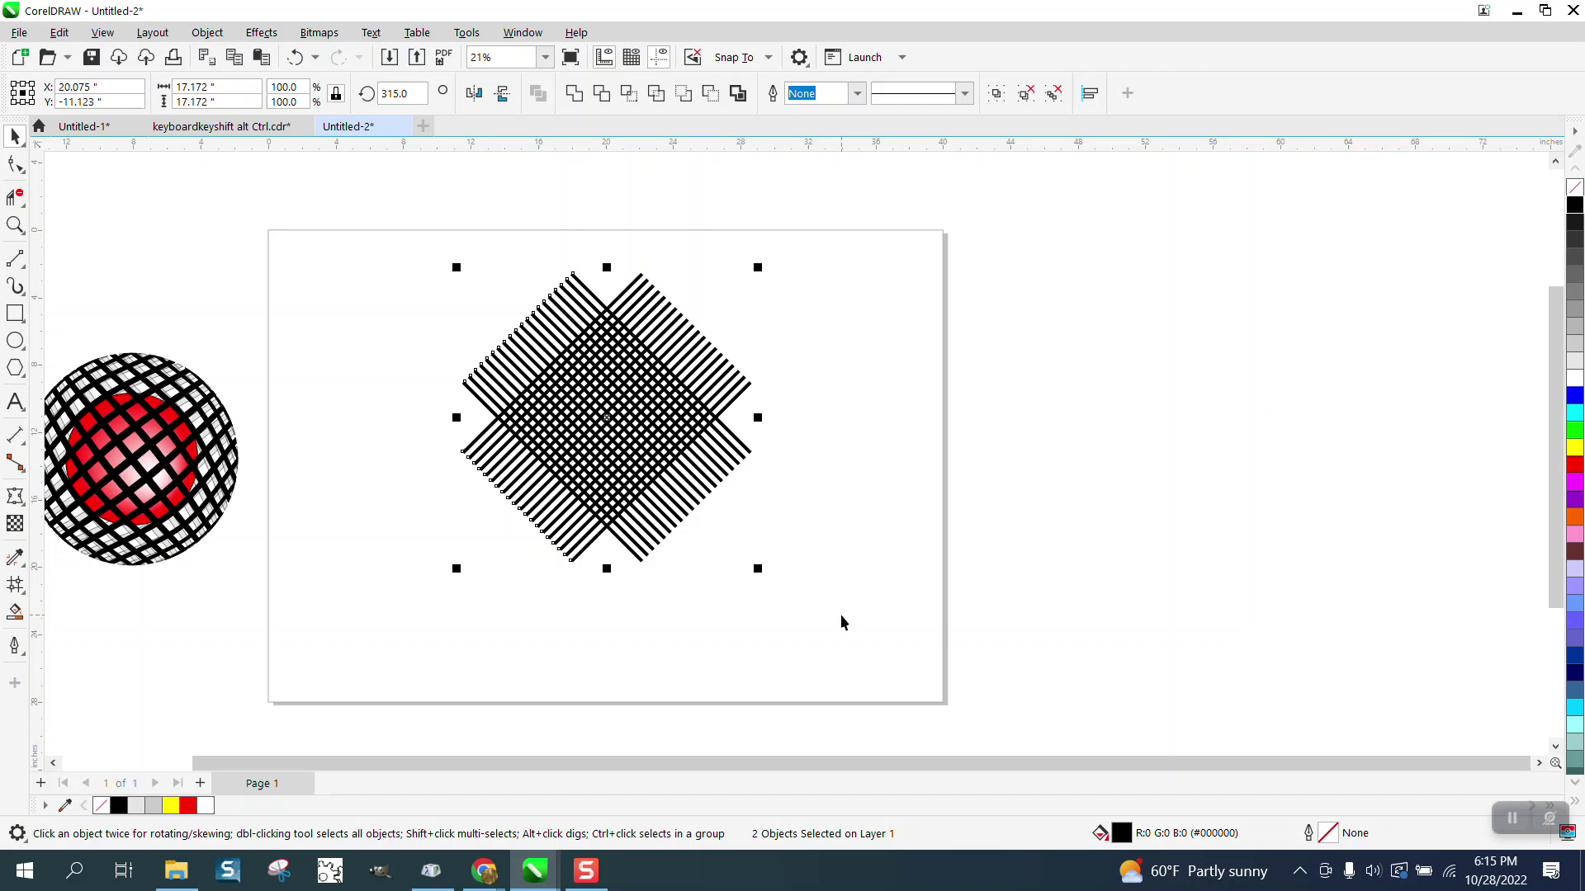
key(ctrl+g)
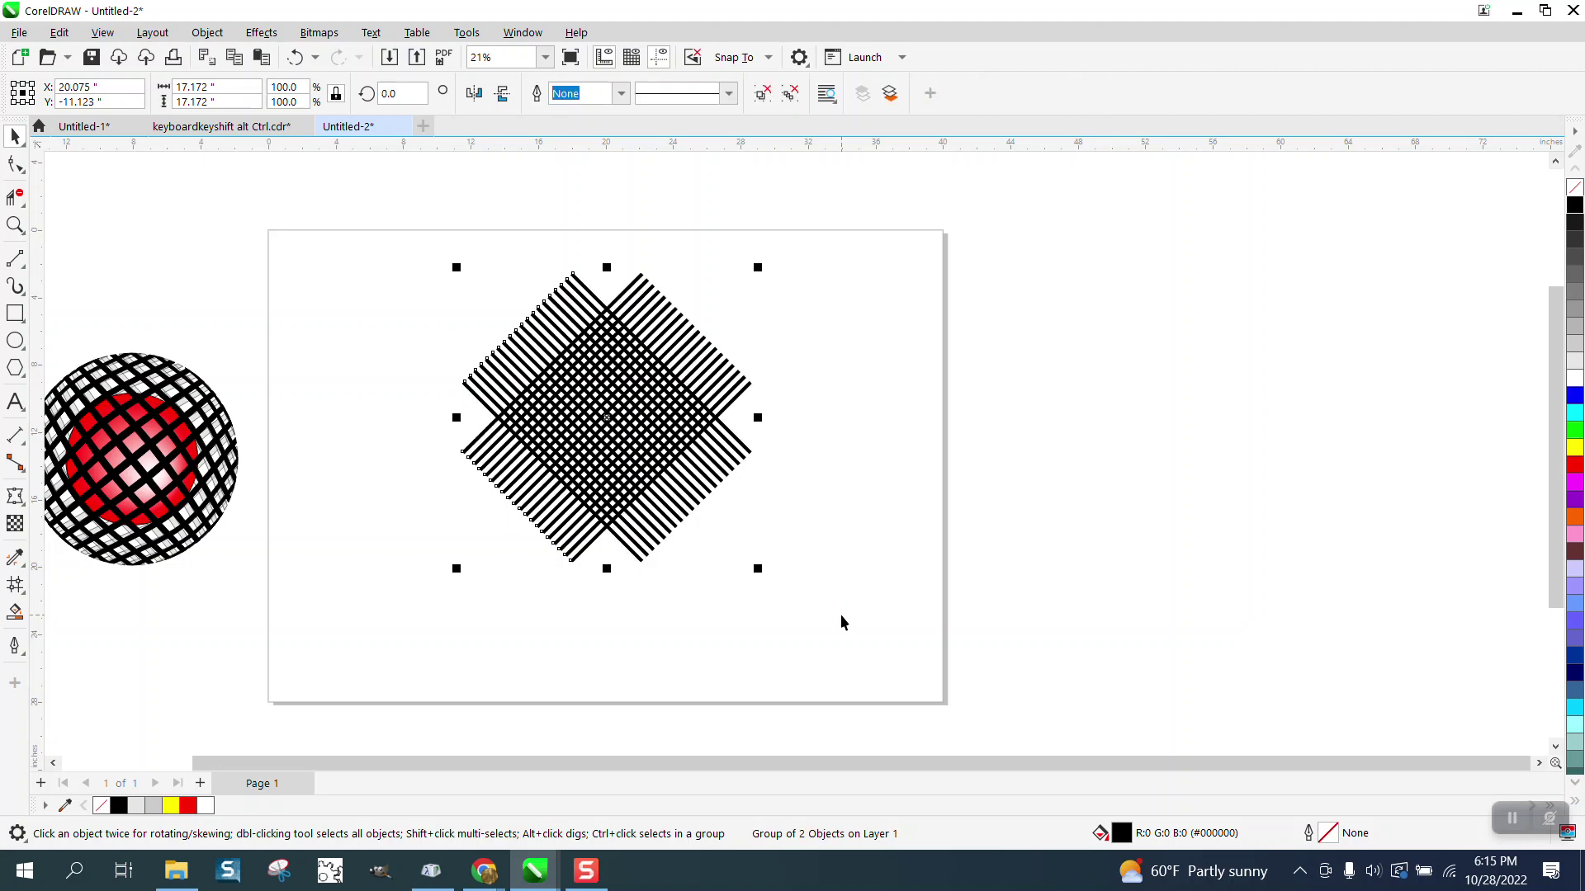
key(ctrl+d)
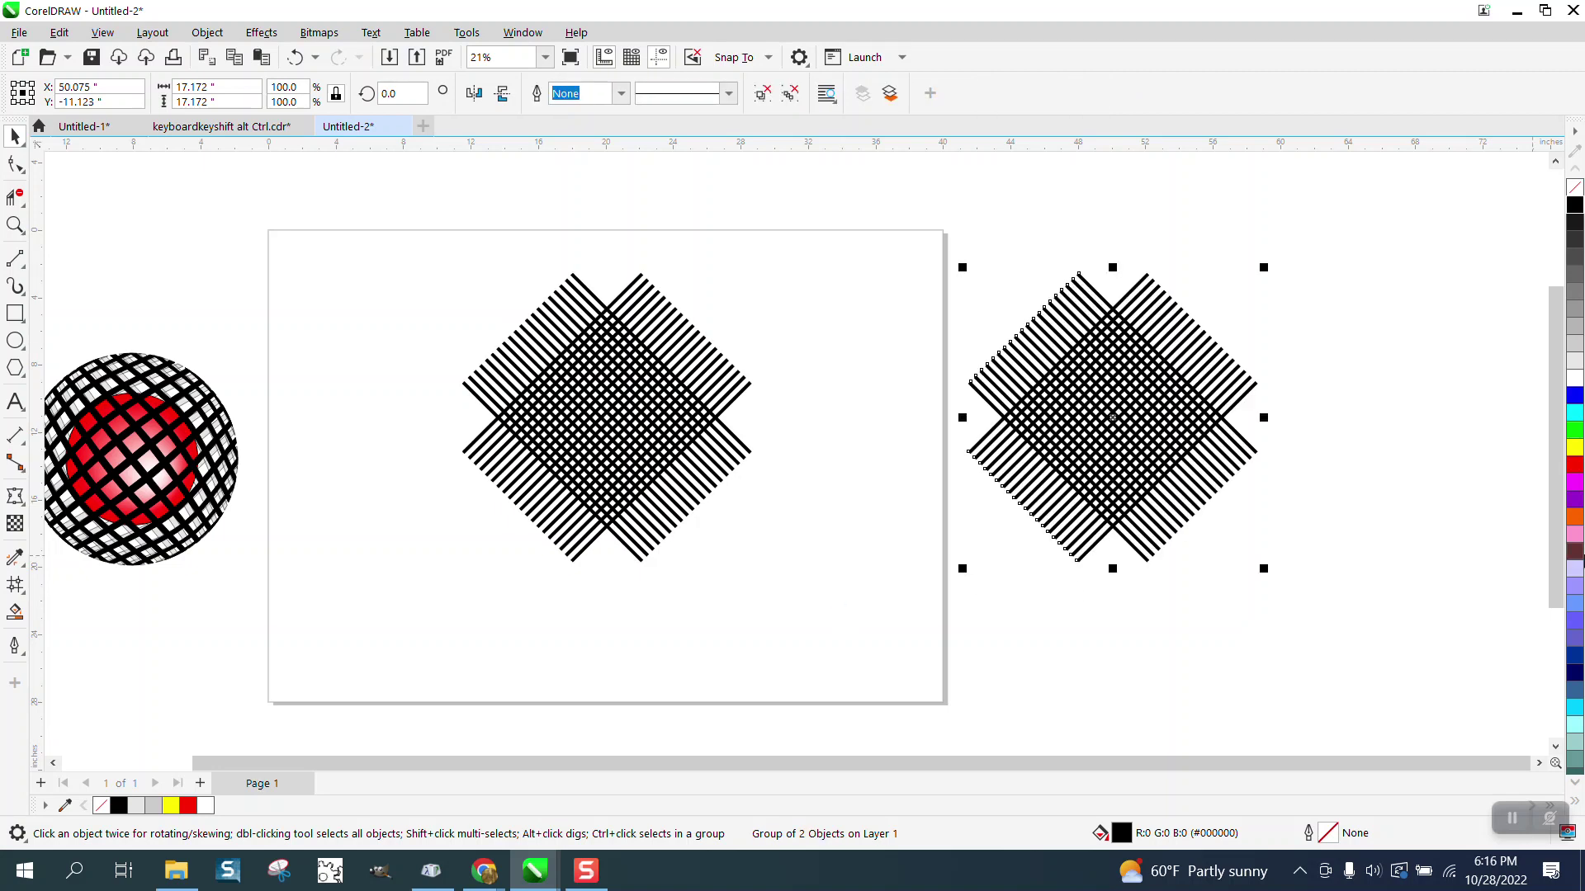
Fill the duplicate diamond light gray with a 1 px black outline
click(1576, 363)
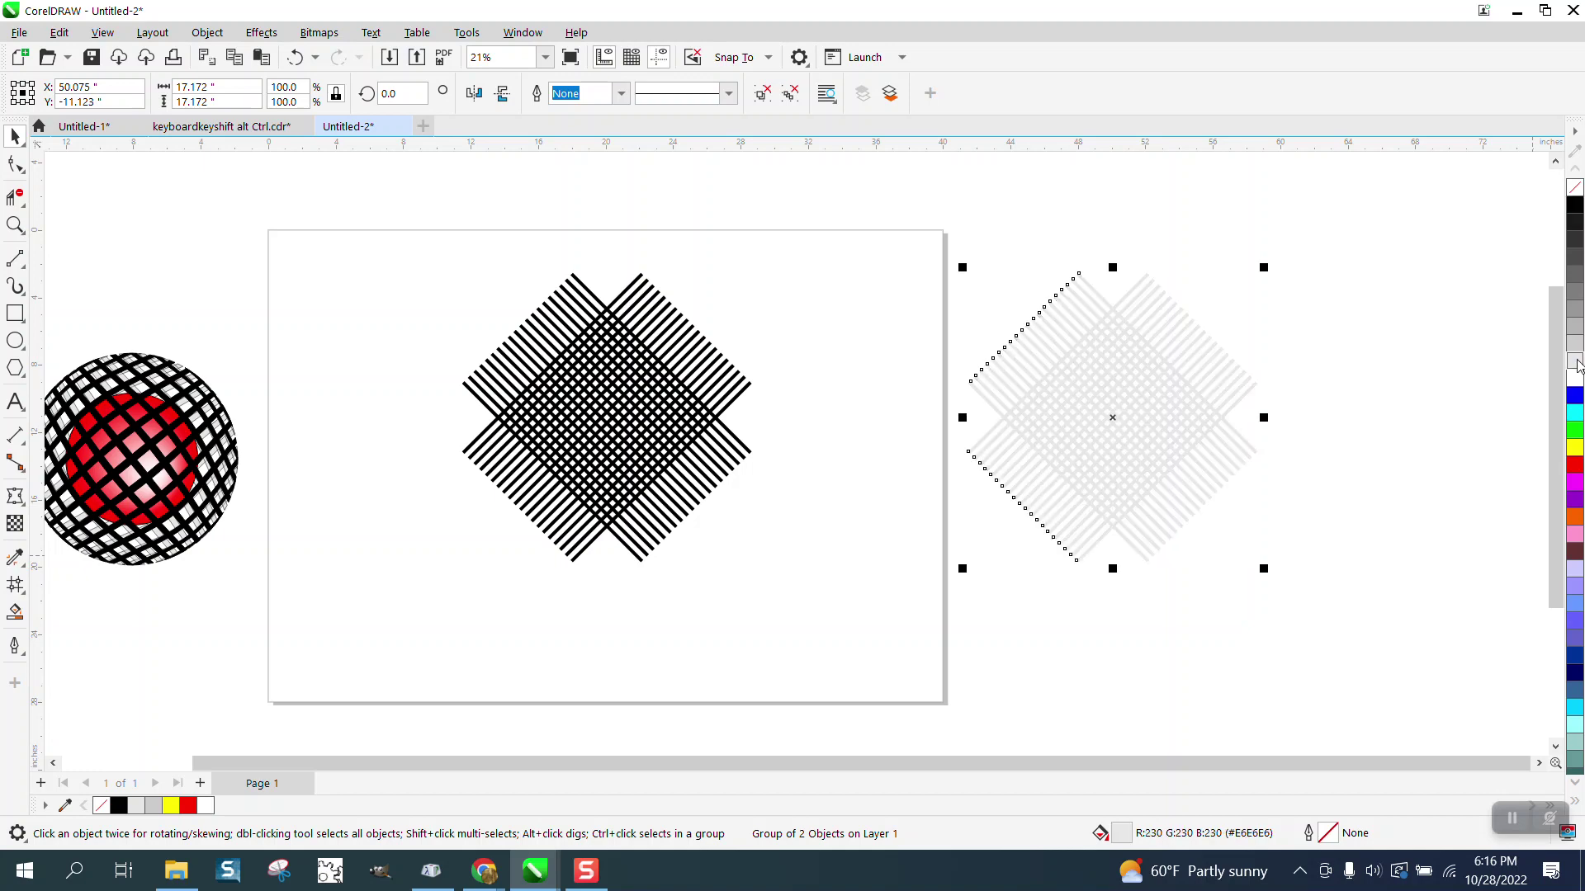
right_click(1575, 208)
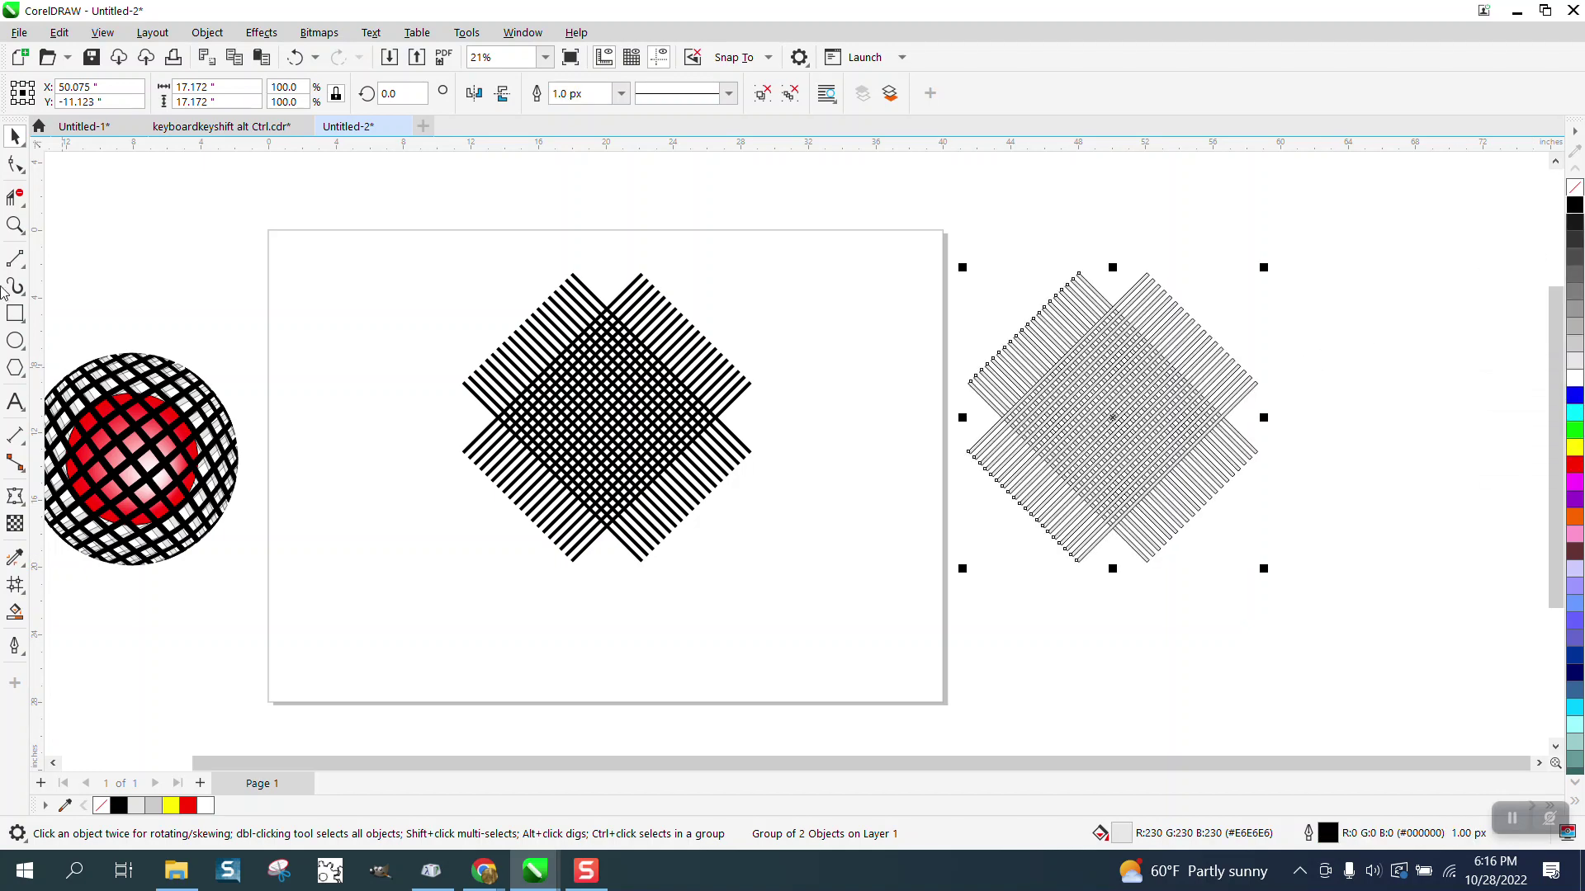
click(14, 225)
drag(926, 280, 1370, 596)
Zoom out and draw a circle in the upper-left of the page
right_click(1107, 473)
right_click(1106, 471)
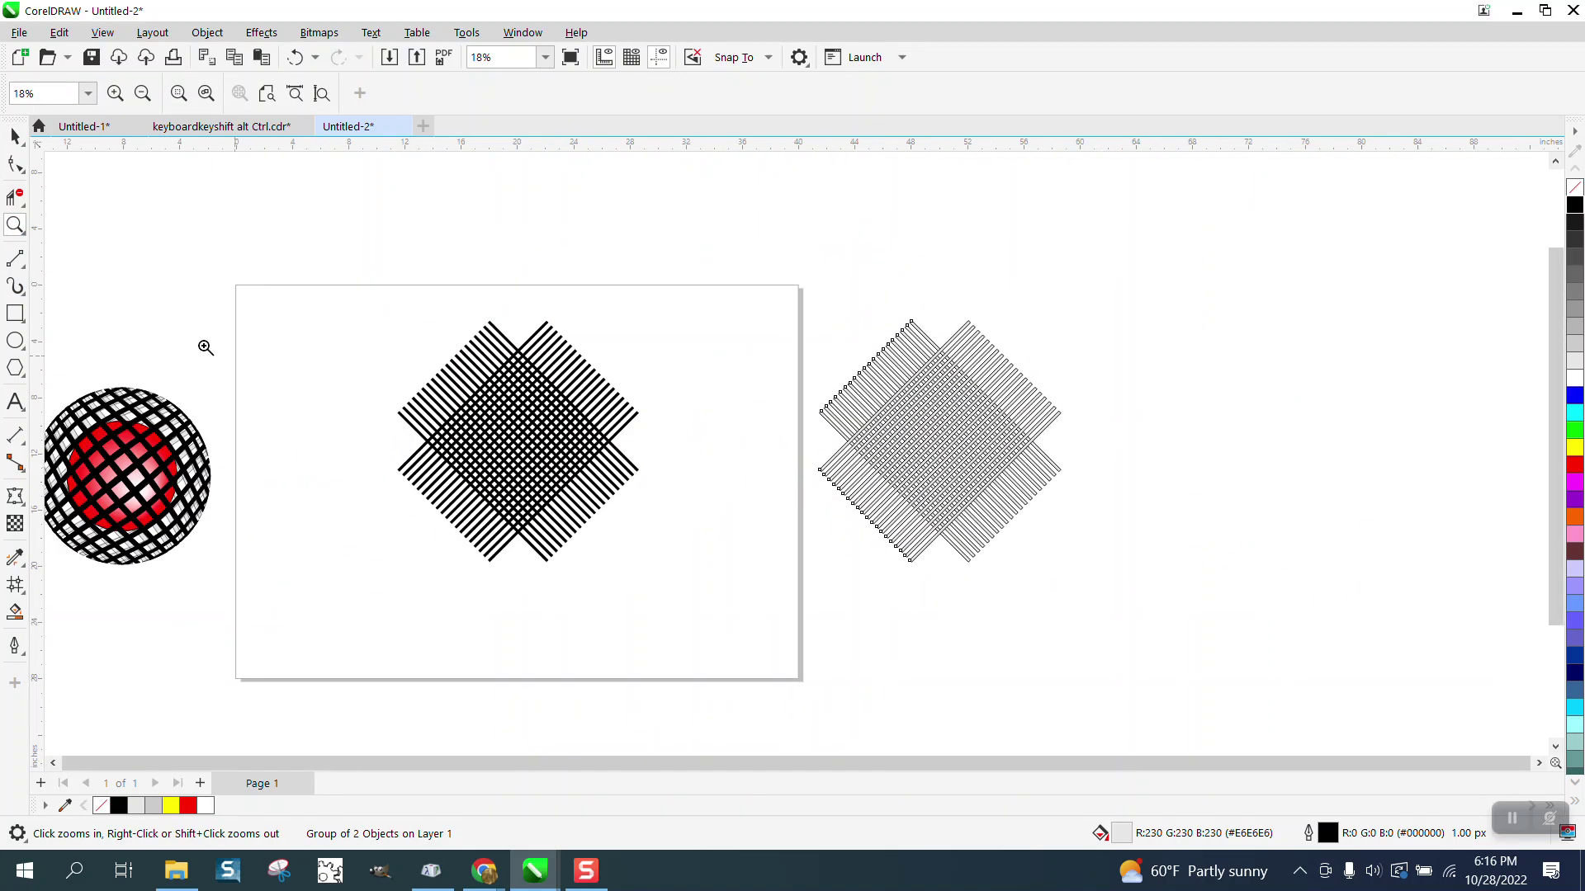
click(15, 136)
key(space)
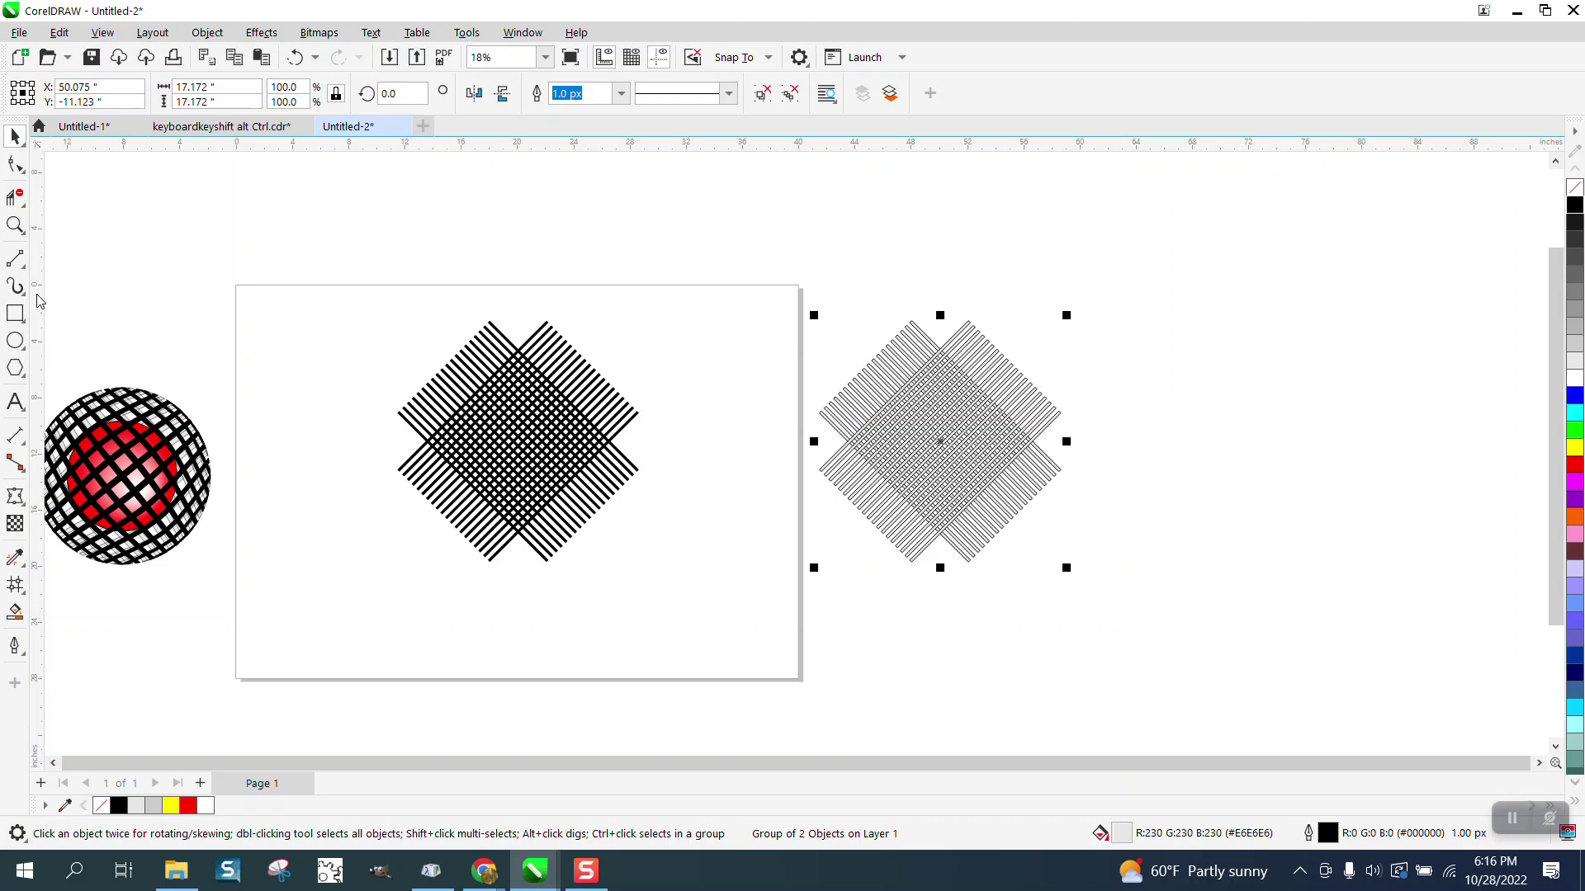
click(15, 340)
drag(343, 318, 512, 430)
key(space)
Check the circle against the black grid and undo its move back to the top-left
click(15, 224)
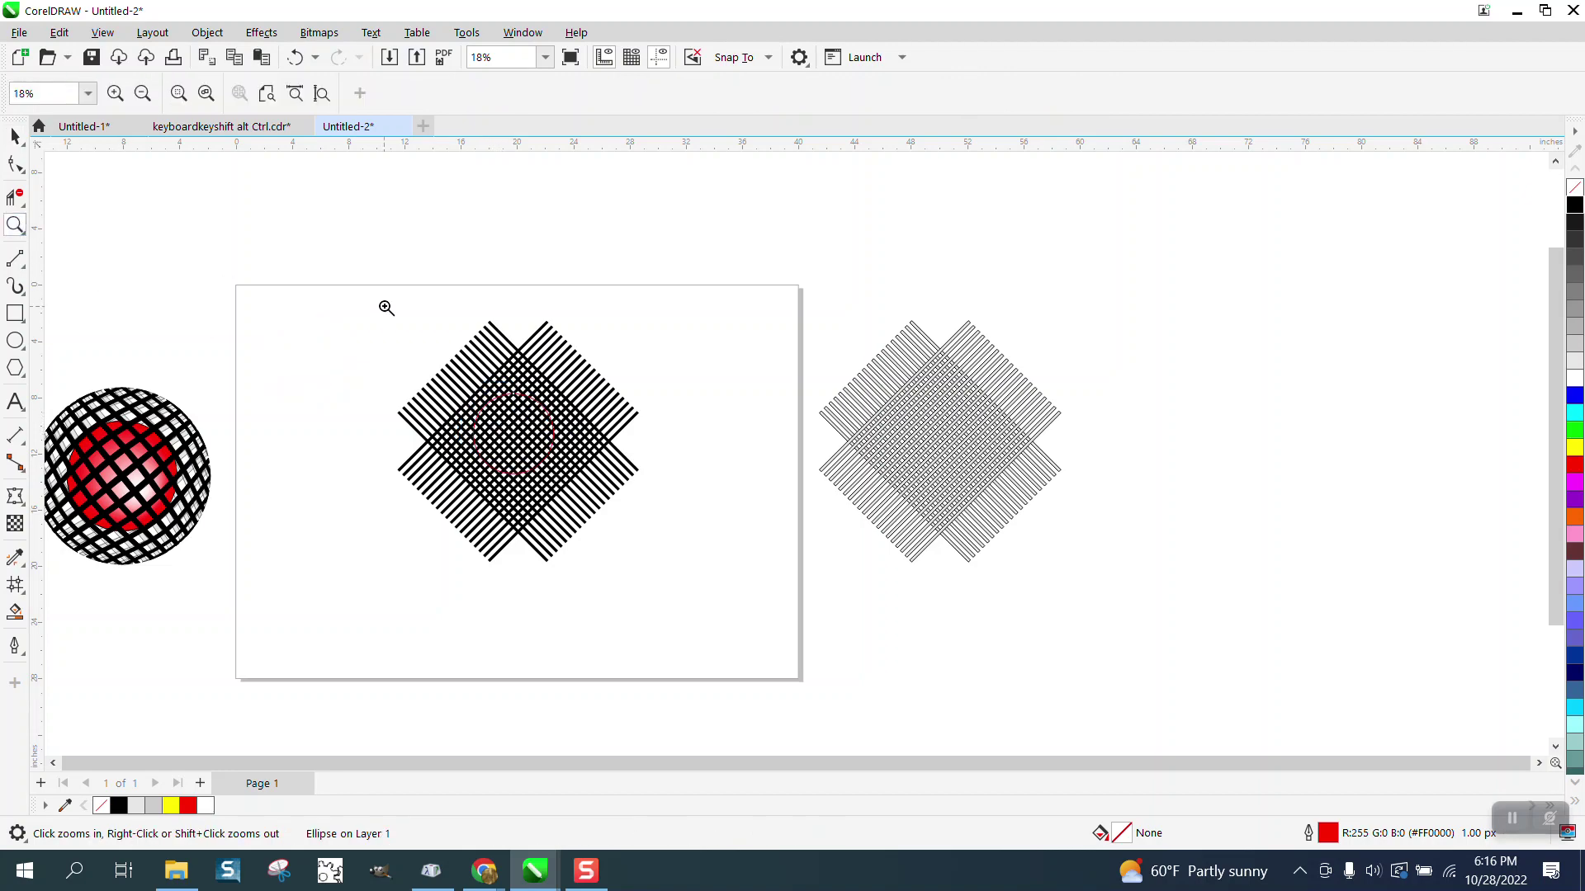
drag(366, 297, 779, 605)
right_click(369, 312)
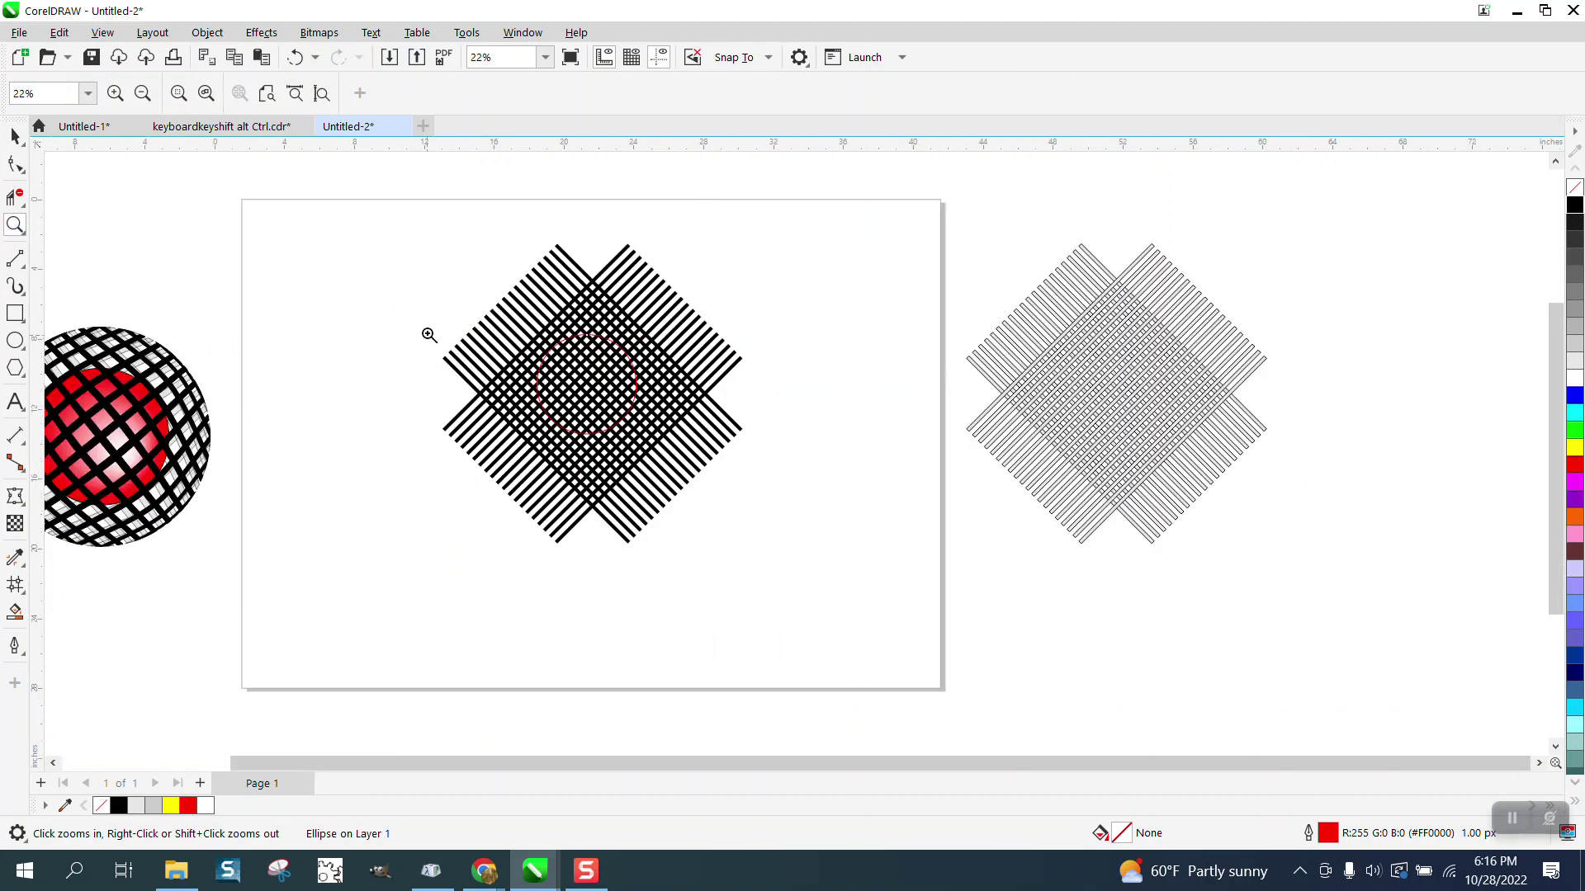
click(297, 60)
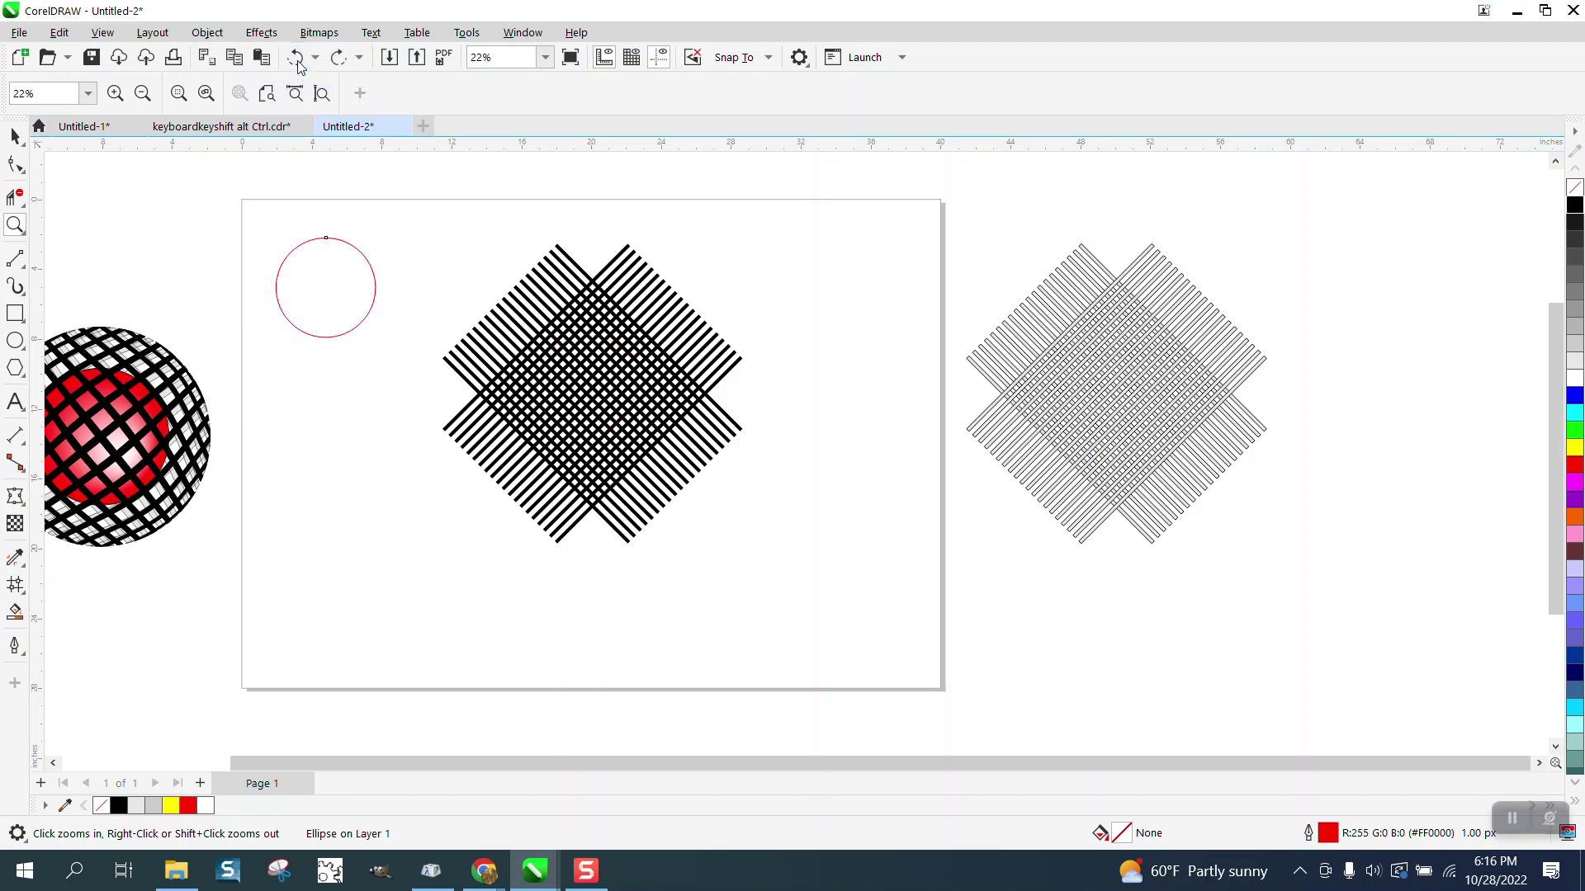
click(666, 326)
click(15, 136)
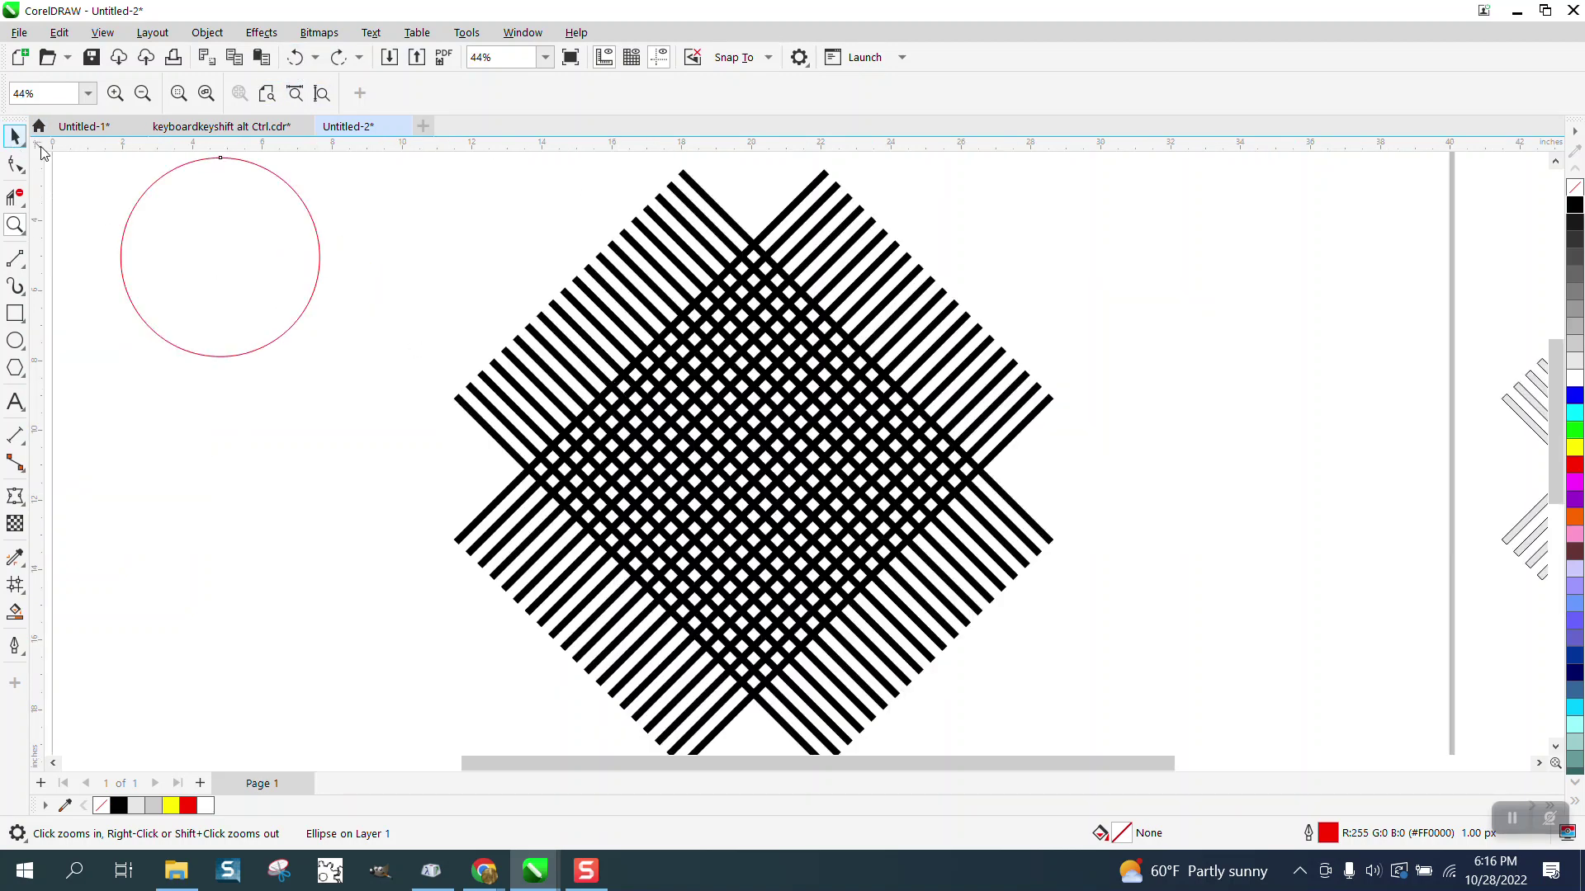
click(760, 487)
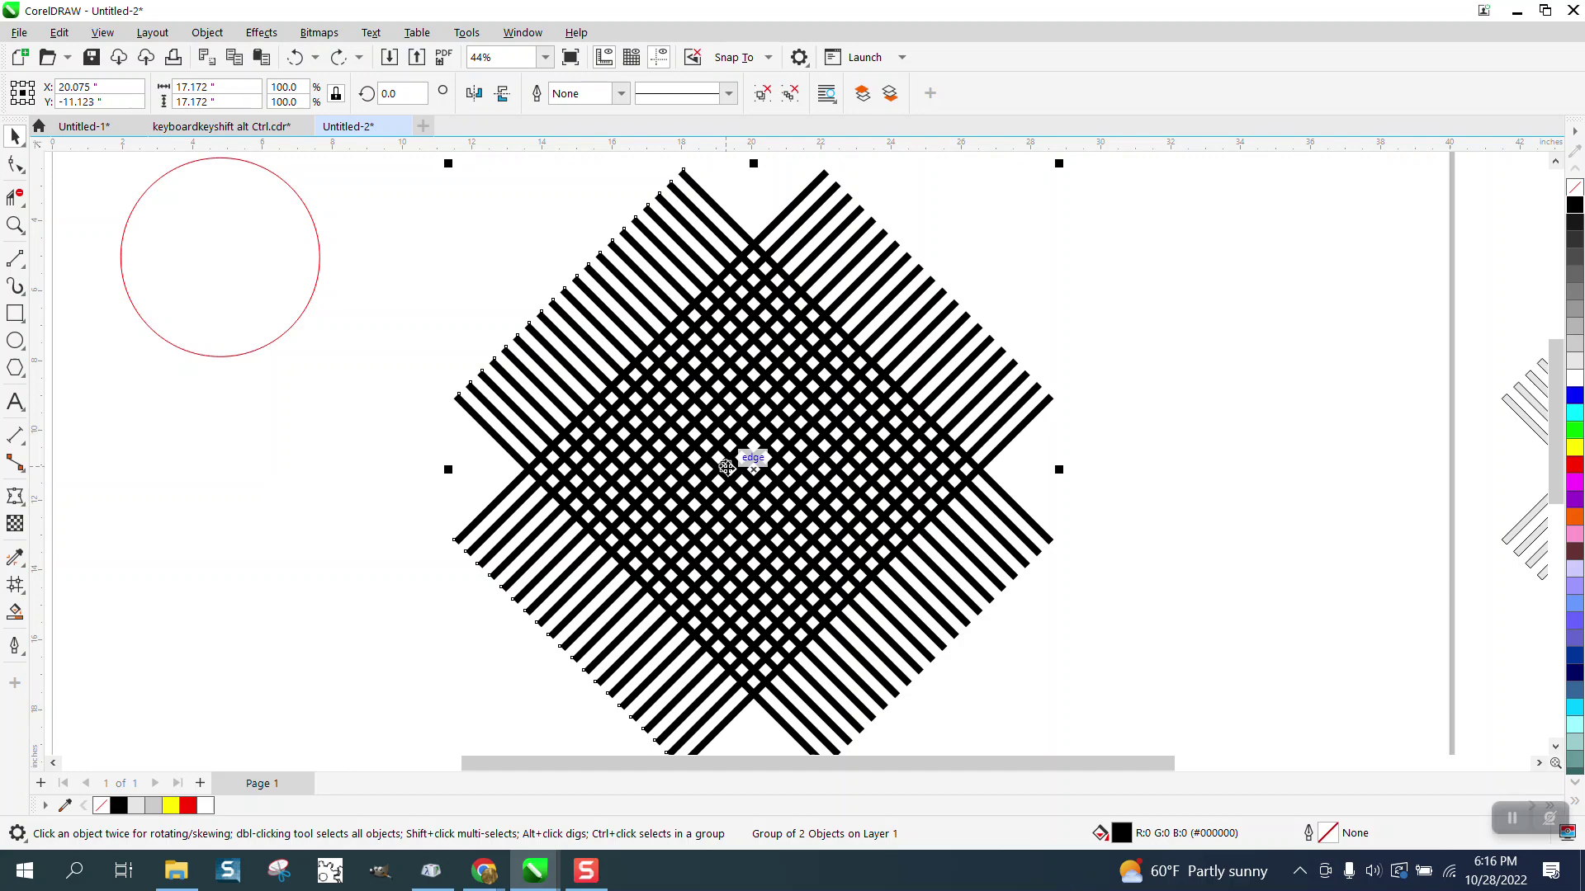
scroll(694, 453, down, 1)
click(1242, 449)
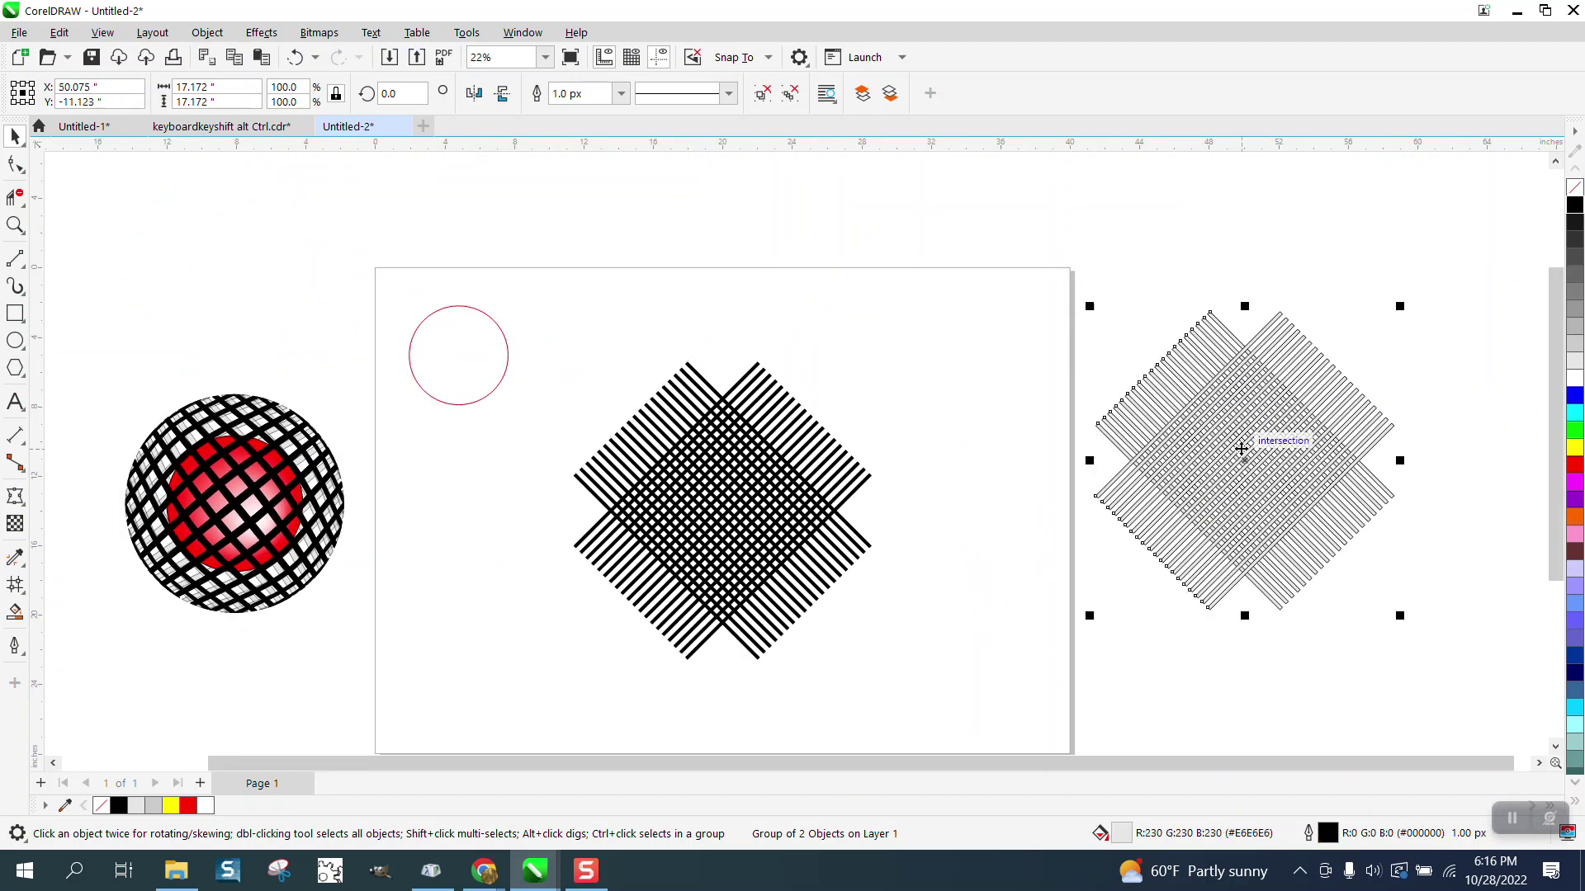
key(p)
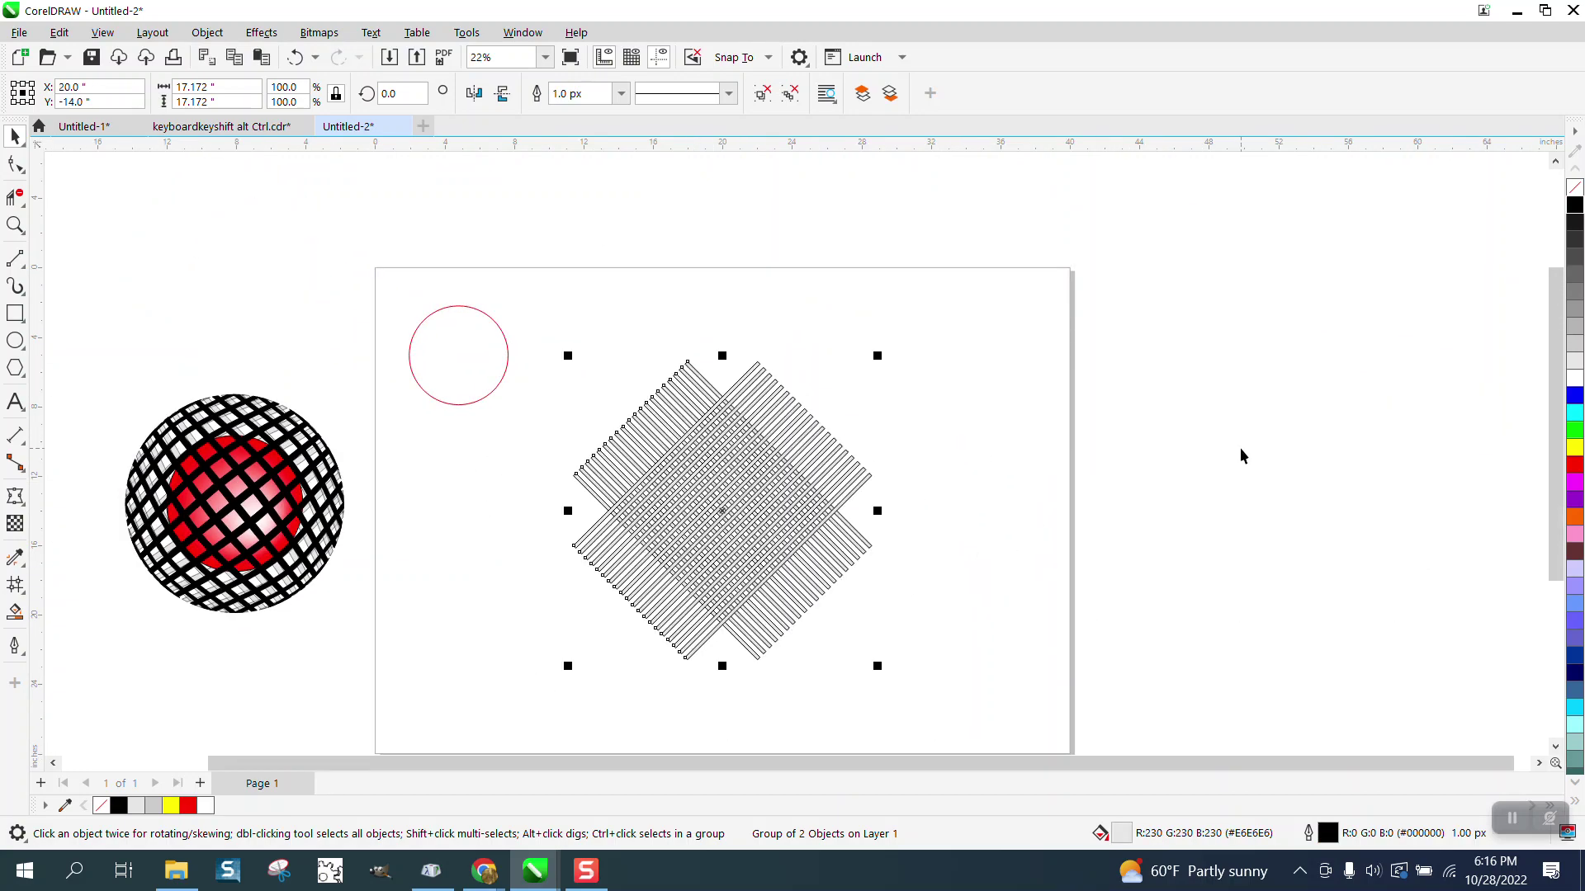
key(ctrl+z)
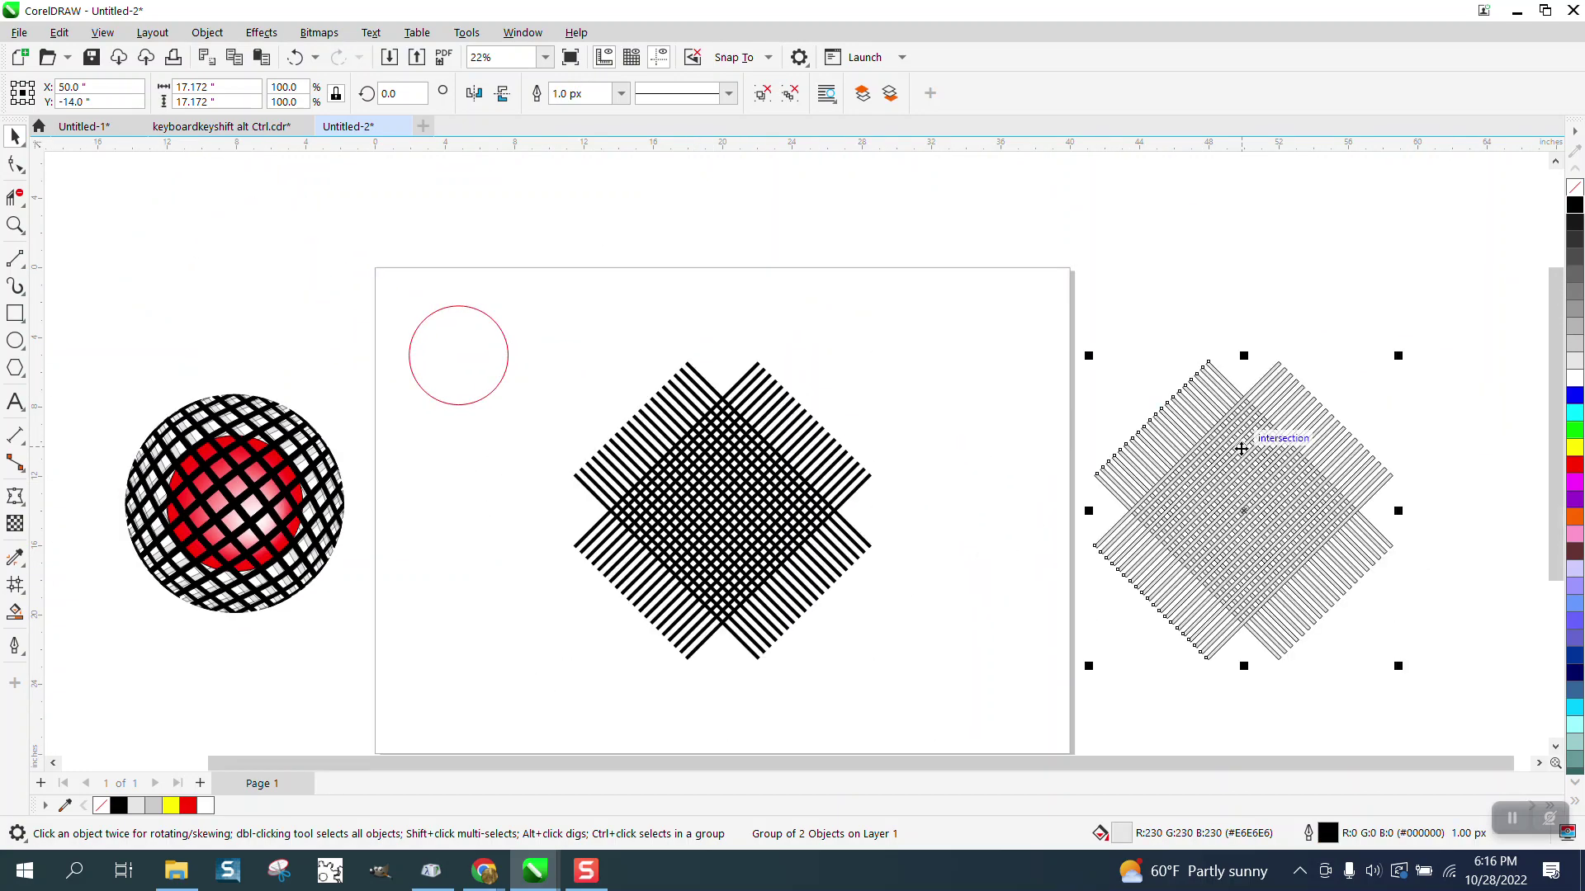
Scale the red circle to 133%, centre it on the black grid, and copy it onto the right grid
click(476, 402)
drag(516, 300, 642, 273)
drag(487, 357, 724, 512)
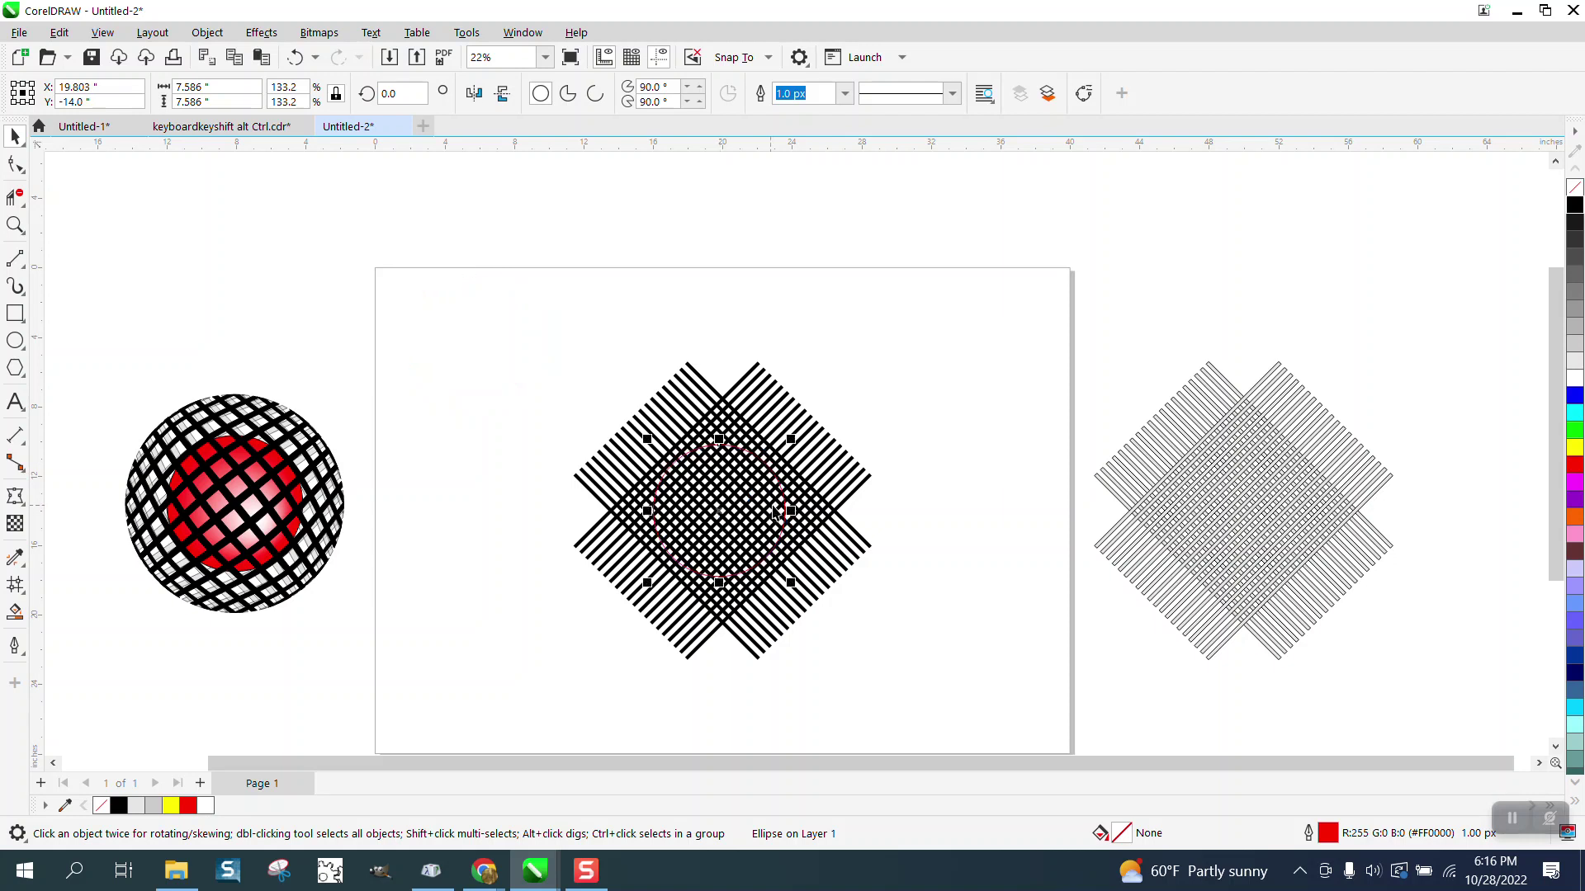
key(p)
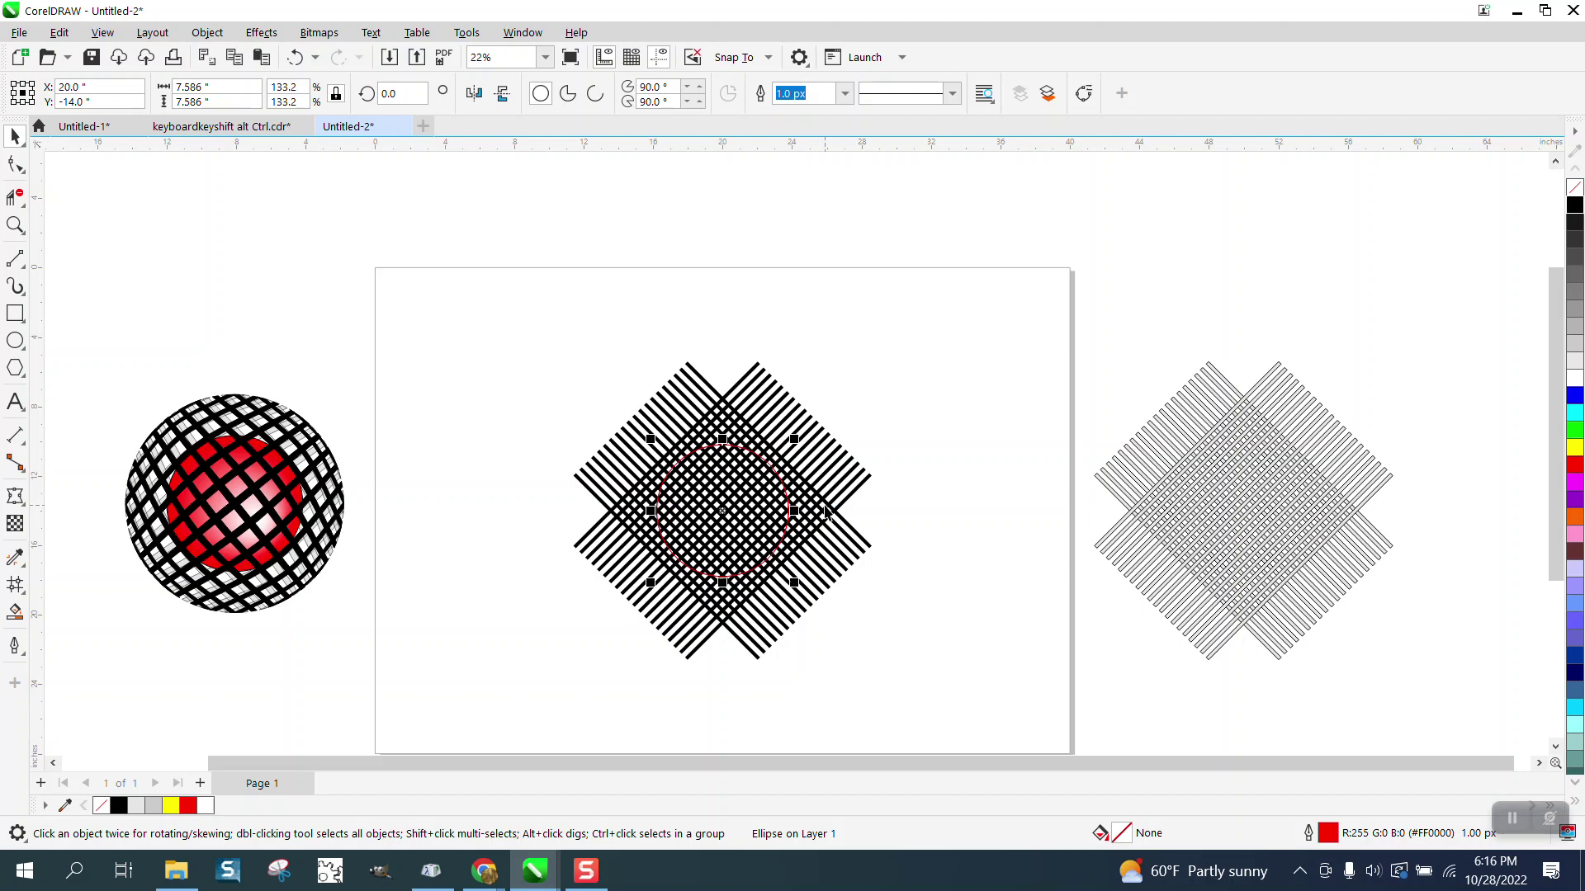
key(ctrl+d)
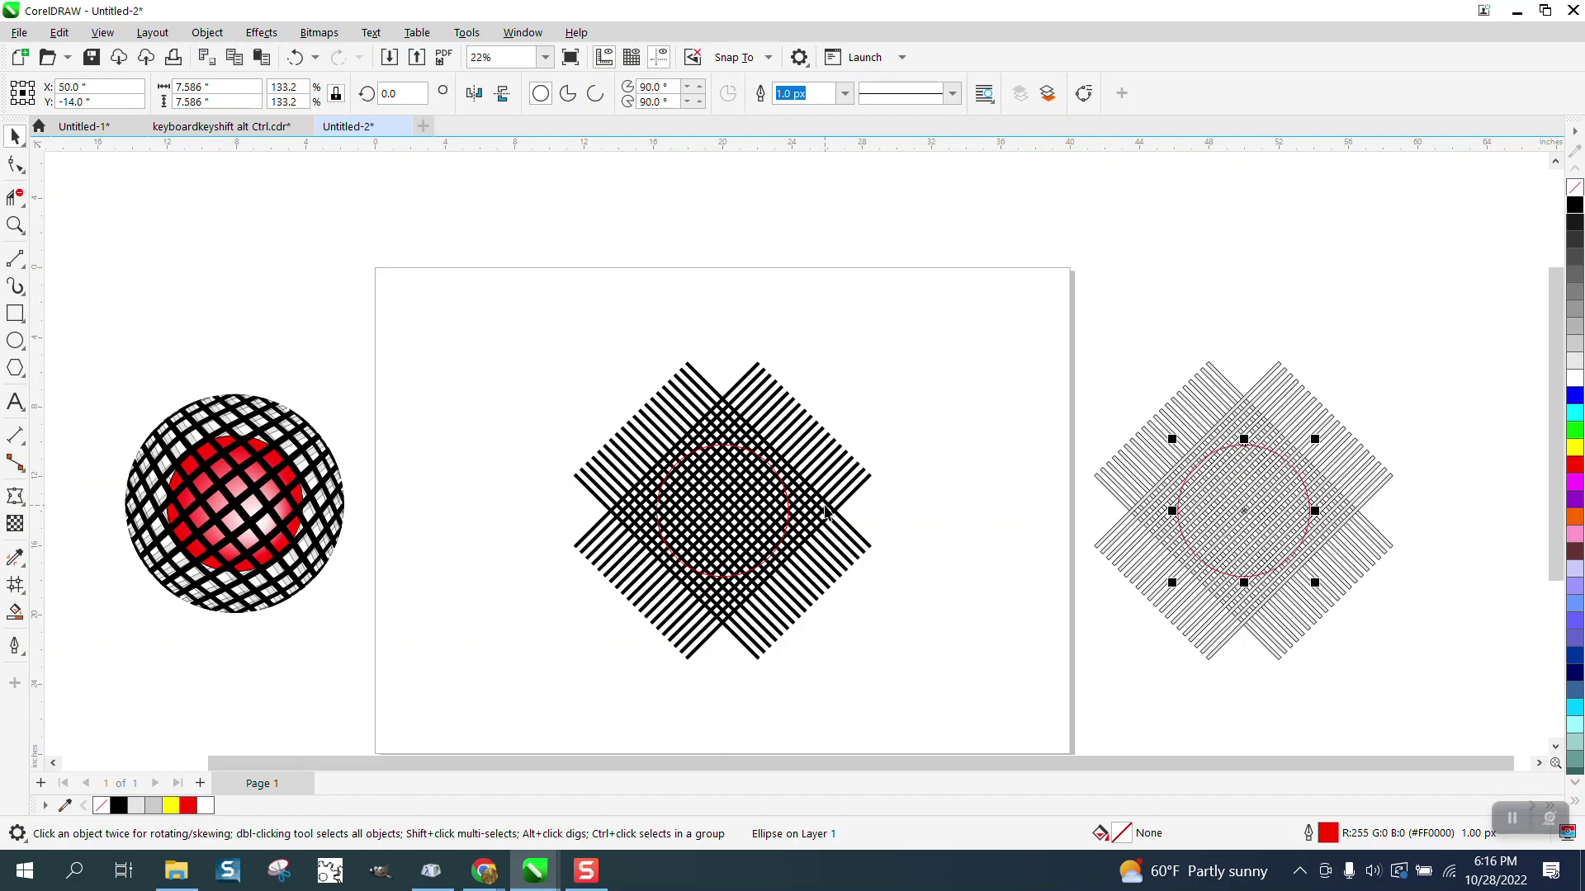
click(529, 338)
drag(598, 339, 815, 621)
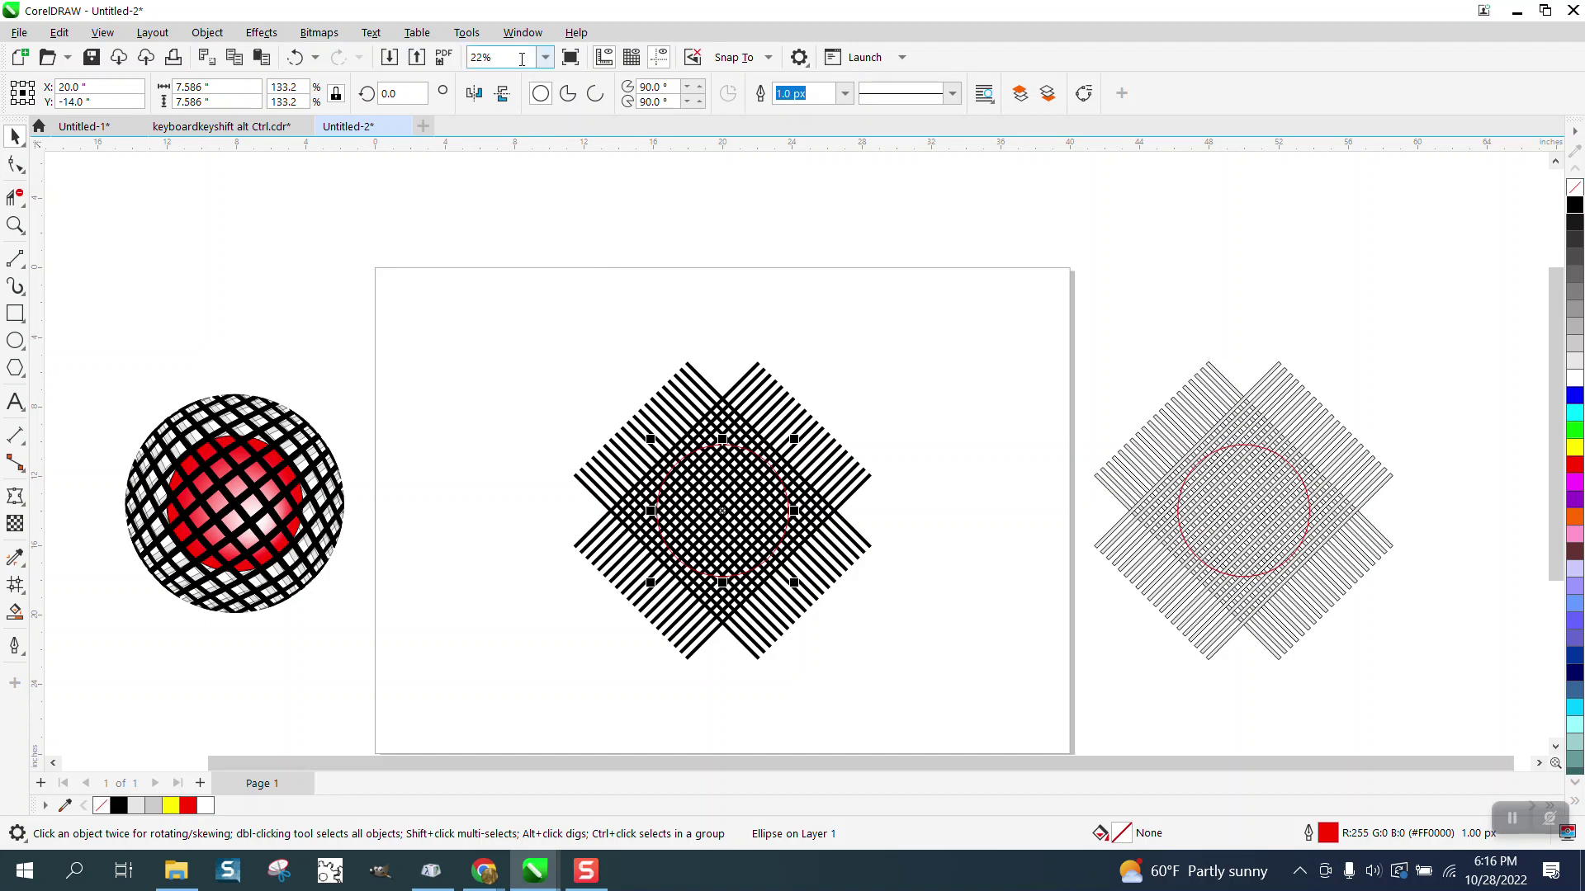
Apply a frozen Fish Eye lens to the middle circle and drag the bulging ball above the page
click(273, 34)
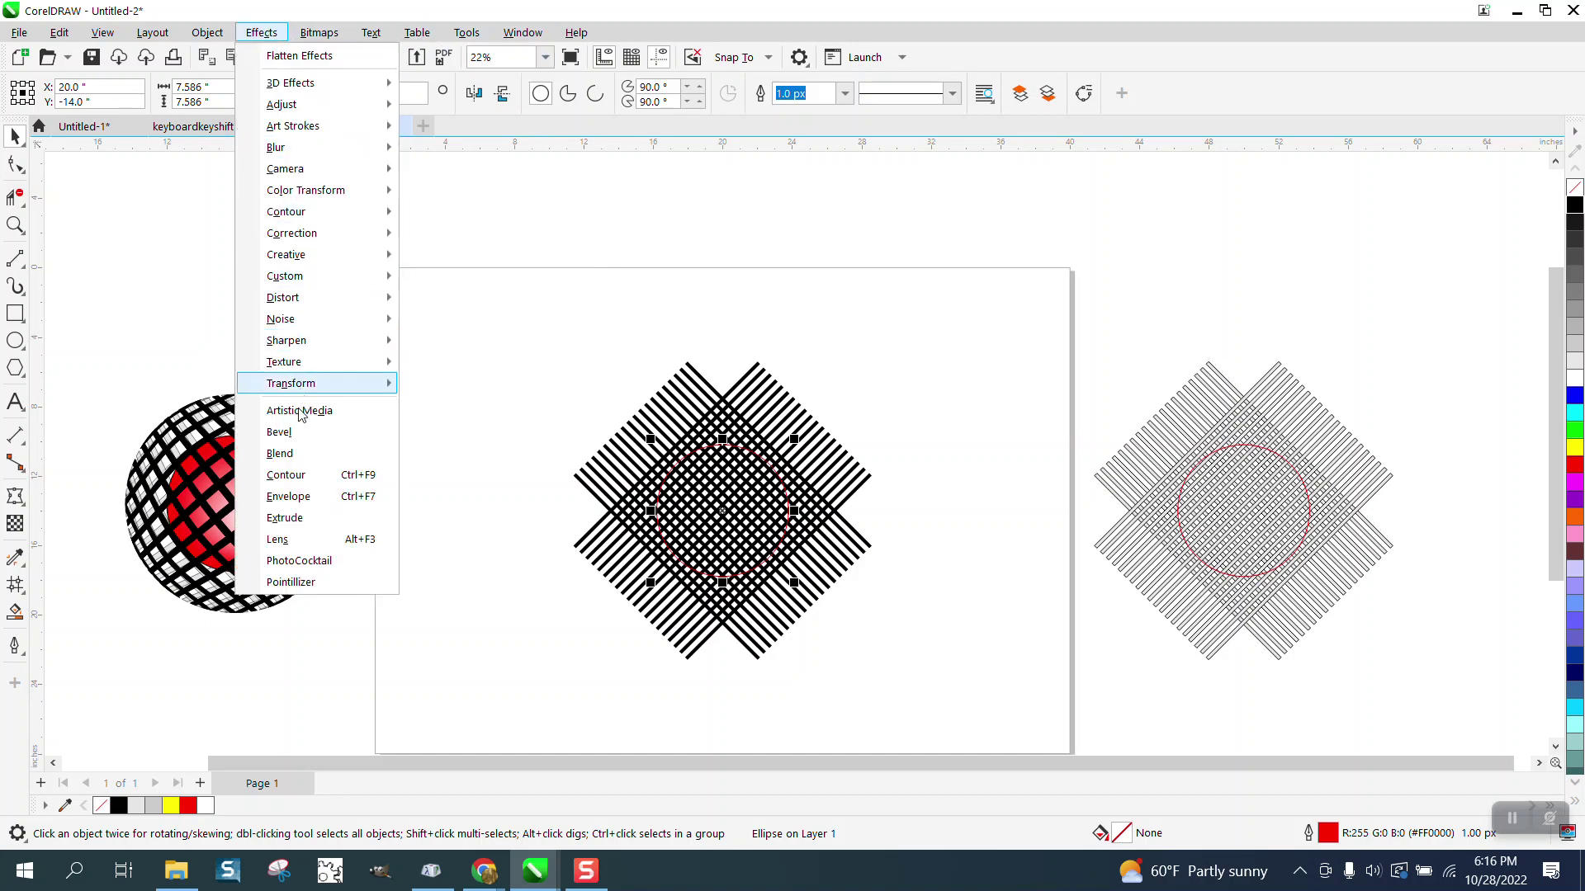
click(278, 539)
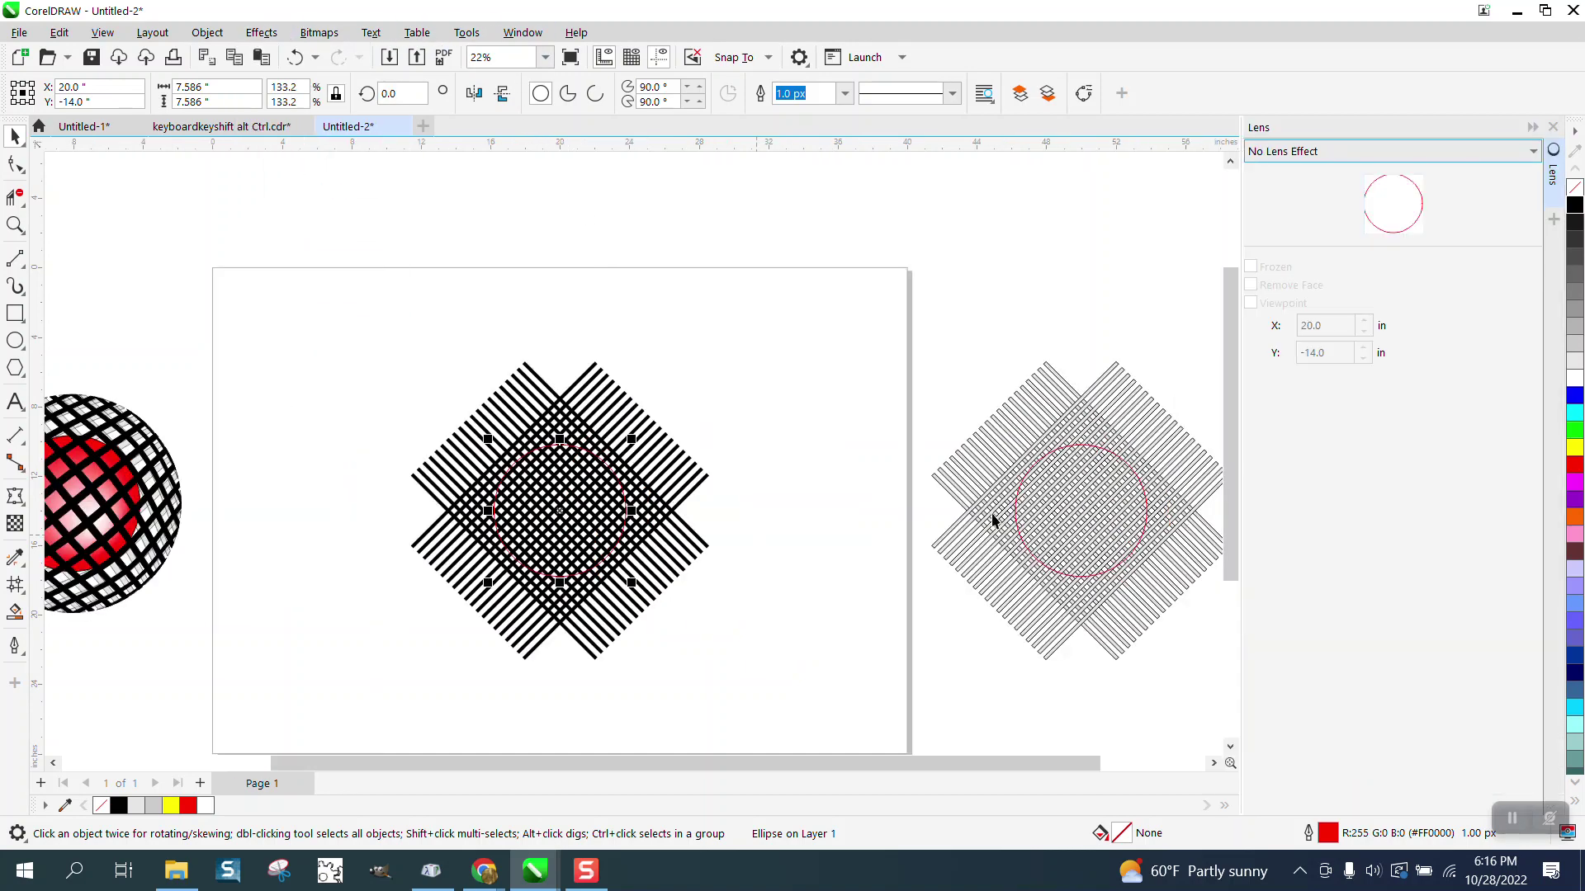
click(1535, 152)
click(1270, 272)
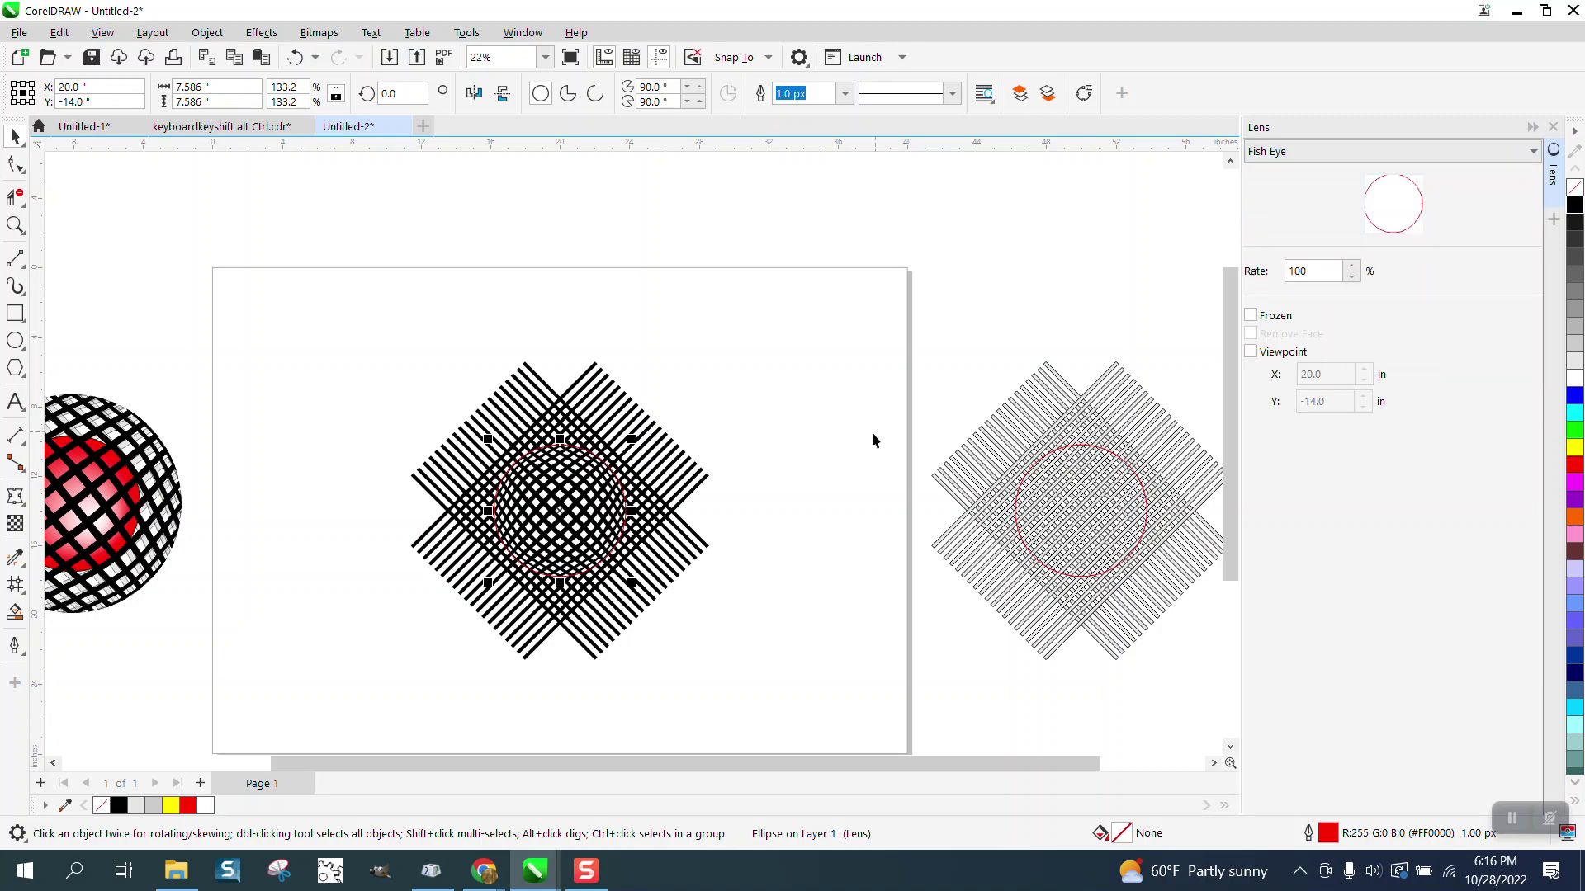
scroll(873, 440, down, 1)
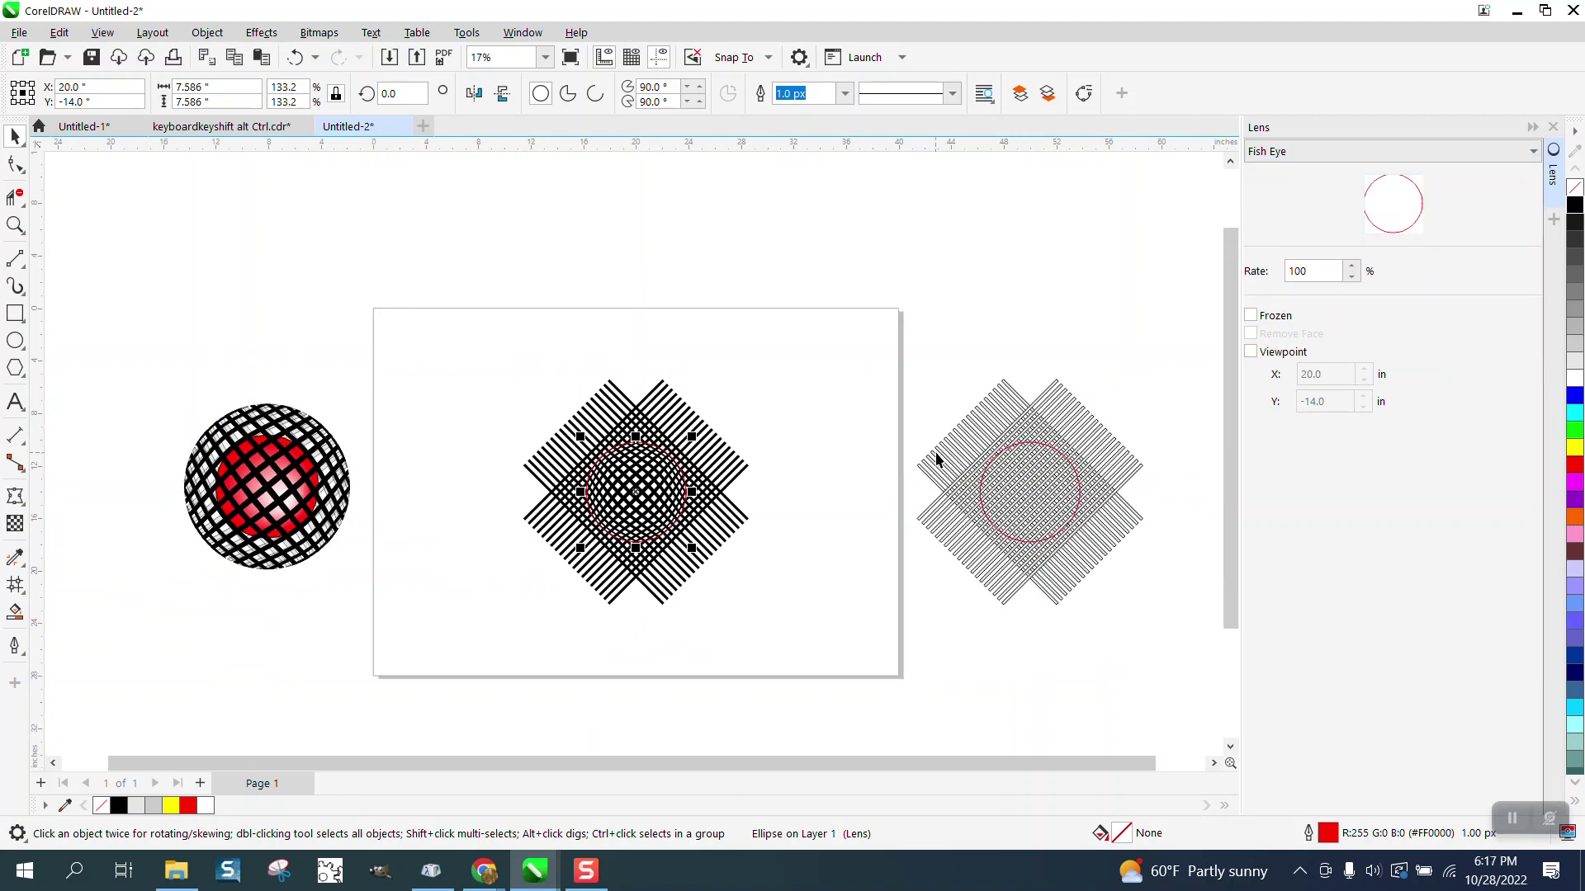
click(1251, 318)
drag(636, 491, 636, 89)
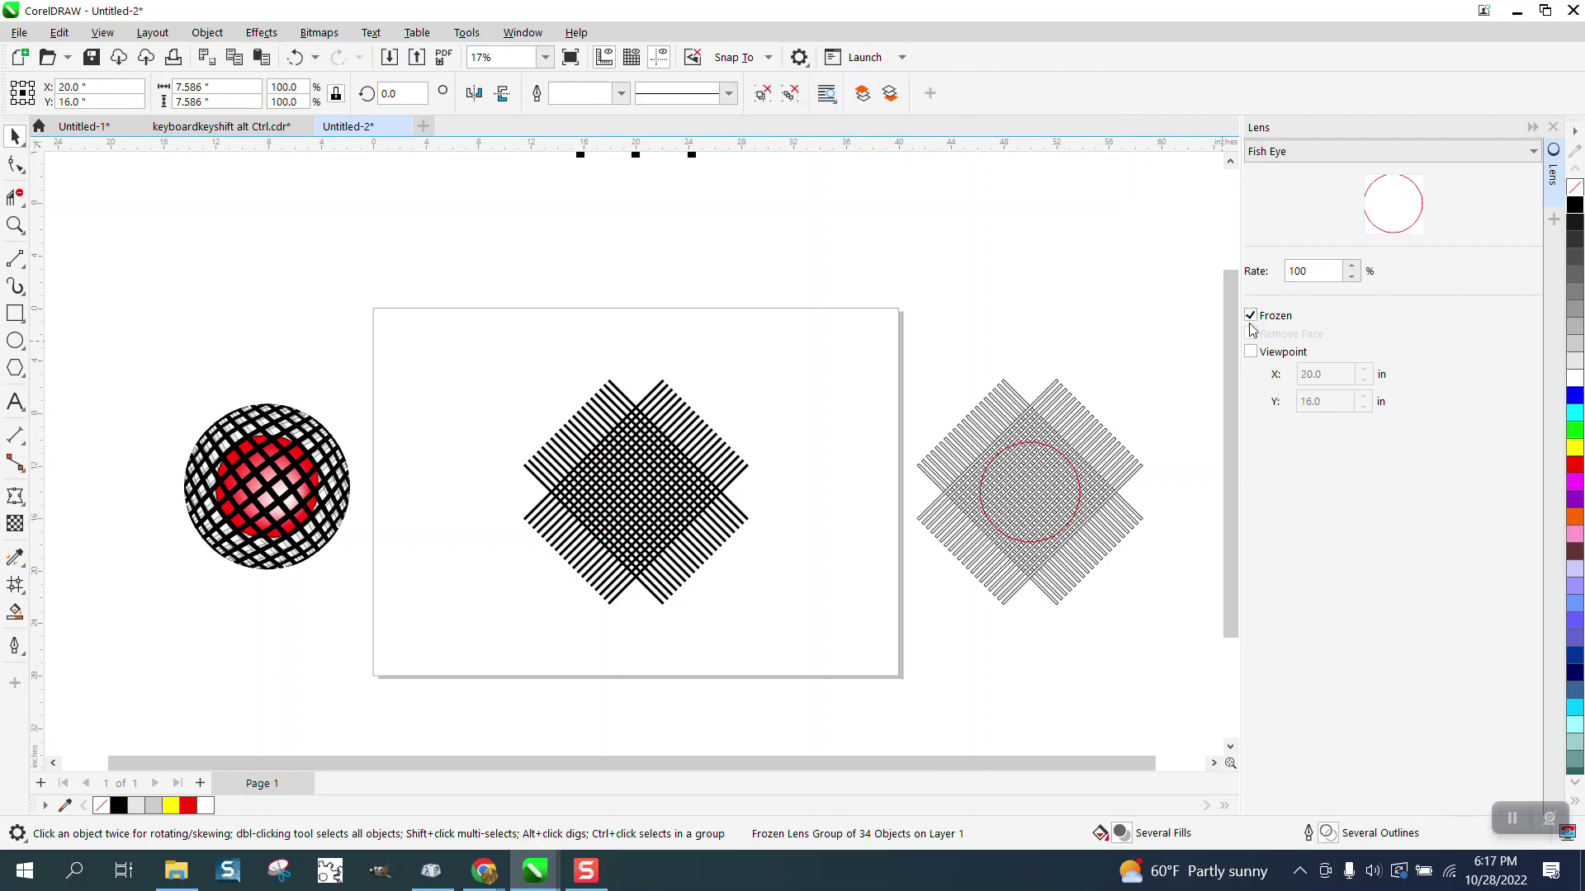
scroll(1153, 383, down, 2)
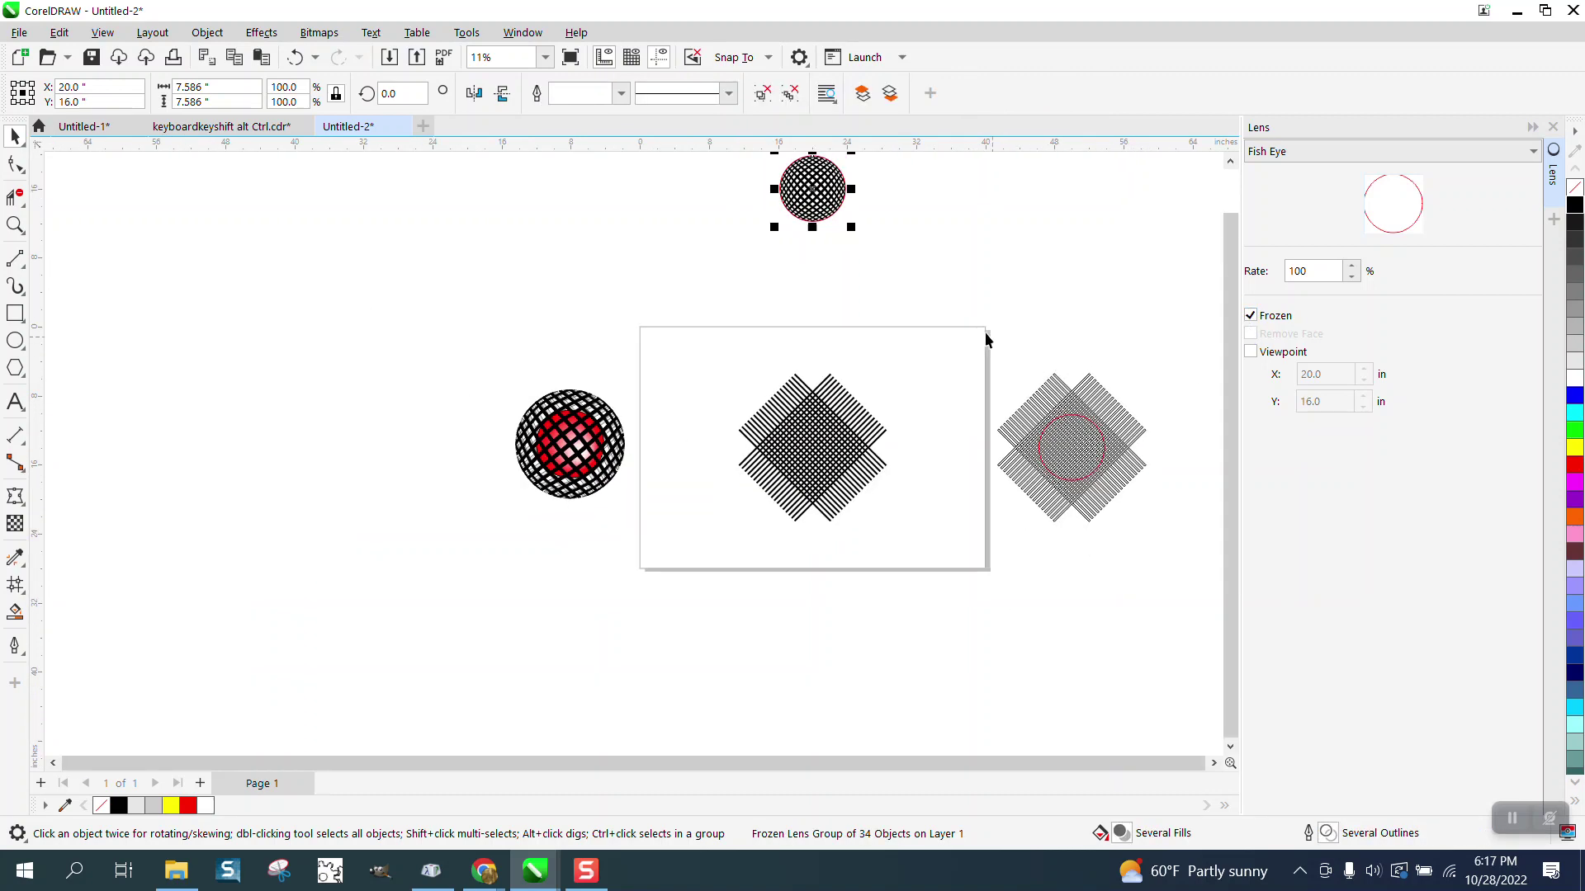
Select the right grid with its circle and apply the Fish Eye lens
drag(984, 333, 1196, 570)
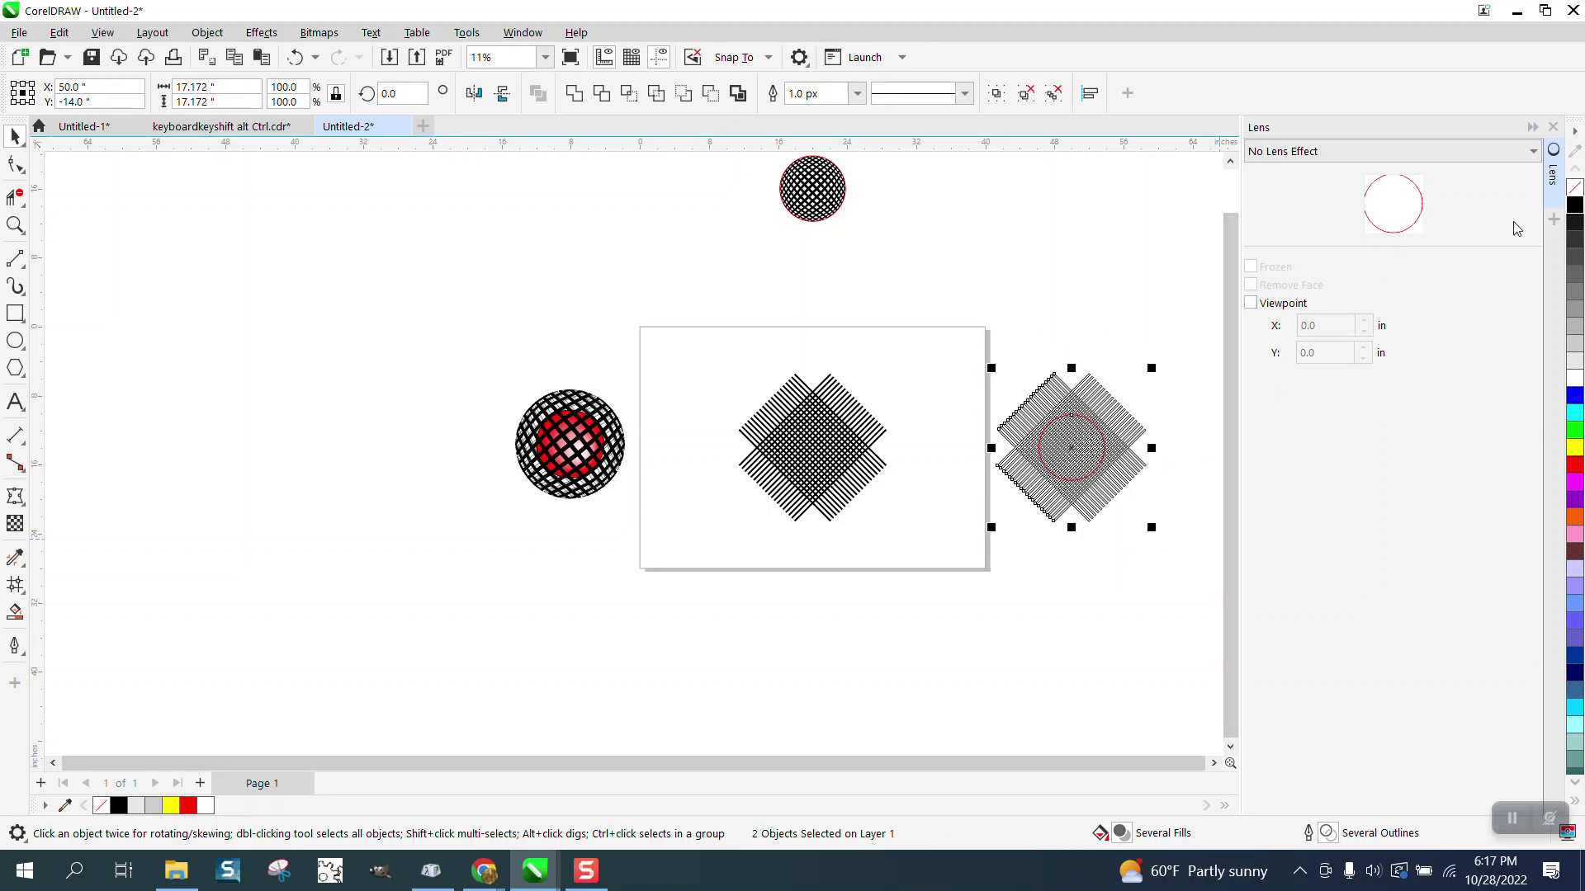
click(1533, 151)
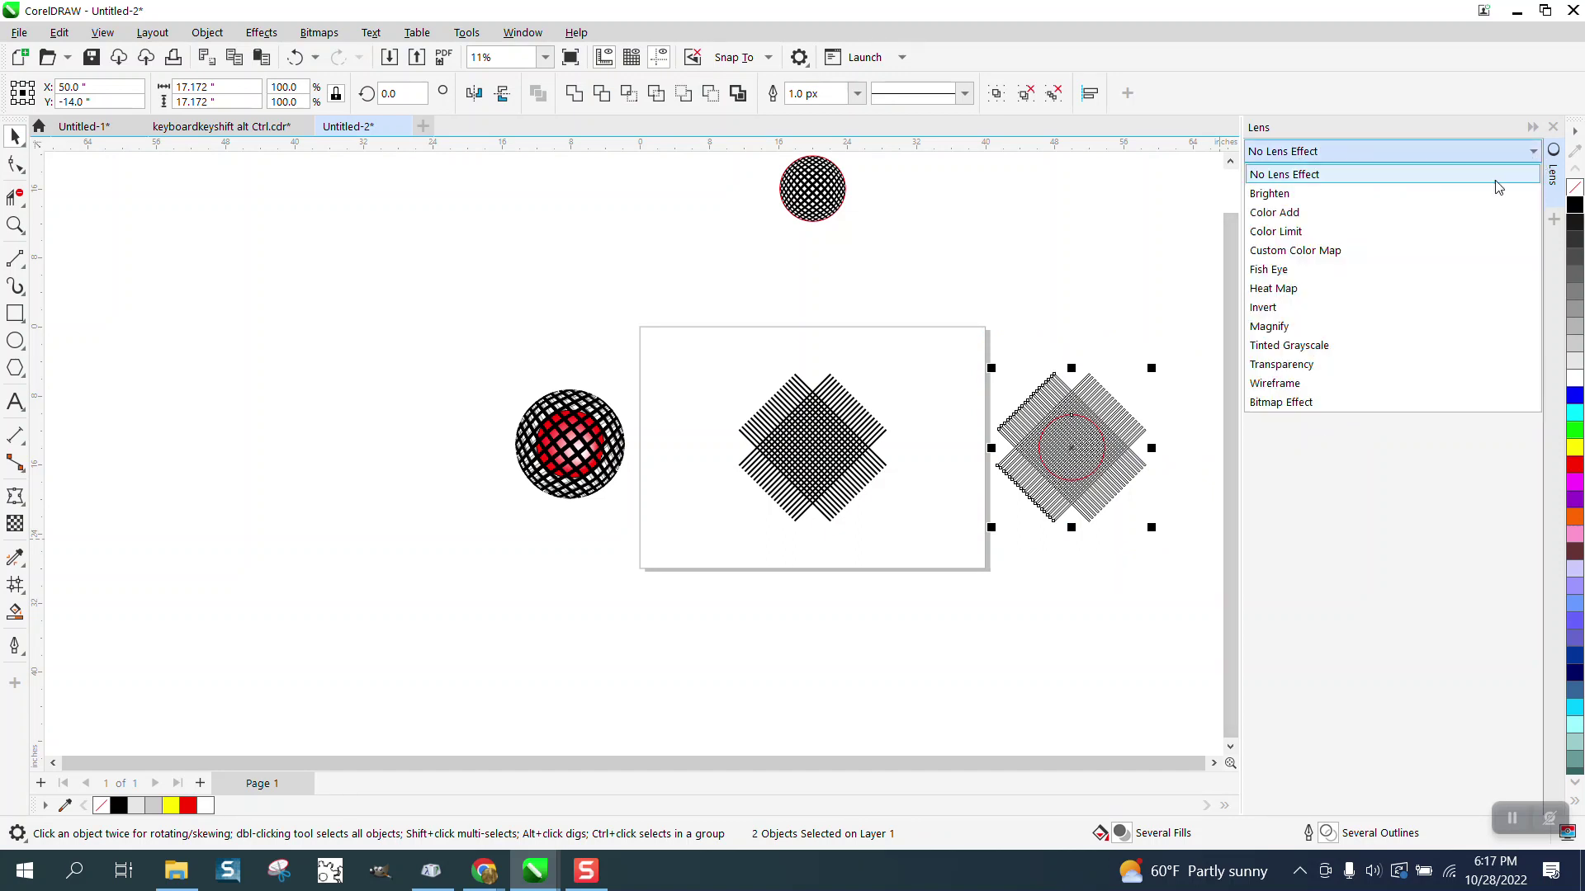
click(1277, 270)
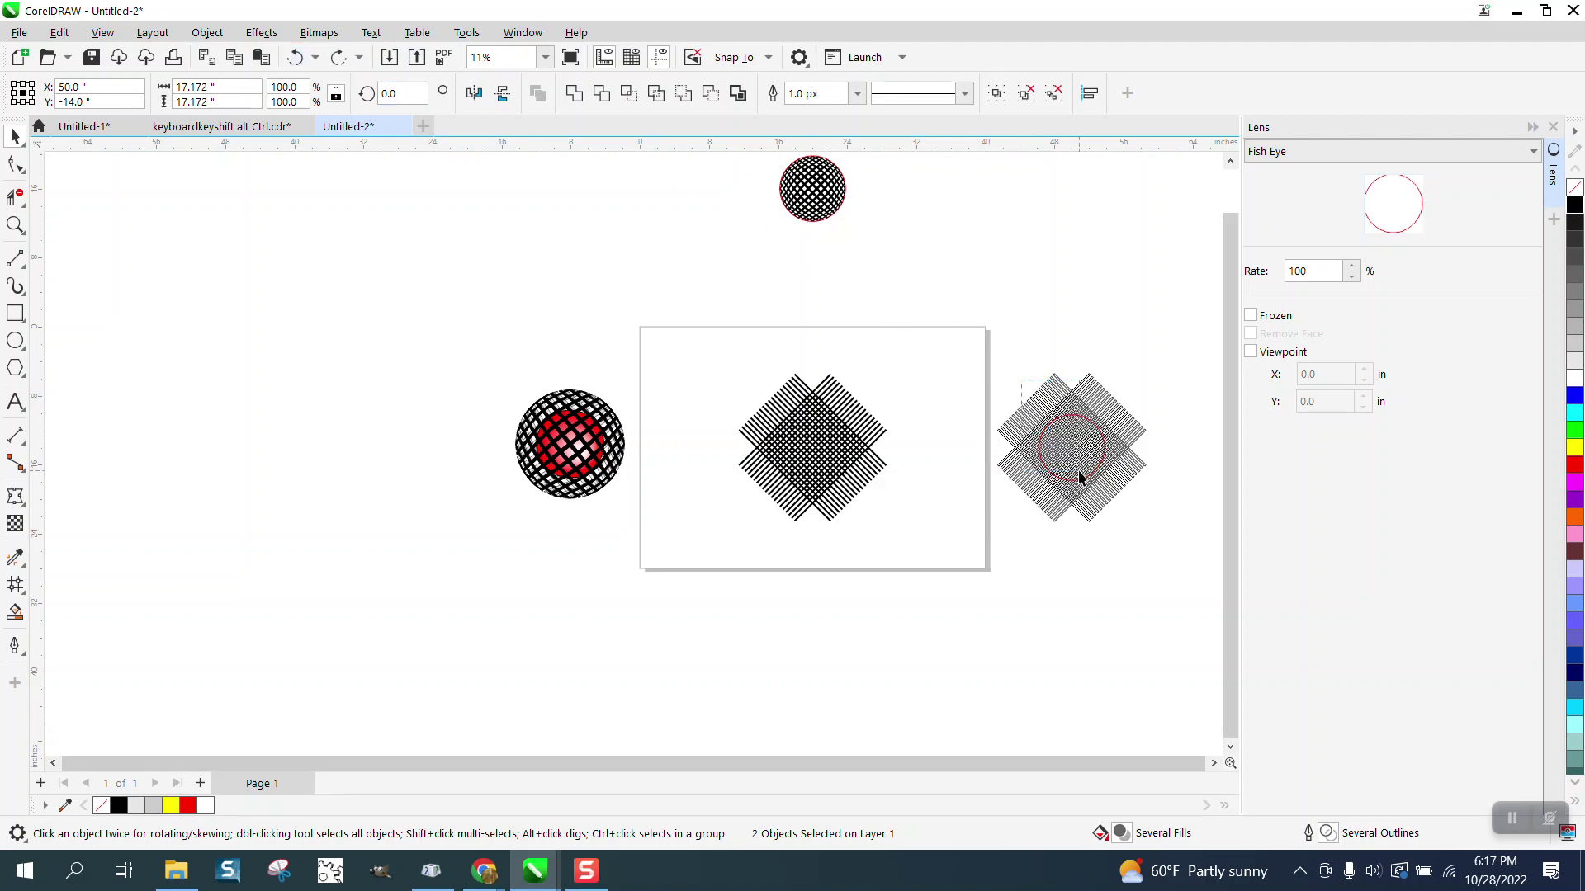
click(318, 354)
Apply and freeze the Fish Eye lens on the right grid's red circle
click(15, 224)
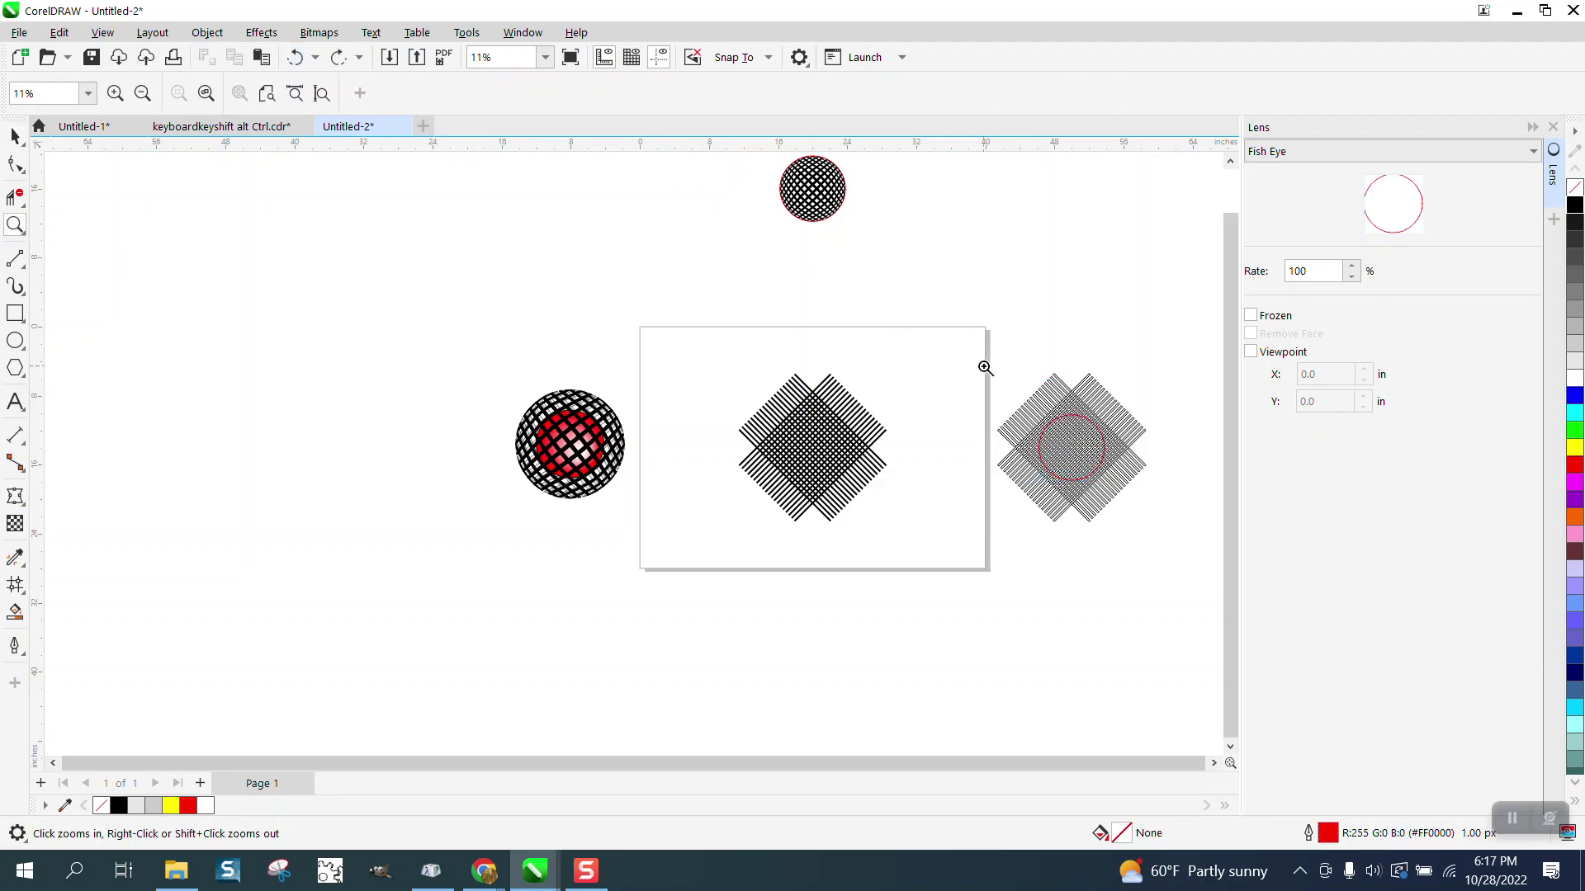
drag(983, 364, 1150, 568)
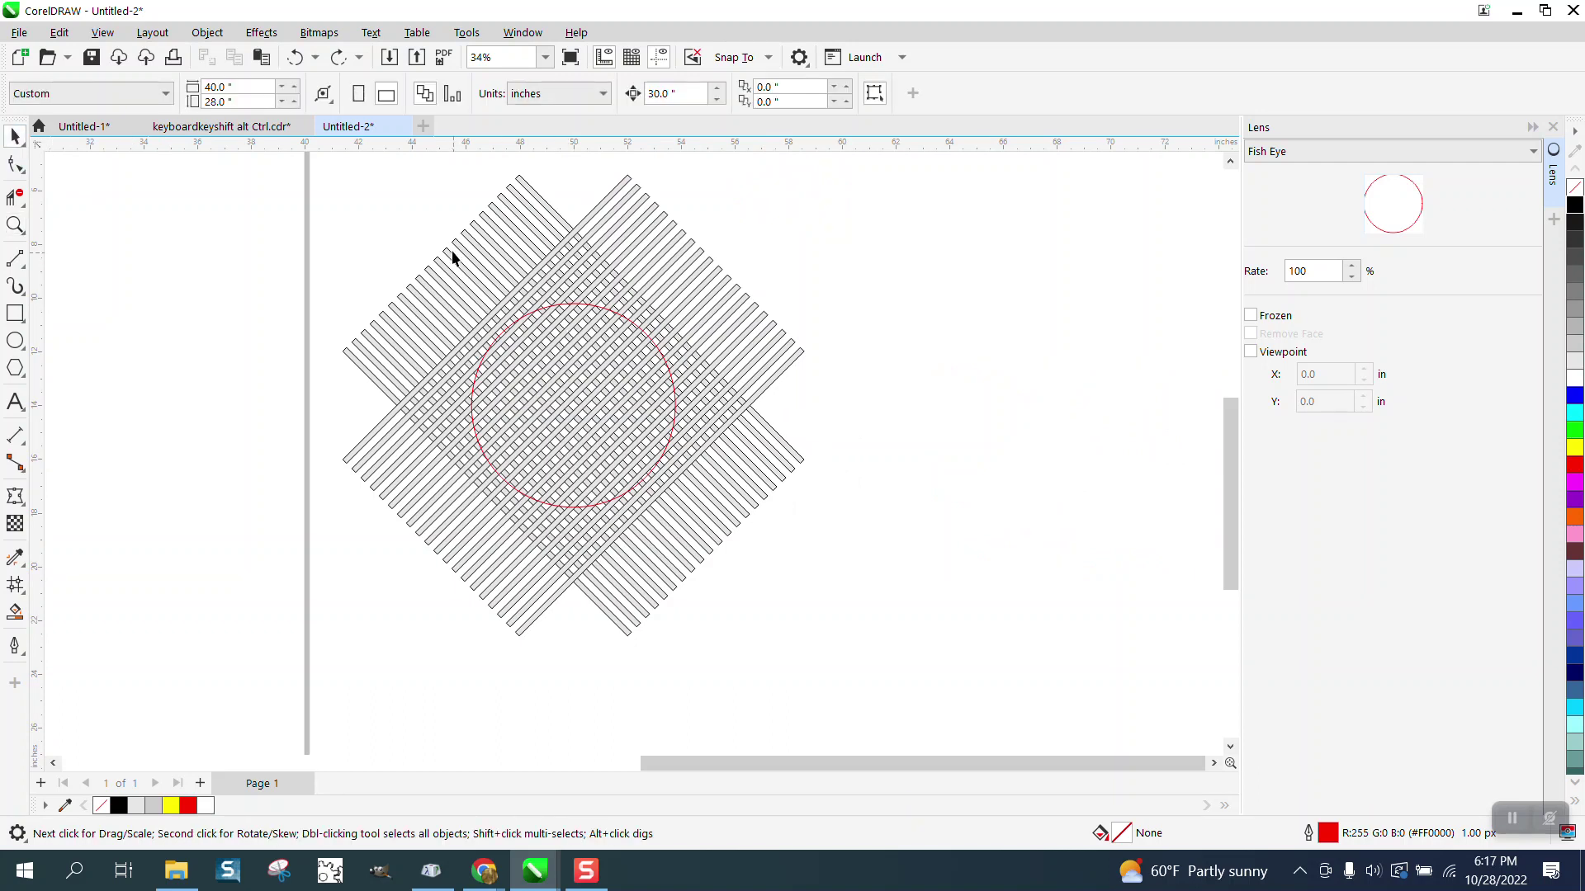
click(742, 548)
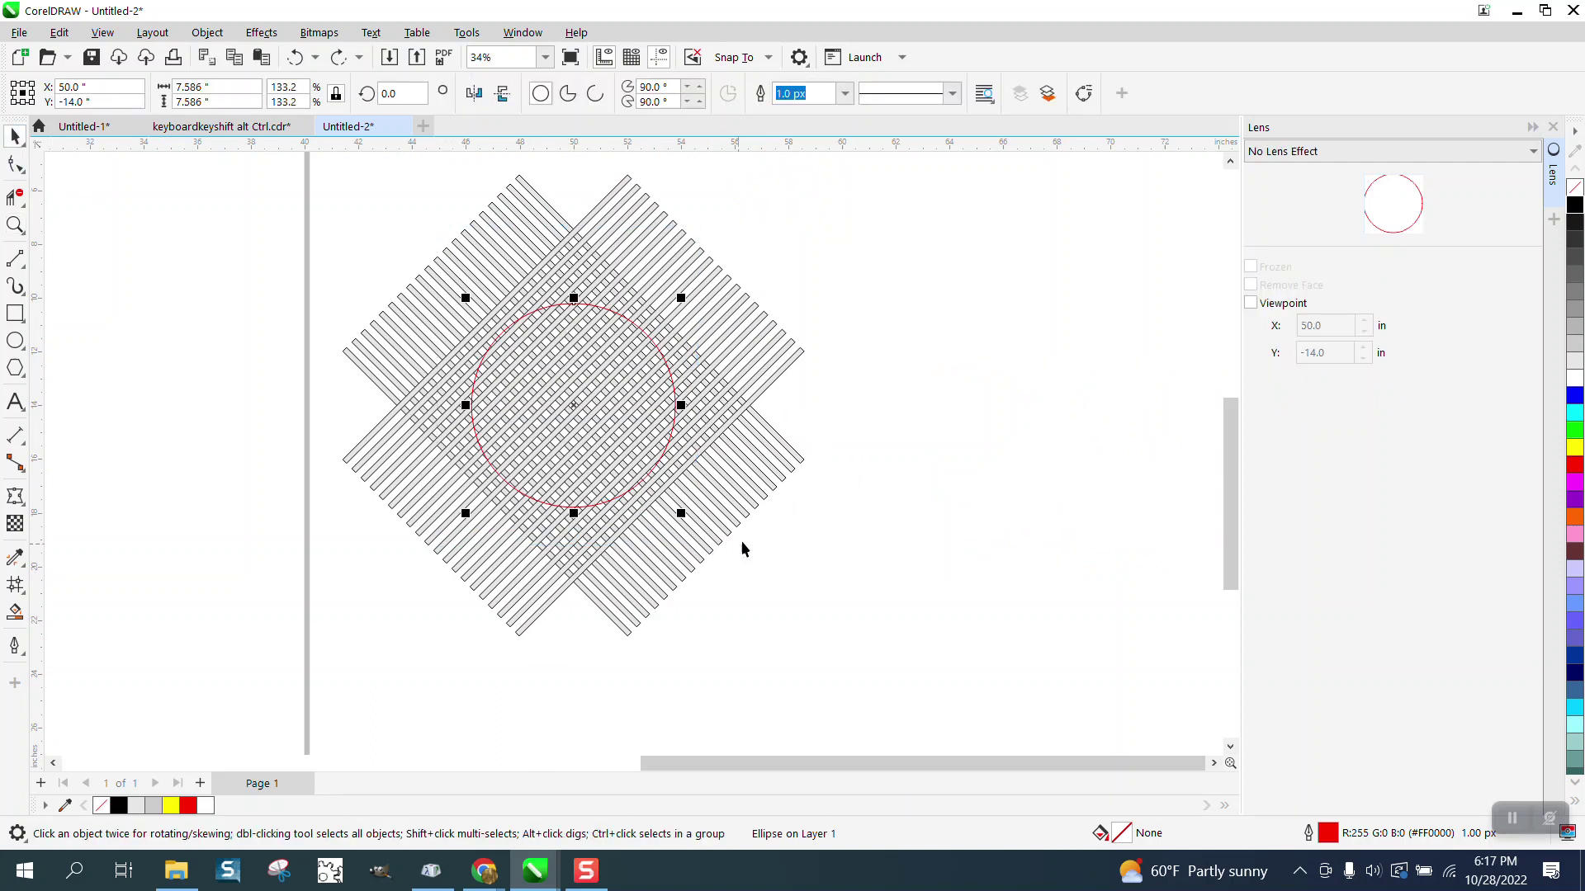
click(1370, 151)
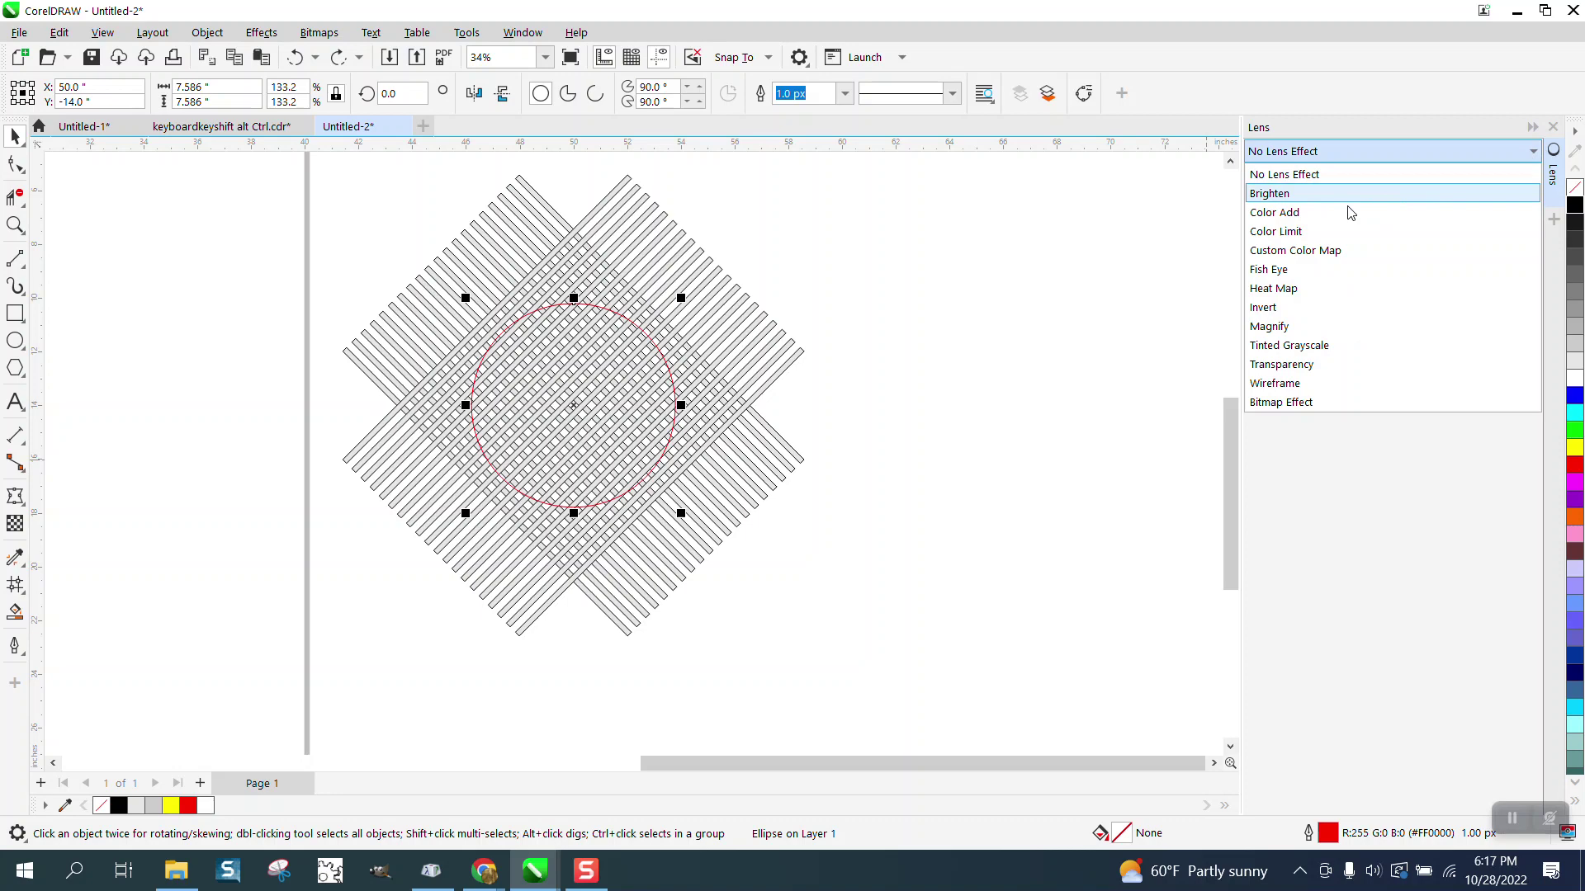
click(1284, 271)
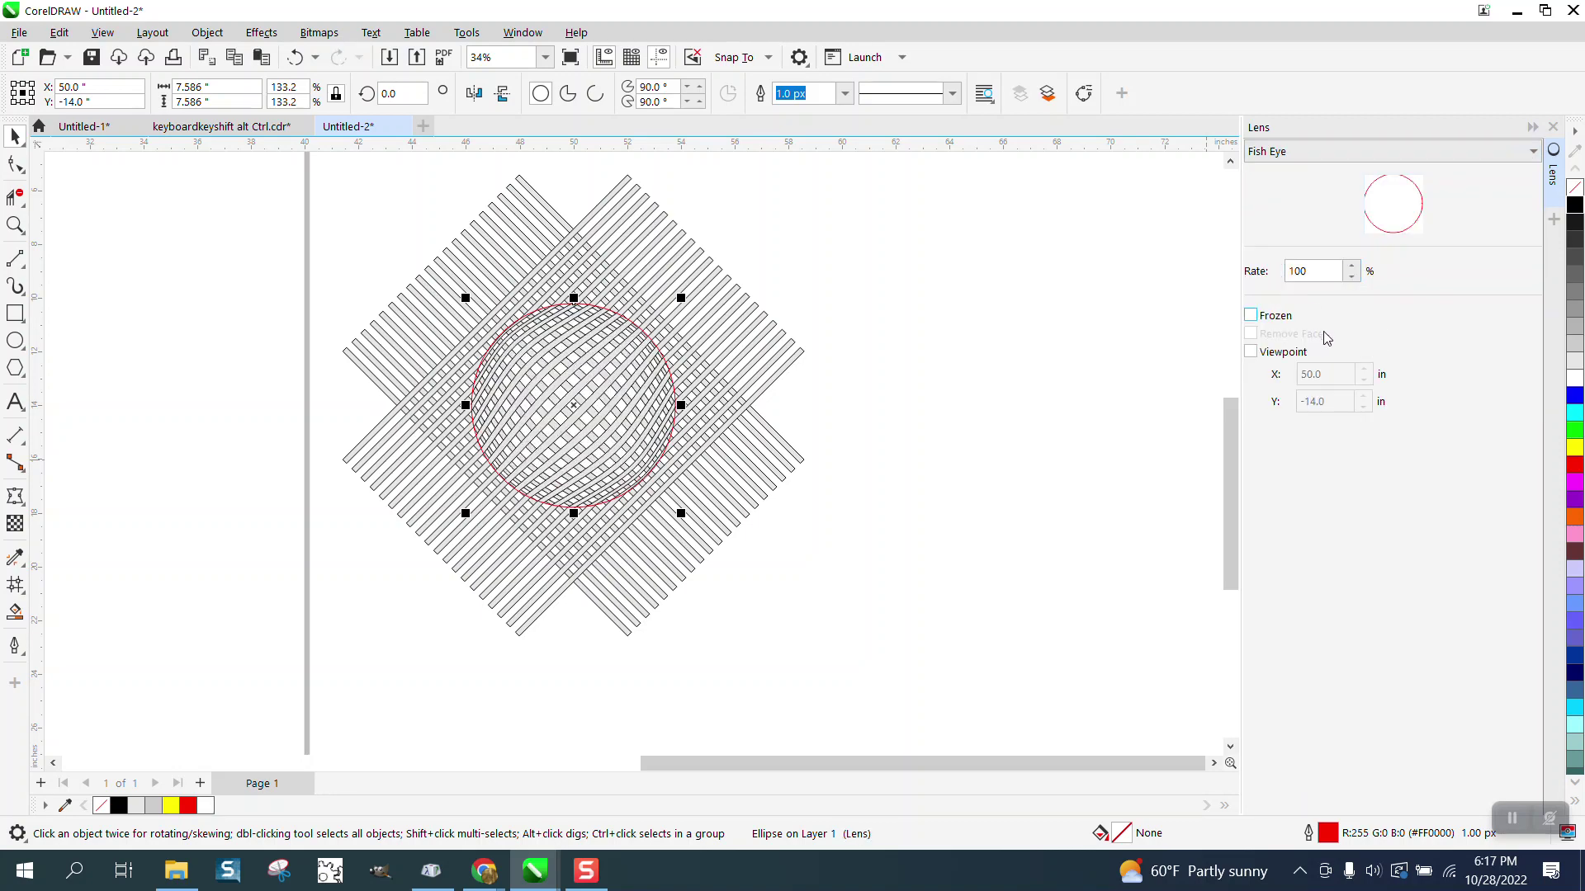
click(1251, 315)
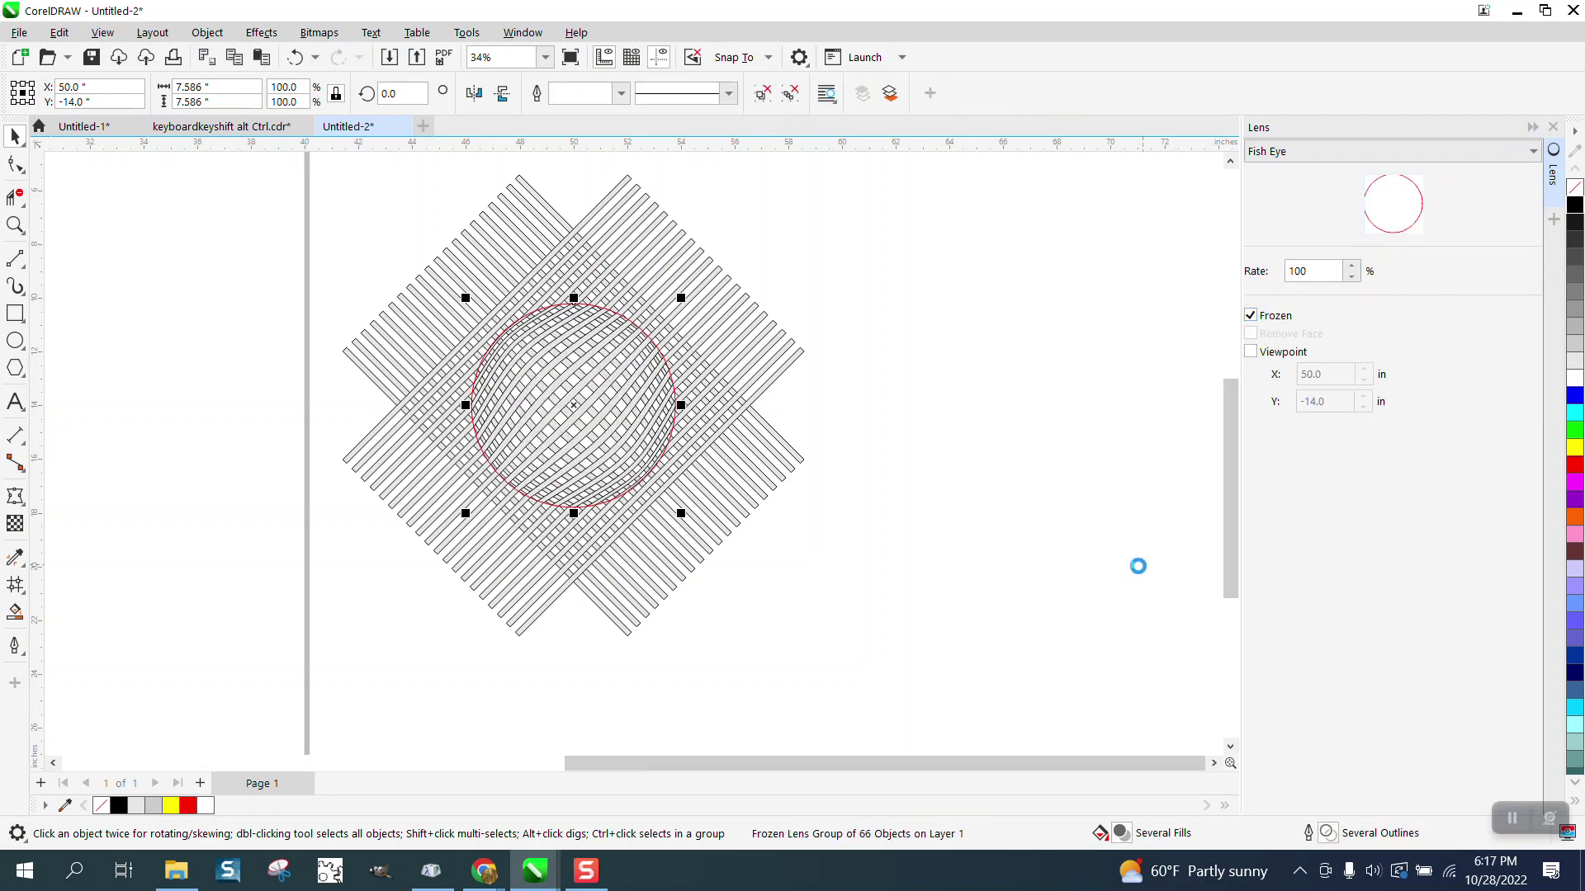
scroll(1140, 563, down, 5)
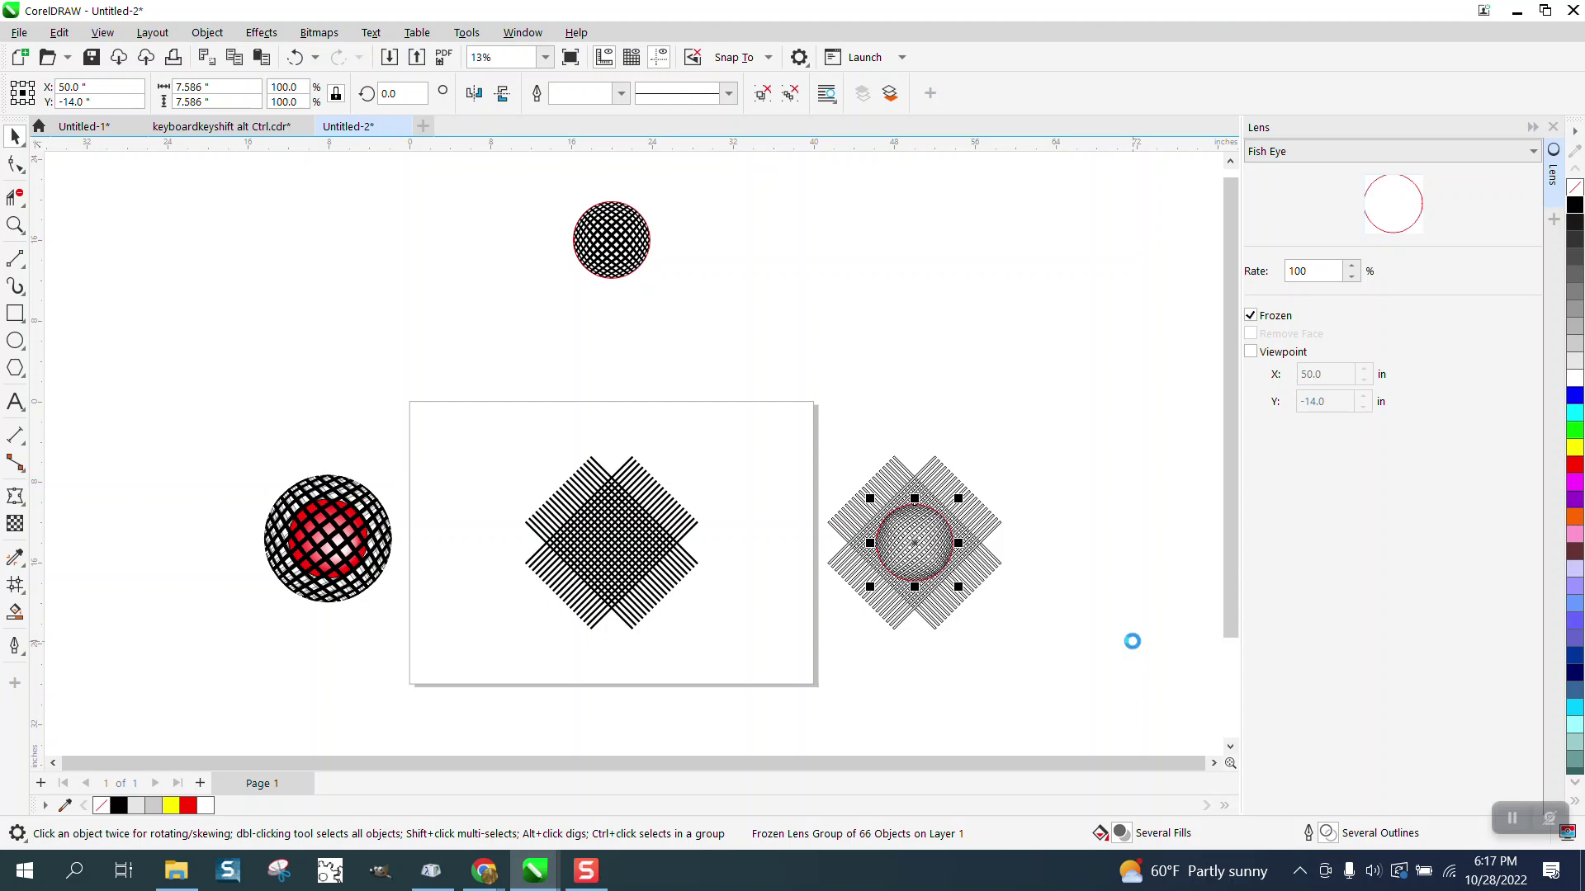
Remove the outlines from both spheres and move the diamond lattices down out of the way
drag(534, 180, 966, 313)
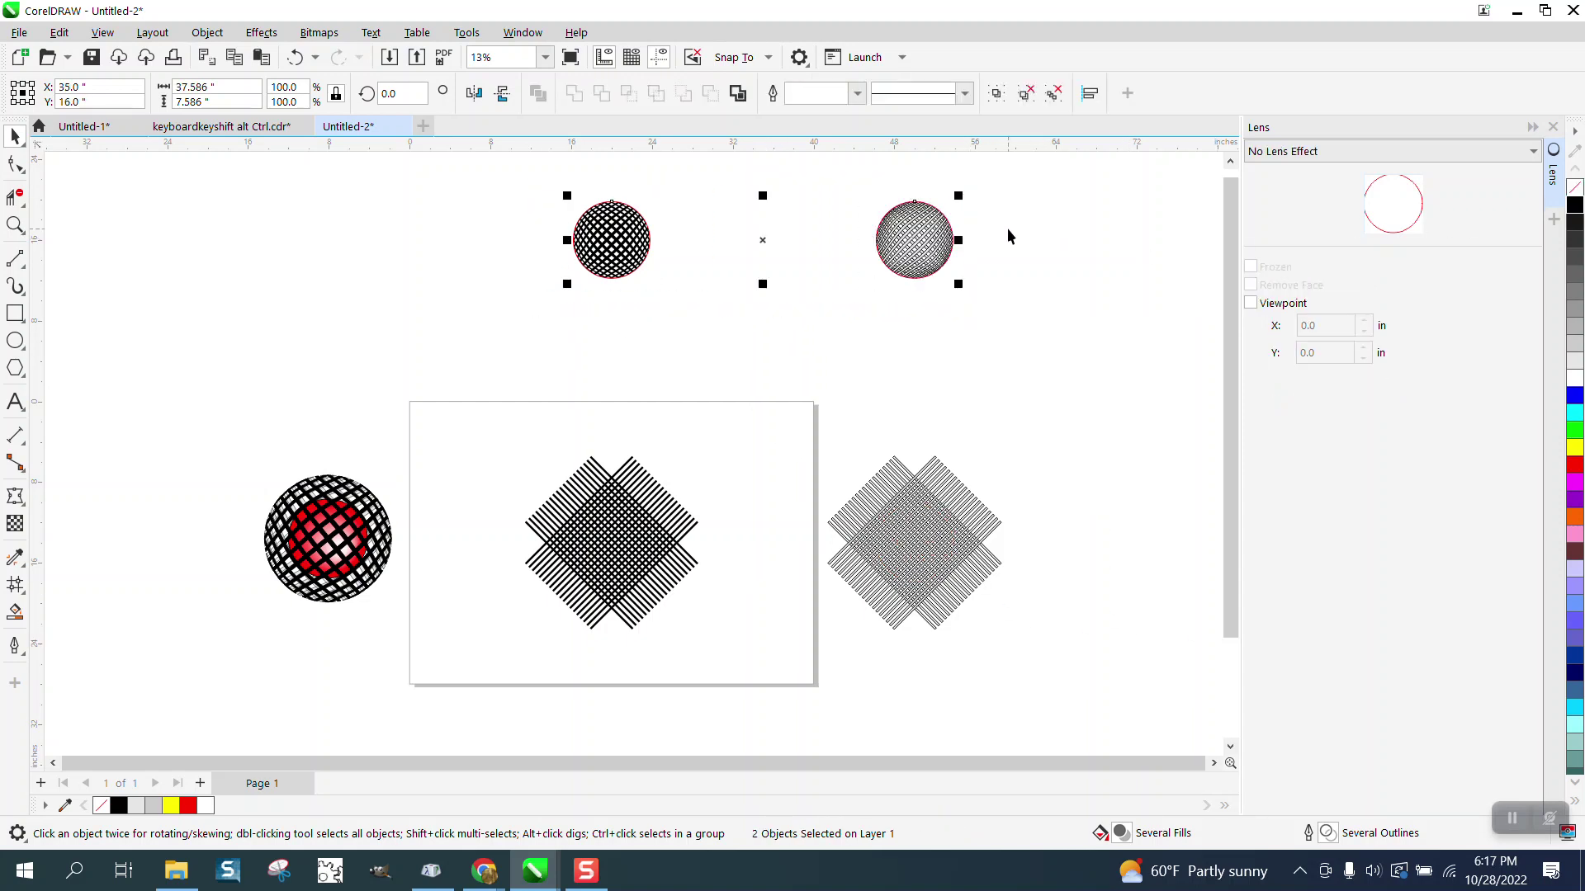
right_click(1575, 189)
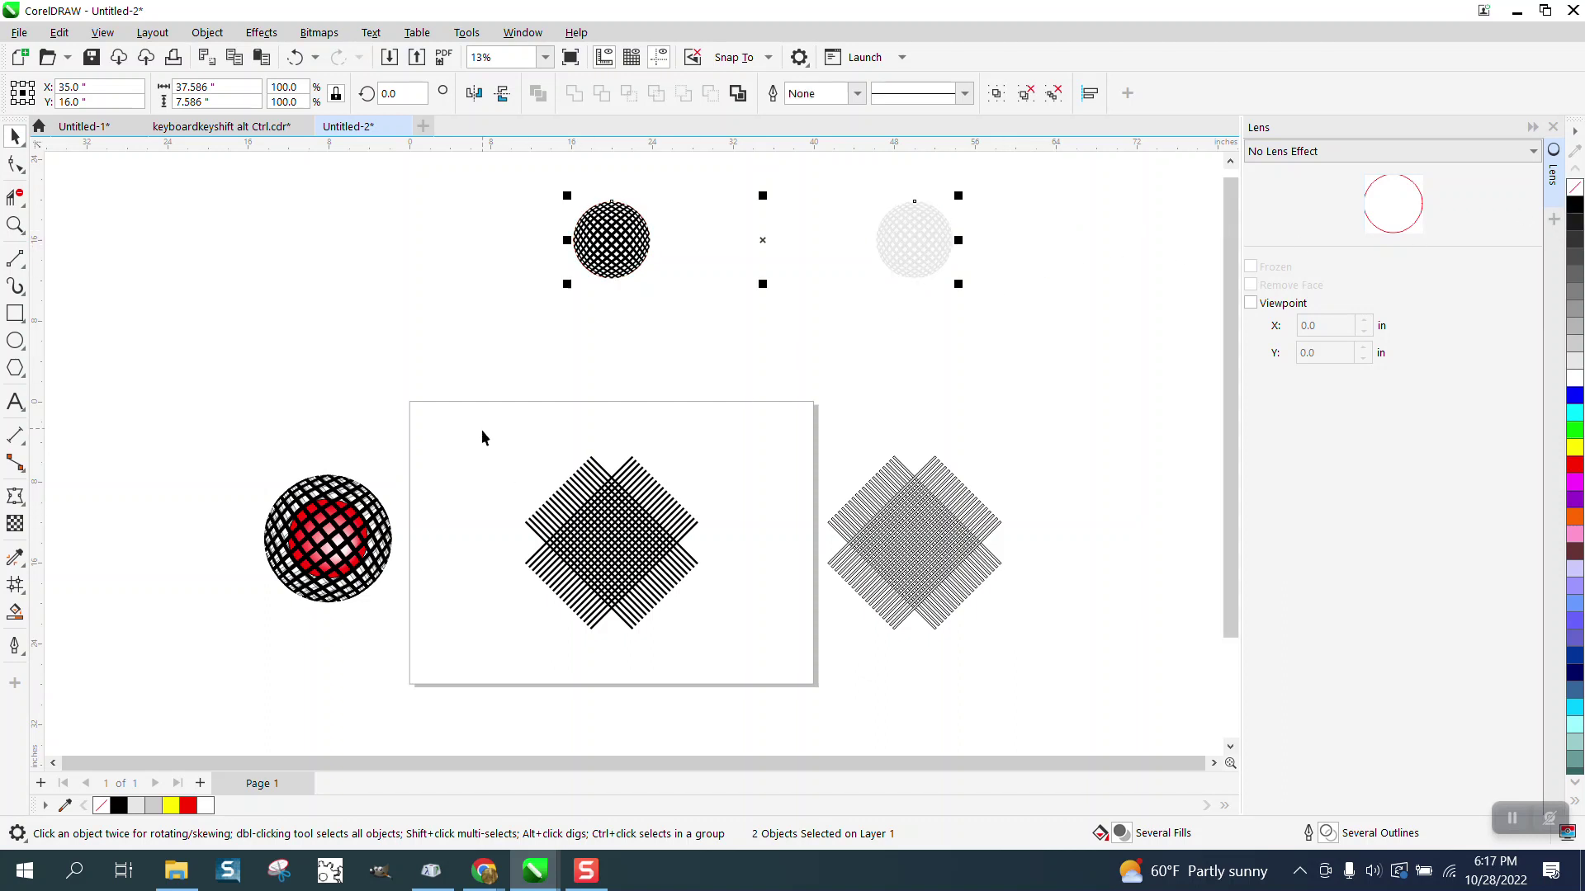
drag(482, 437, 1033, 636)
key(Down)
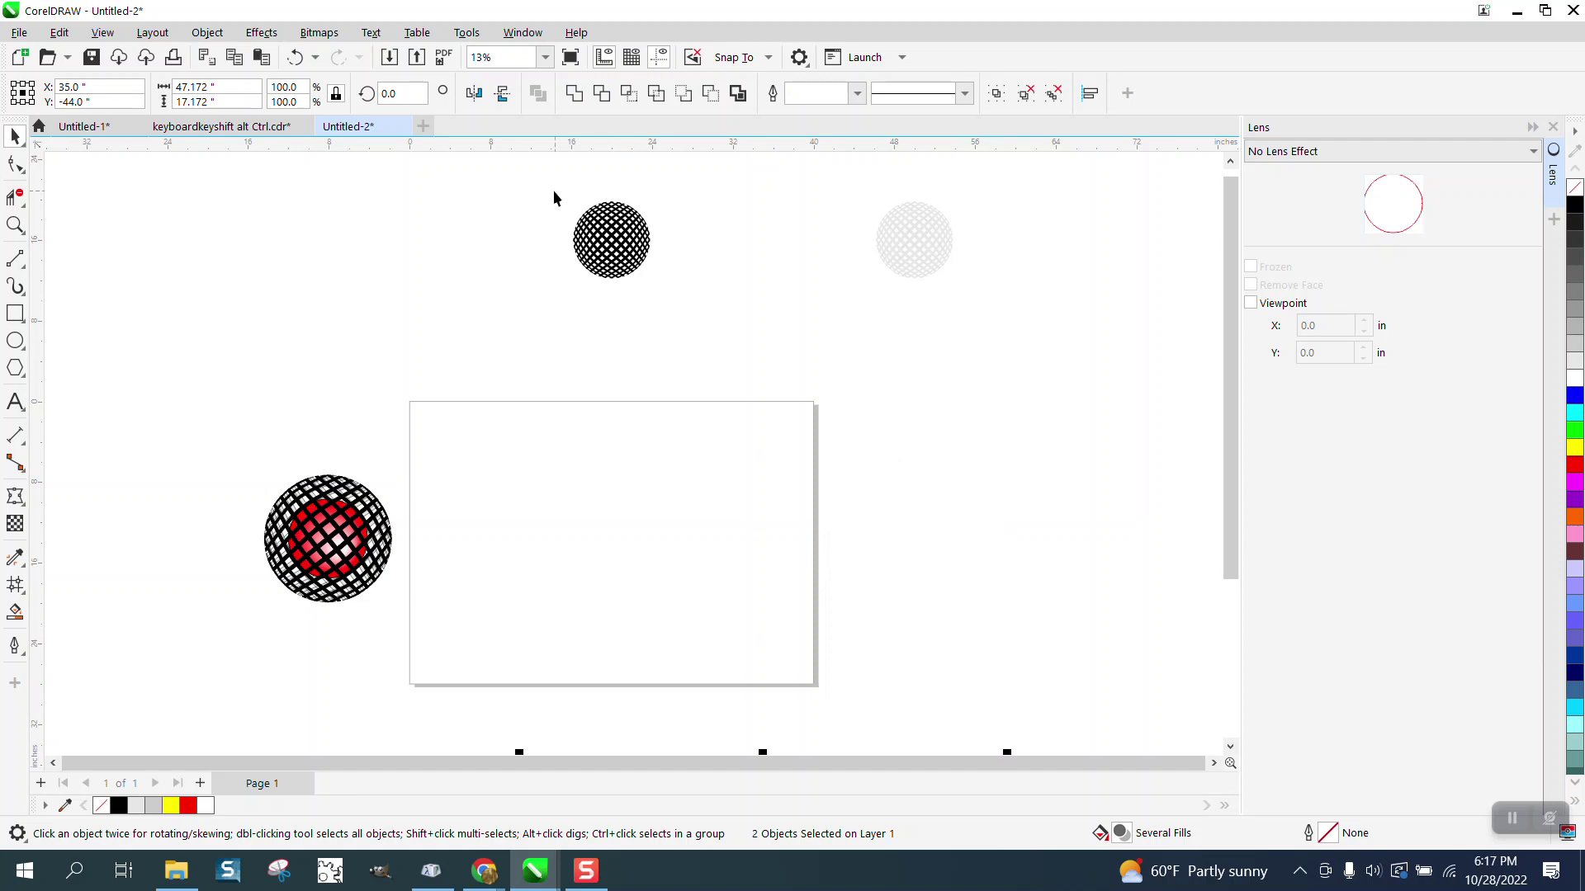
Nudge the lattice sphere down onto the page and the faded sphere down beside it
drag(553, 196, 692, 293)
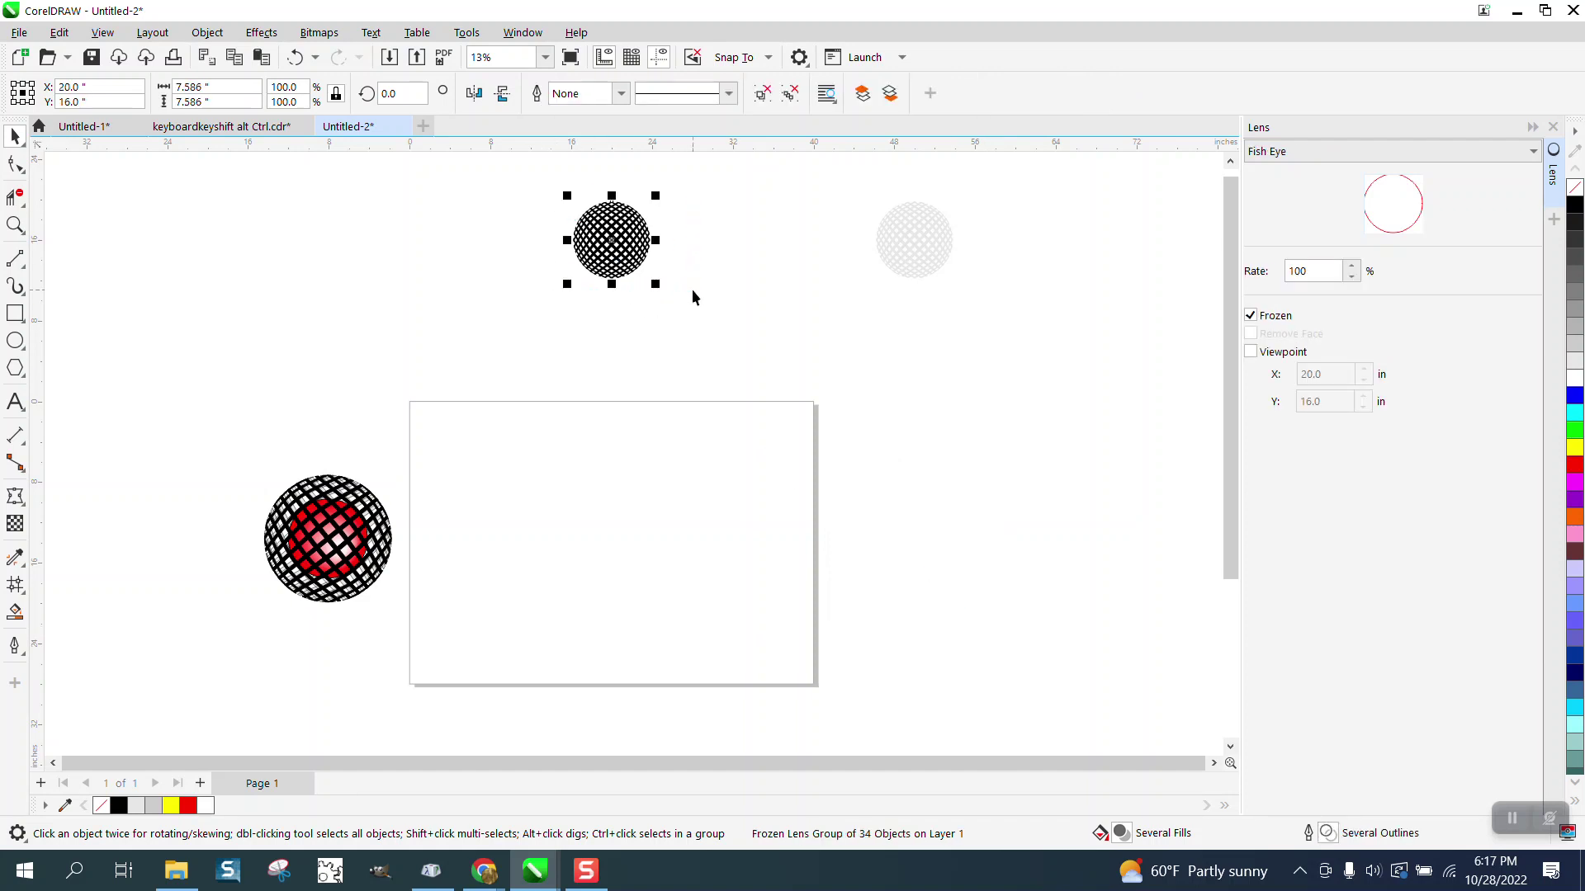
key(Down)
click(920, 268)
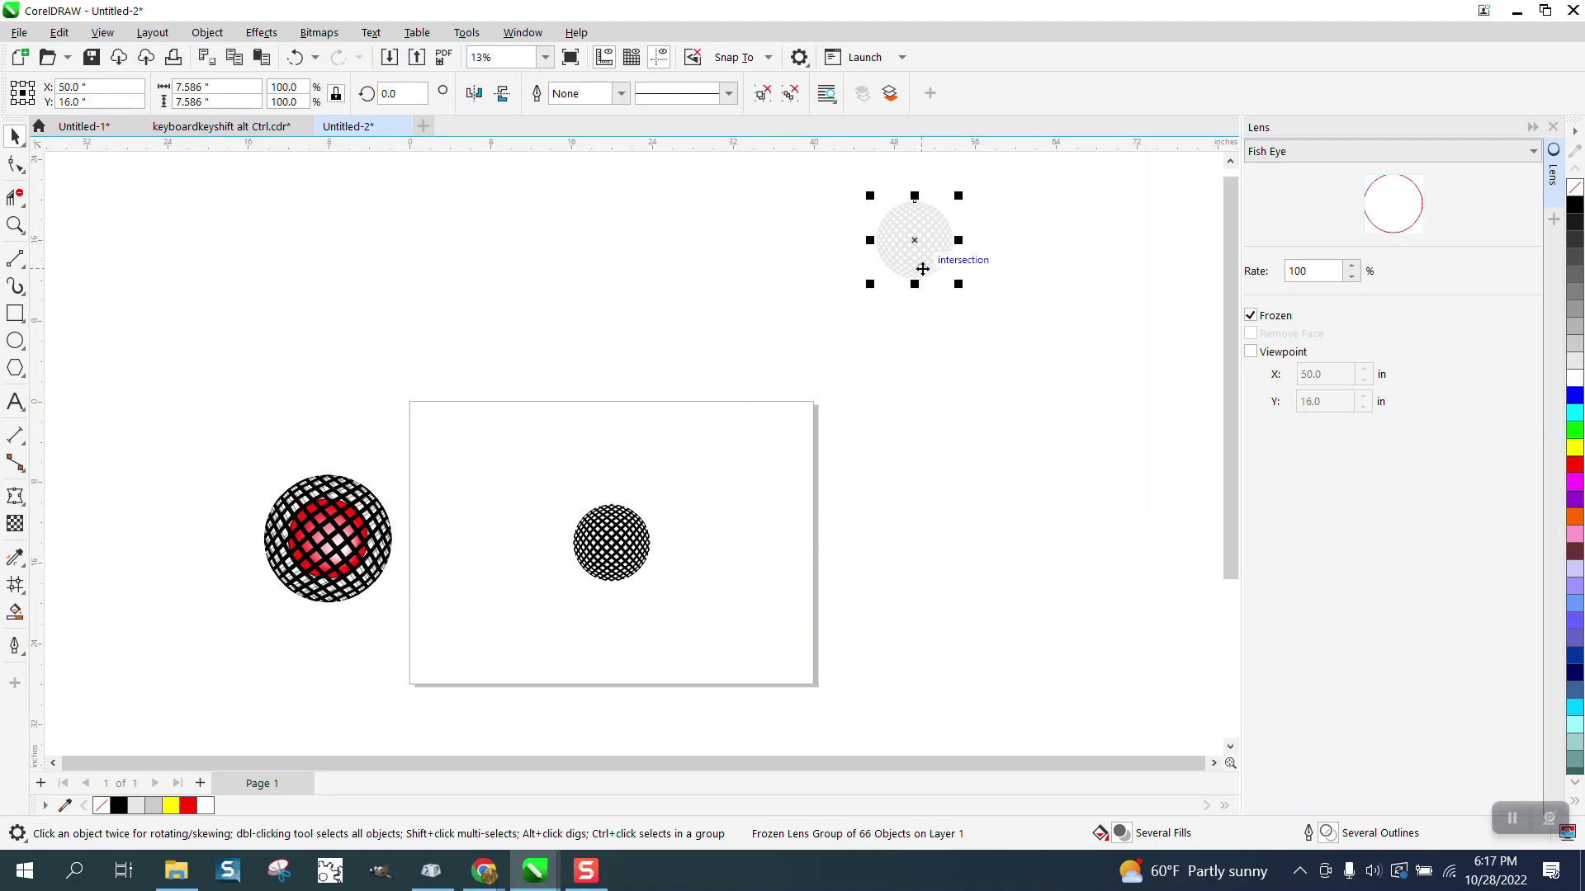
key(Down)
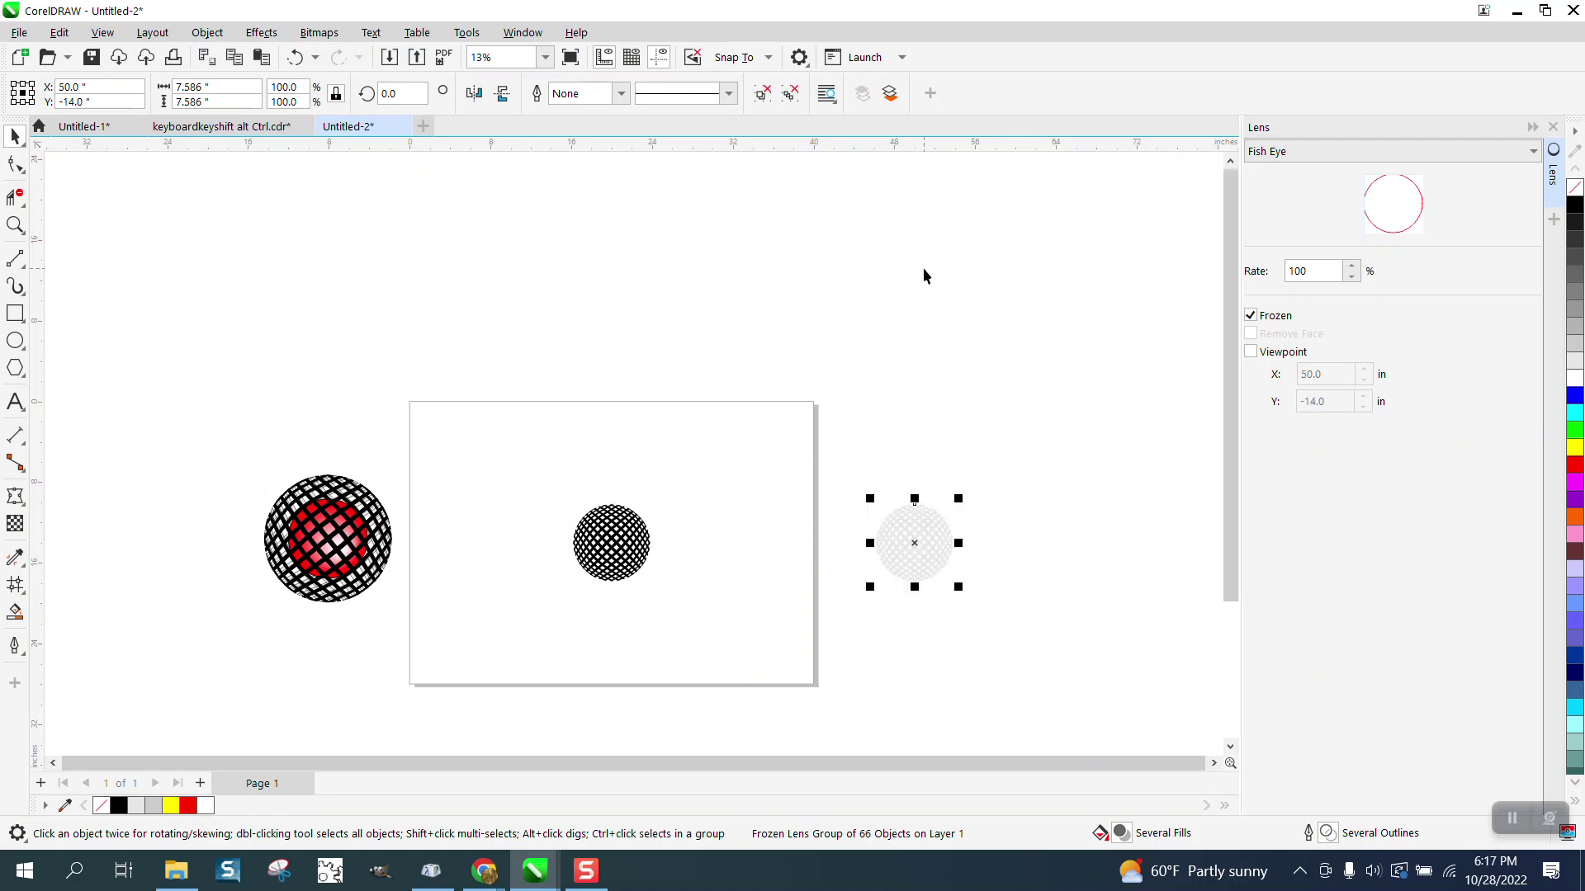
Draw a small blue circle above the page with no outline
click(16, 341)
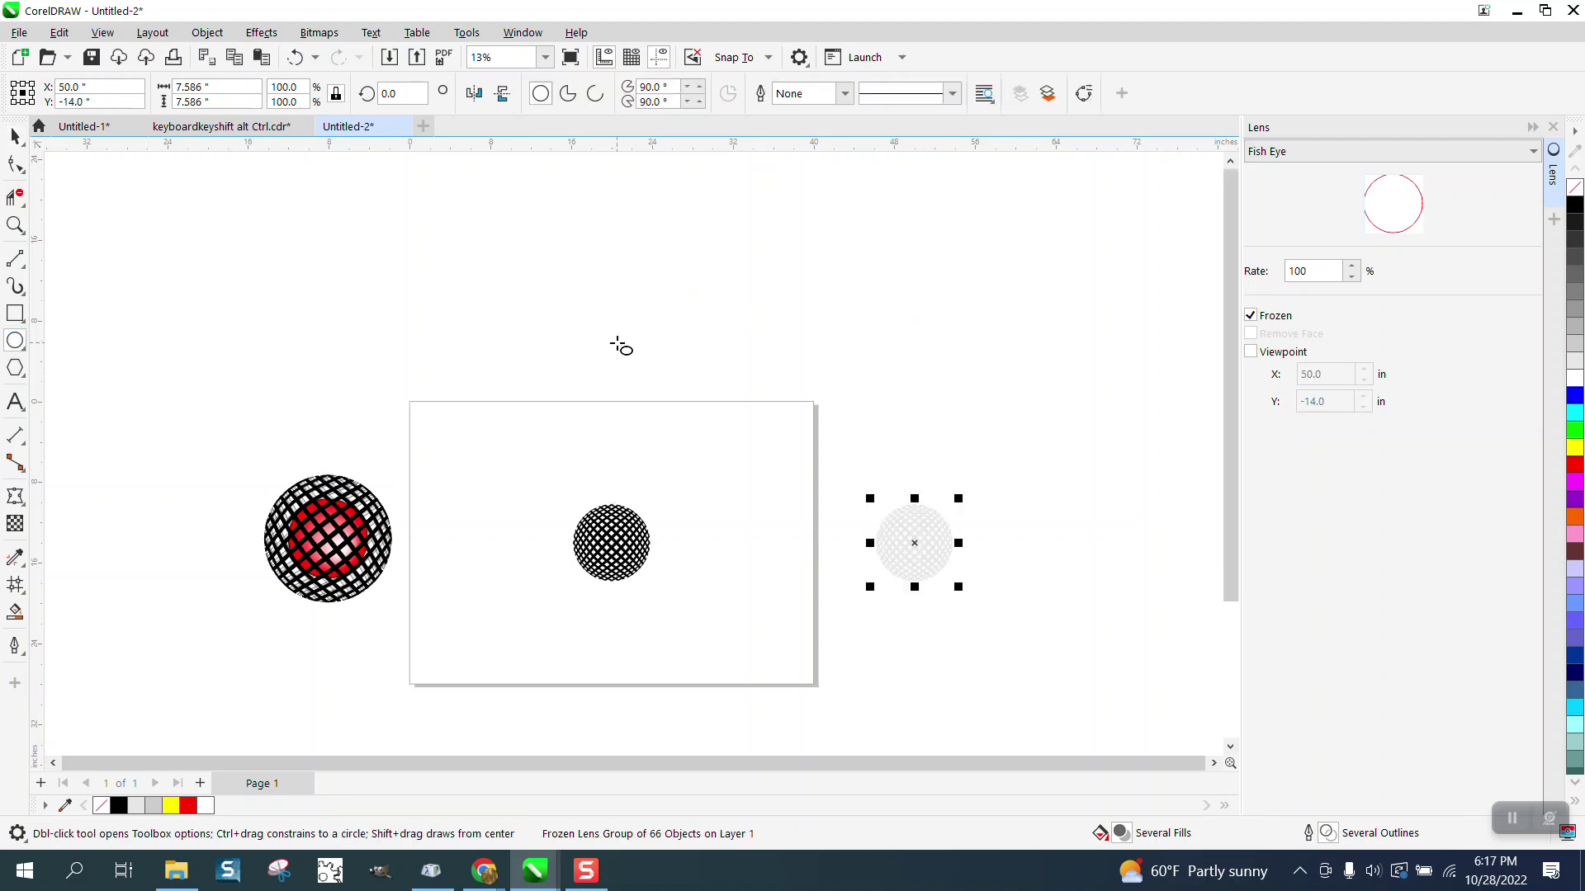
drag(618, 343, 568, 393)
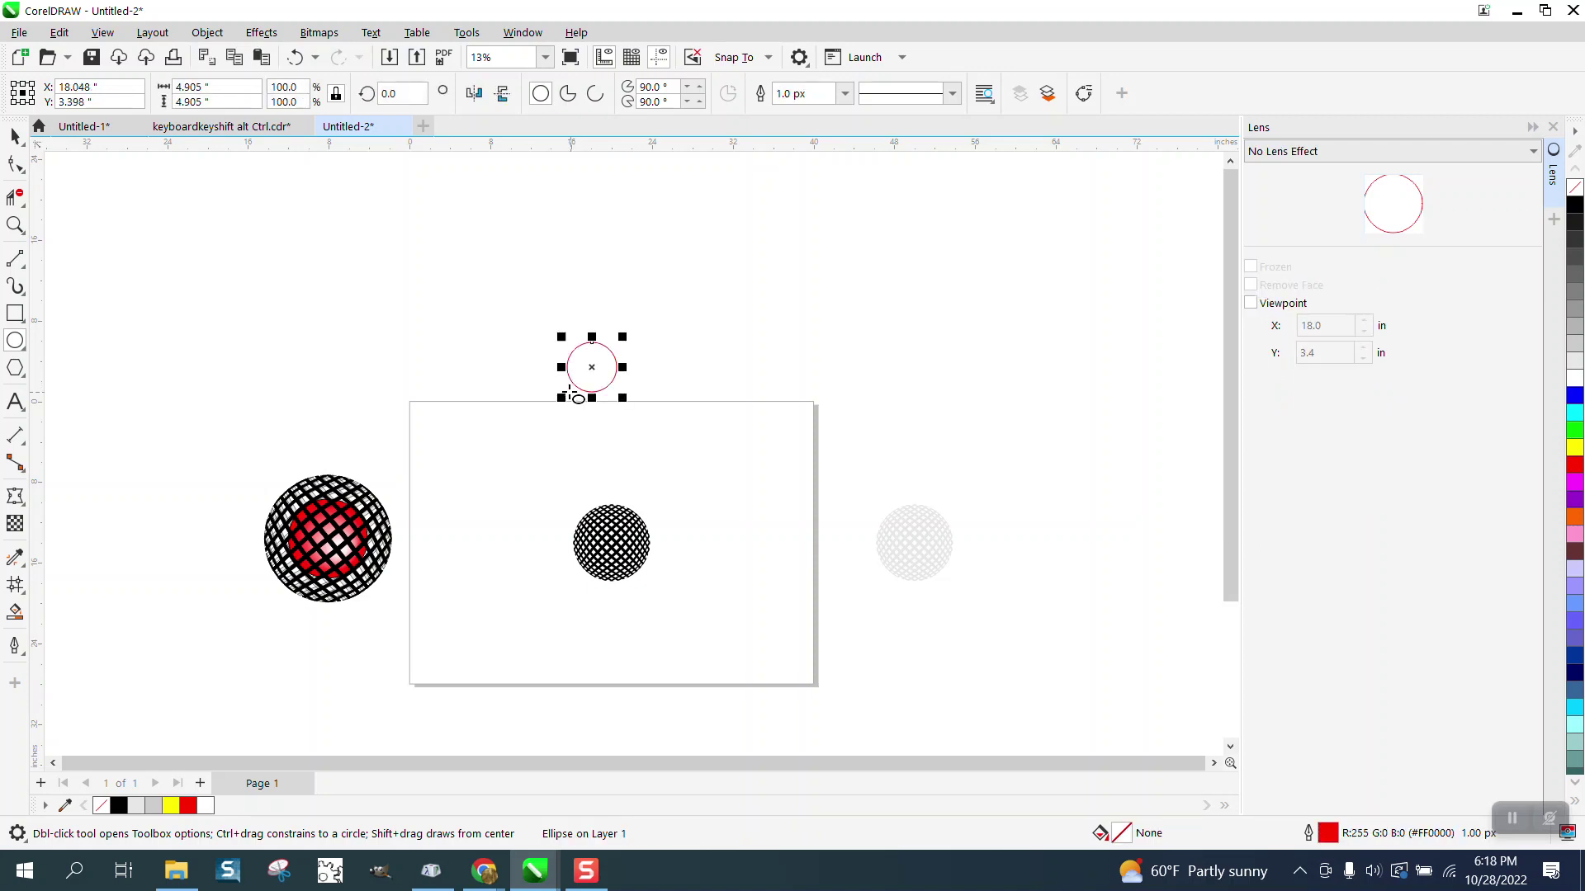
click(1575, 396)
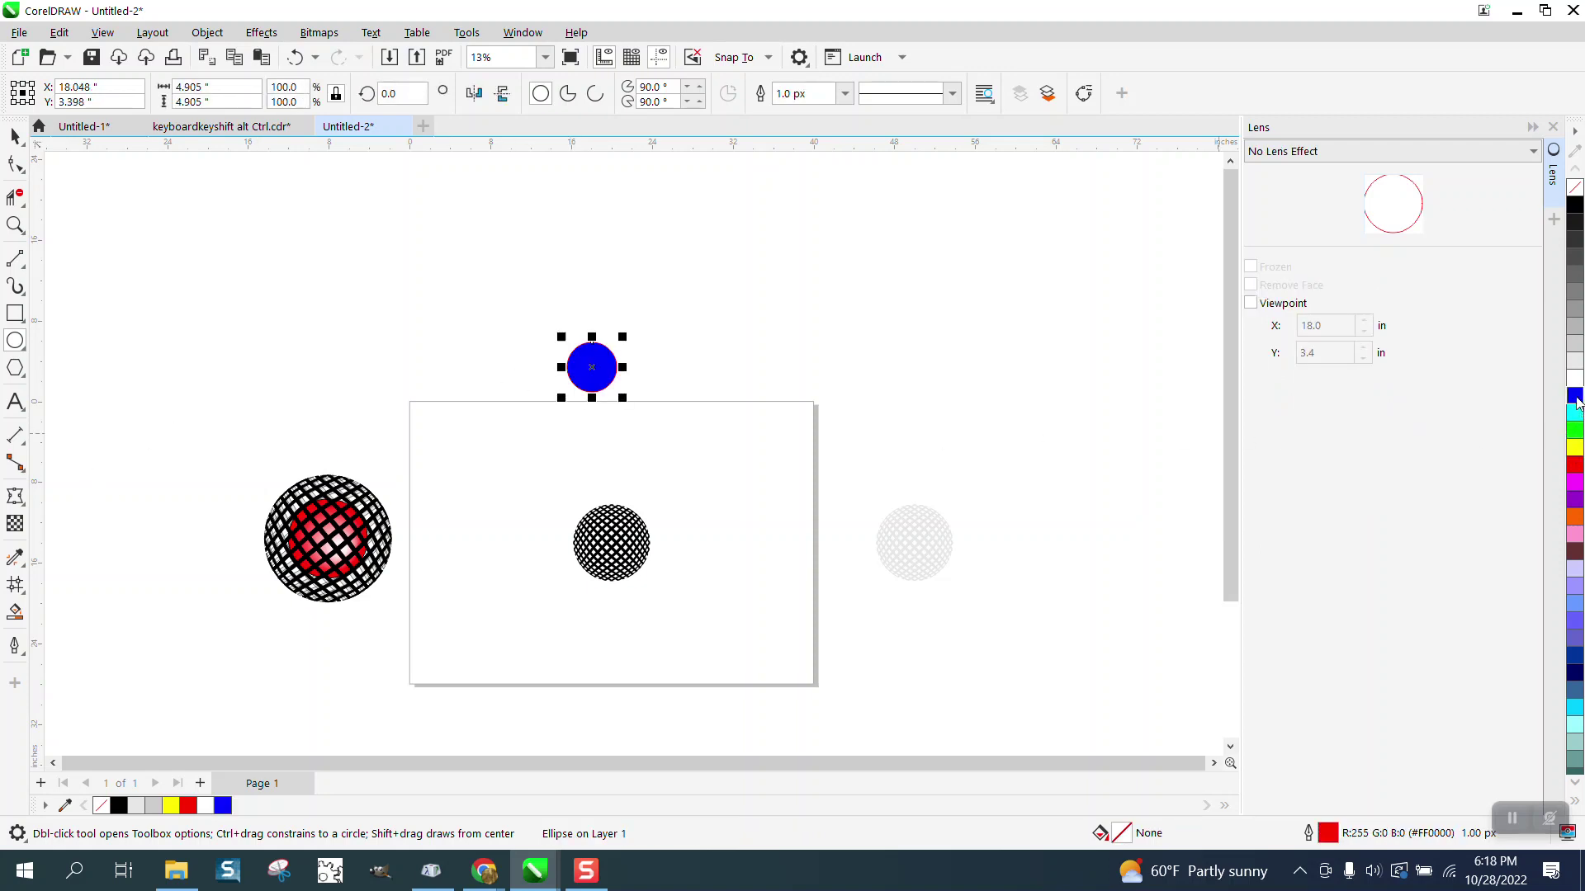
right_click(1577, 188)
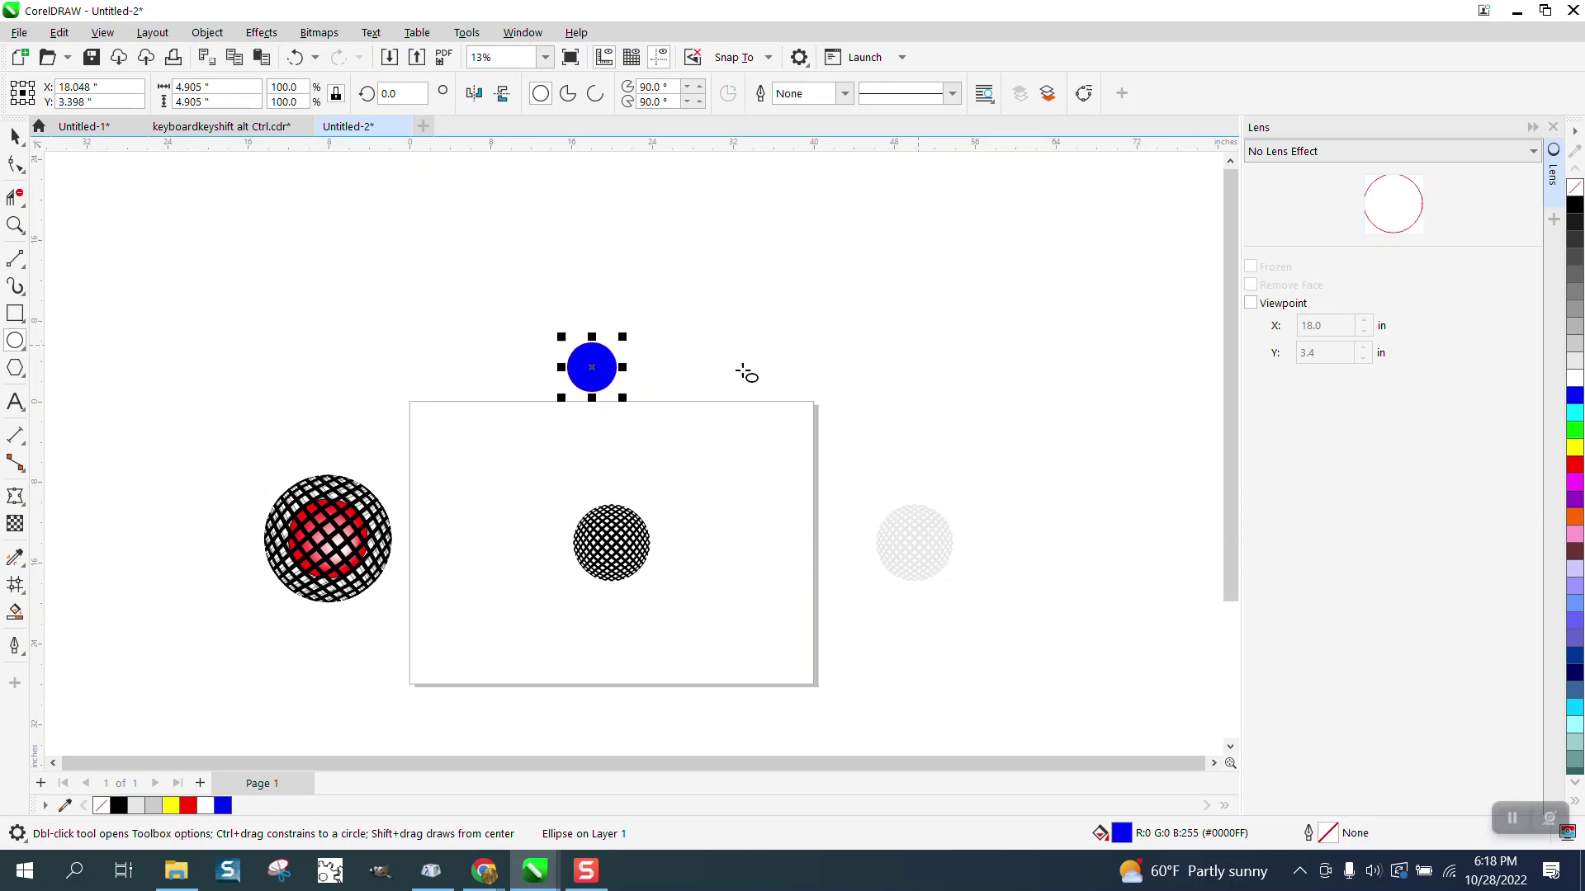
Apply a mesh fill to the blue circle and make its centre node white
click(23, 600)
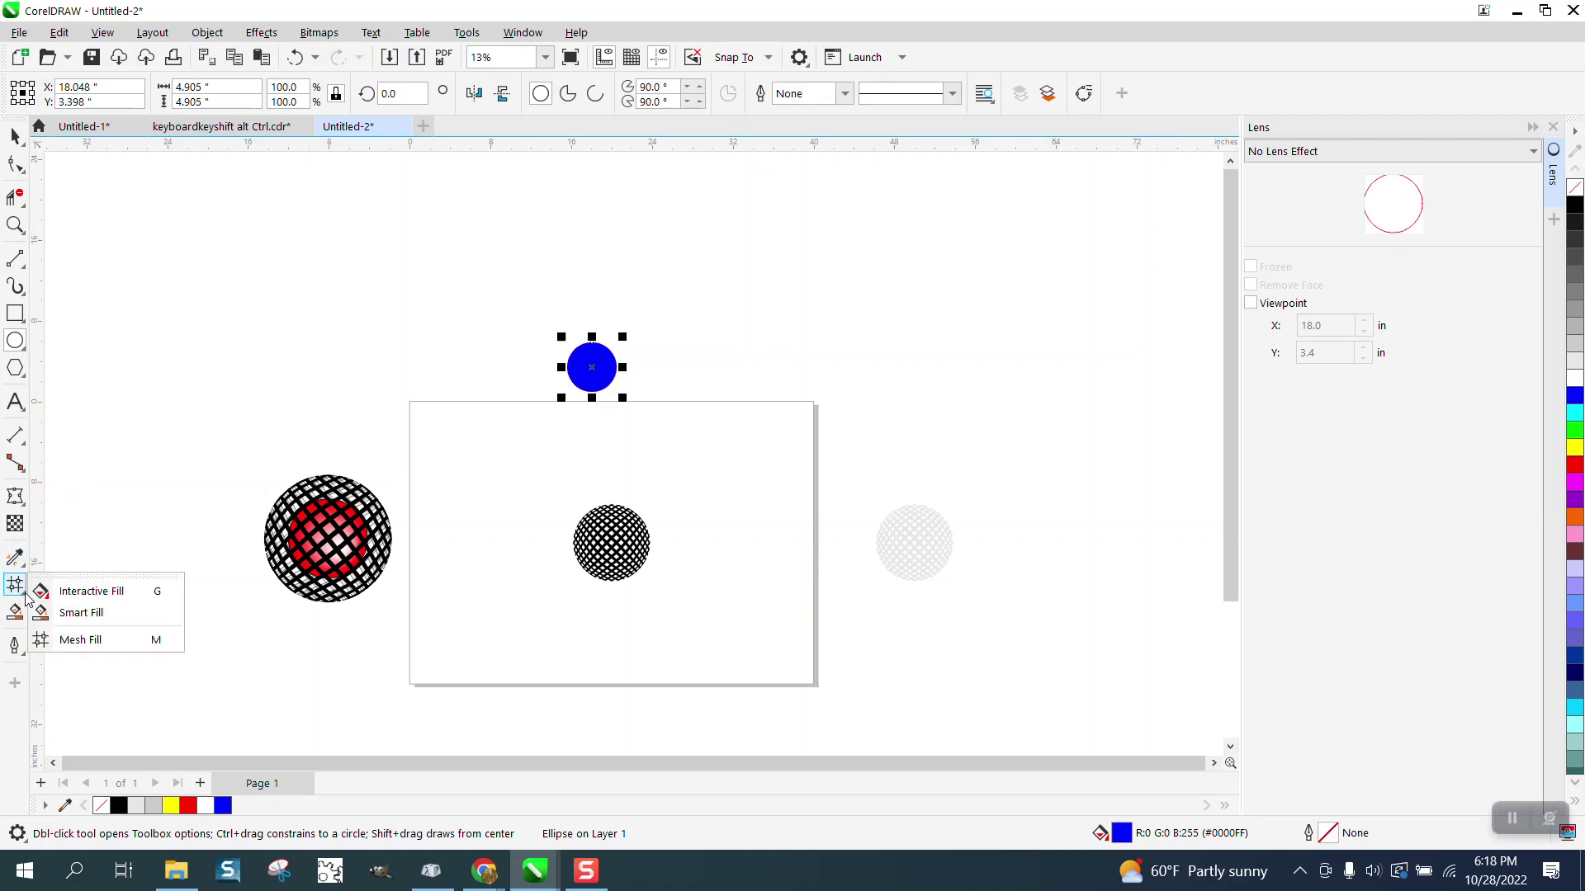
click(79, 641)
click(15, 224)
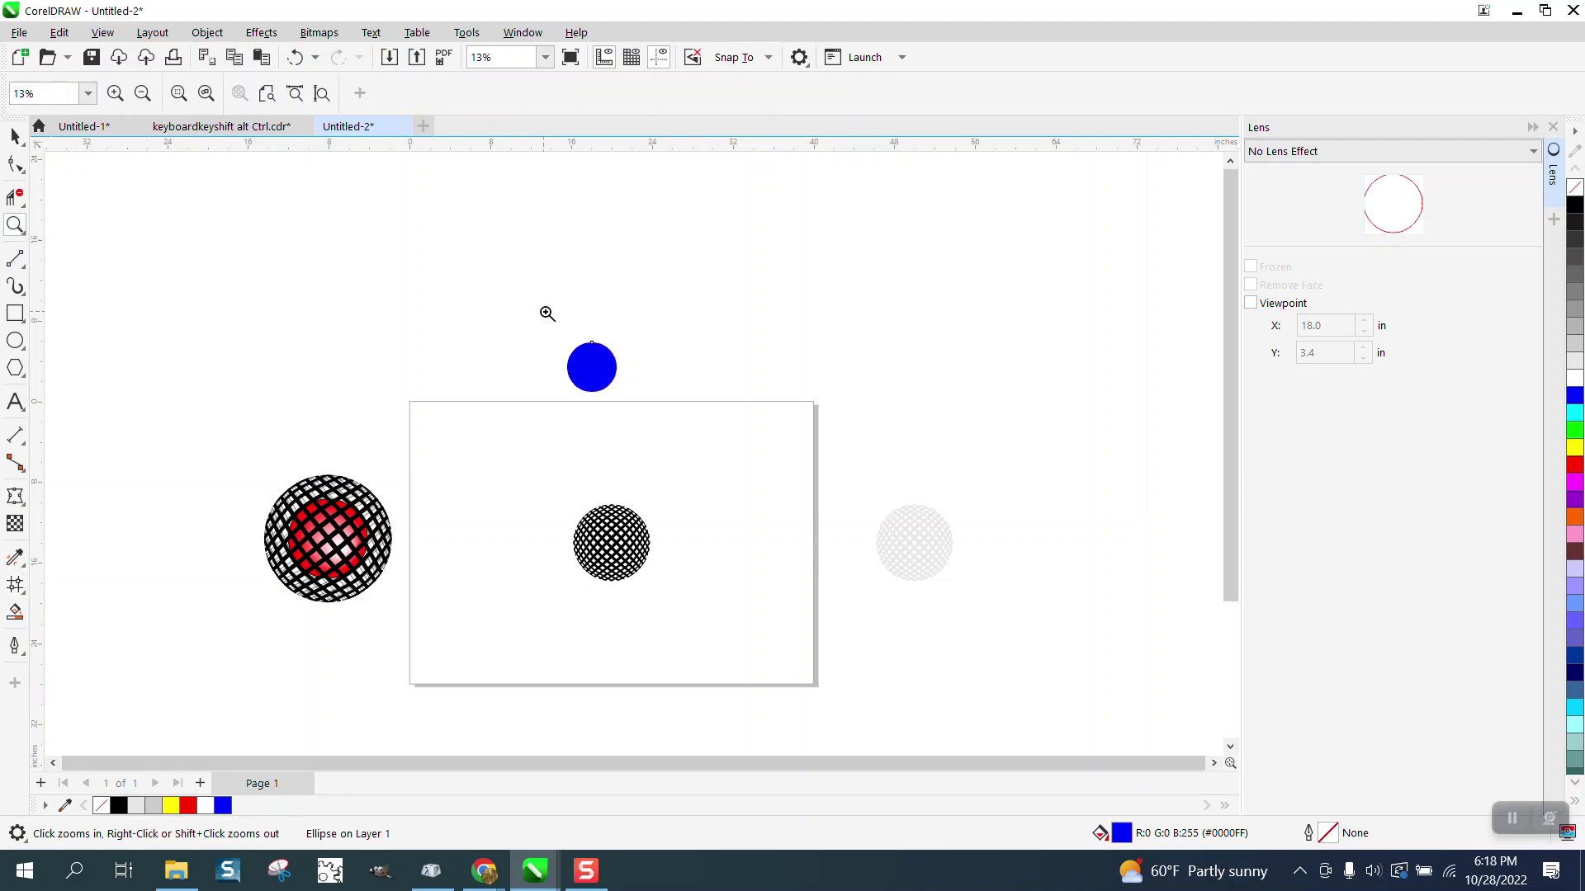
drag(807, 452, 806, 452)
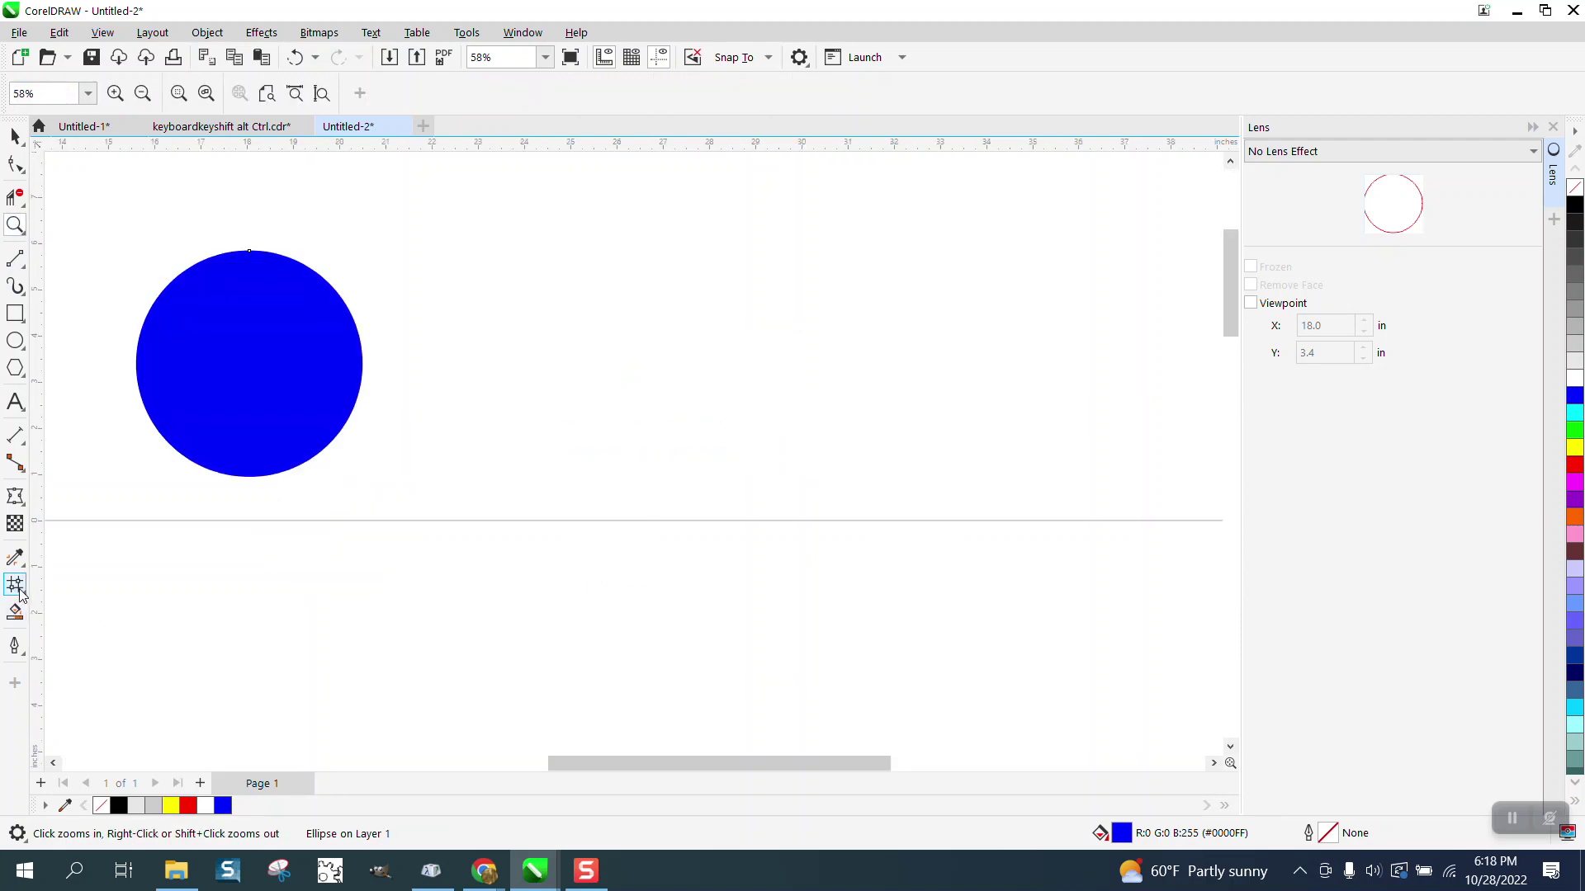
click(16, 585)
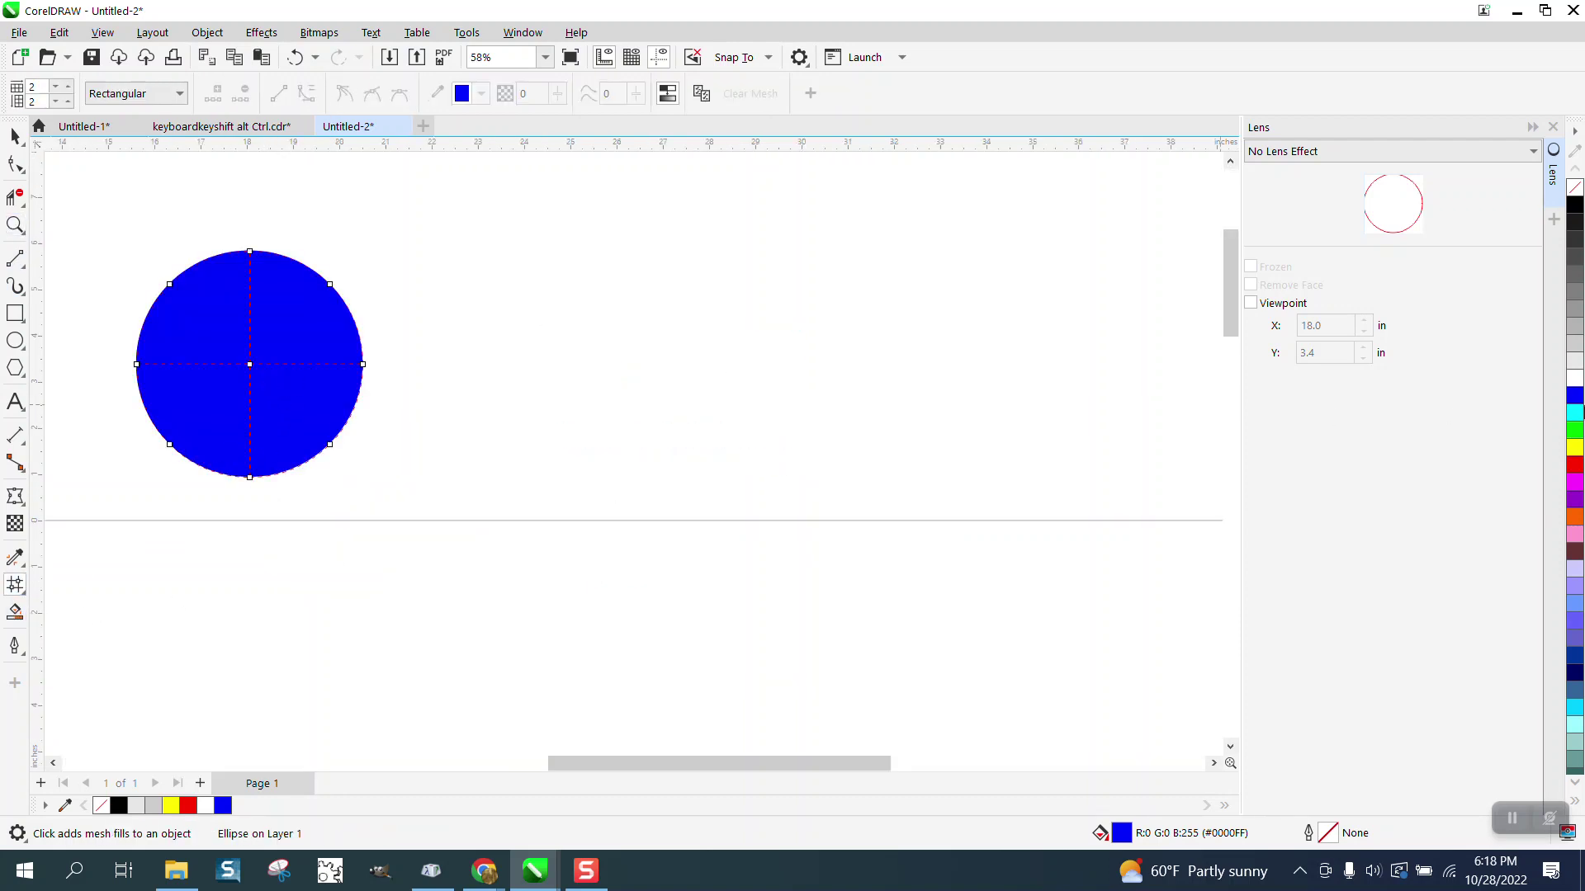
drag(1533, 390, 288, 408)
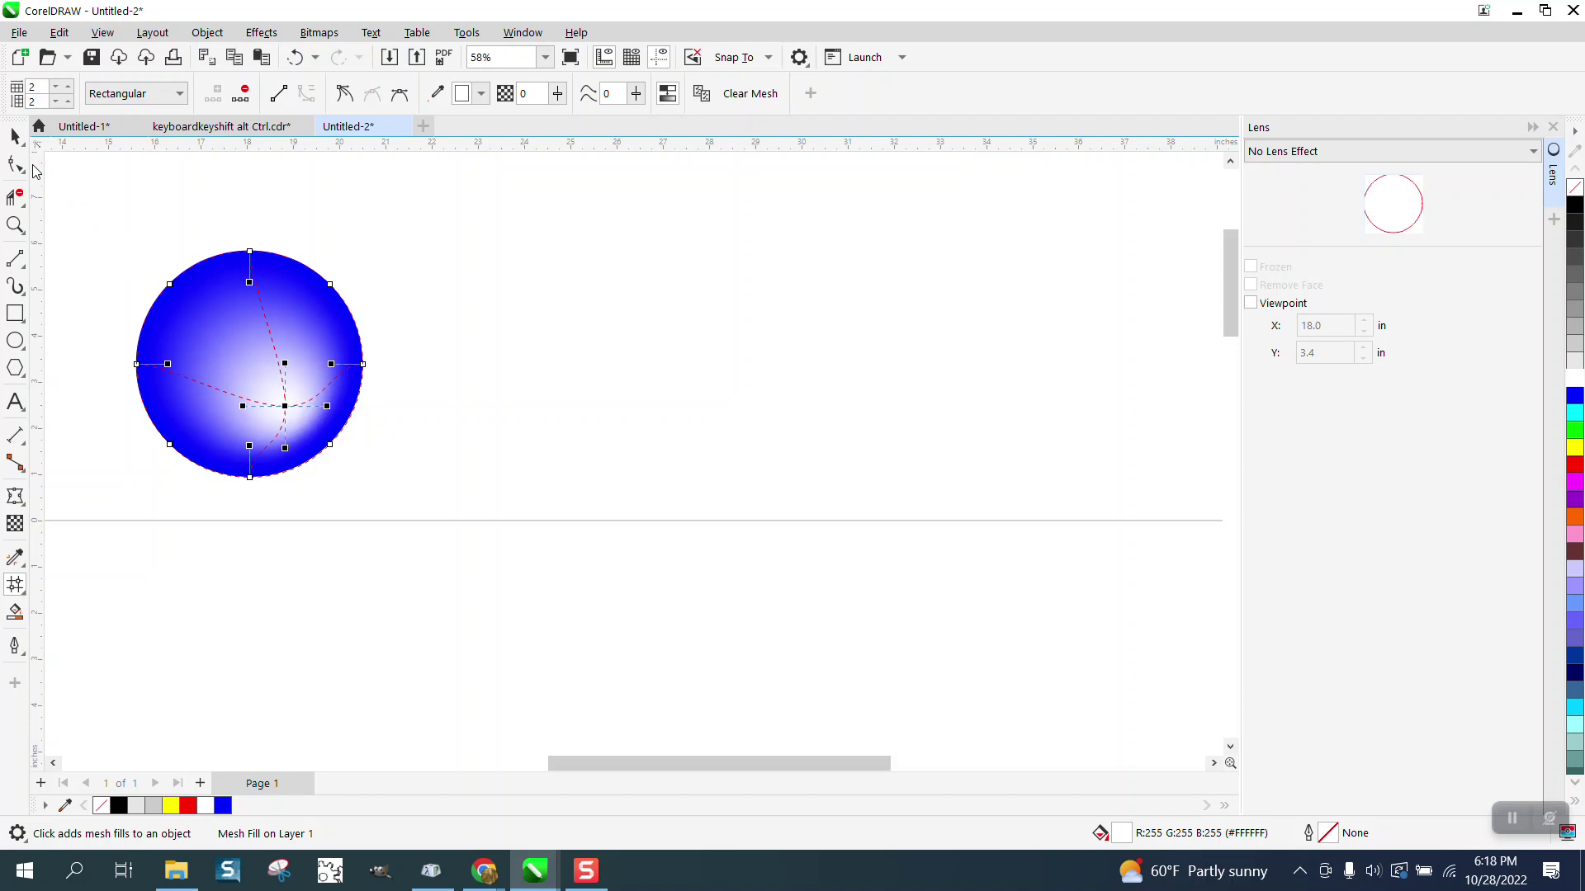
click(14, 140)
scroll(530, 505, down, 5)
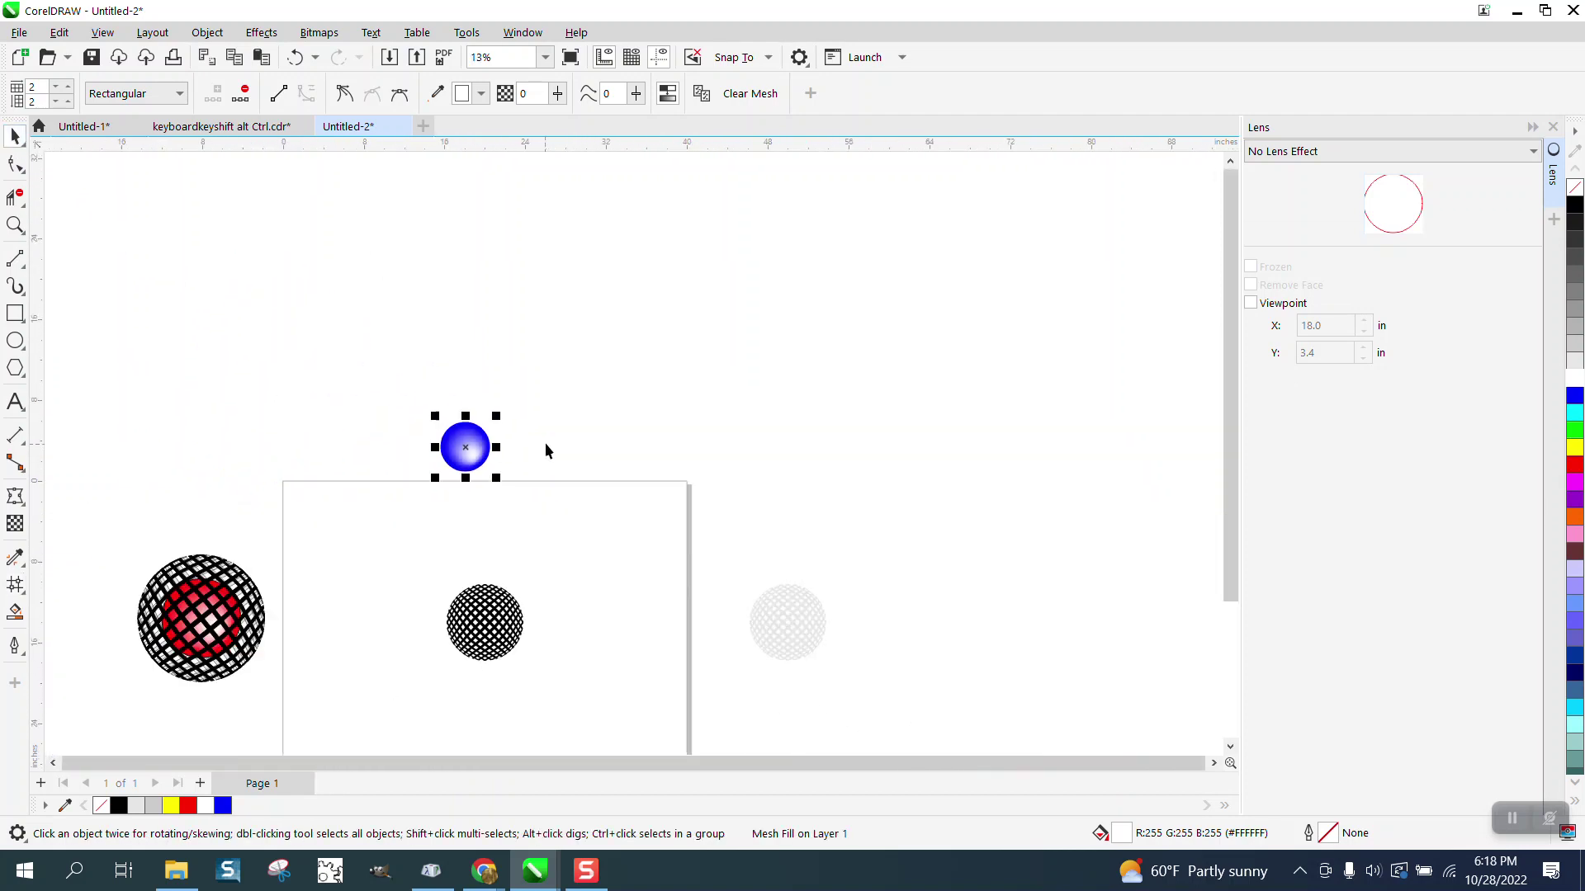
click(14, 225)
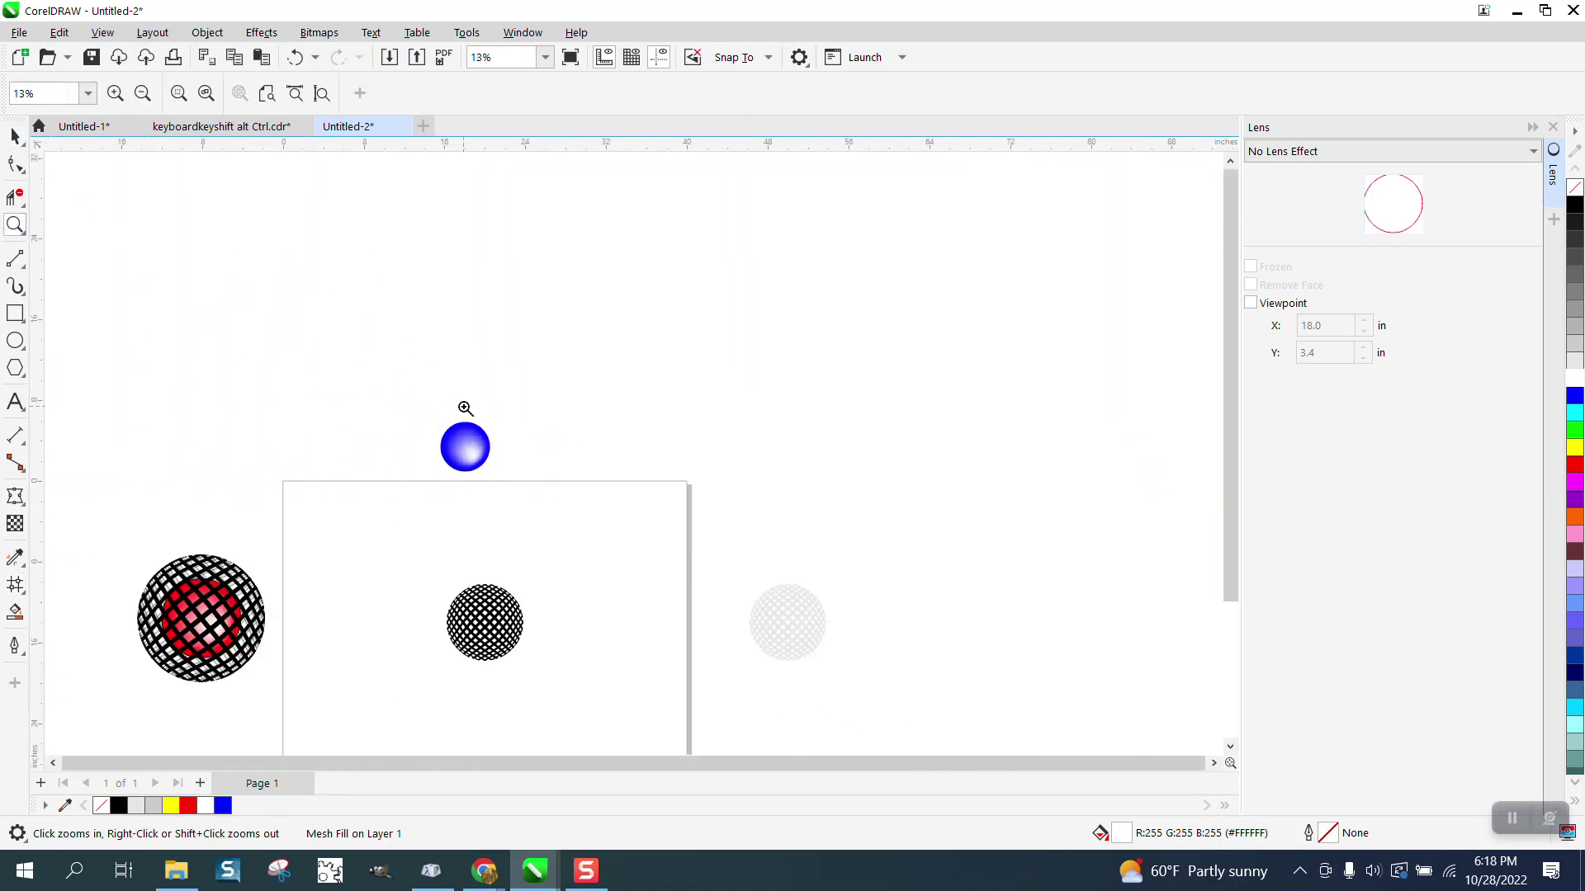
click(14, 137)
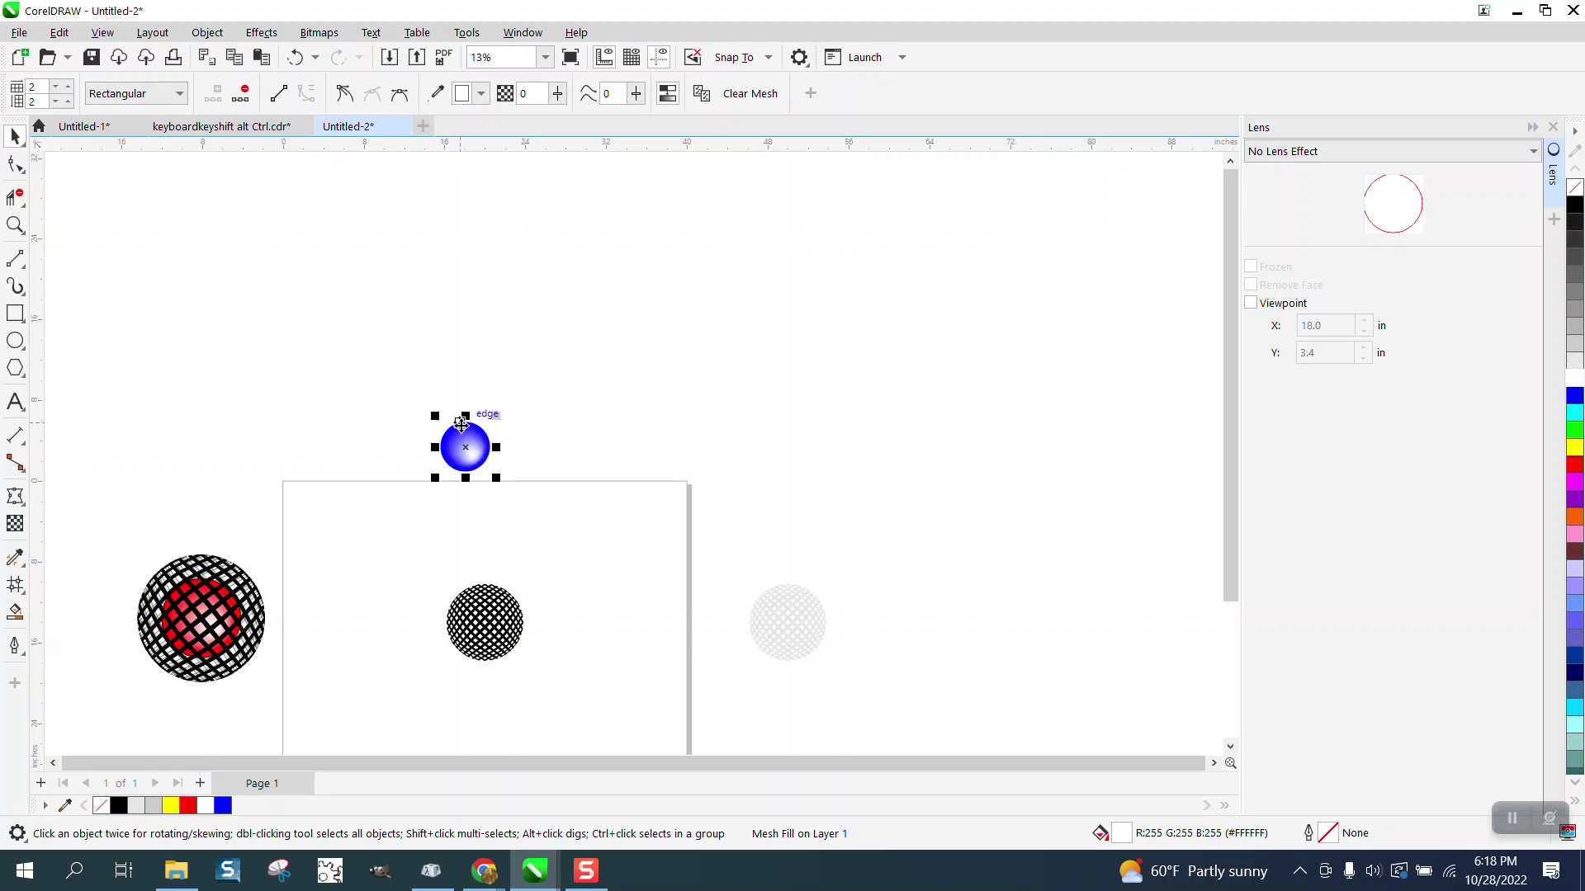
key(ctrl+z)
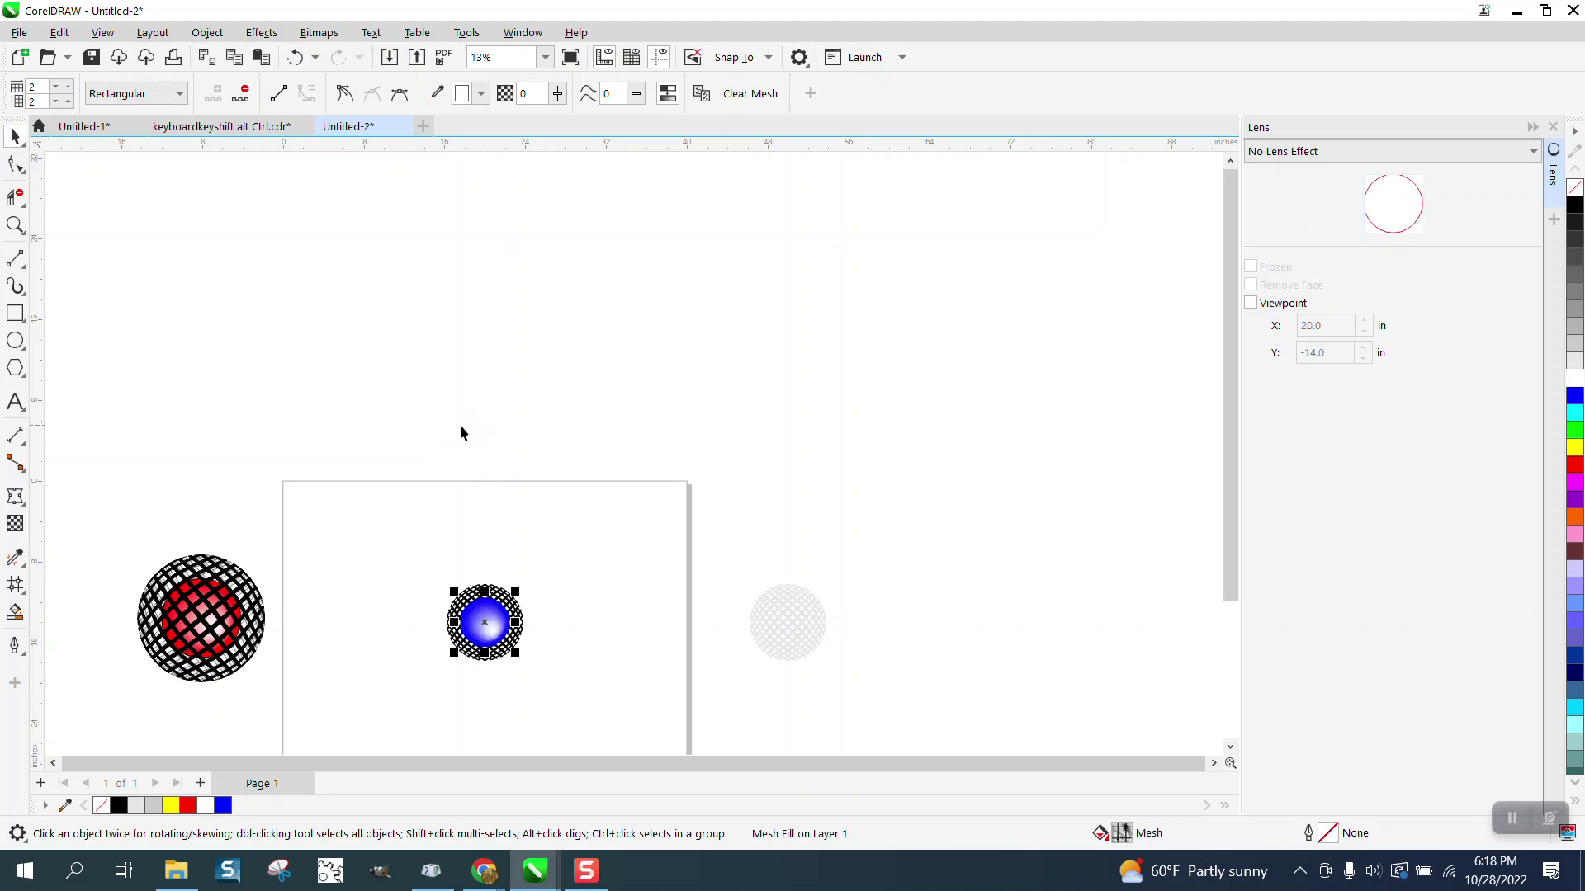
click(211, 35)
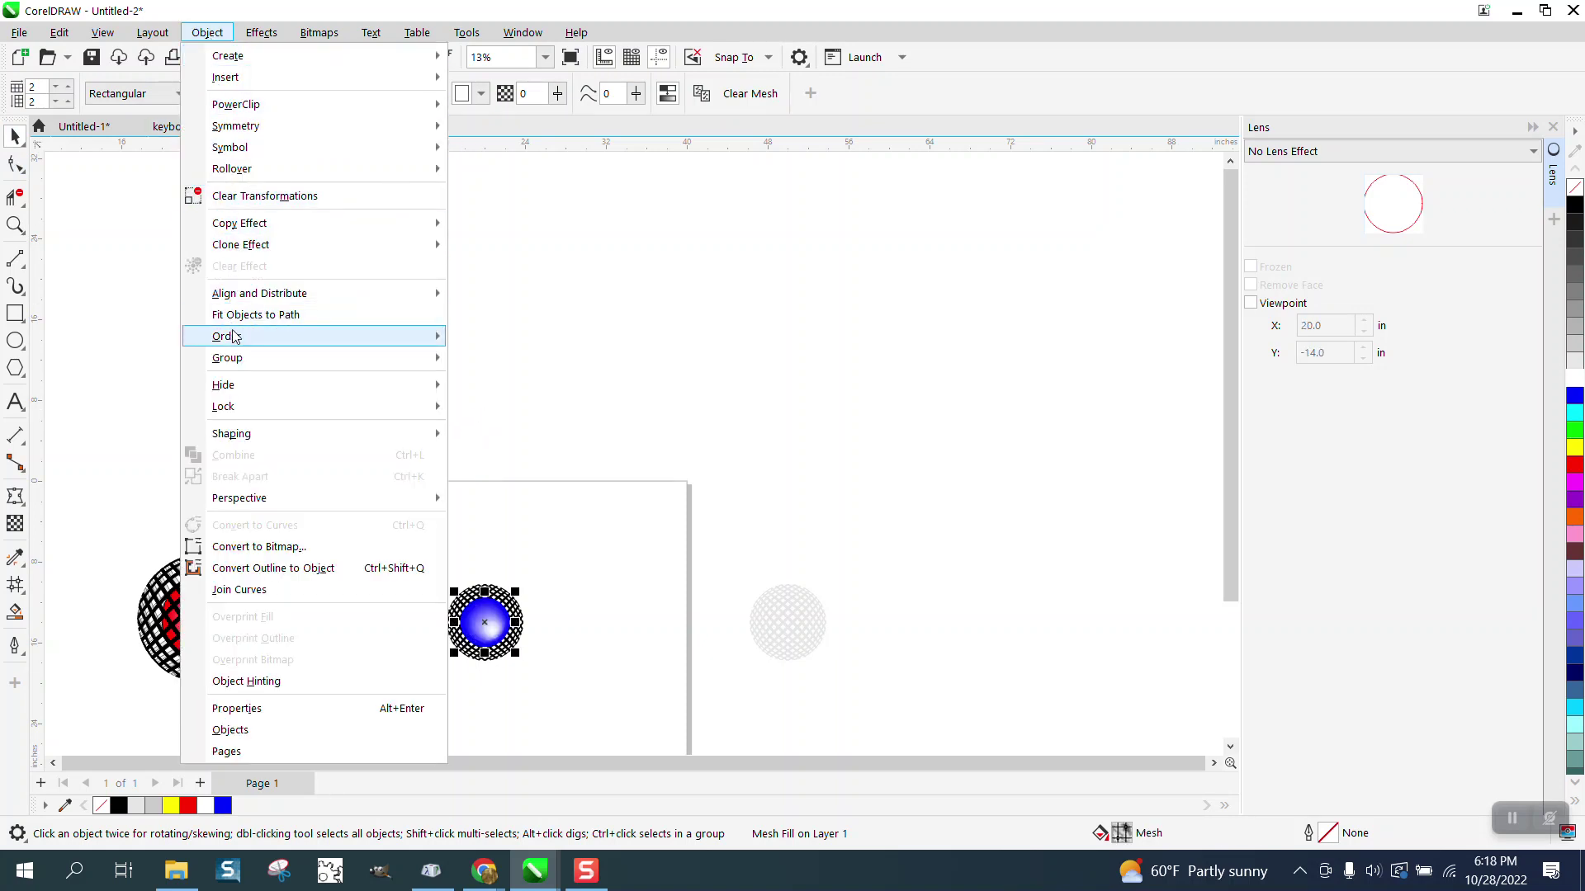
mouse_move(239, 336)
click(499, 361)
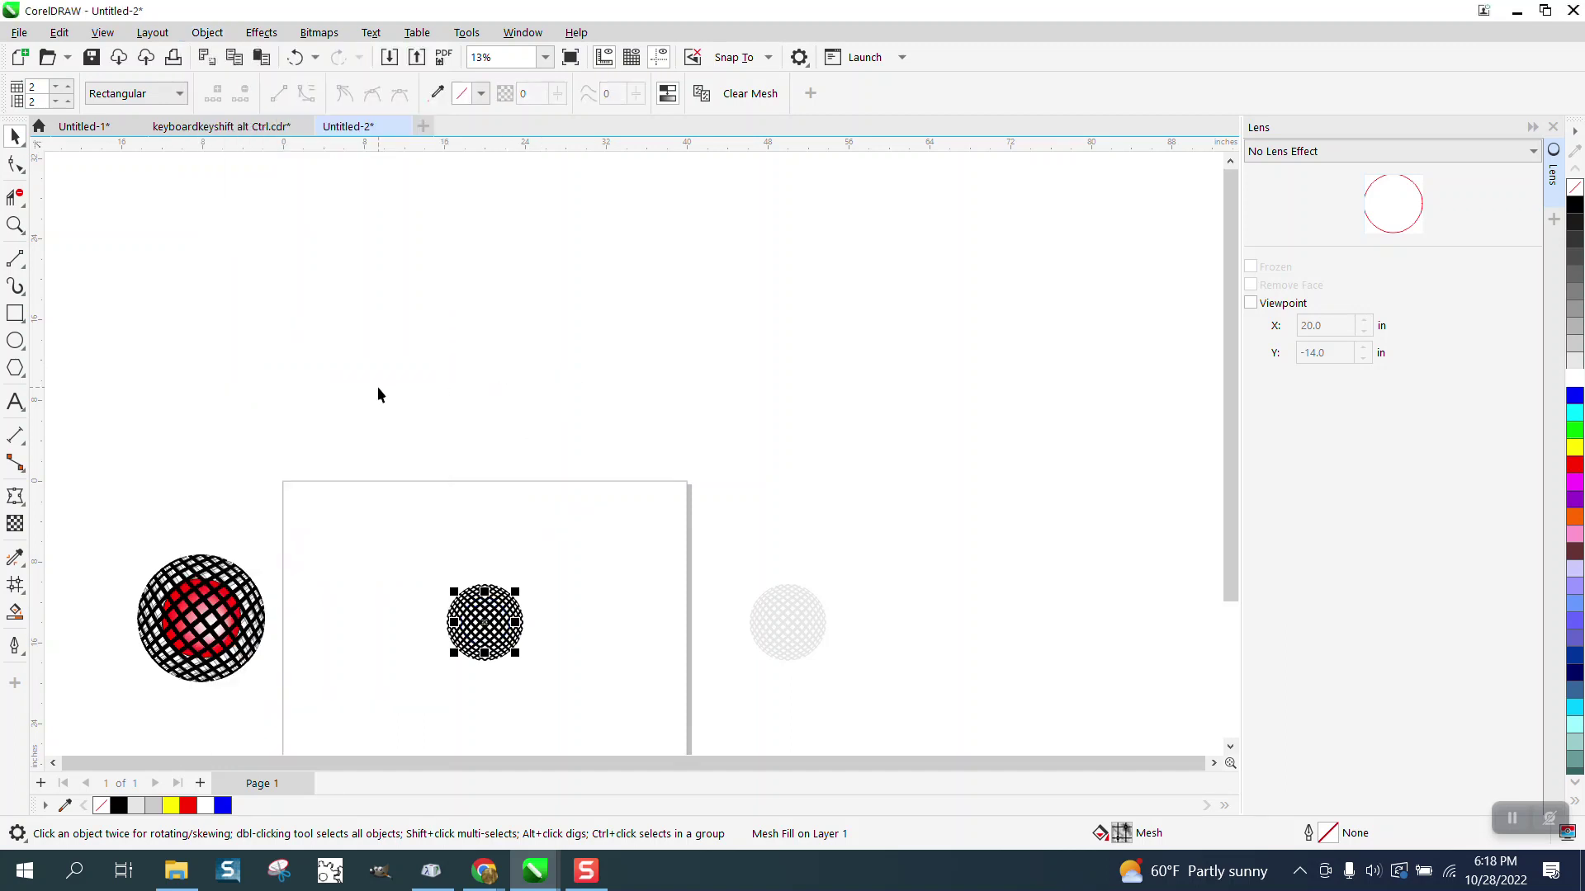
click(294, 57)
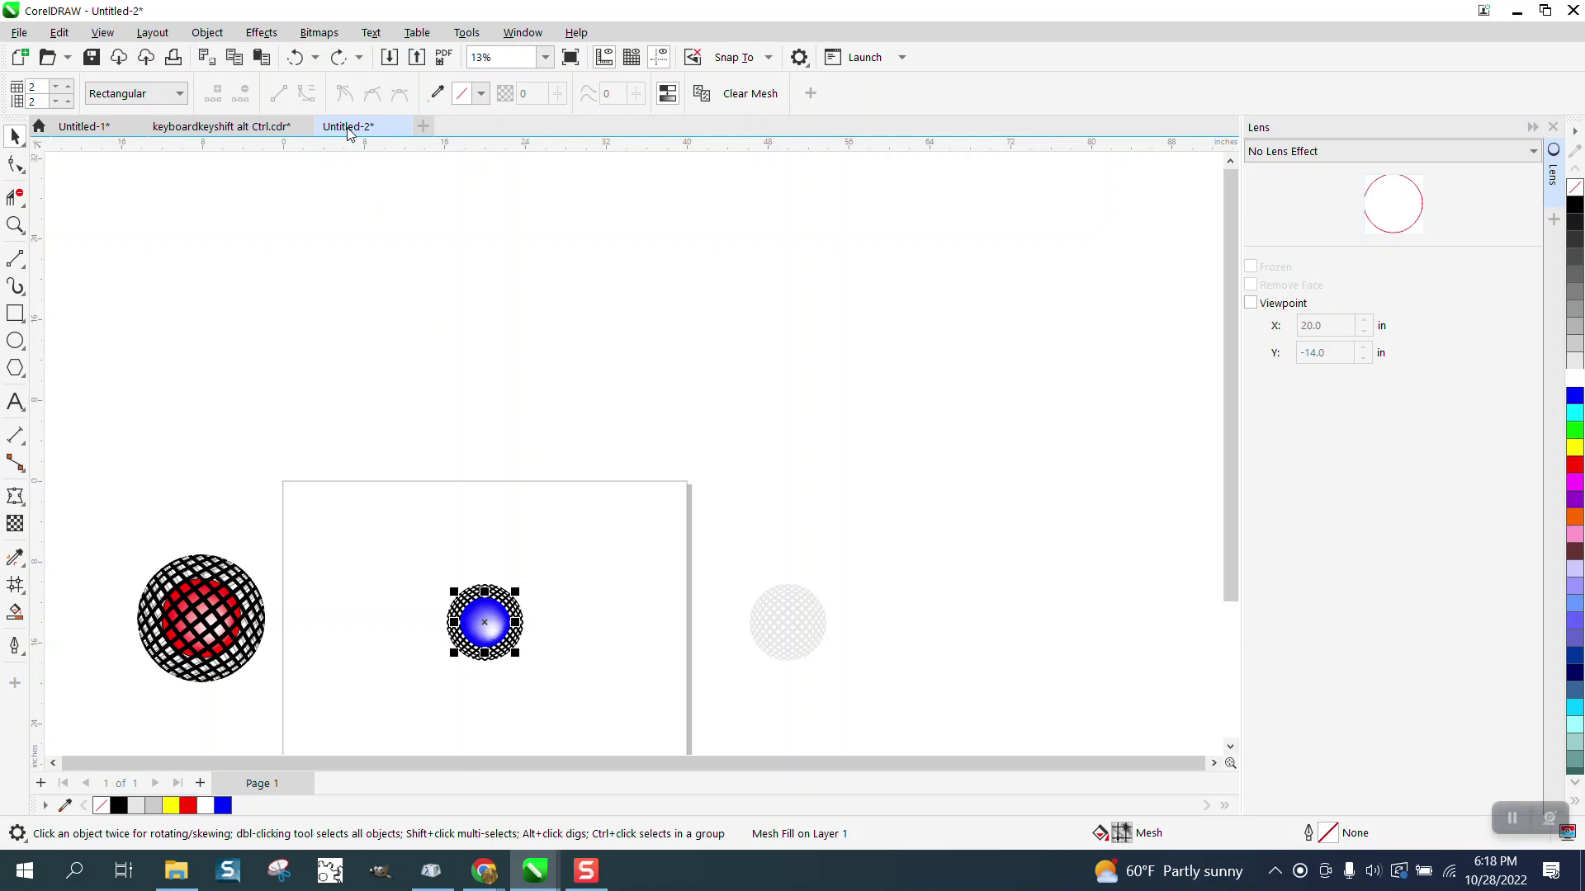
click(294, 57)
click(505, 623)
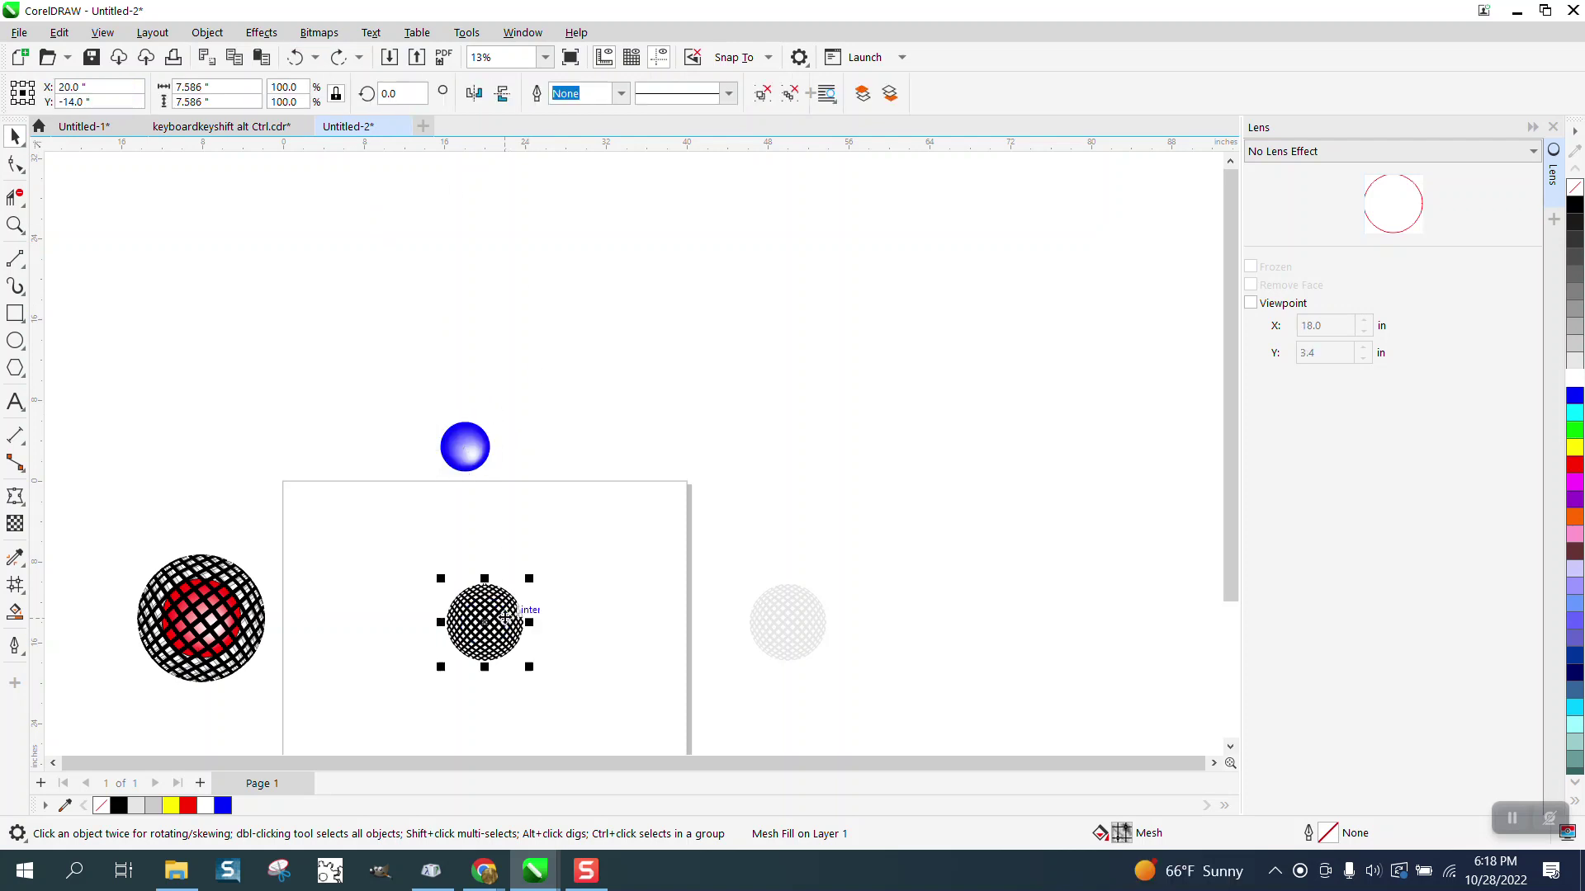
click(15, 314)
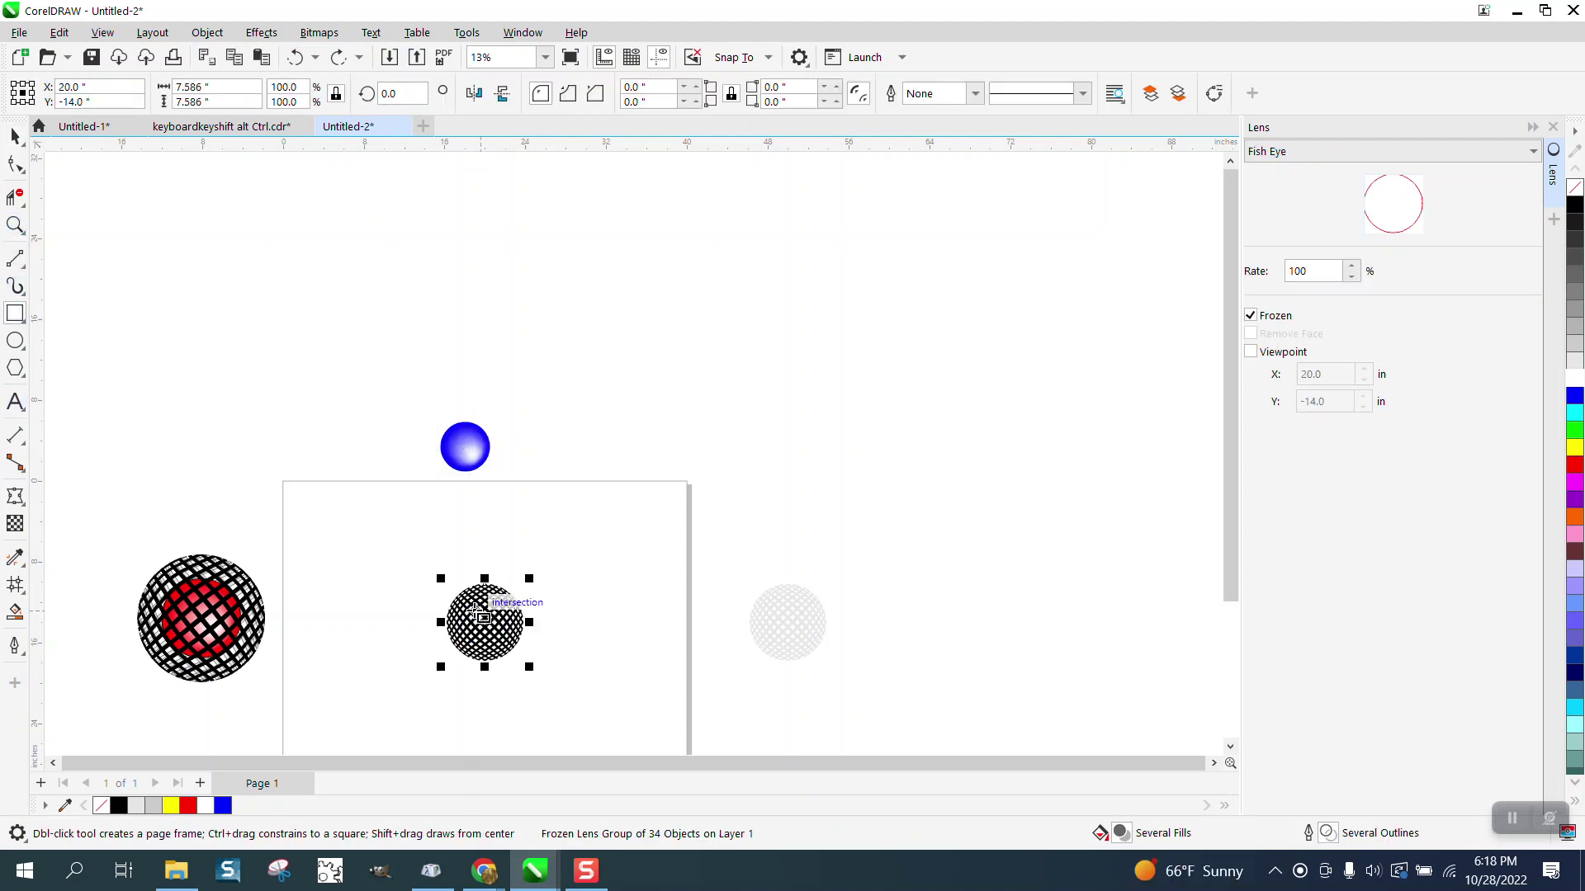
Draw a yellow rectangle around both spheres and send it to the back of the page
drag(407, 549, 851, 708)
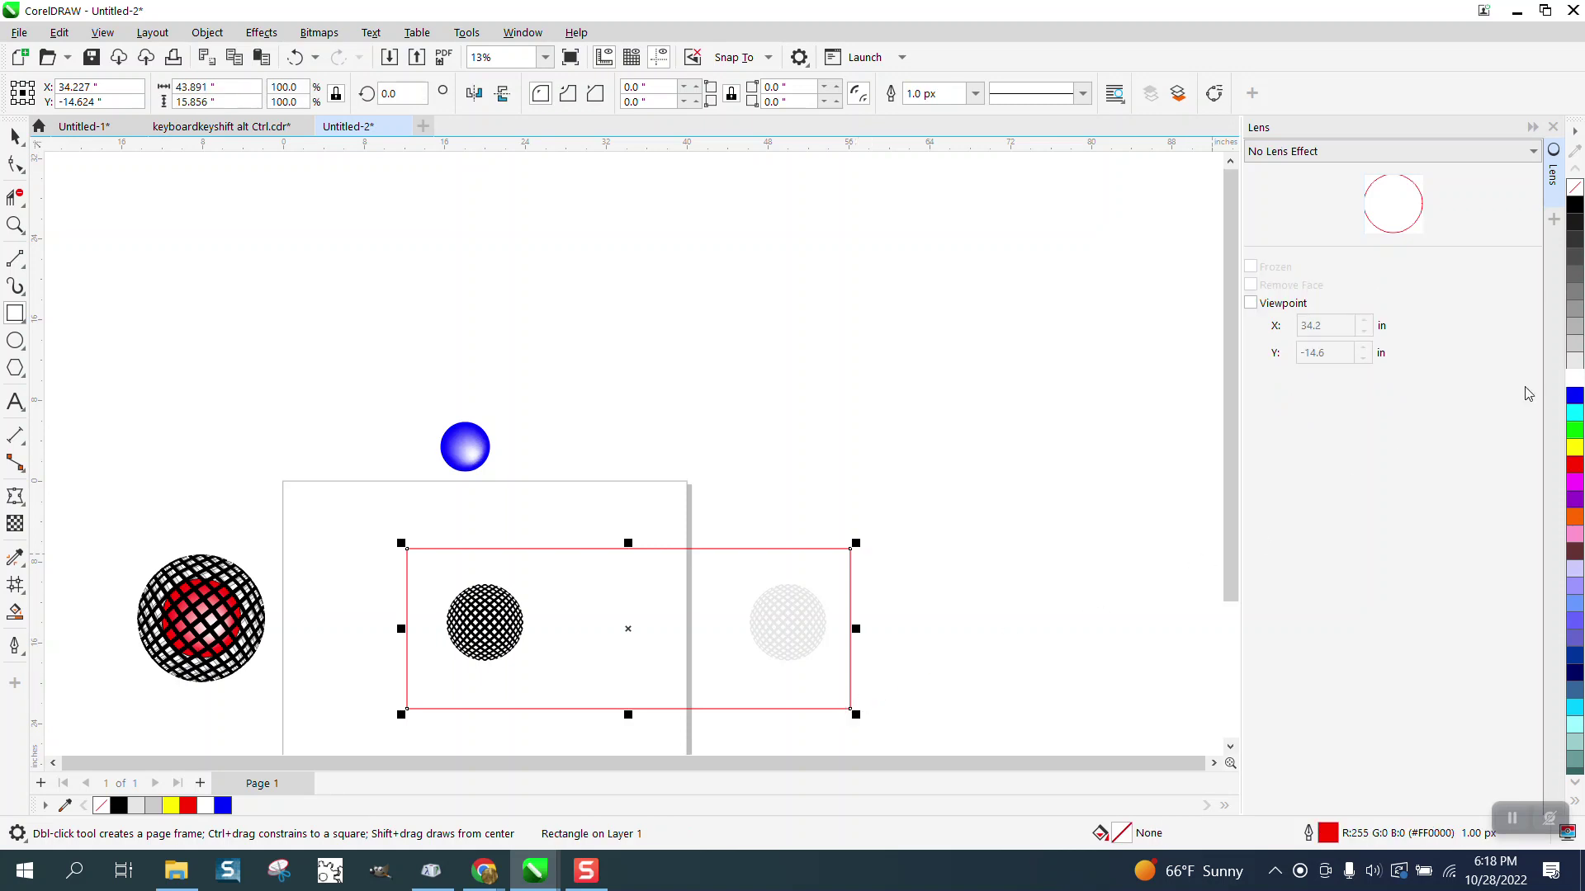
click(1575, 446)
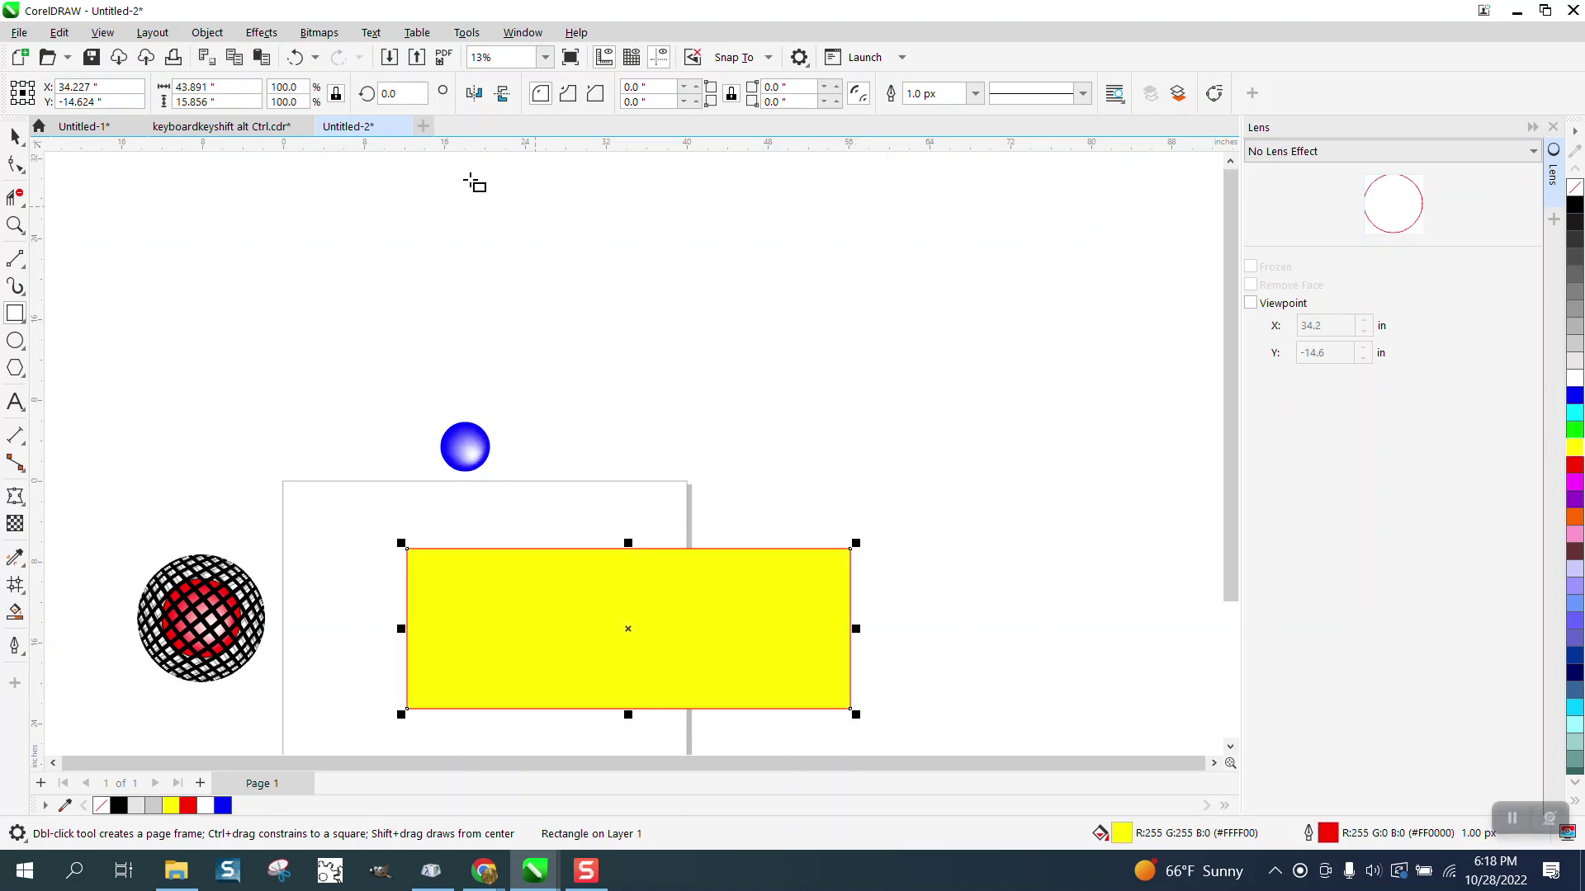
click(207, 32)
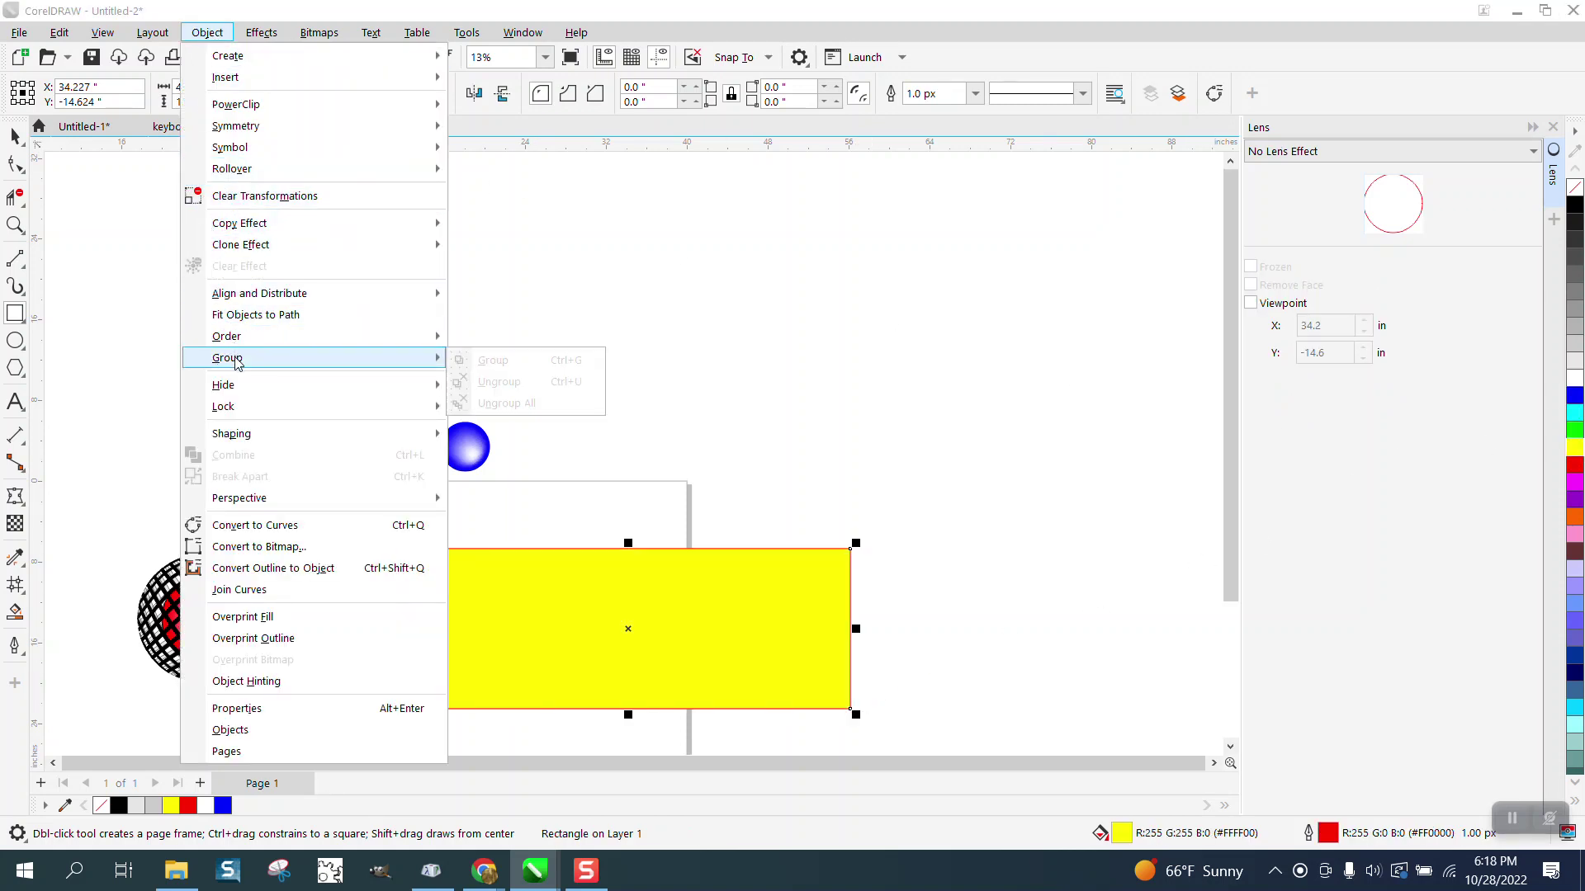
click(496, 368)
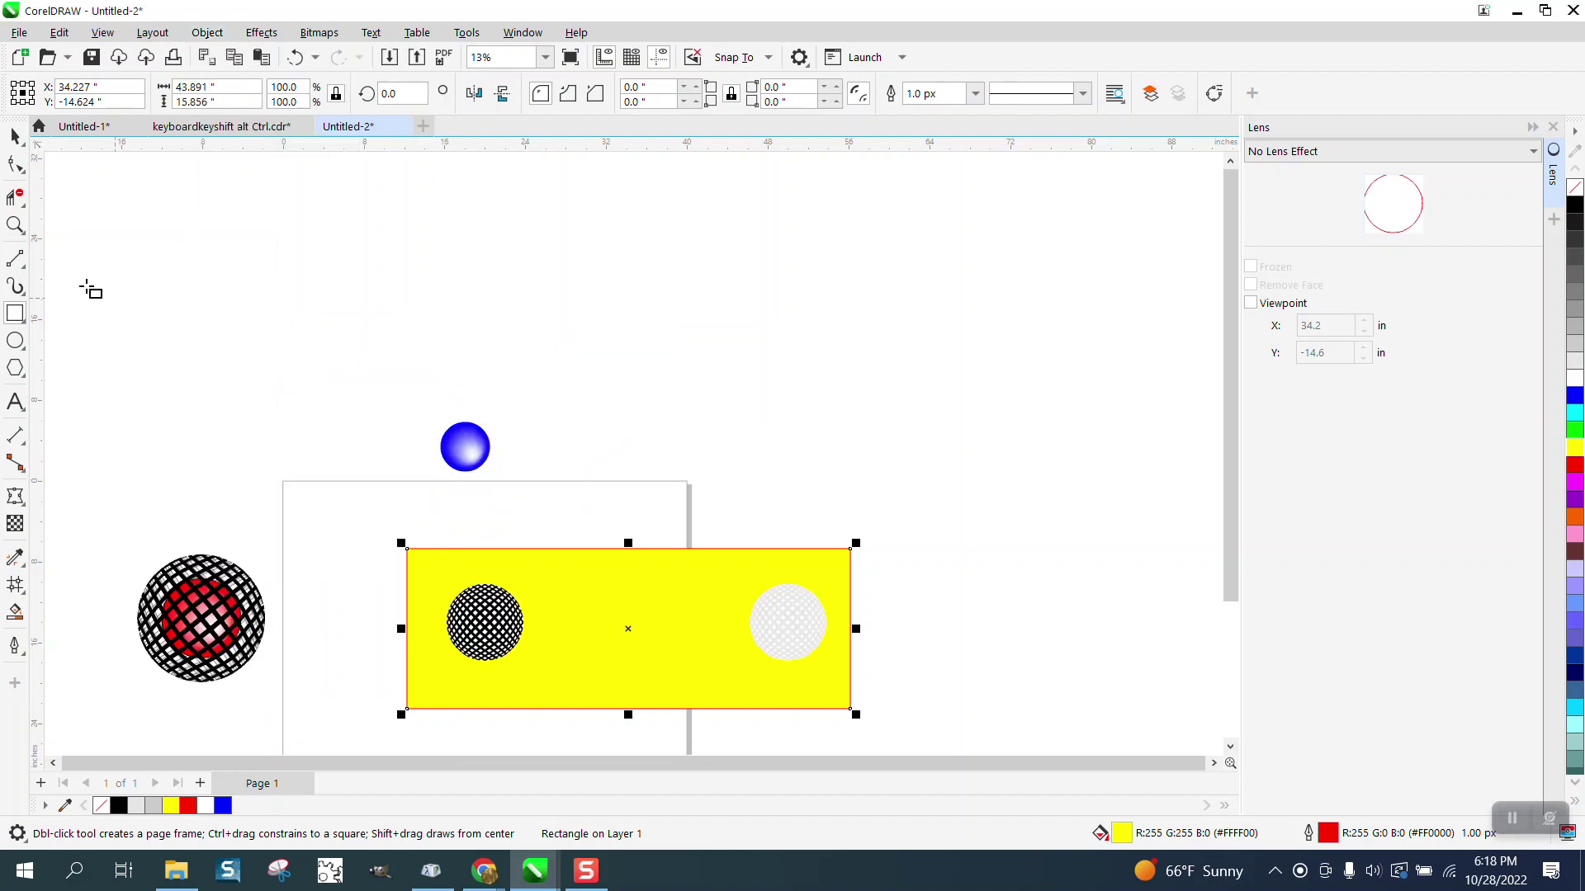
click(14, 225)
Ungroup the lattice sphere and delete the white circle behind its grid
drag(572, 667, 574, 669)
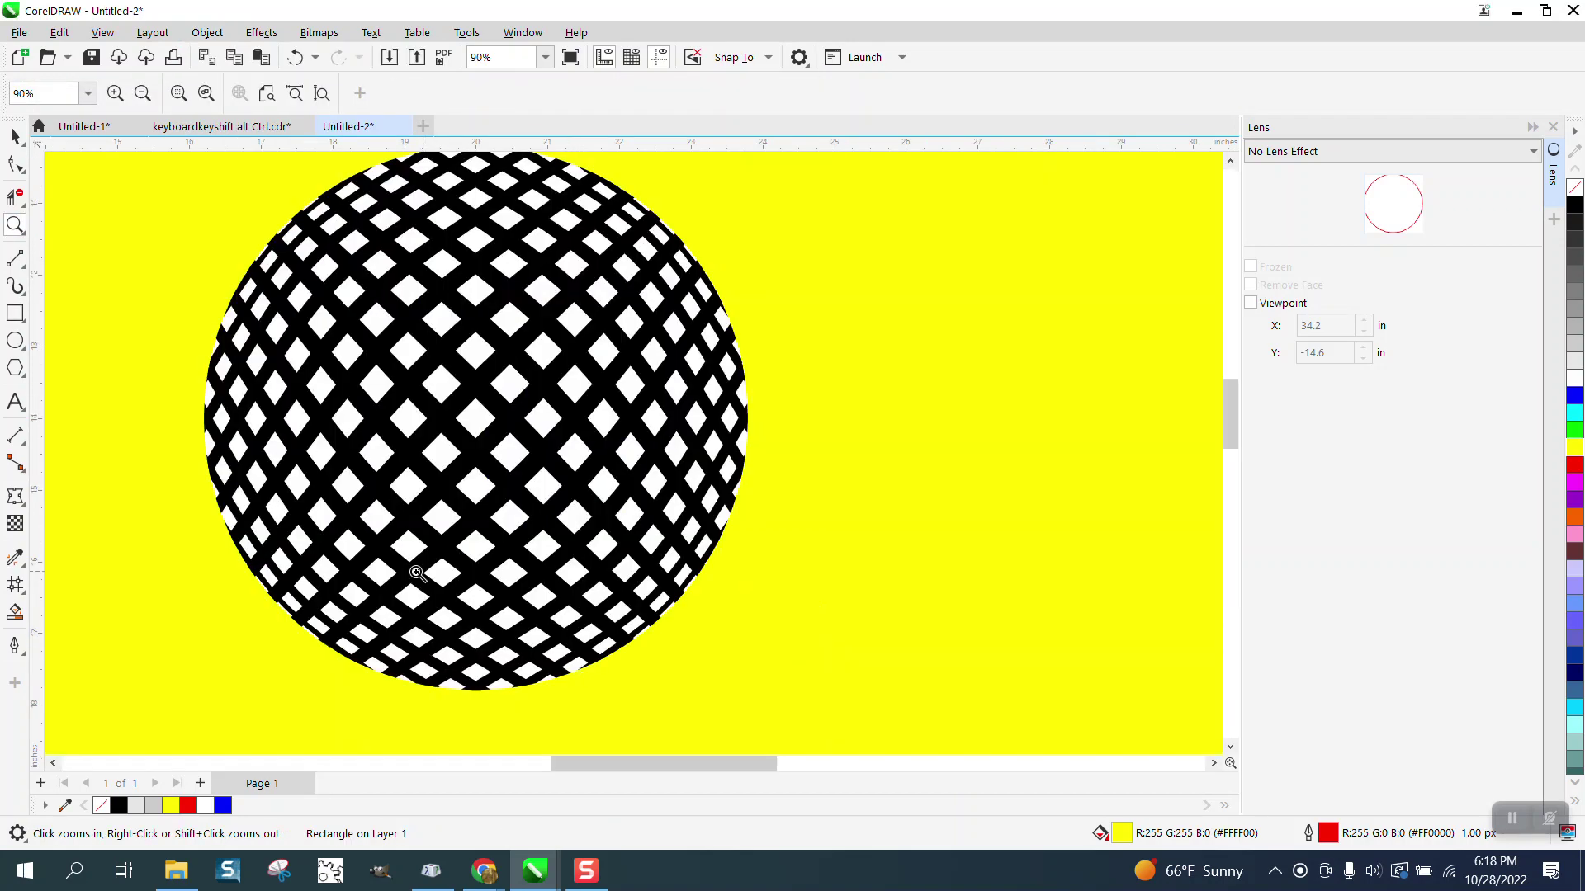
click(276, 257)
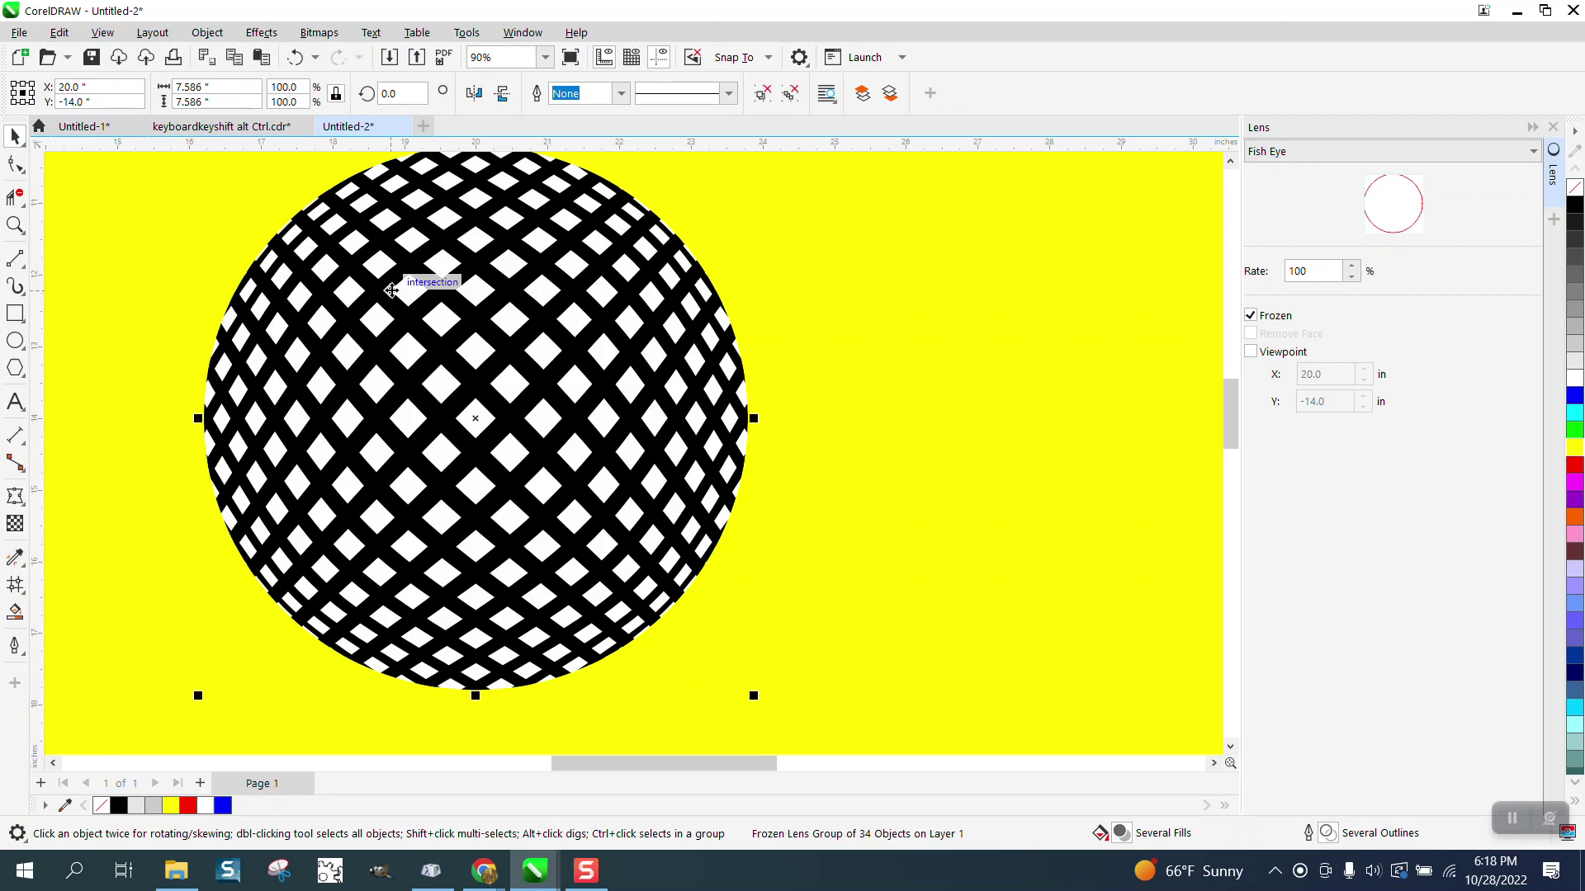
click(207, 32)
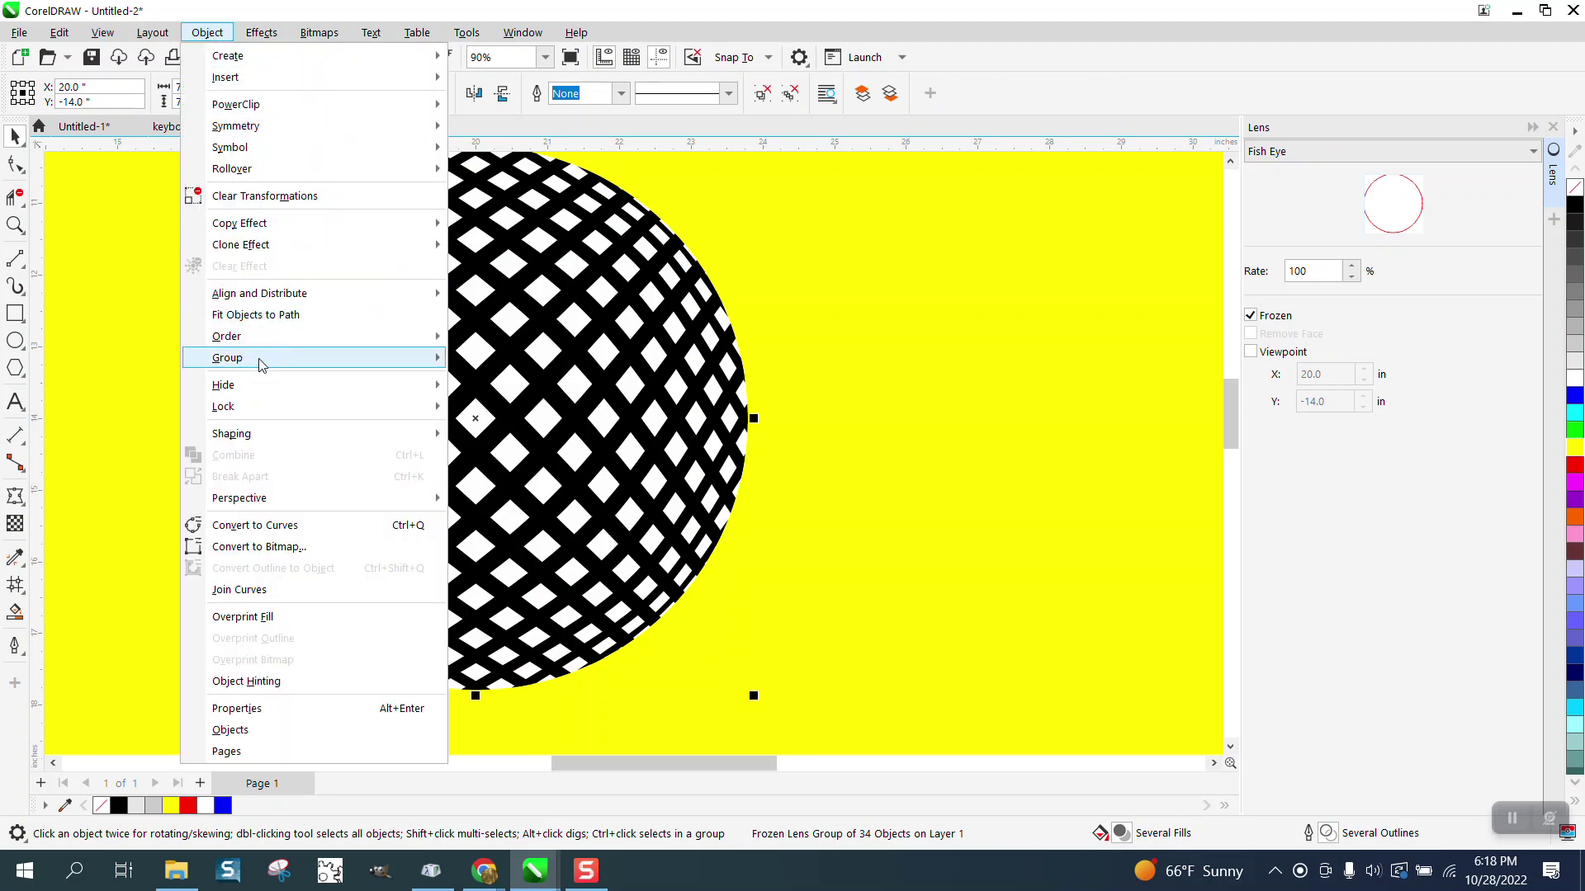
mouse_move(247, 357)
click(521, 392)
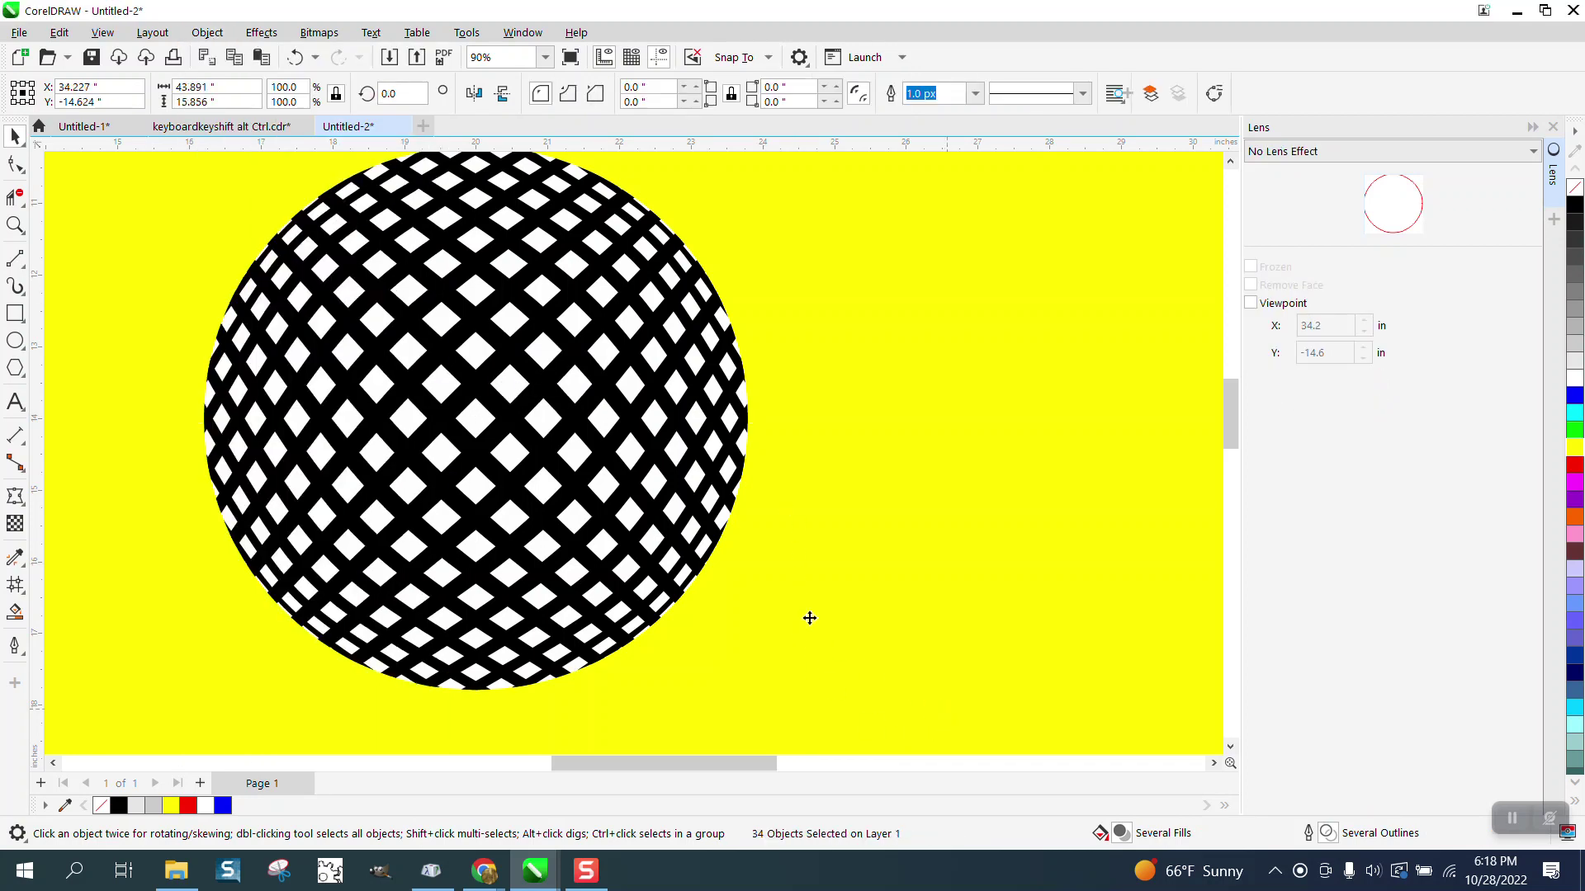
click(715, 446)
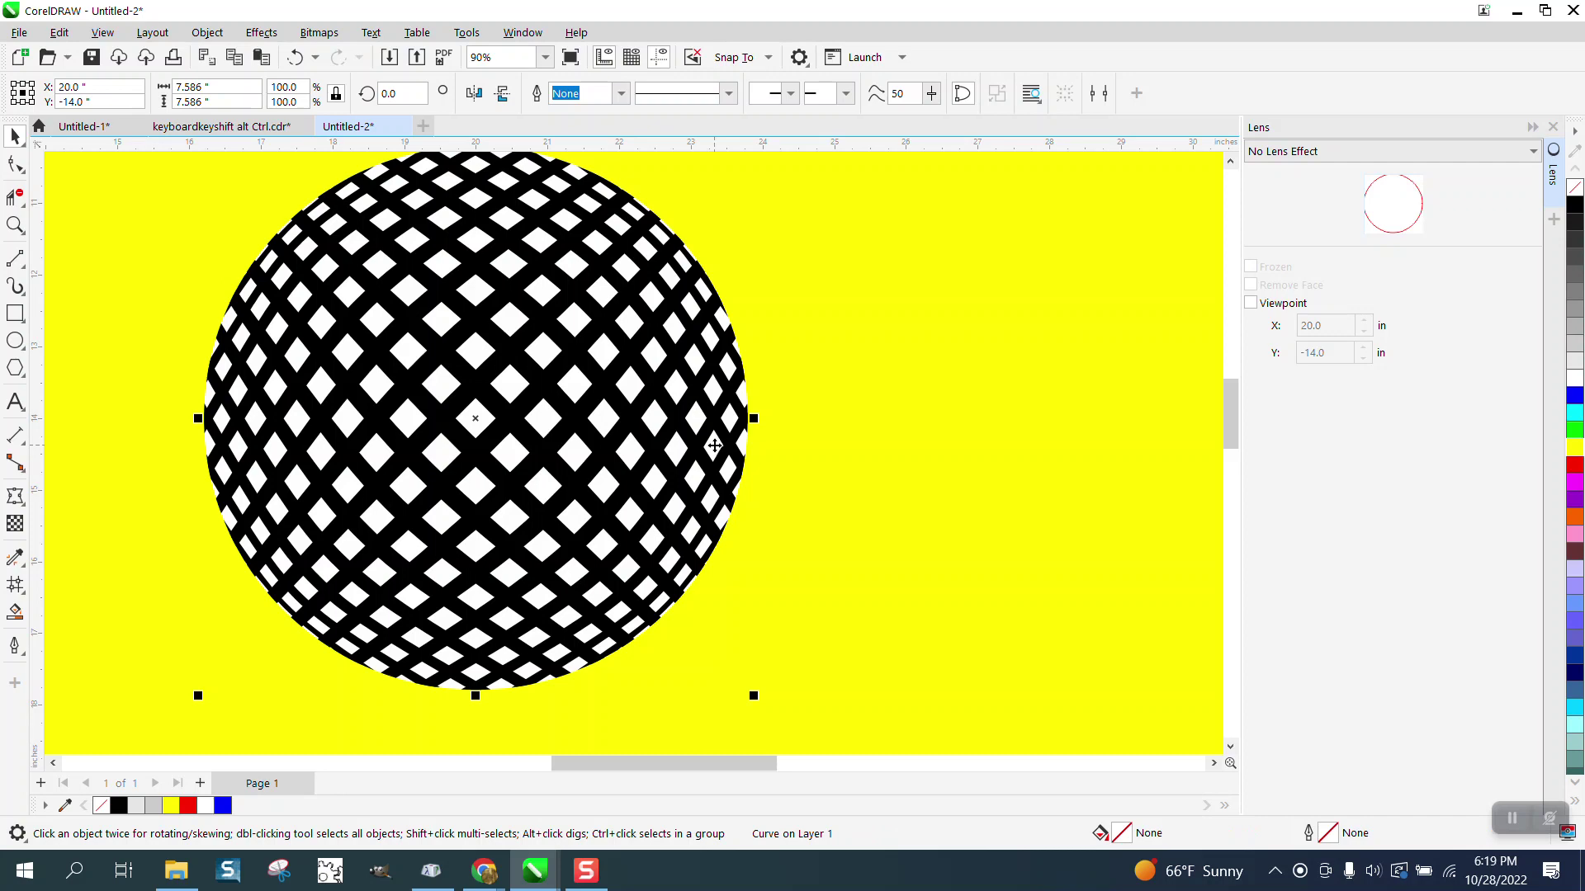
click(715, 452)
click(715, 452)
key(Delete)
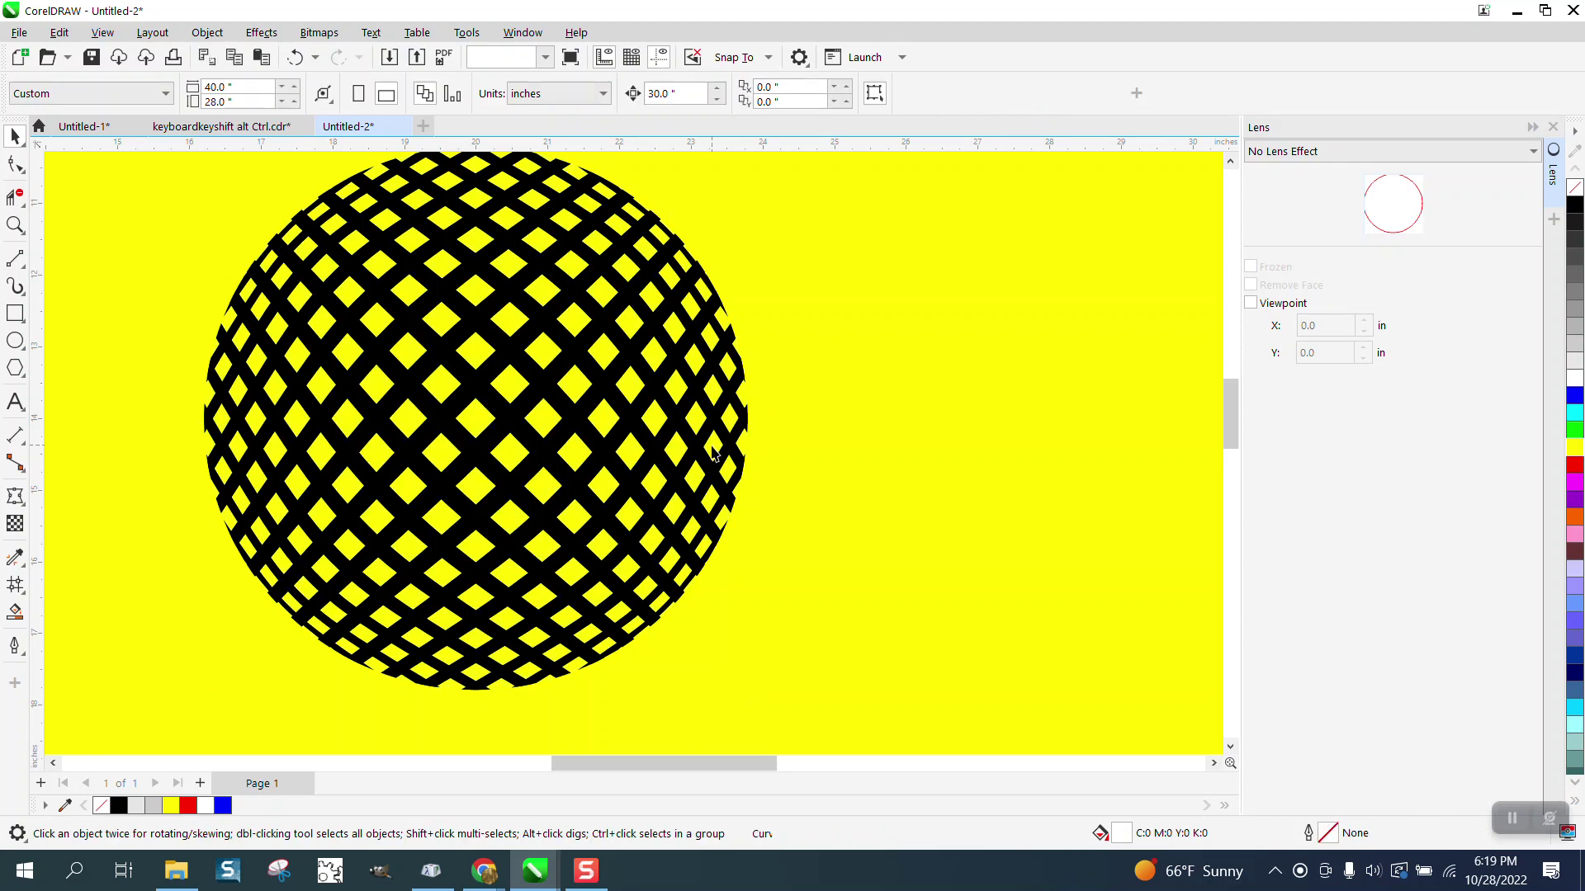
scroll(426, 484, down, 3)
scroll(427, 483, down, 2)
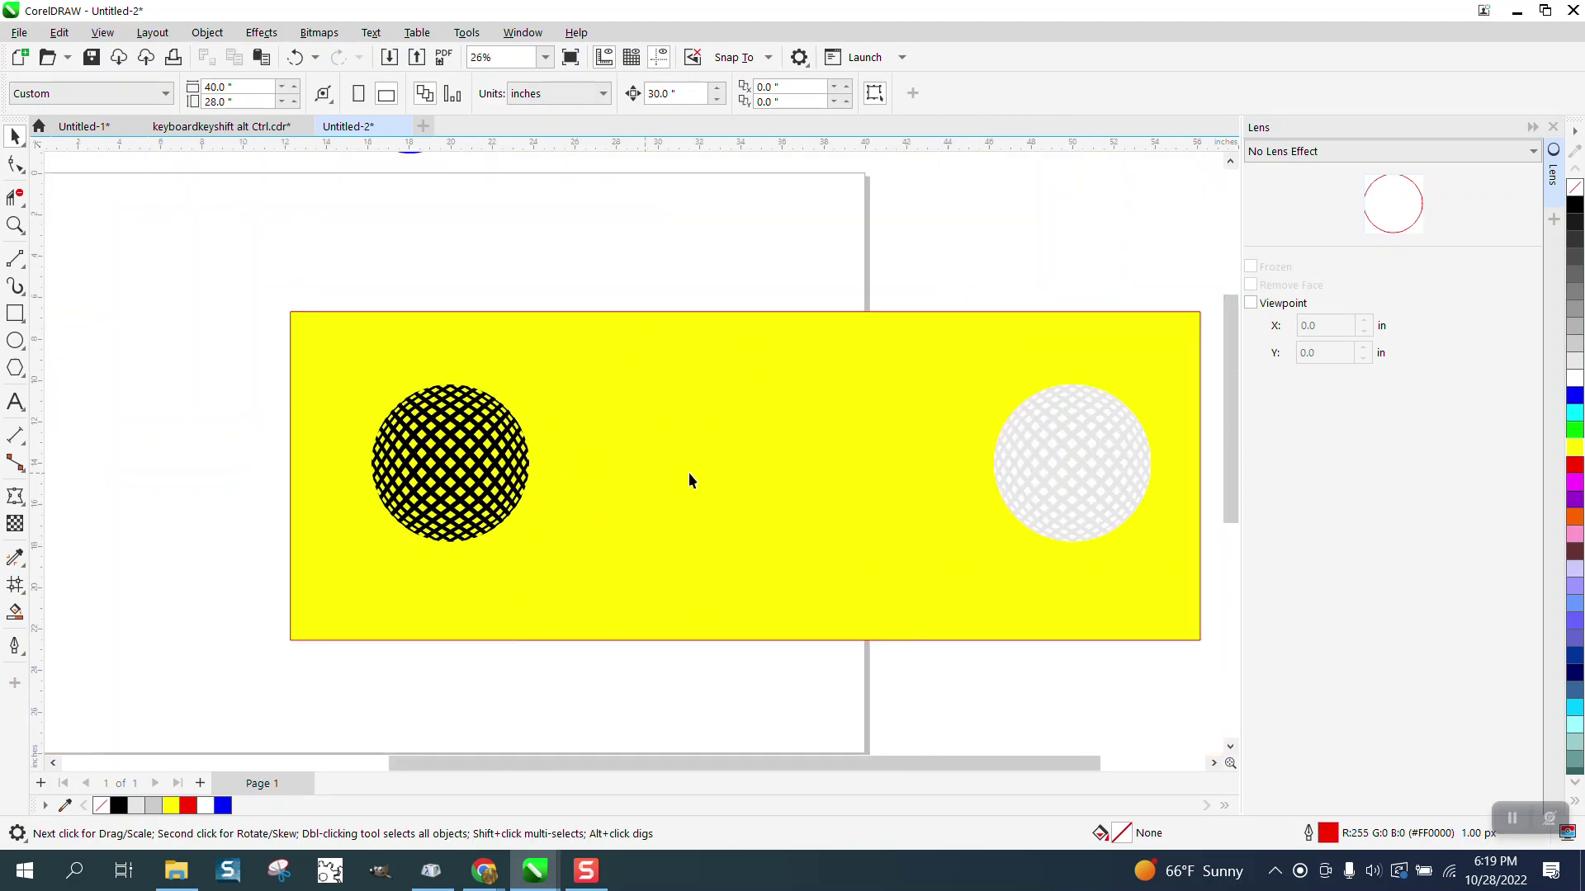
Ungroup the pale sphere and delete the white shape behind its grid
click(1052, 472)
click(207, 32)
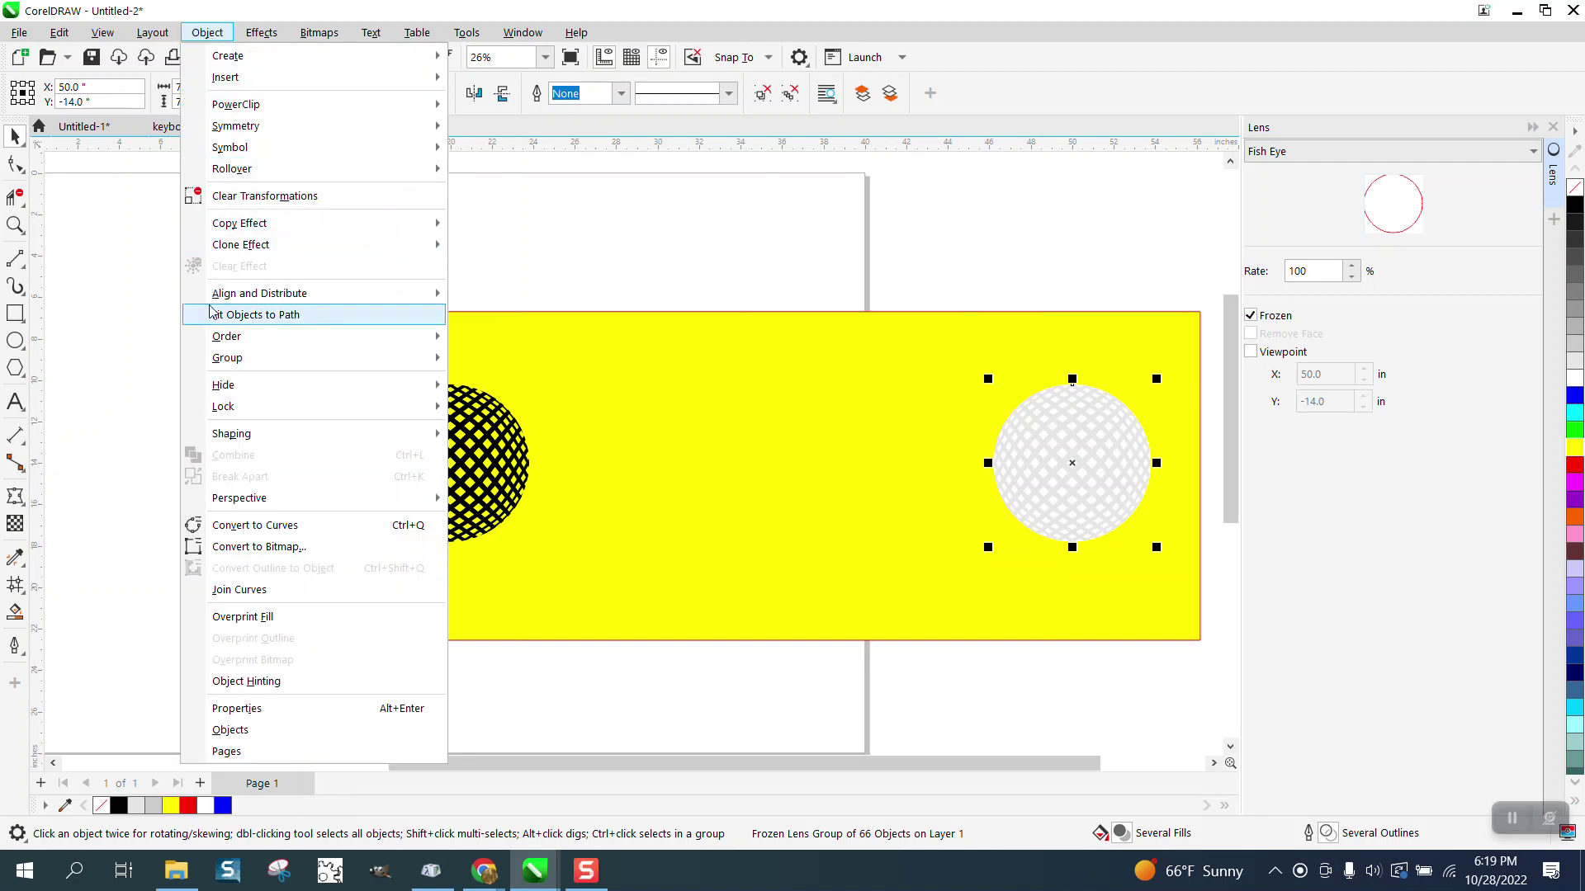
mouse_move(227, 357)
click(487, 388)
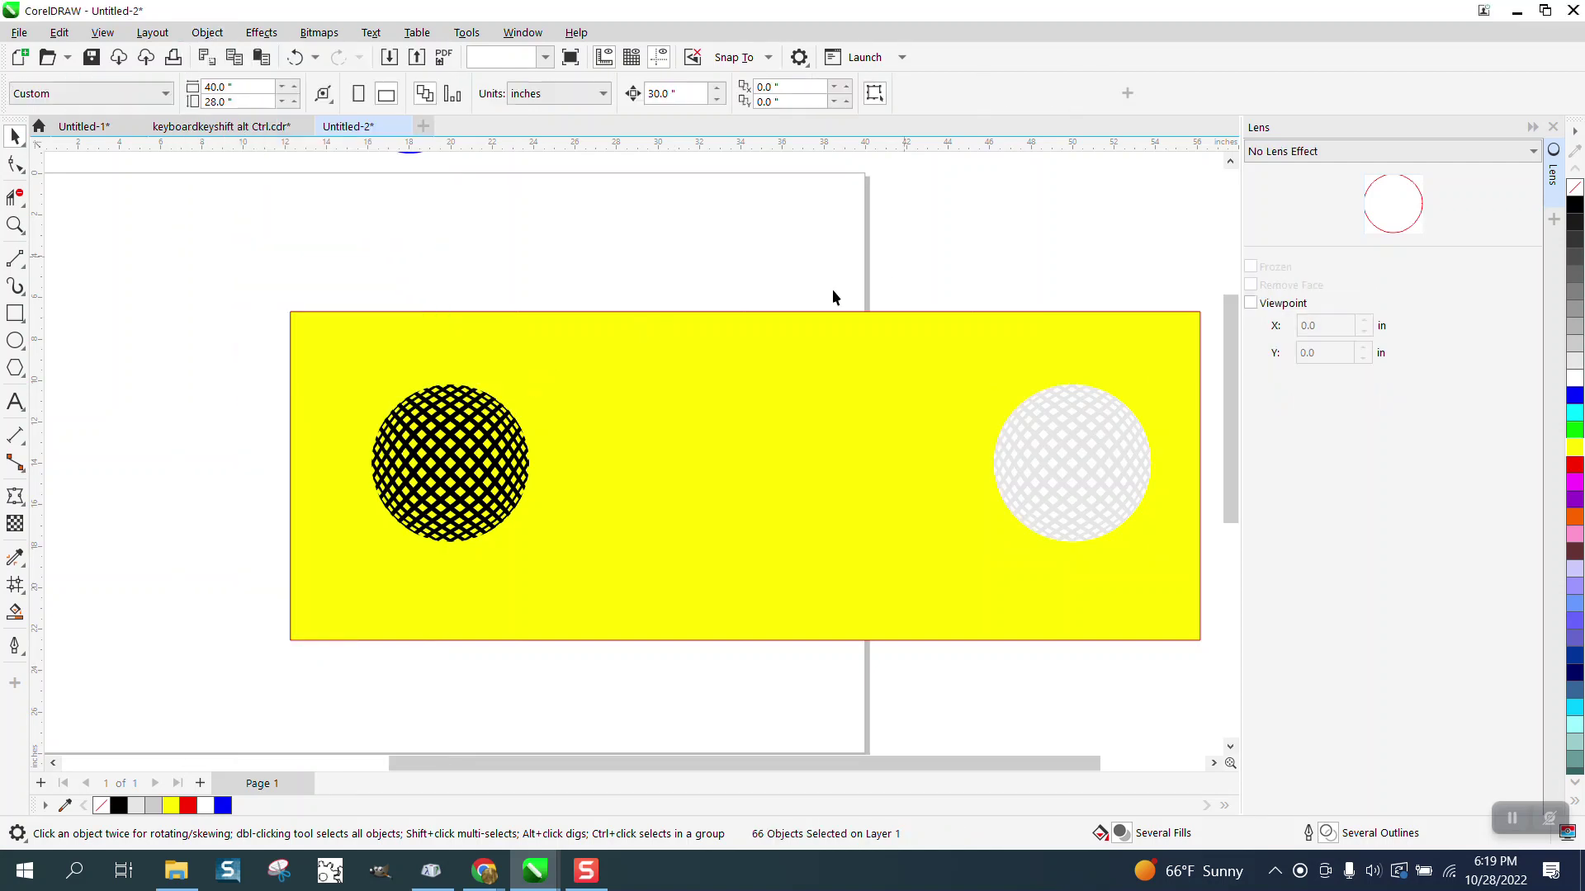
click(15, 225)
drag(1031, 390, 1143, 473)
click(14, 135)
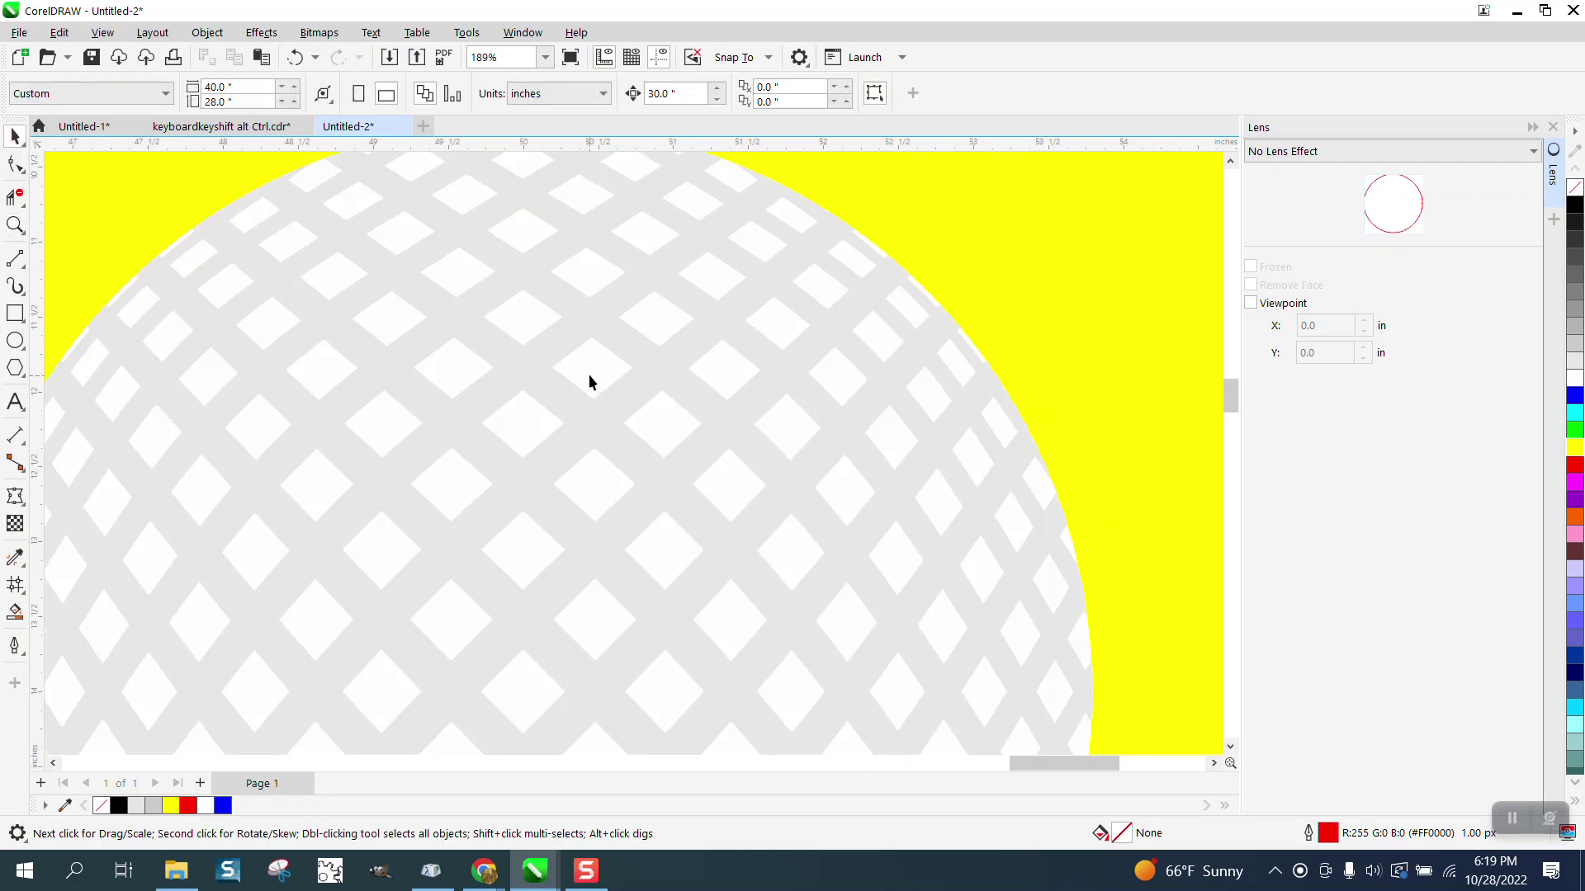
click(591, 374)
key(Escape)
click(592, 374)
key(Escape)
click(594, 378)
key(Delete)
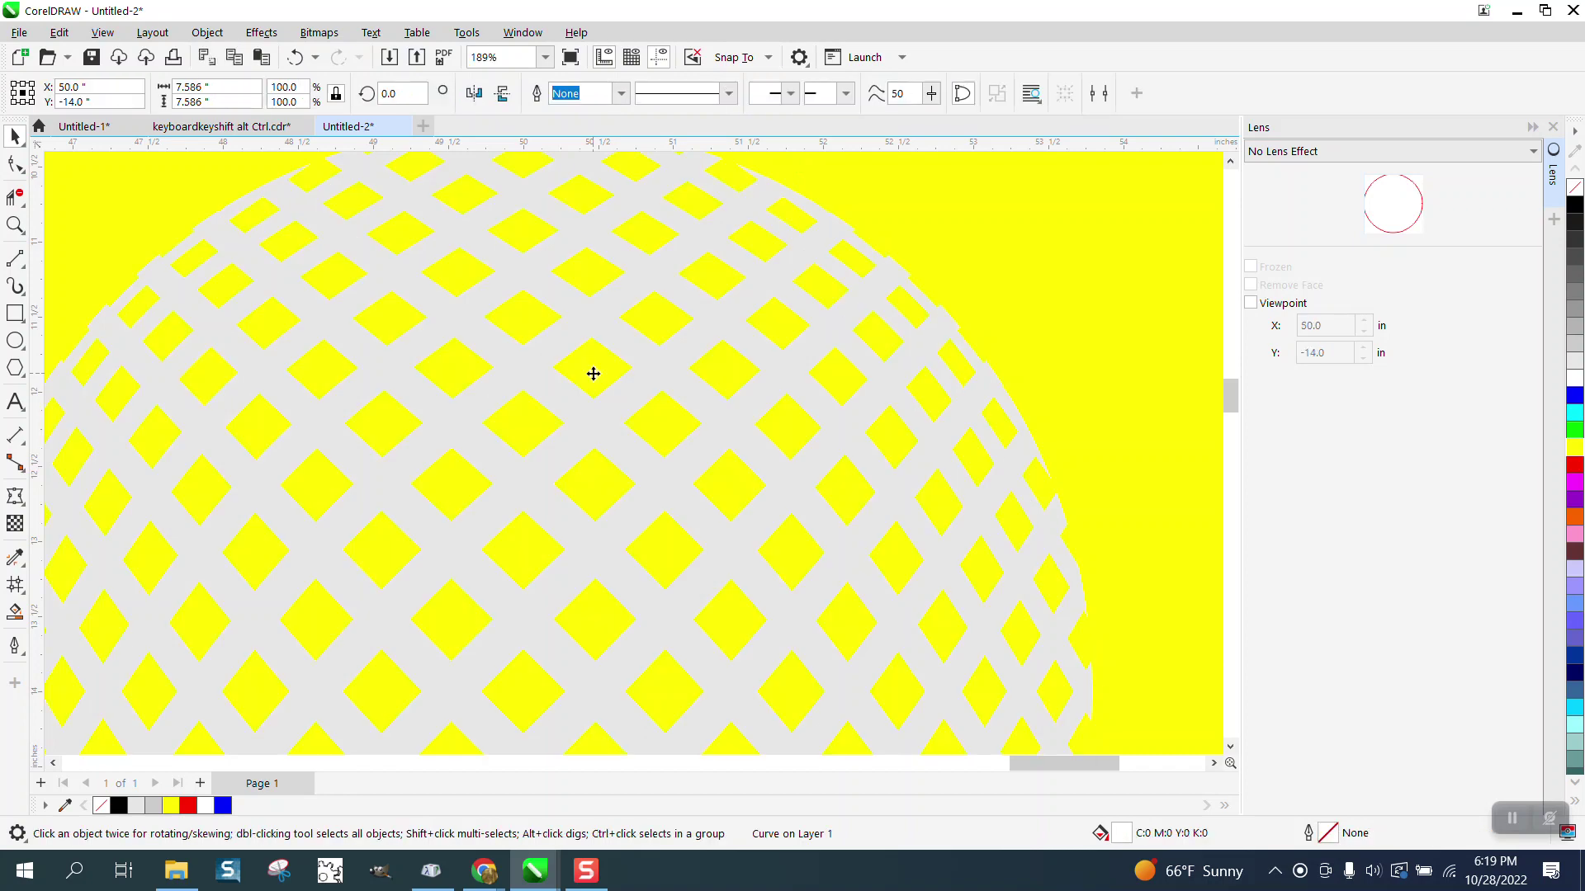
scroll(706, 406, down, 2)
scroll(942, 438, down, 4)
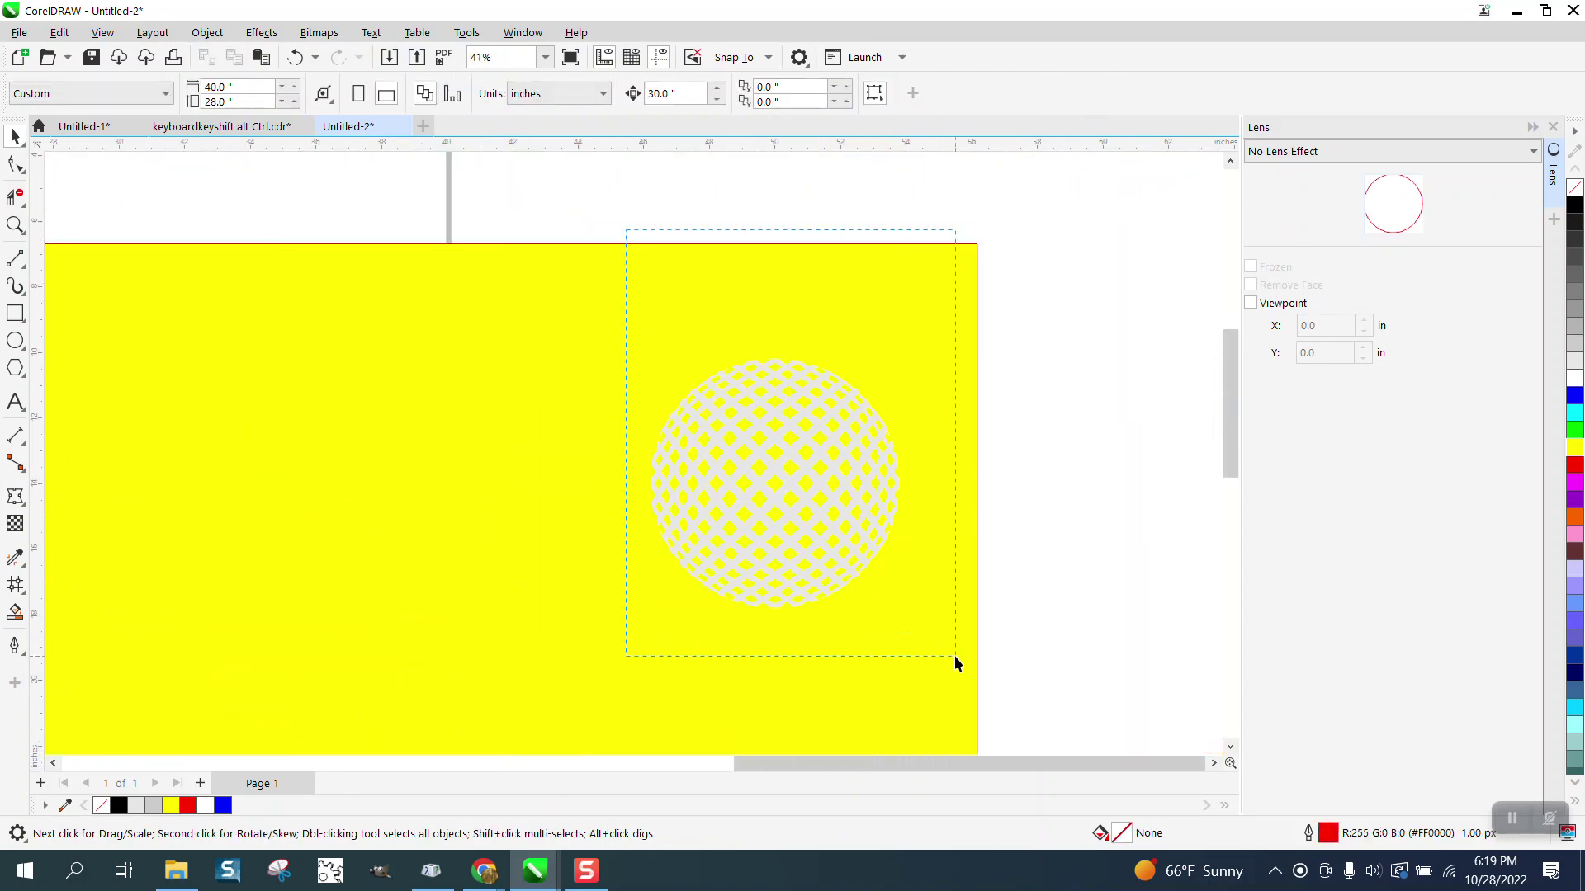
Give all 63 pieces of the right sphere a black outline
drag(954, 655, 954, 656)
right_click(1575, 206)
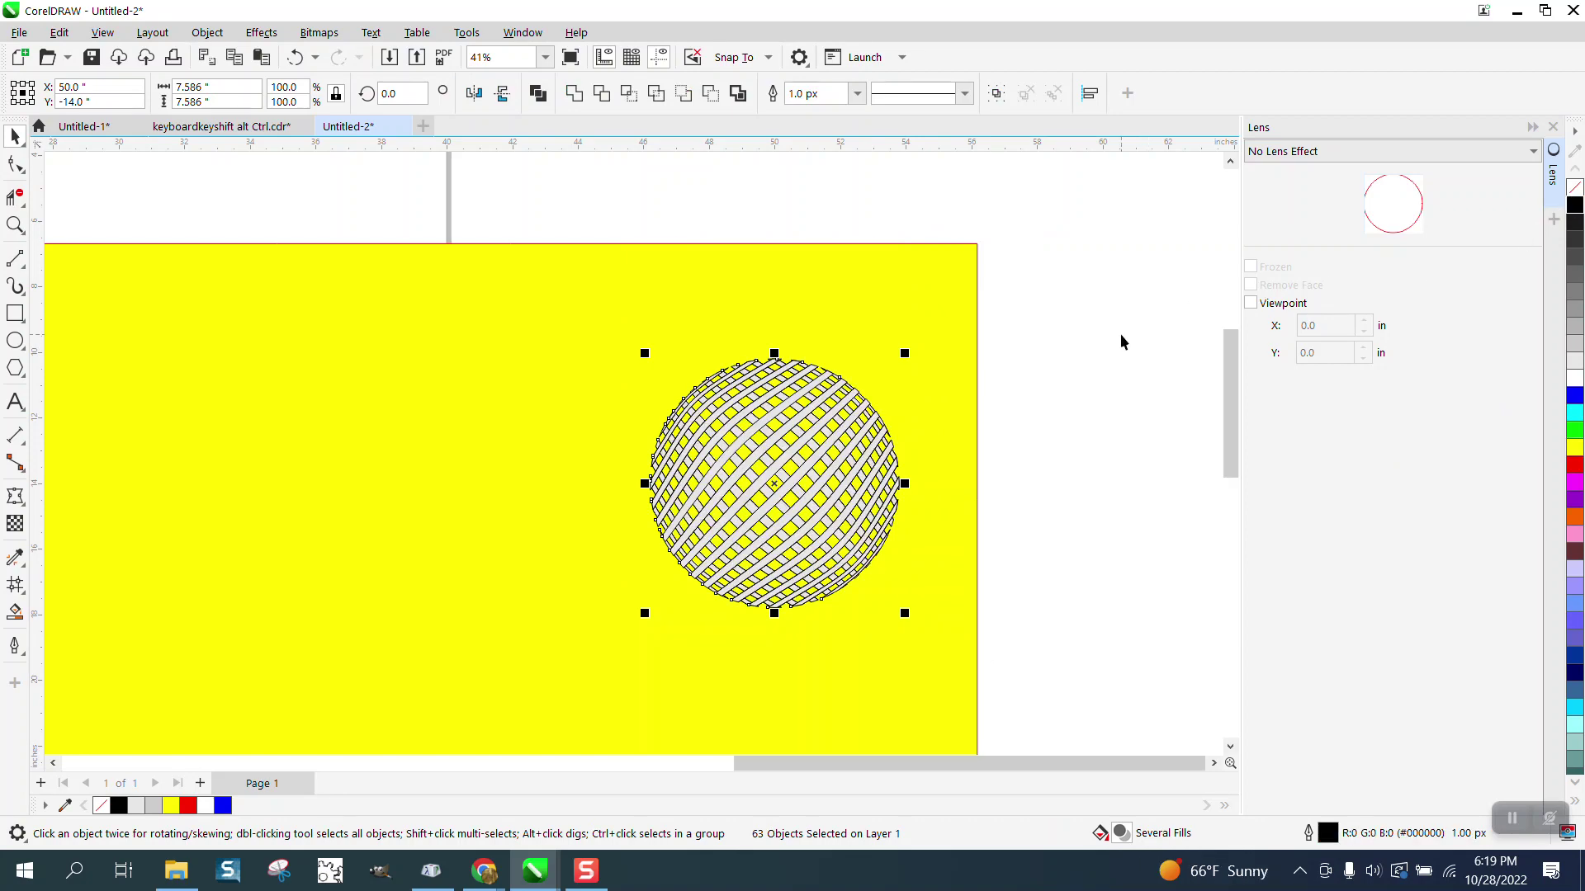
scroll(1126, 360, down, 2)
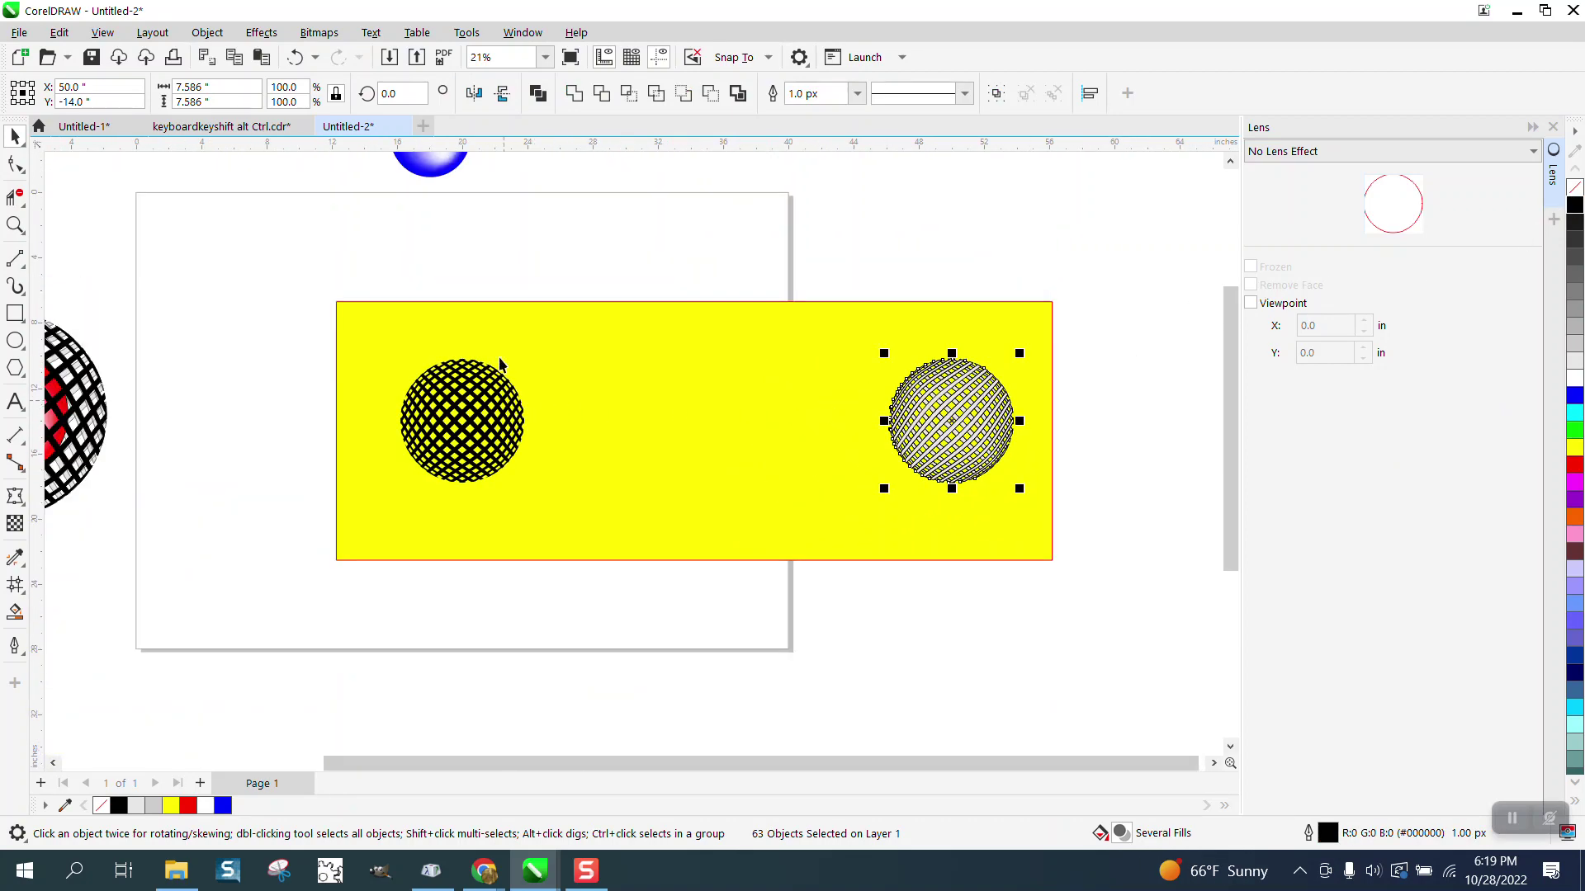
Centre the blue mesh ball on the page, send it to the back, and delete the yellow rectangle
click(433, 177)
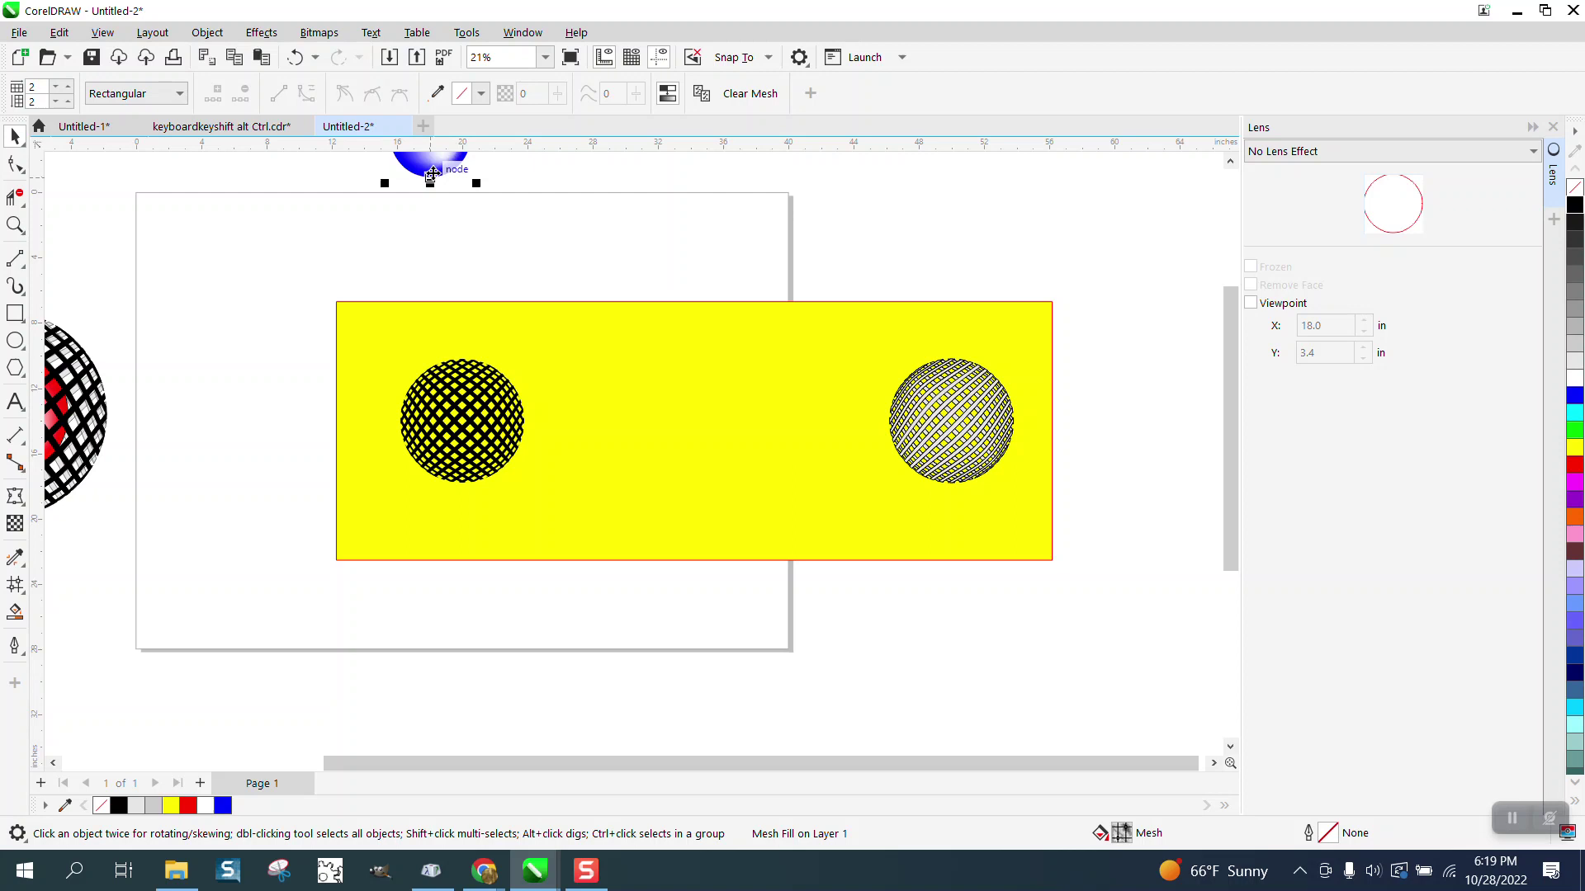
key(p)
click(208, 33)
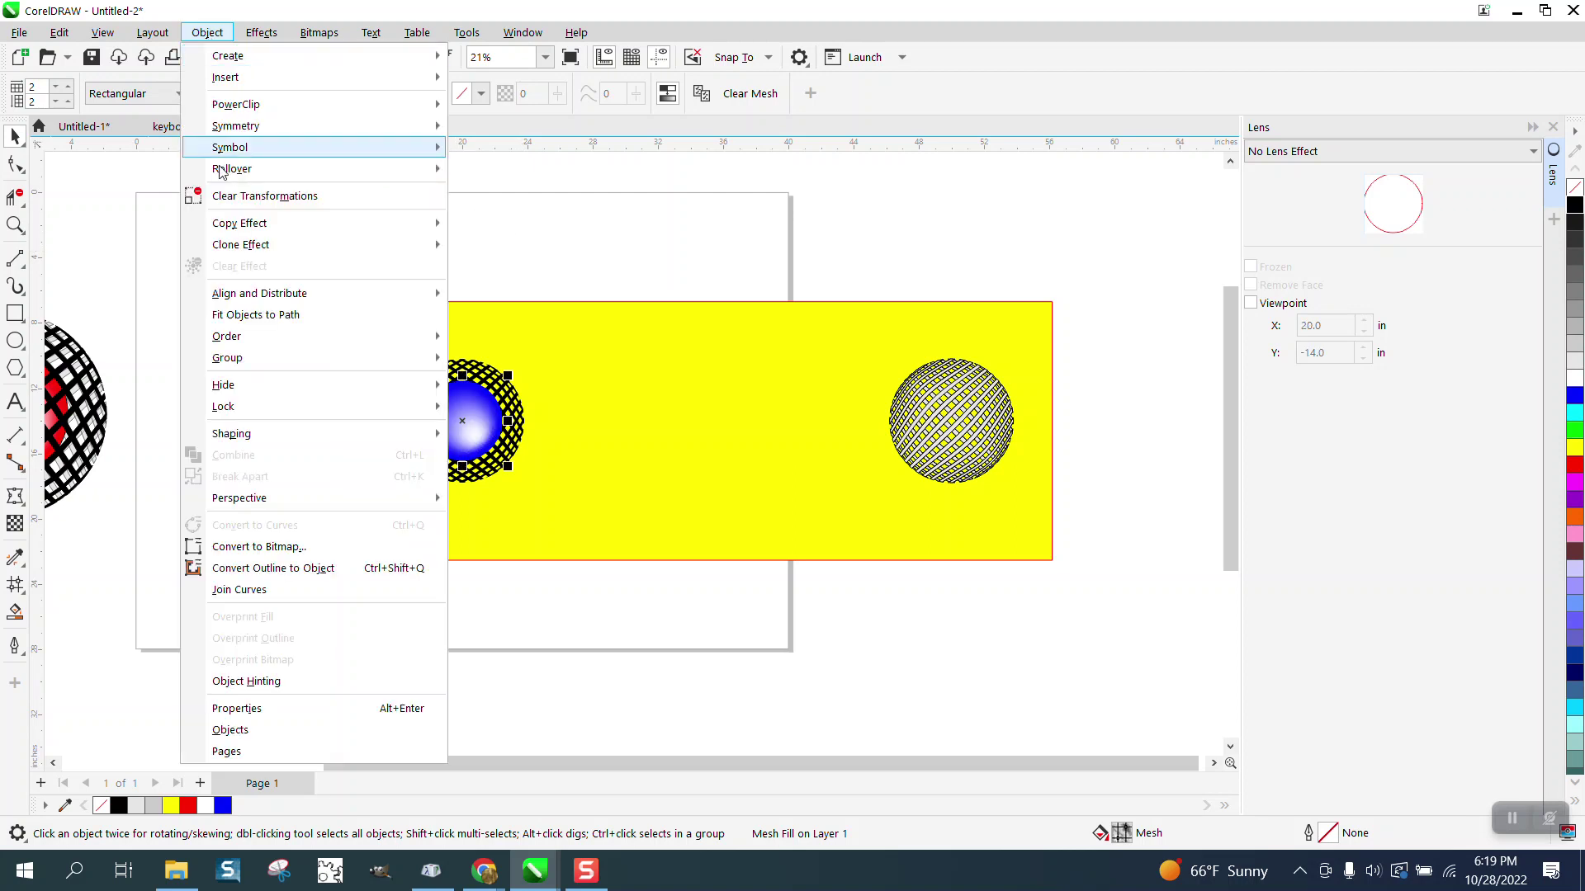
mouse_move(233, 337)
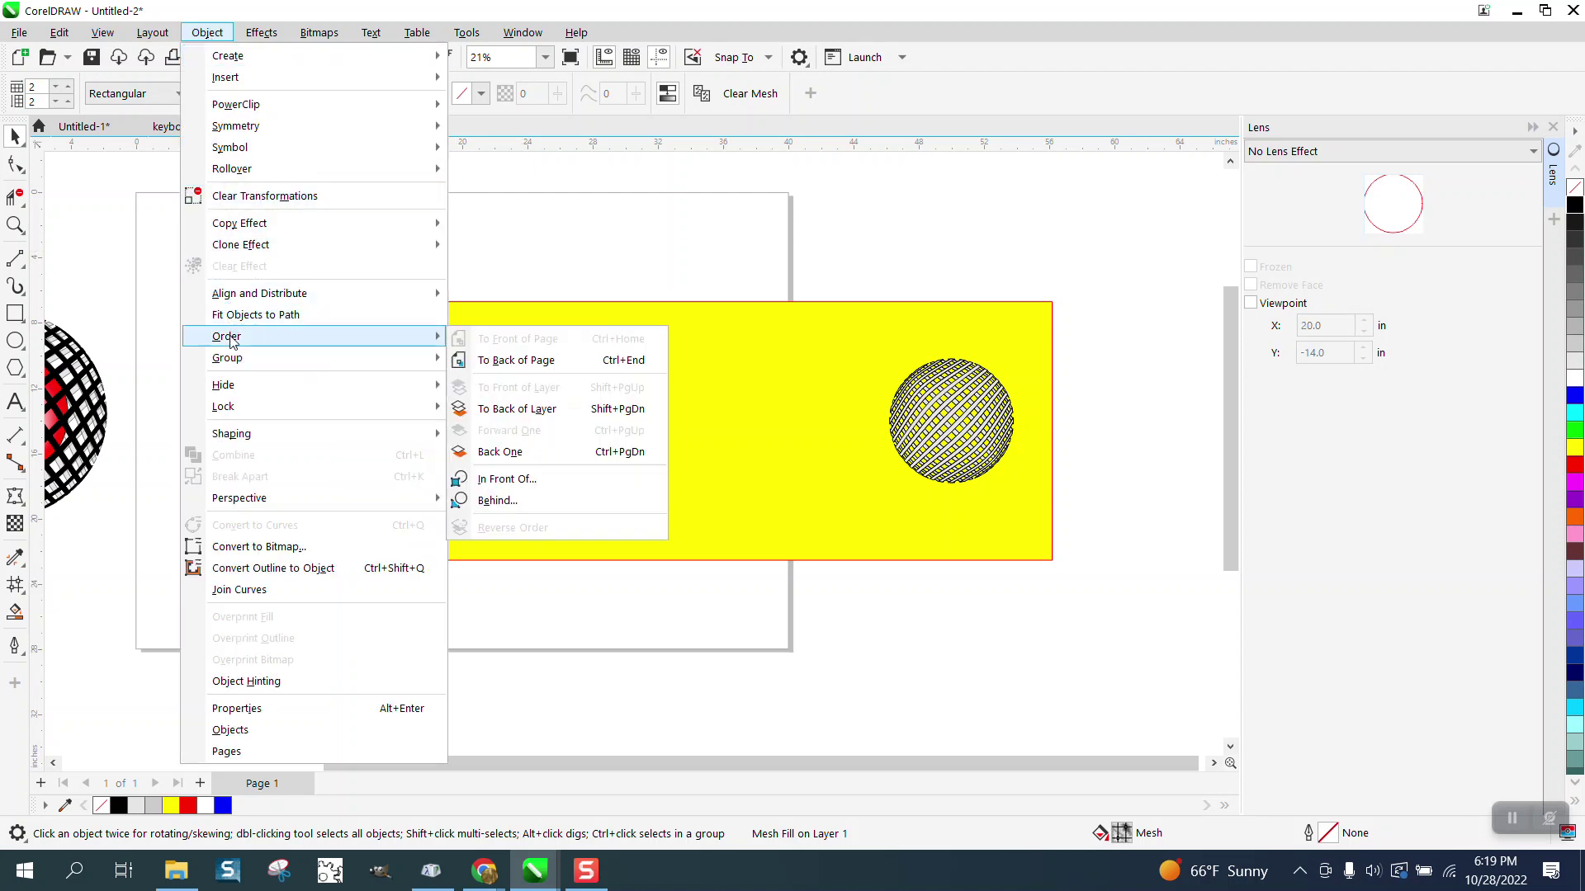
click(499, 361)
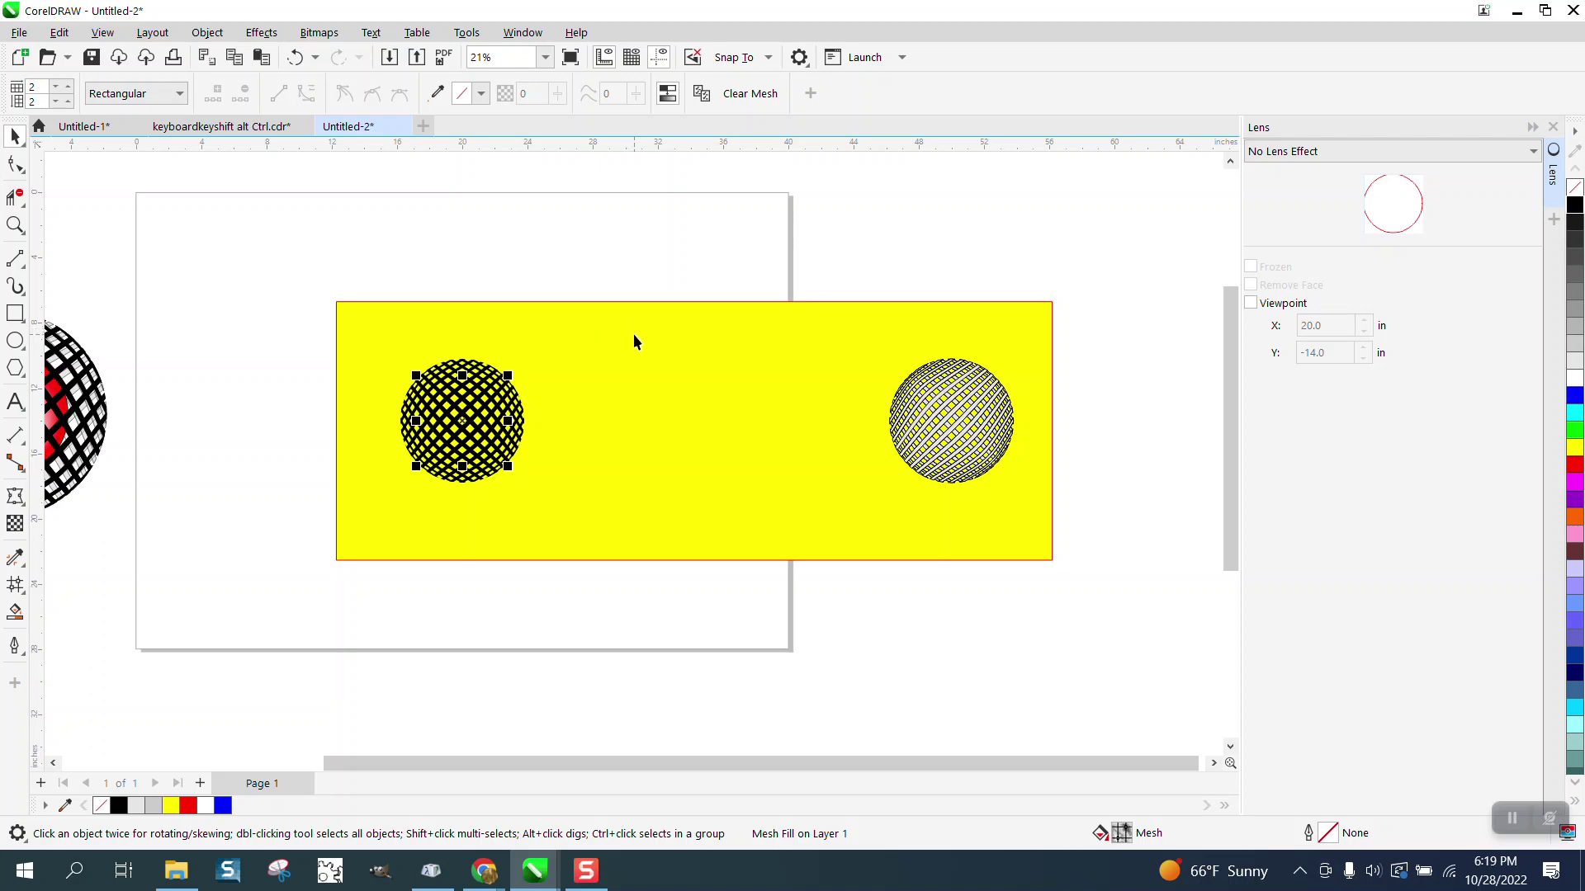
click(633, 334)
key(Delete)
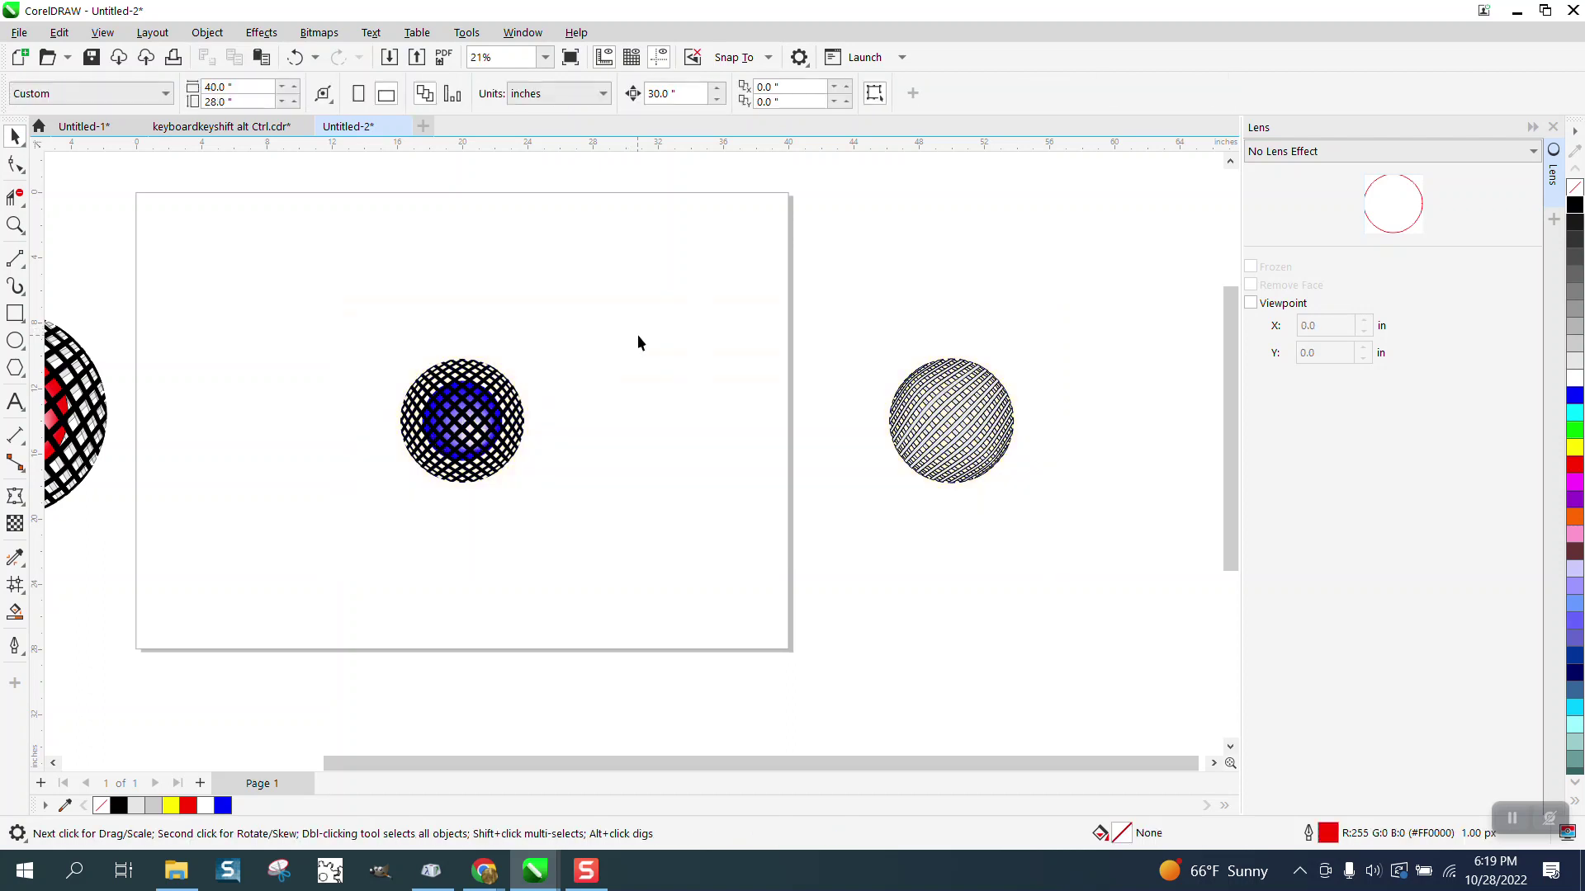
Group all pieces of the hatched right sphere together with Ctrl+G
click(943, 420)
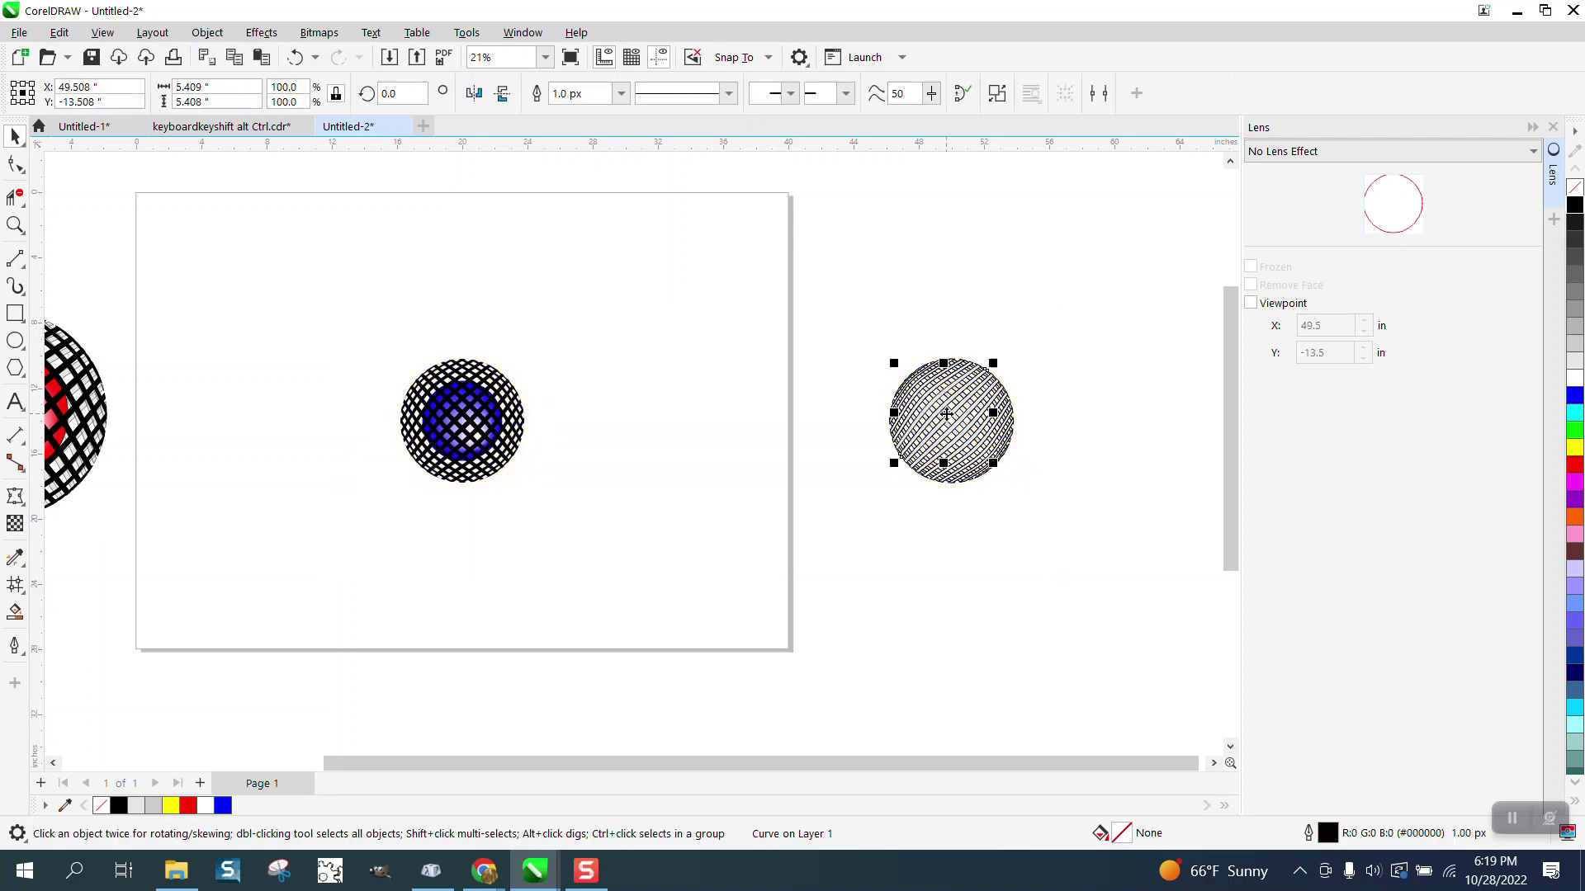
drag(866, 324, 1112, 525)
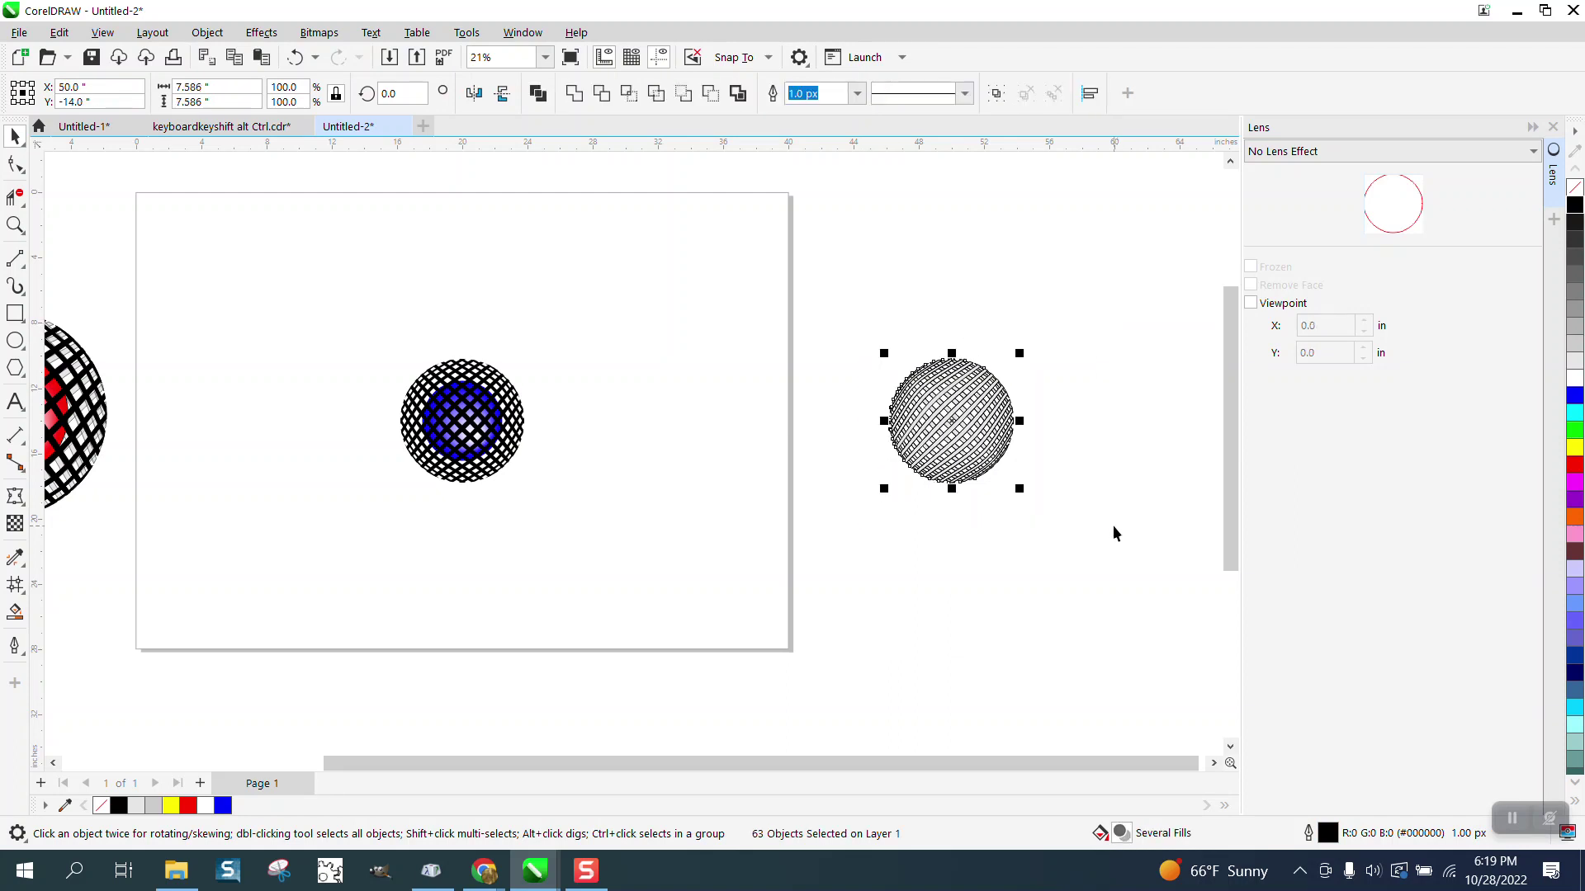
key(ctrl+g)
click(475, 443)
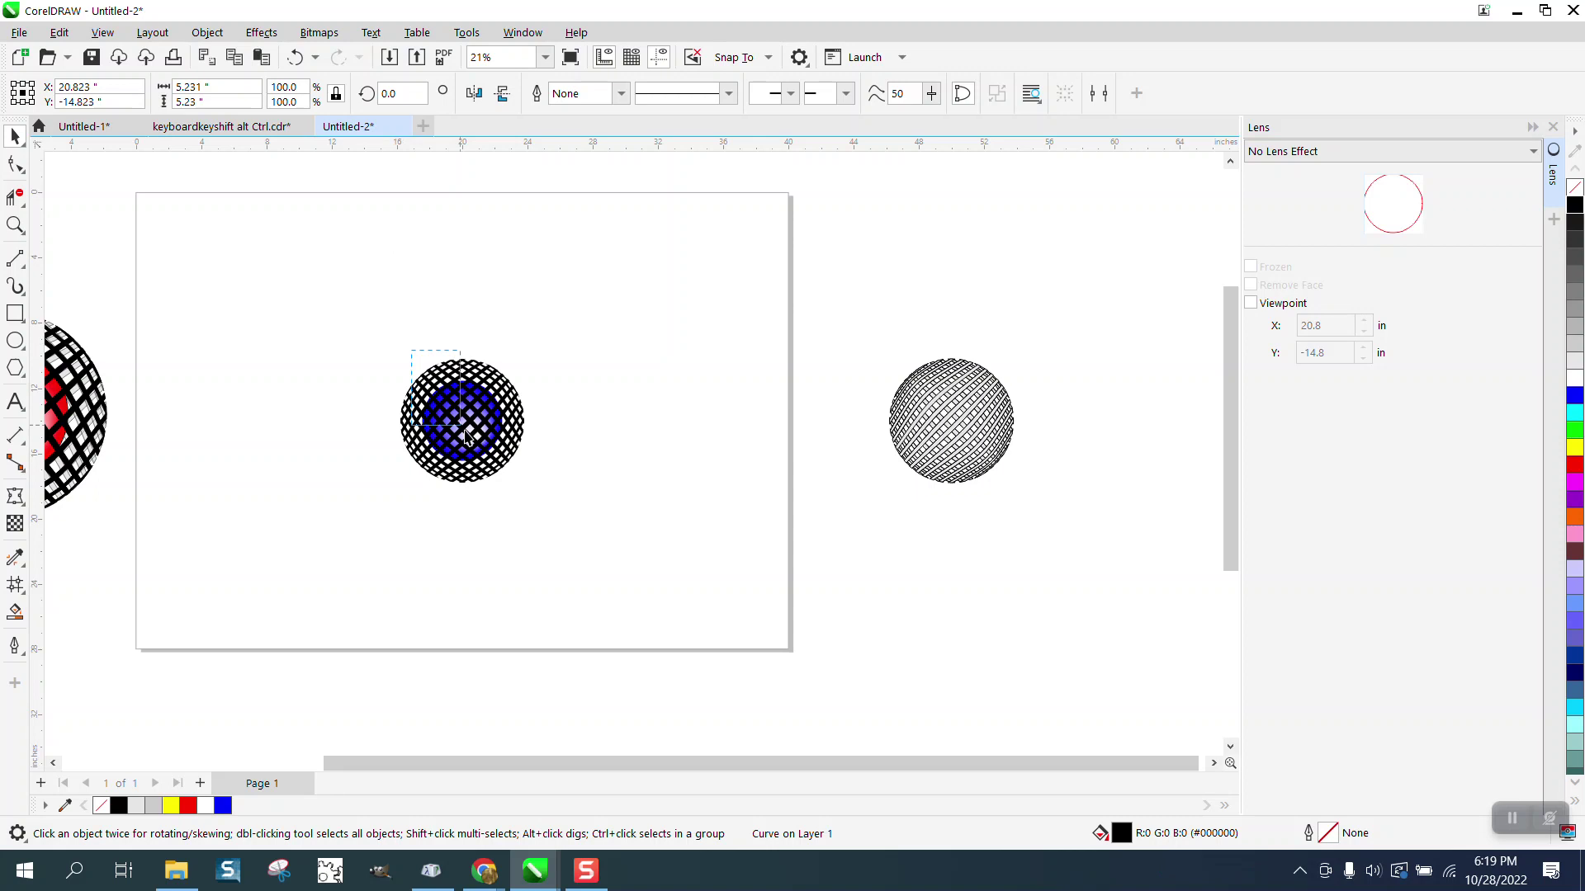
click(507, 468)
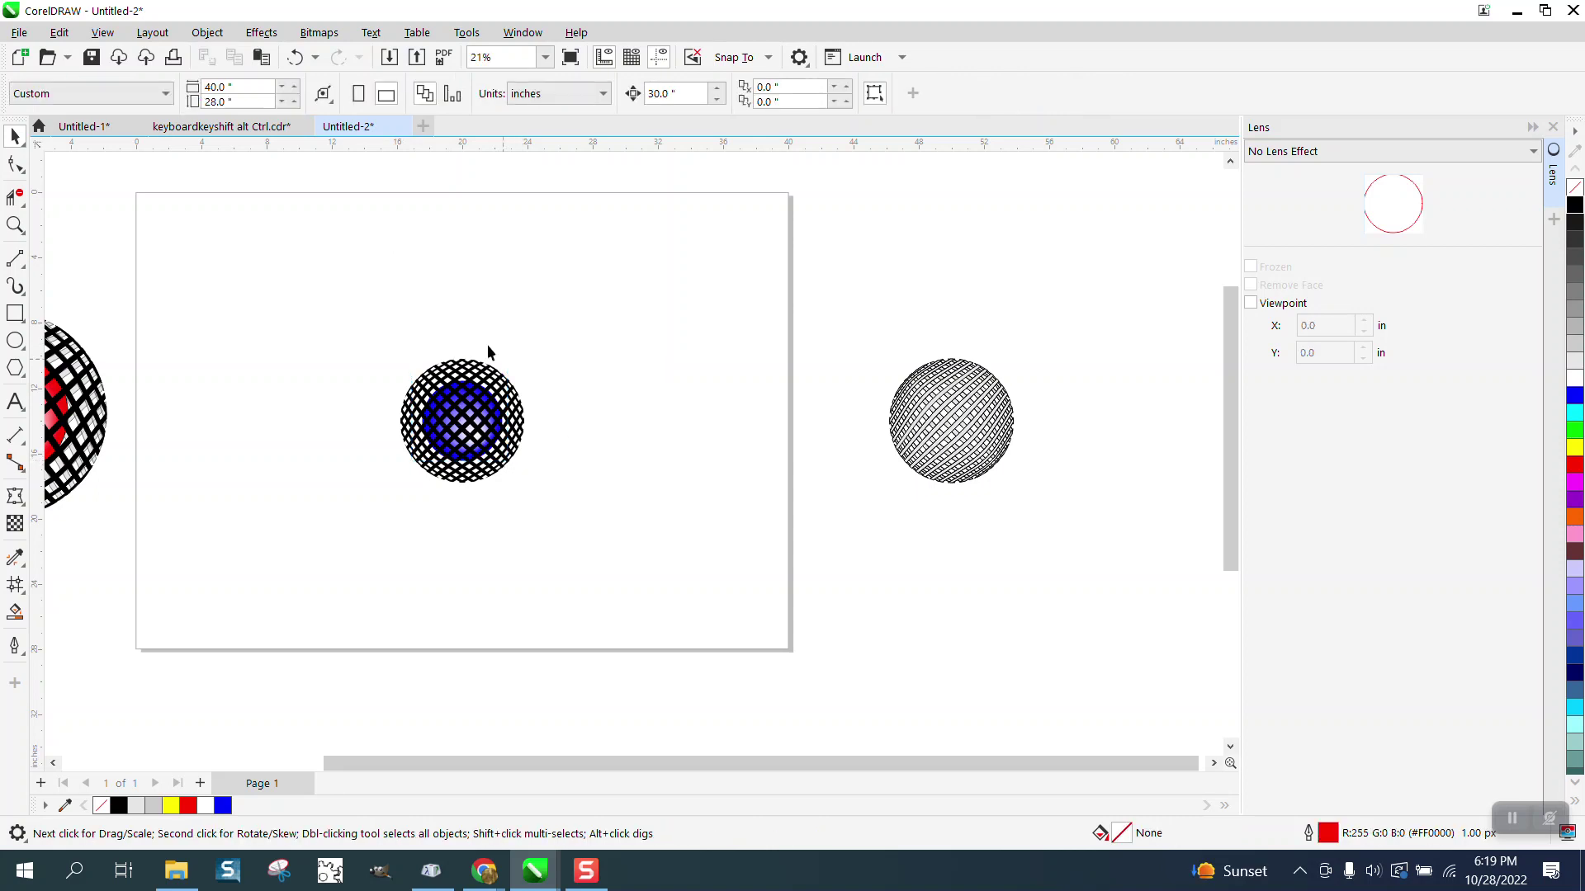
Undo four changes to restore the yellow rectangle, then delete the yellow rectangle
click(295, 62)
click(295, 62)
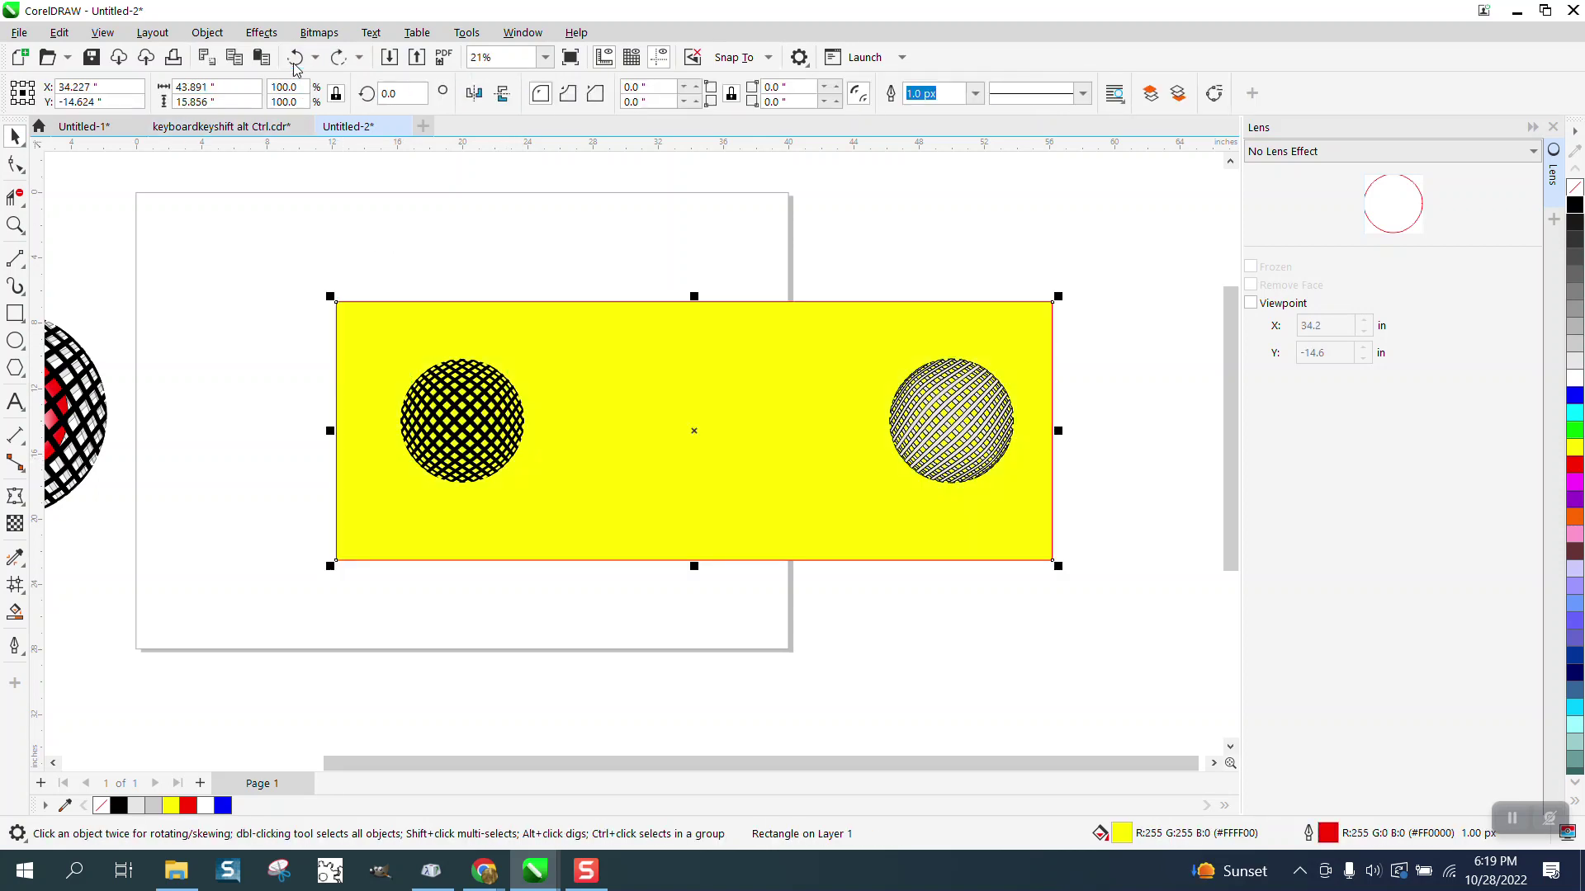
click(295, 63)
click(294, 63)
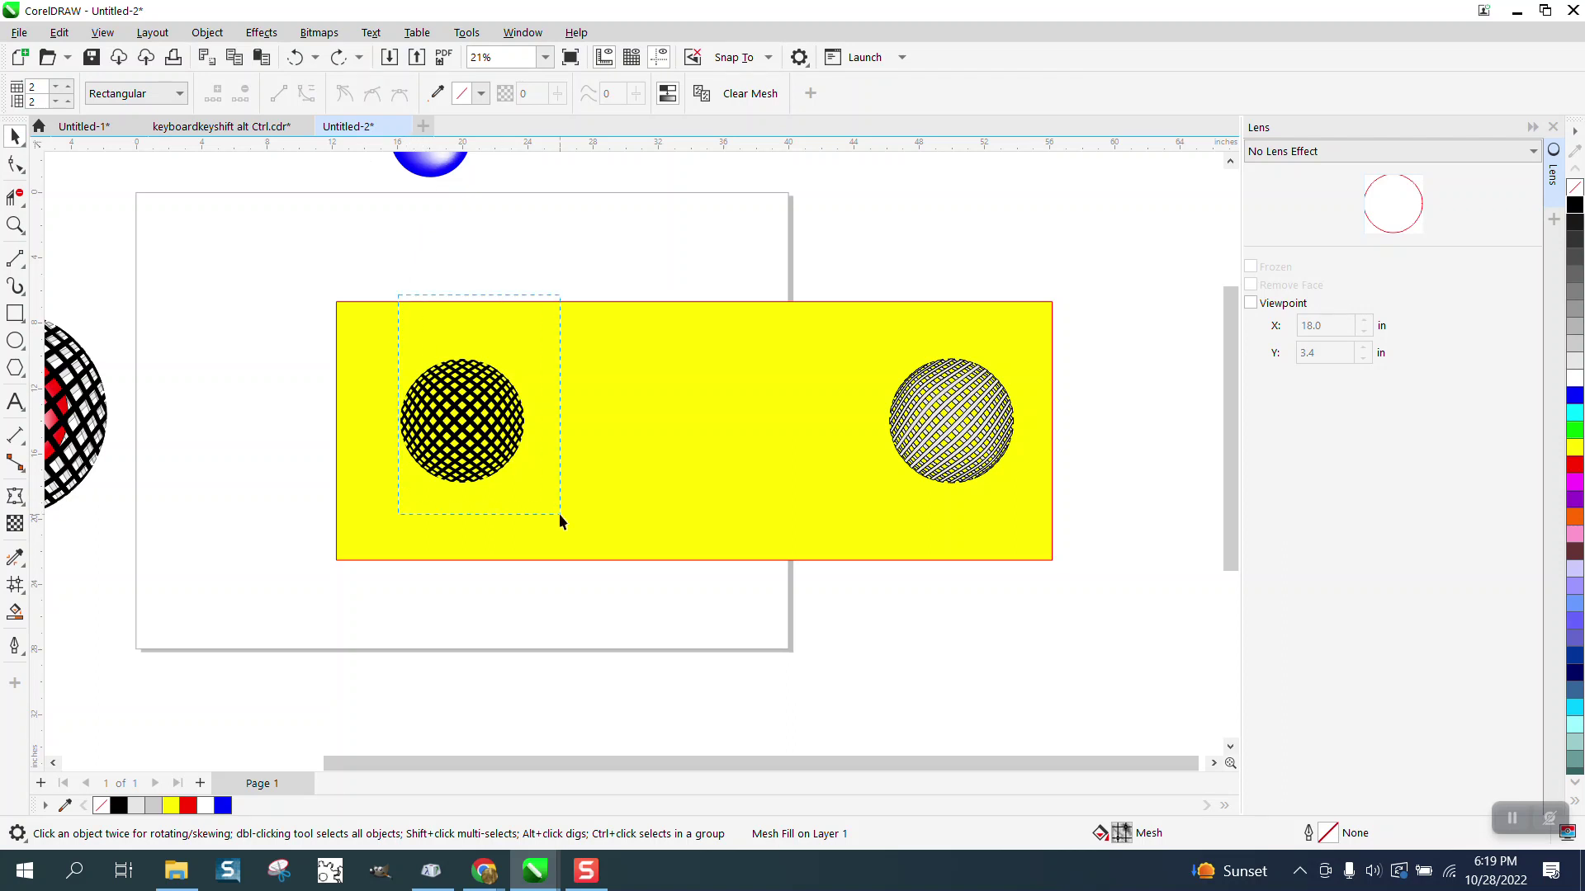
drag(560, 514, 564, 518)
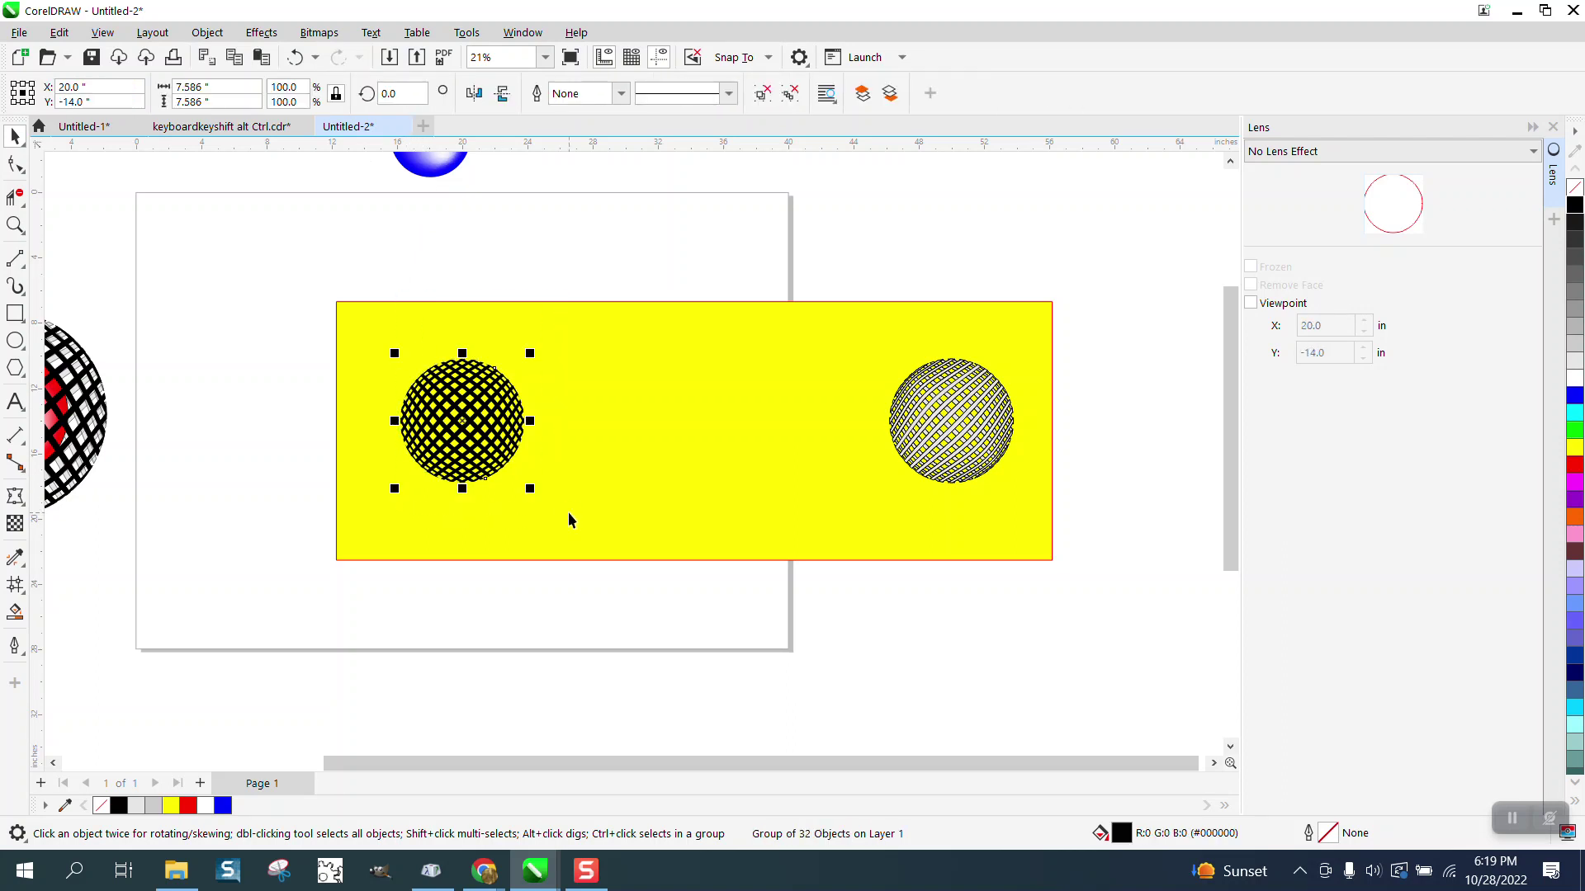
drag(832, 276, 1048, 540)
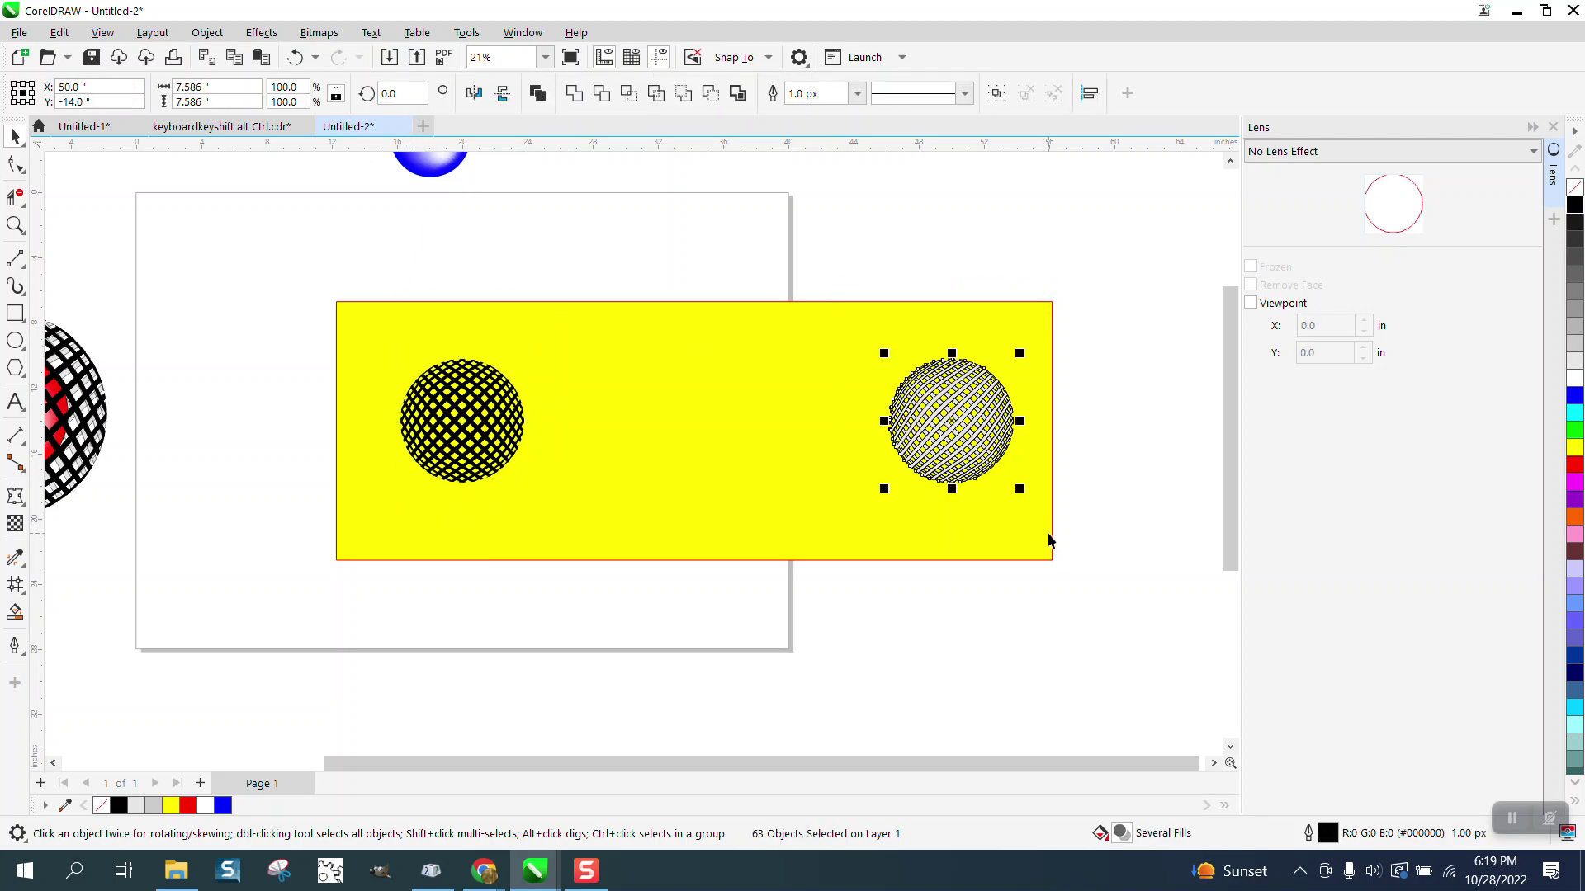
click(848, 502)
key(Delete)
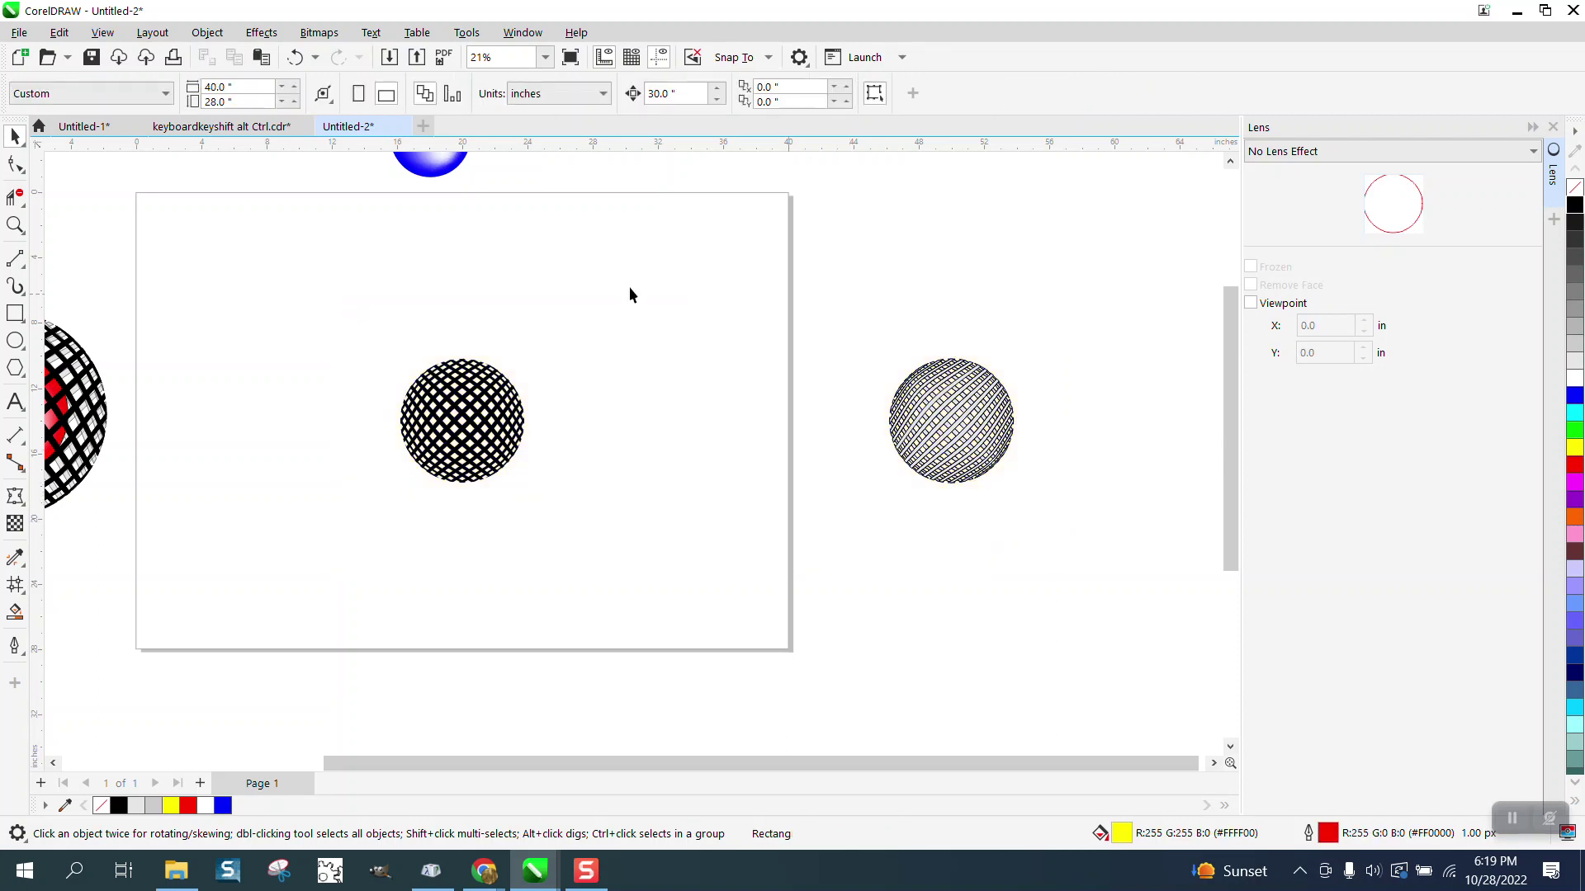
Centre the blue mesh ball on the page and send it behind the lattice sphere
click(438, 173)
key(p)
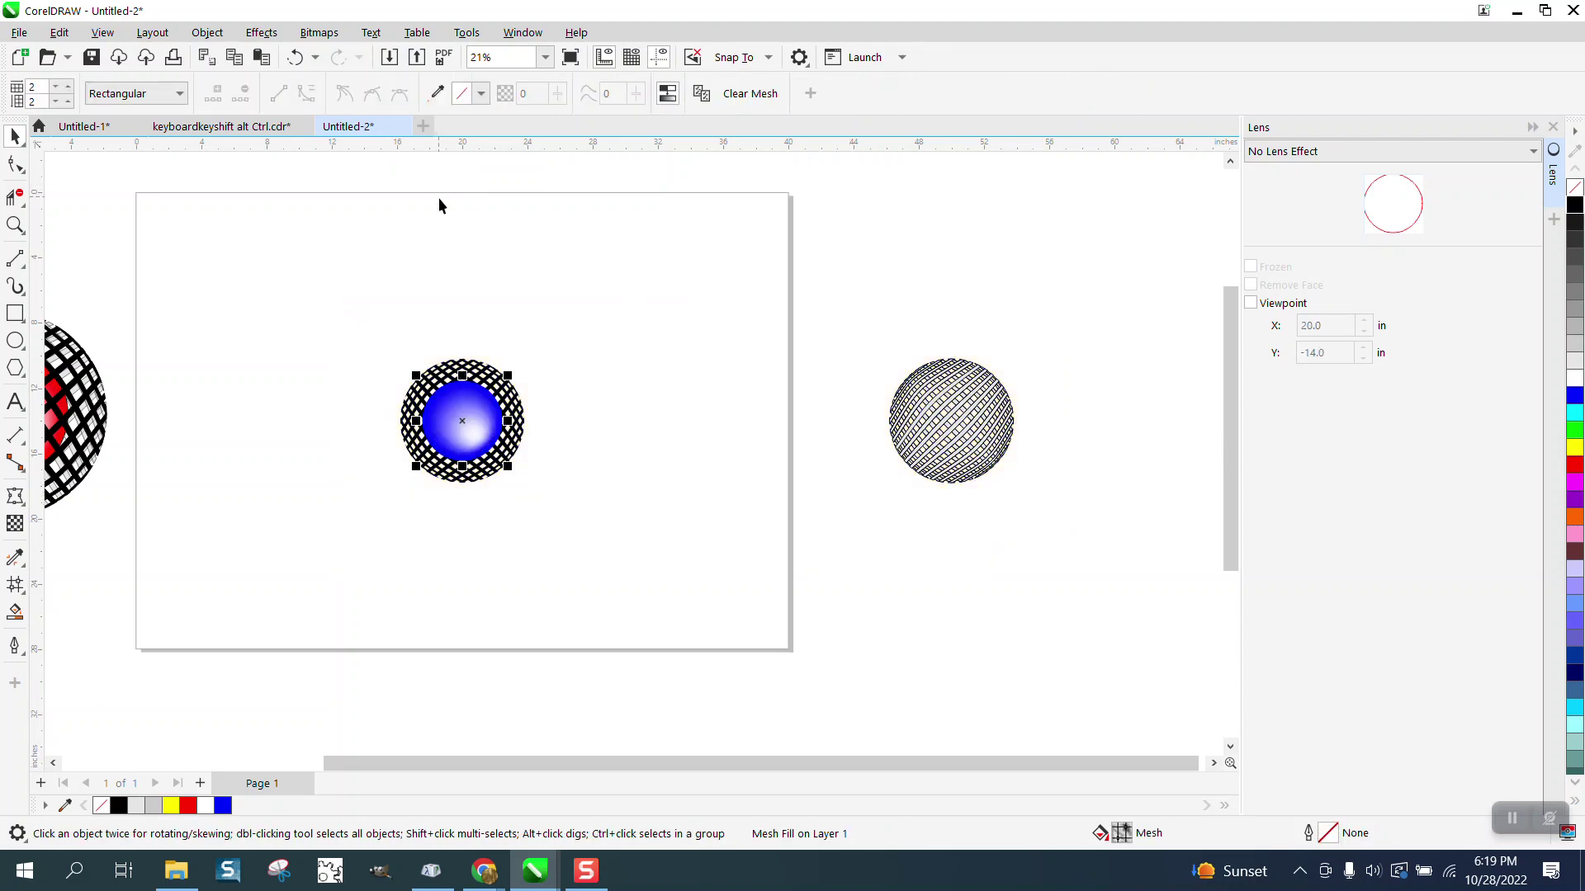
click(206, 32)
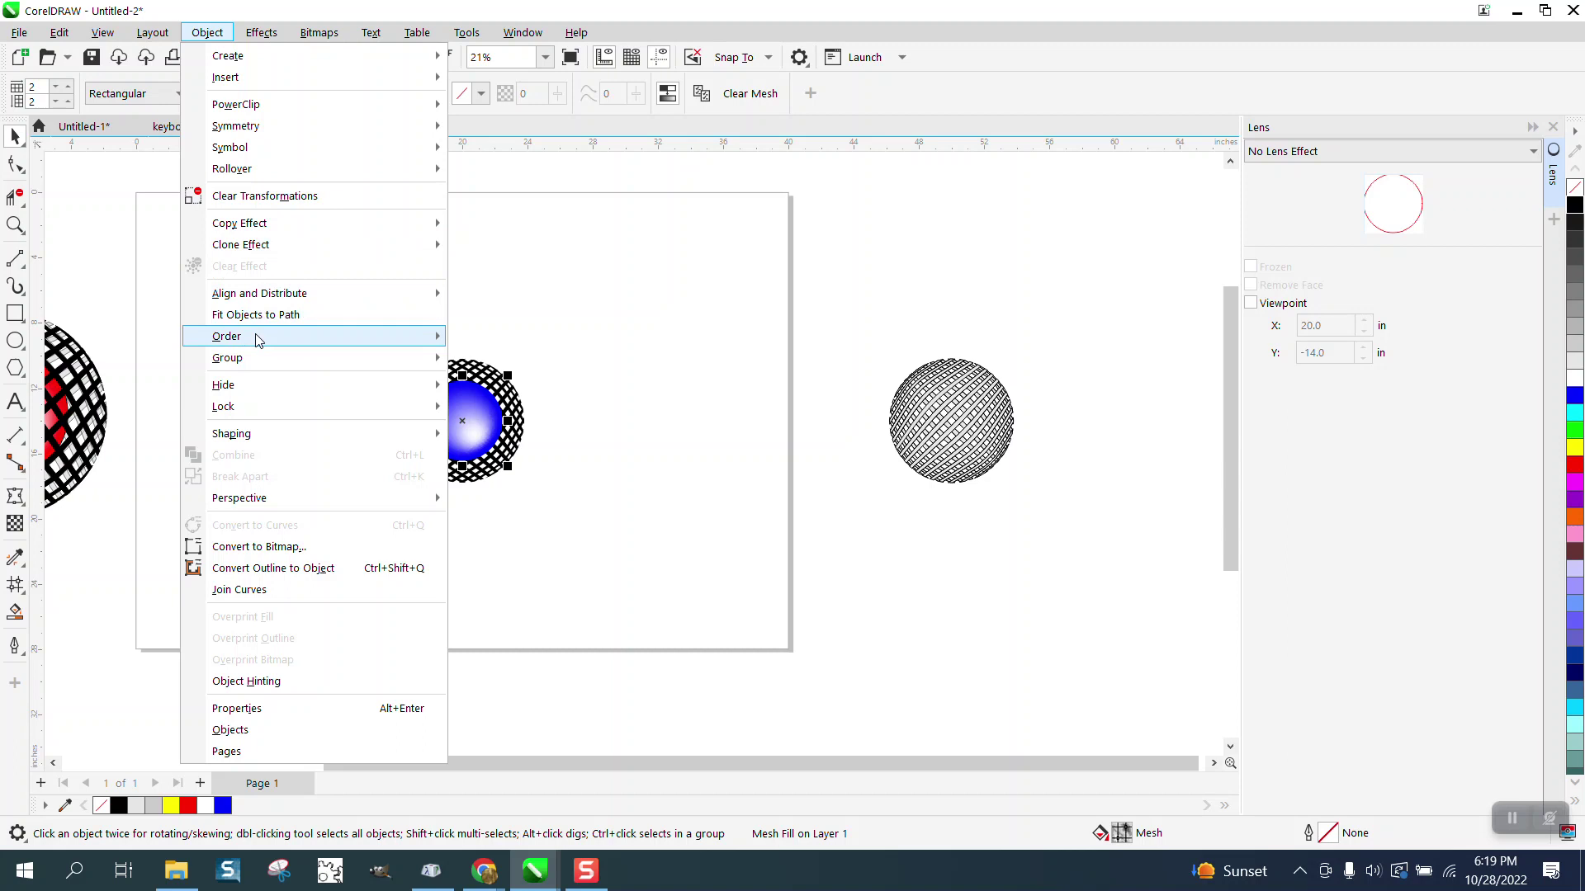
mouse_move(256, 336)
click(485, 361)
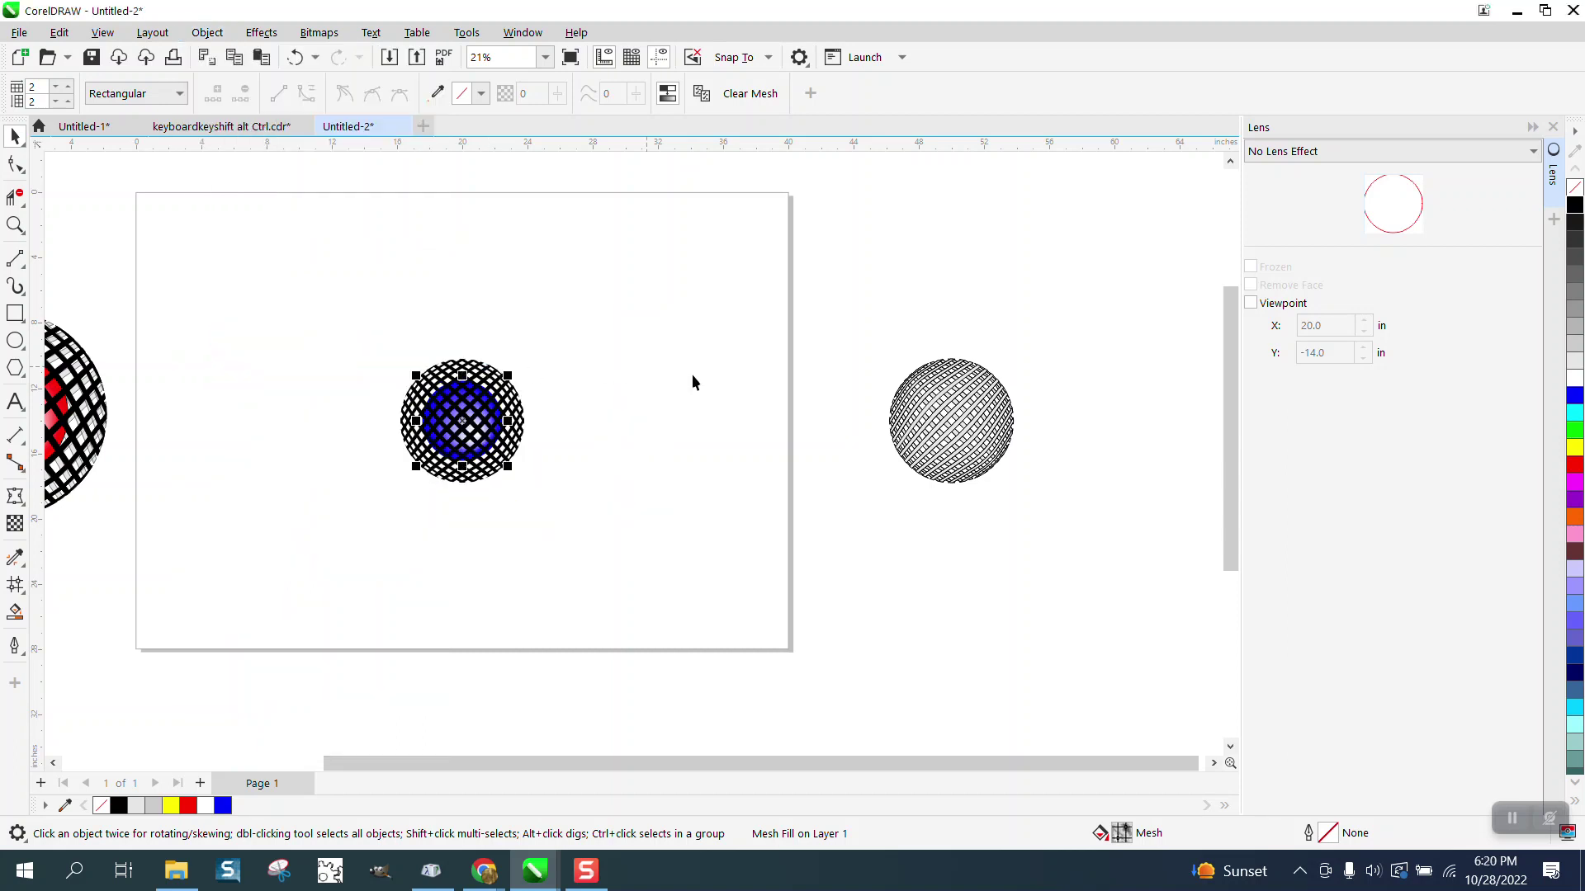
Centre the hatched sphere group on the page and send it behind the blue ball
click(969, 428)
key(p)
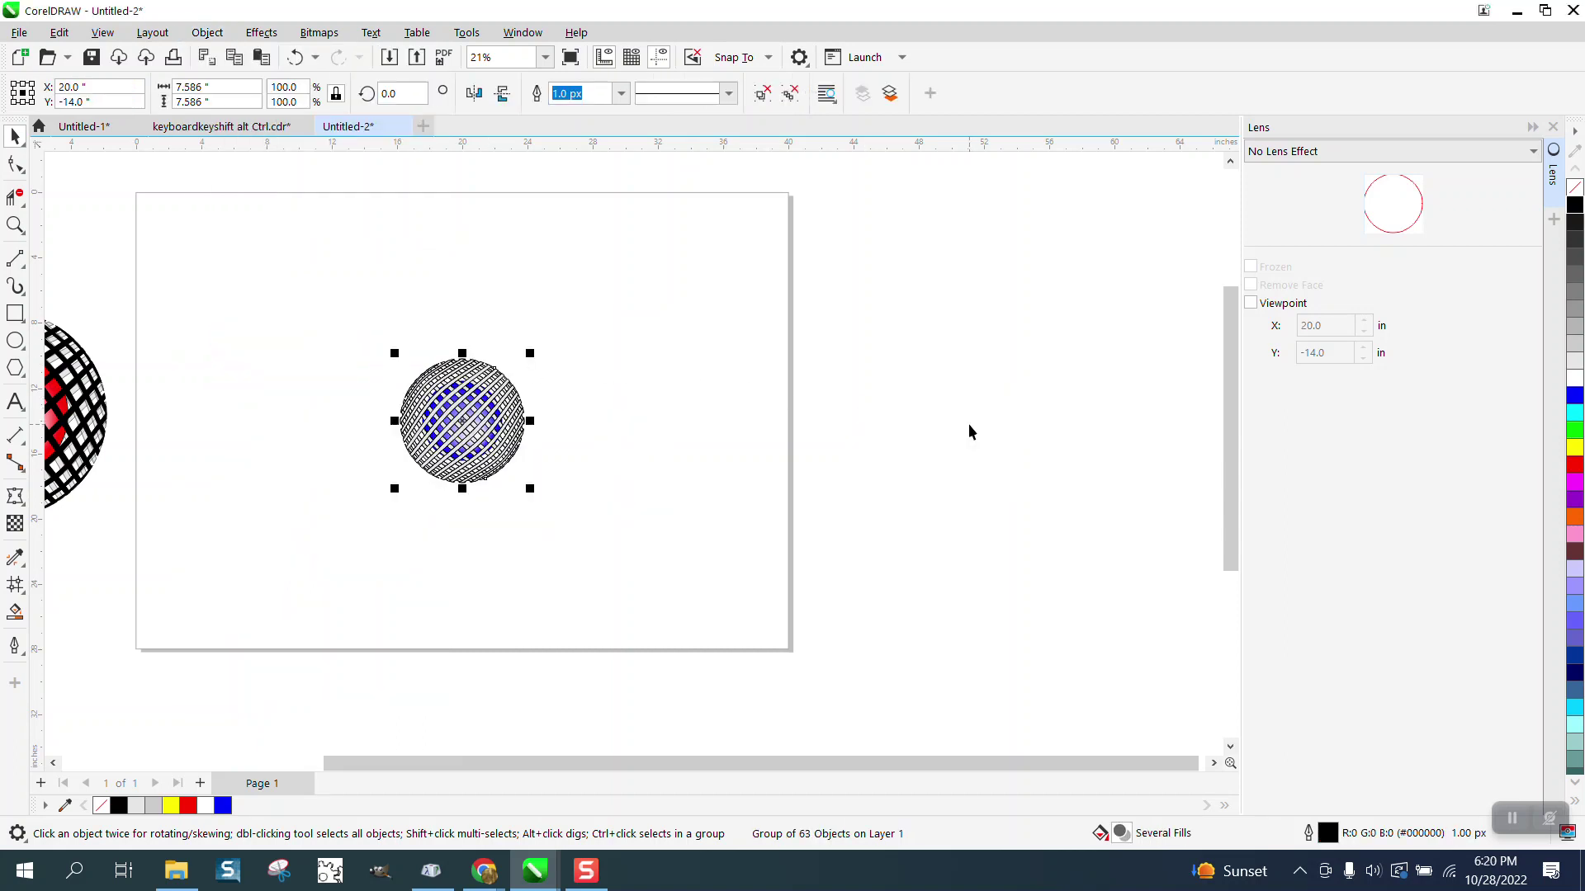
click(207, 32)
mouse_move(262, 336)
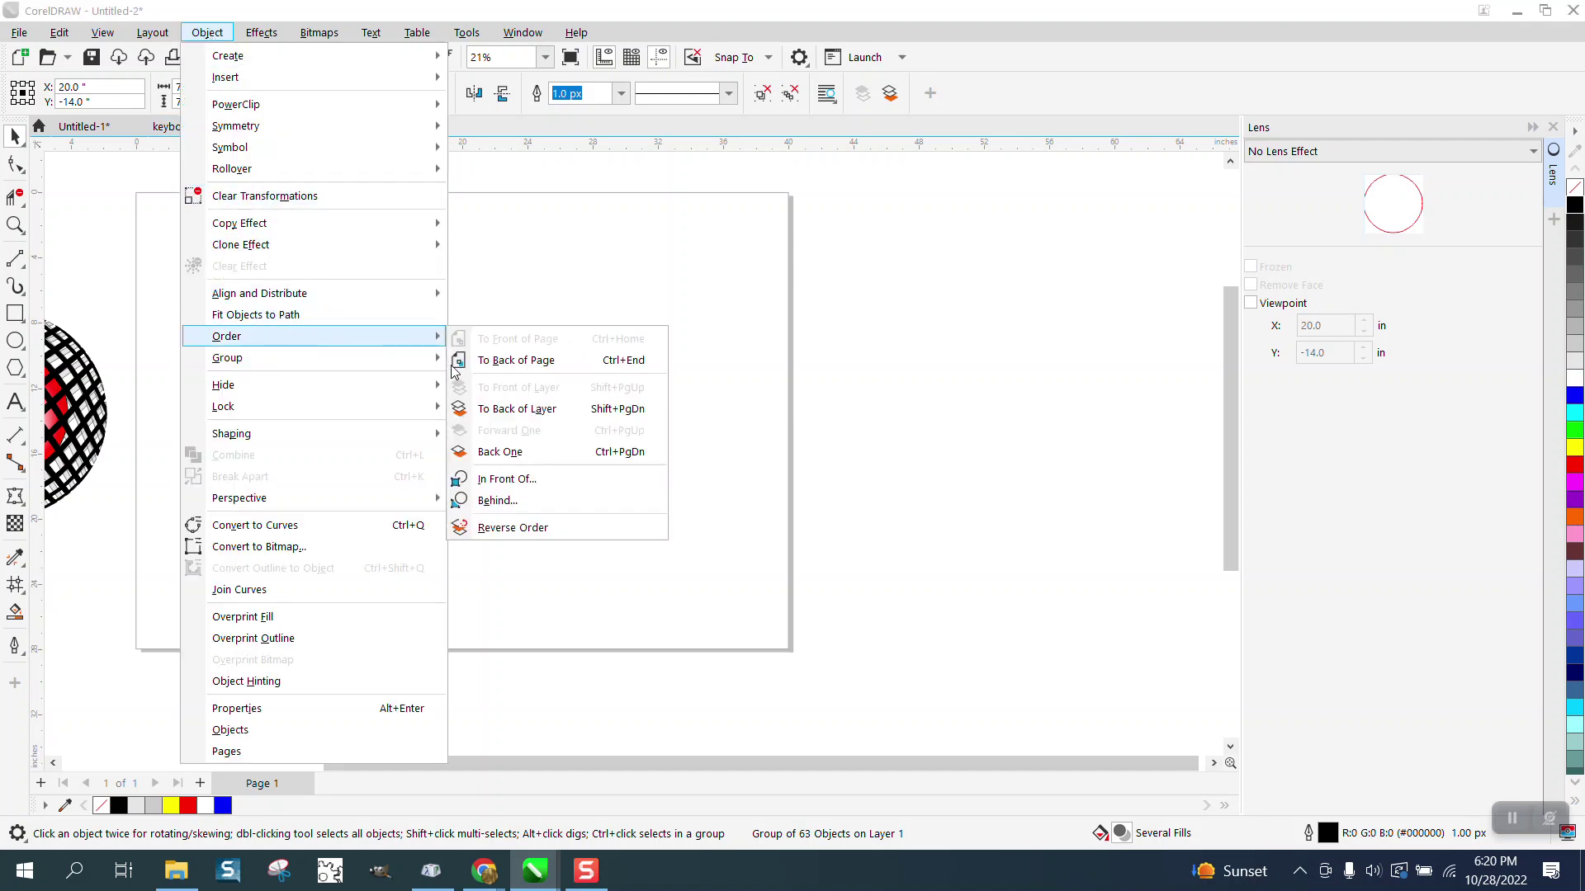
click(529, 364)
Rotate the wire-mesh sphere group to 4.564 degrees using its corner rotate handle
click(15, 225)
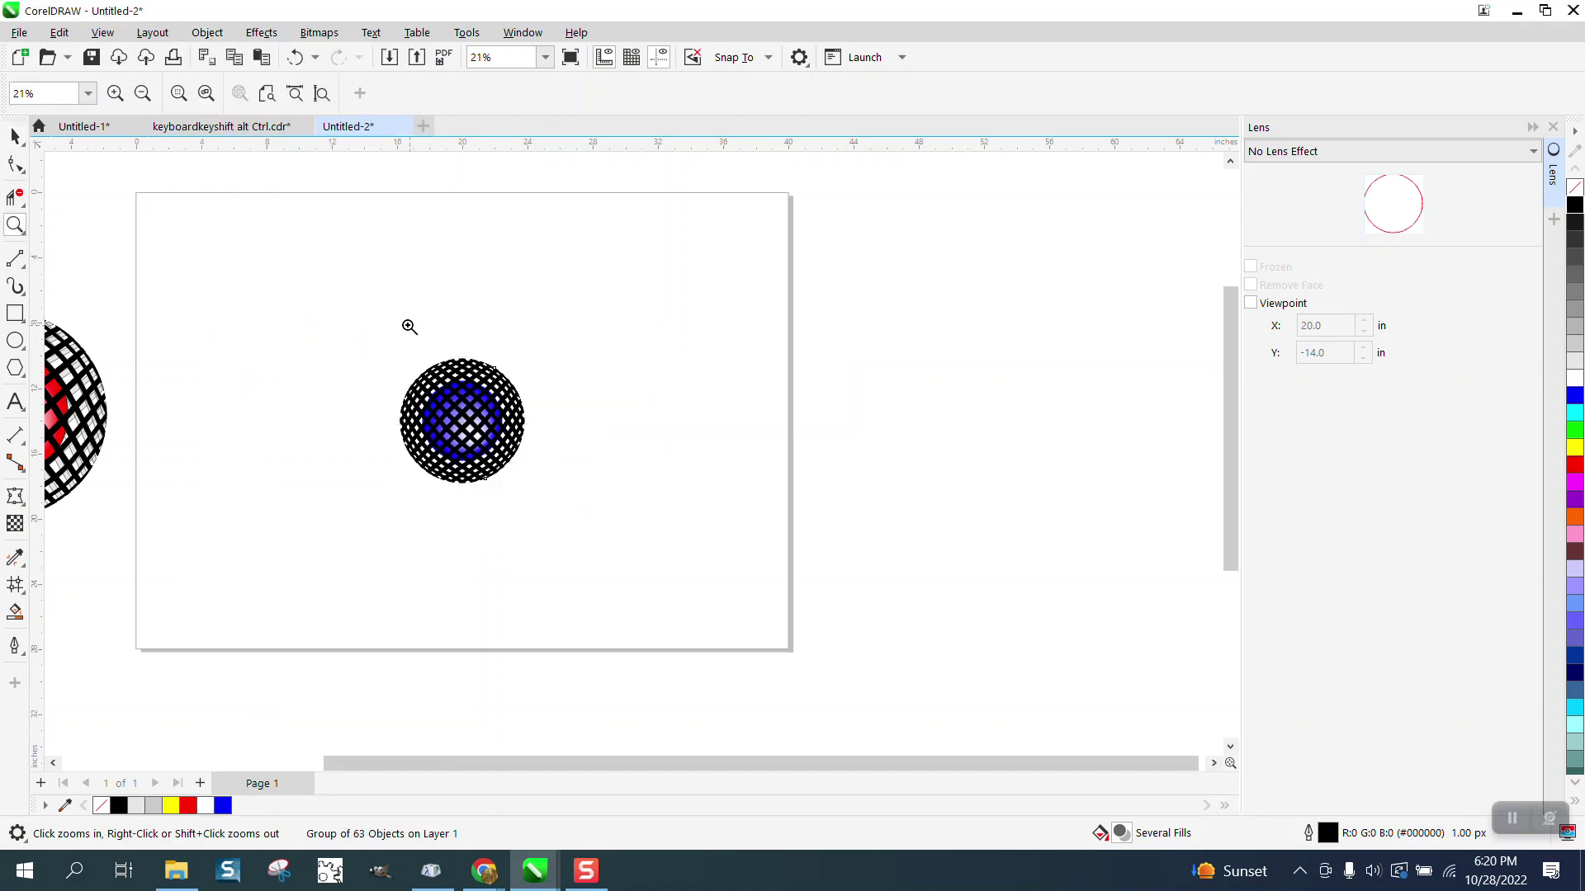
drag(382, 340, 846, 623)
click(15, 136)
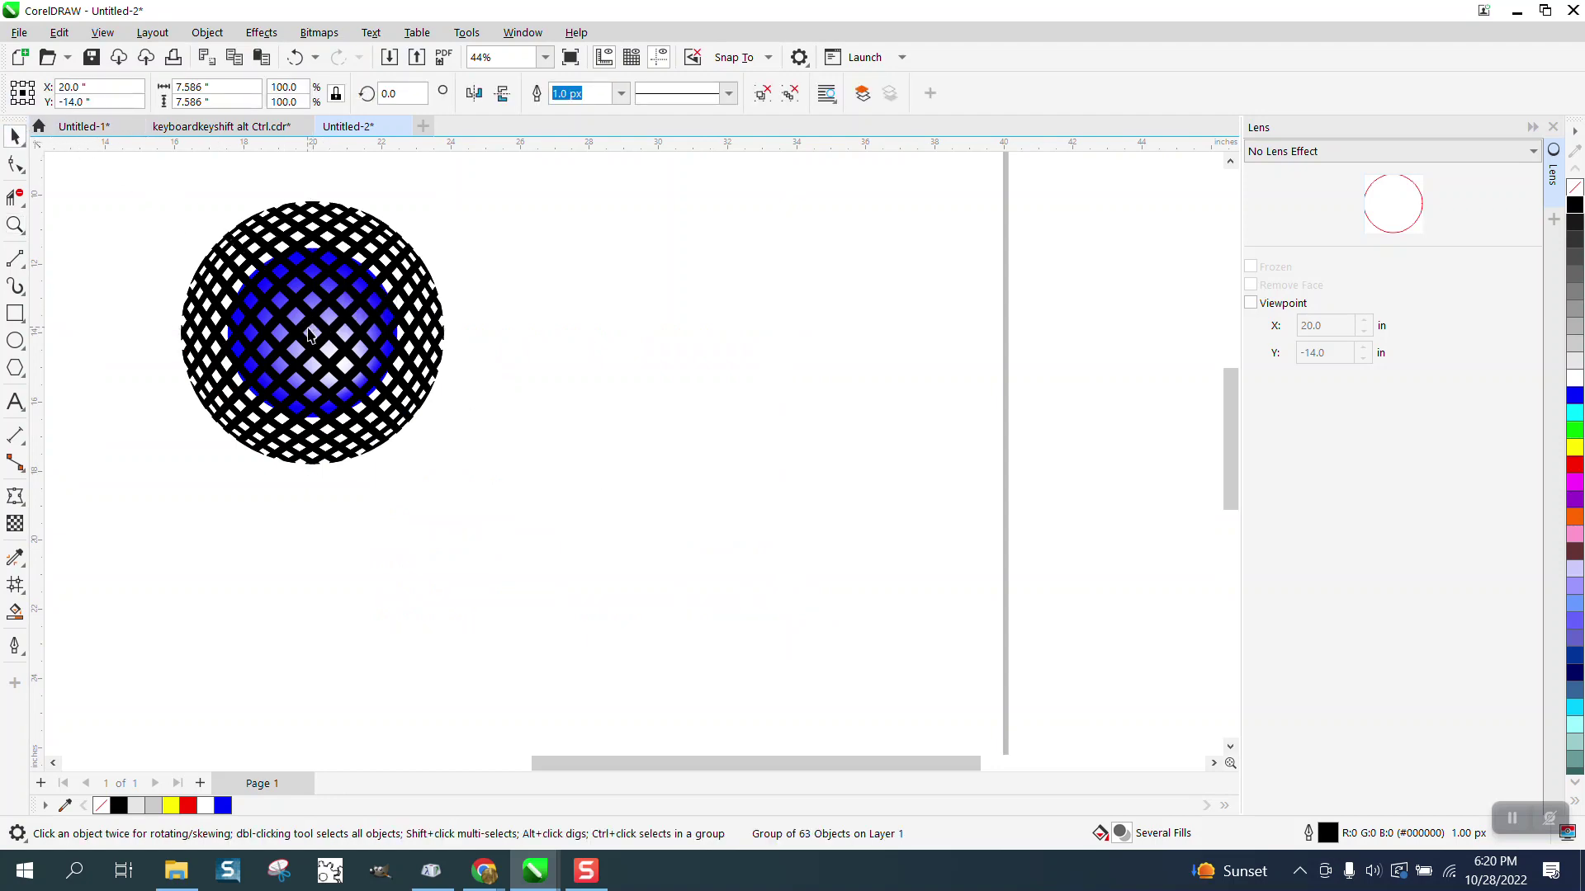
click(322, 320)
drag(457, 195, 448, 190)
click(16, 224)
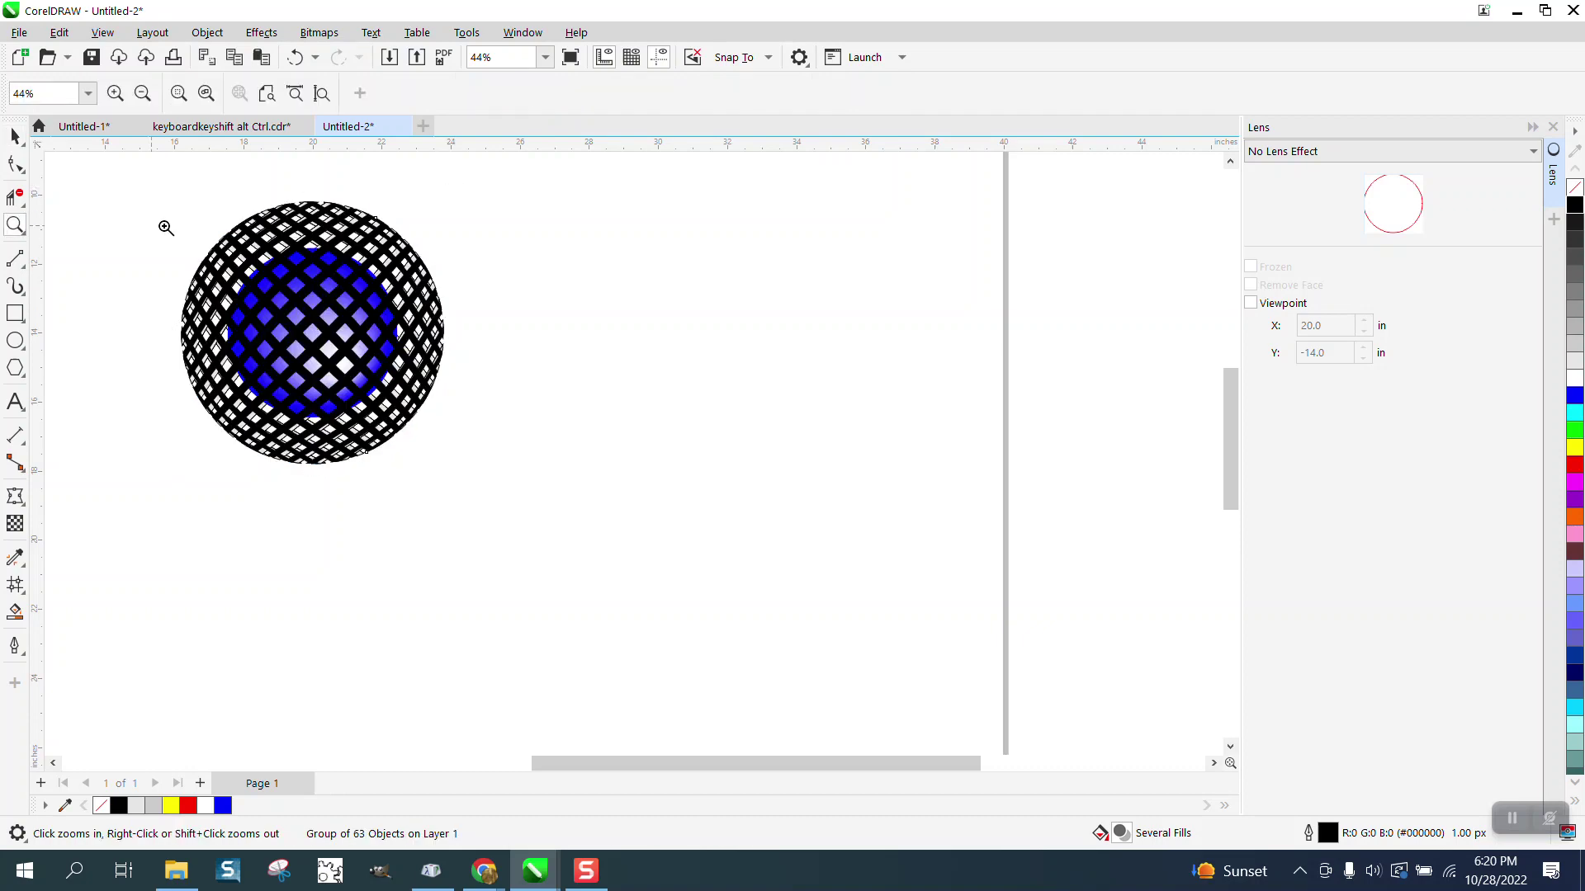
click(240, 252)
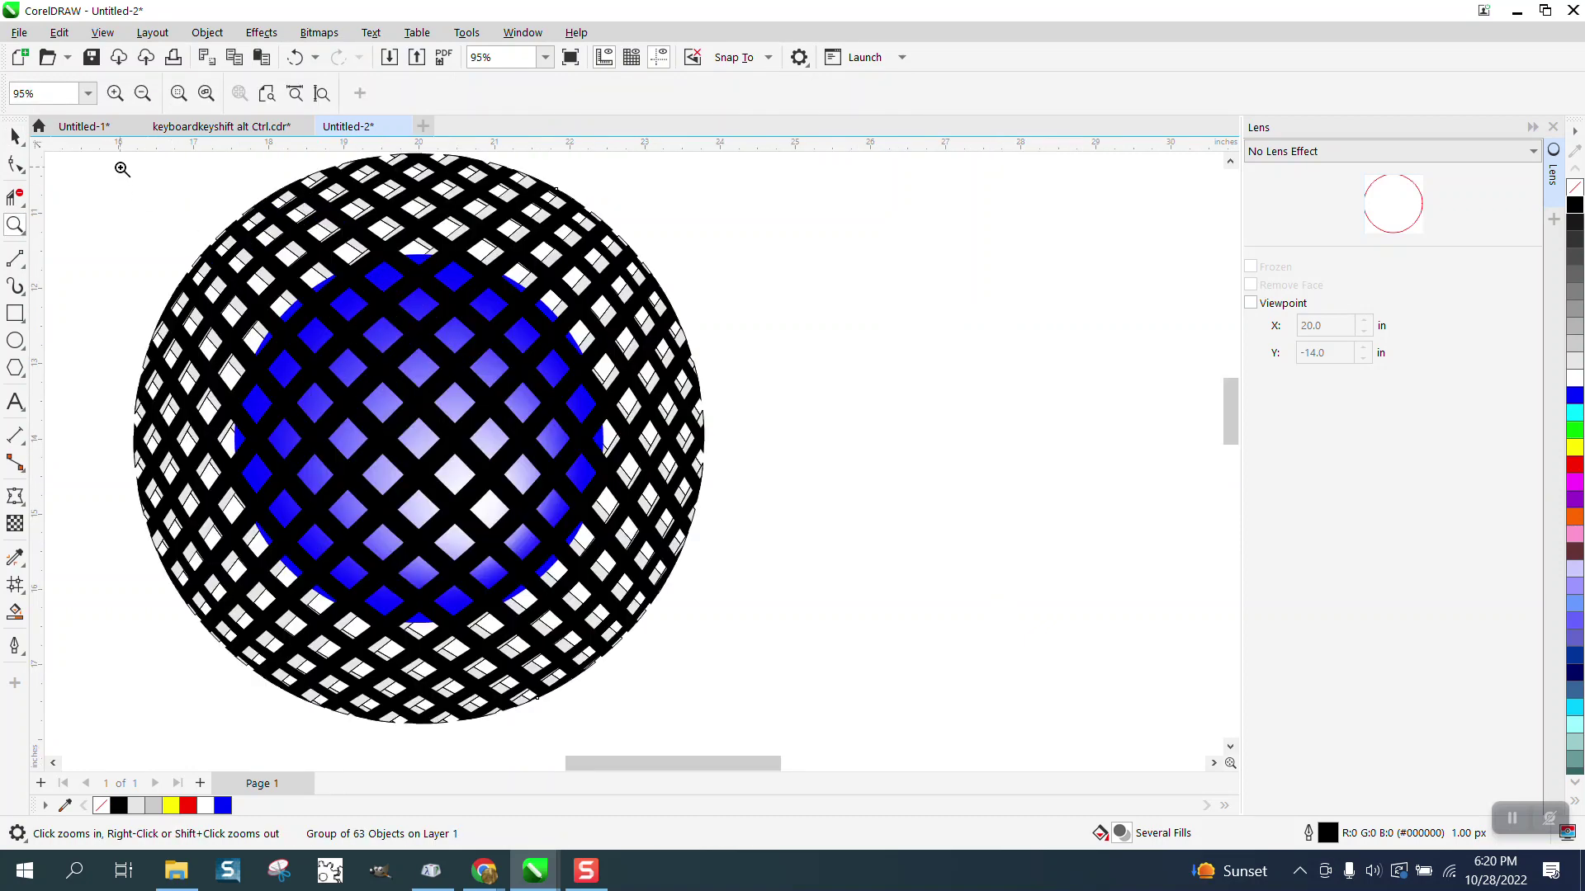
click(17, 136)
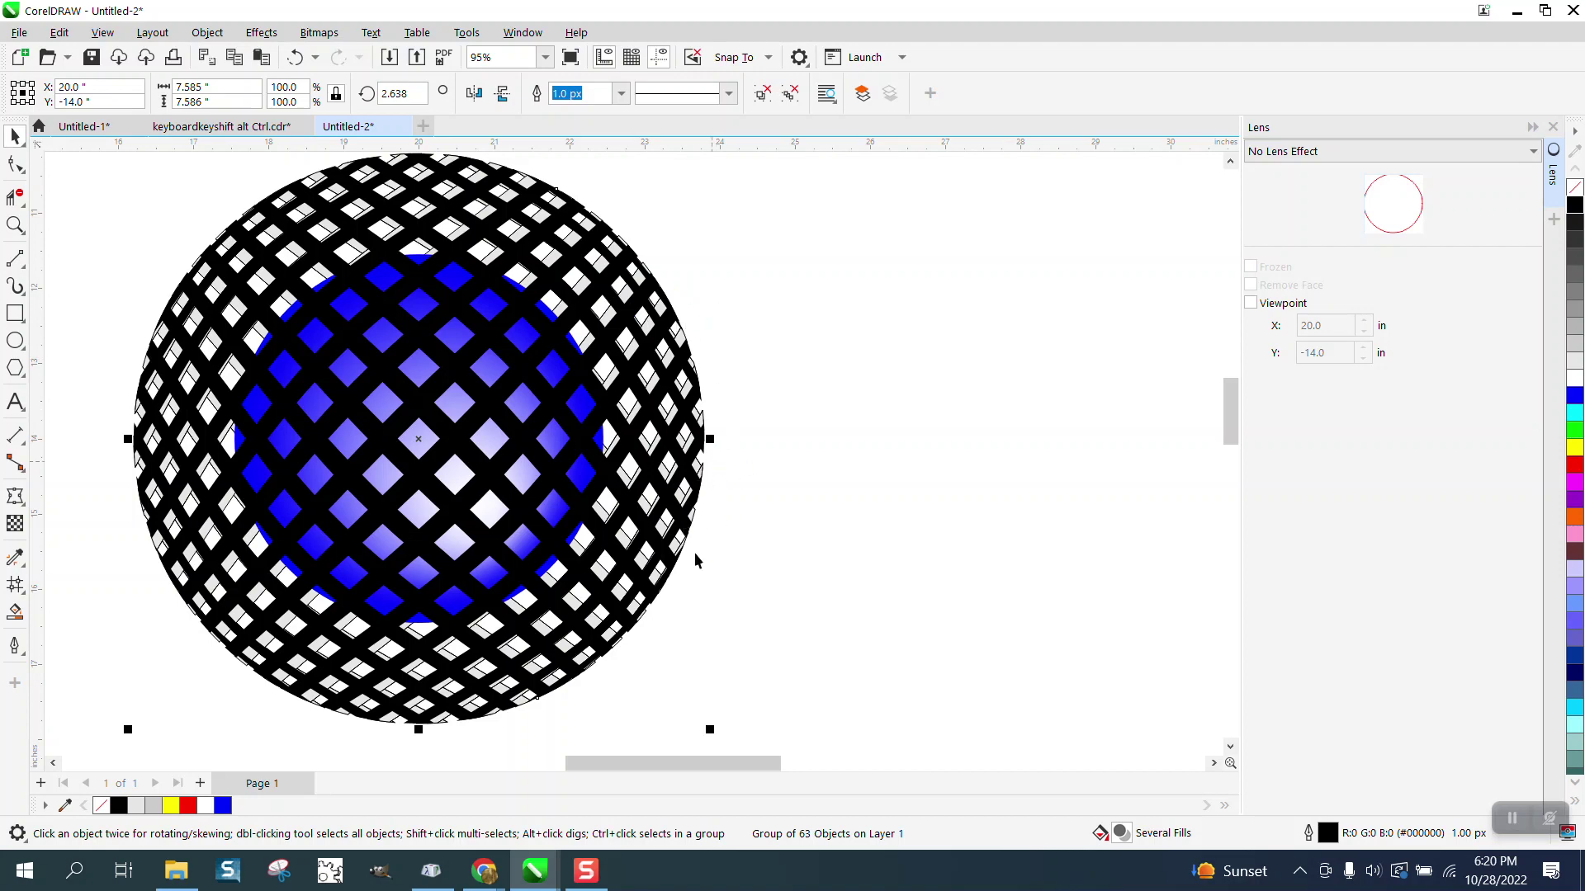
click(419, 444)
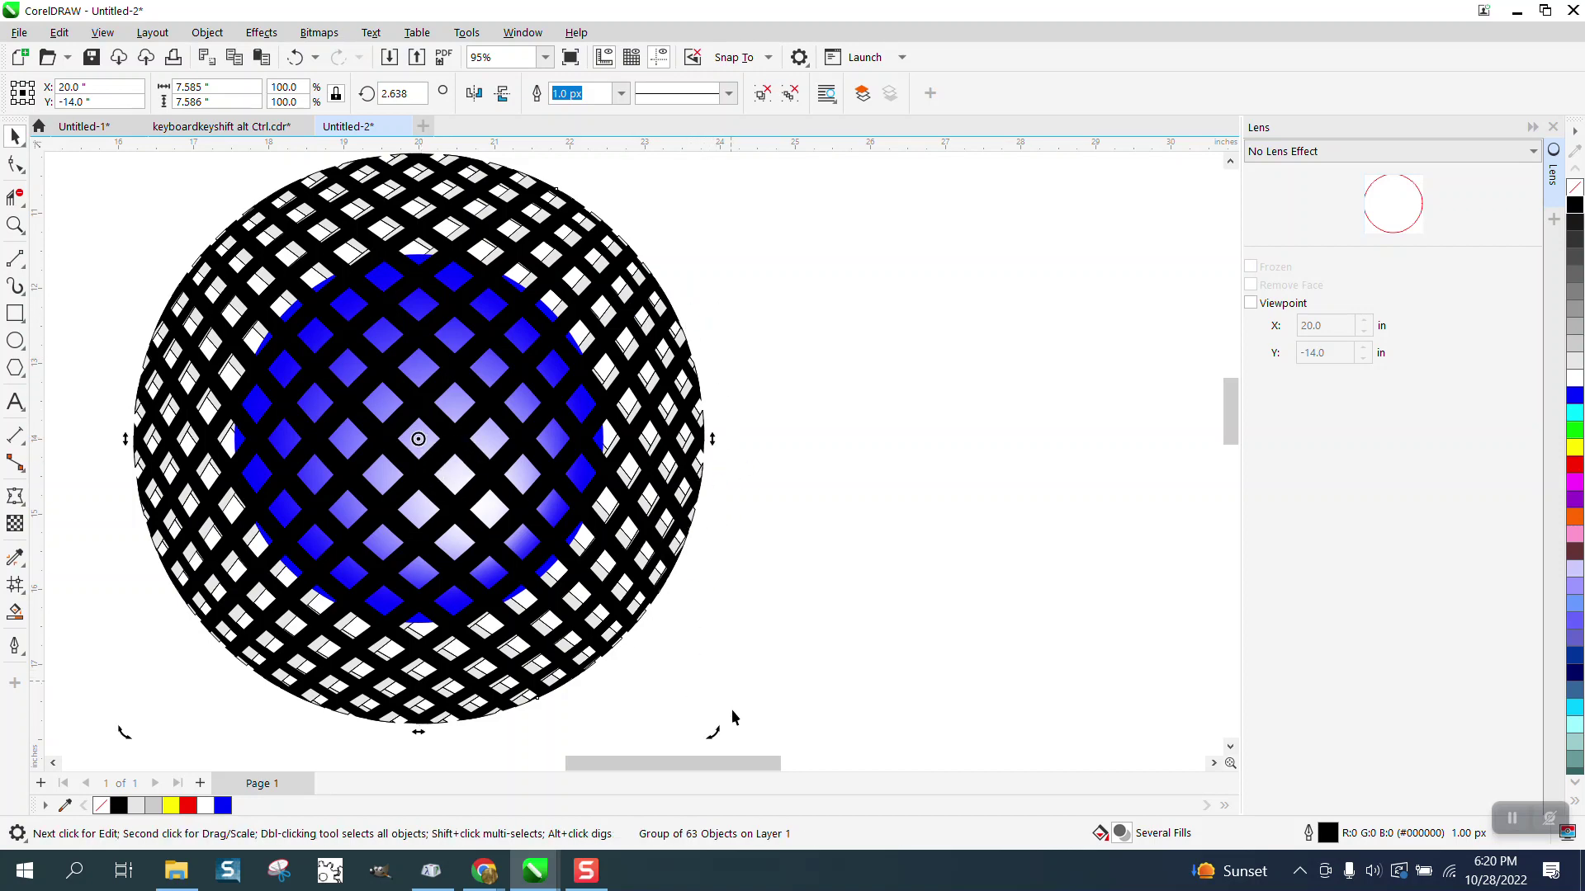
drag(715, 732, 718, 732)
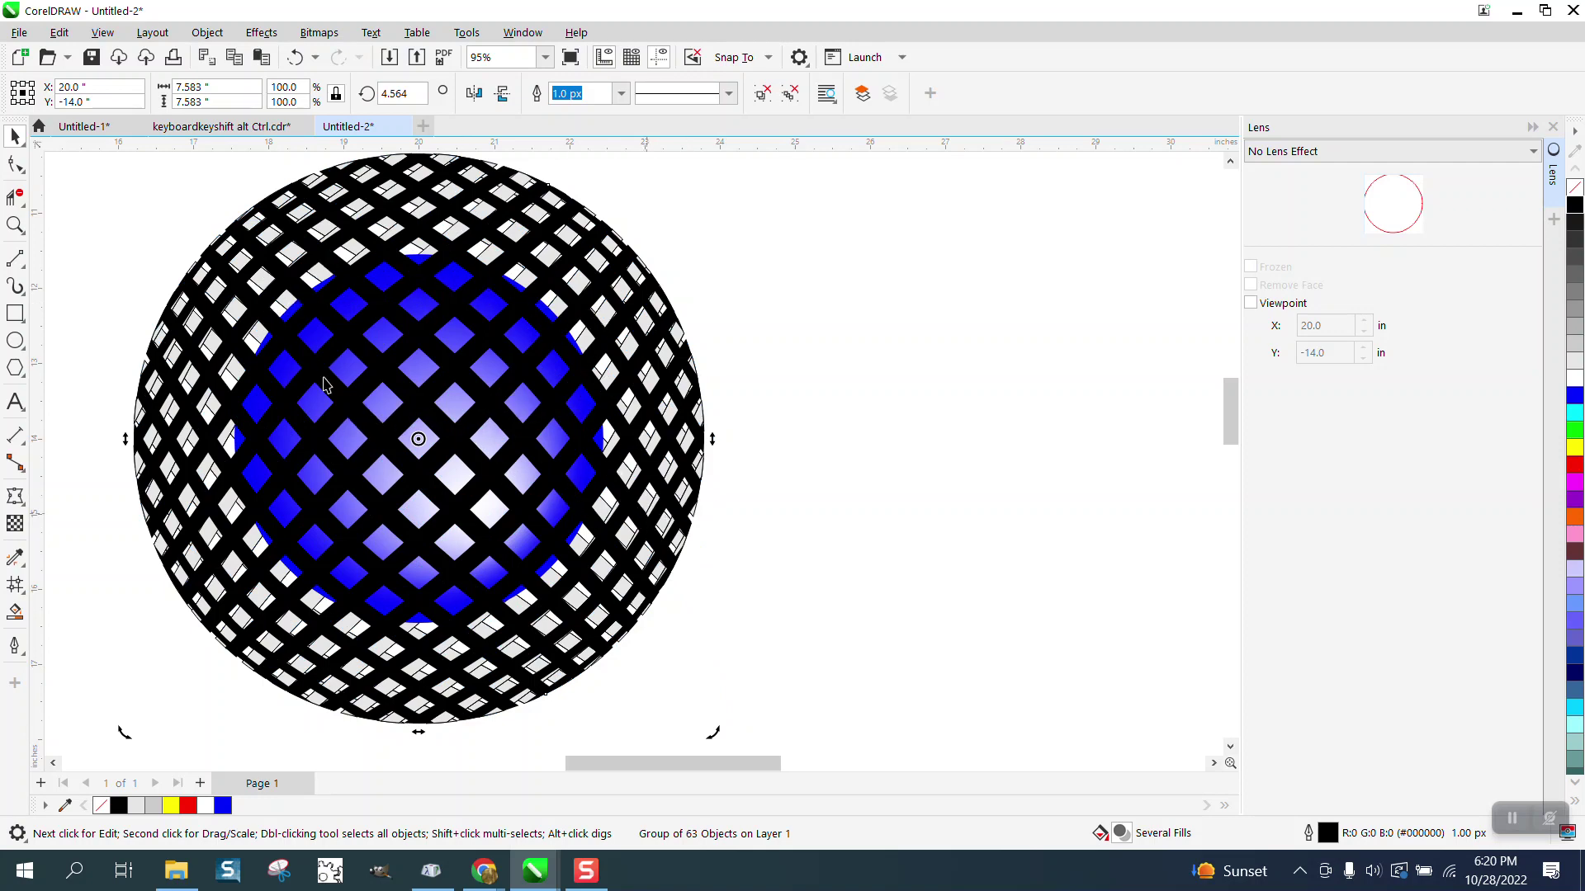
Zoom in to inspect the rotated sphere and its mesh edge
scroll(772, 350, down, 1)
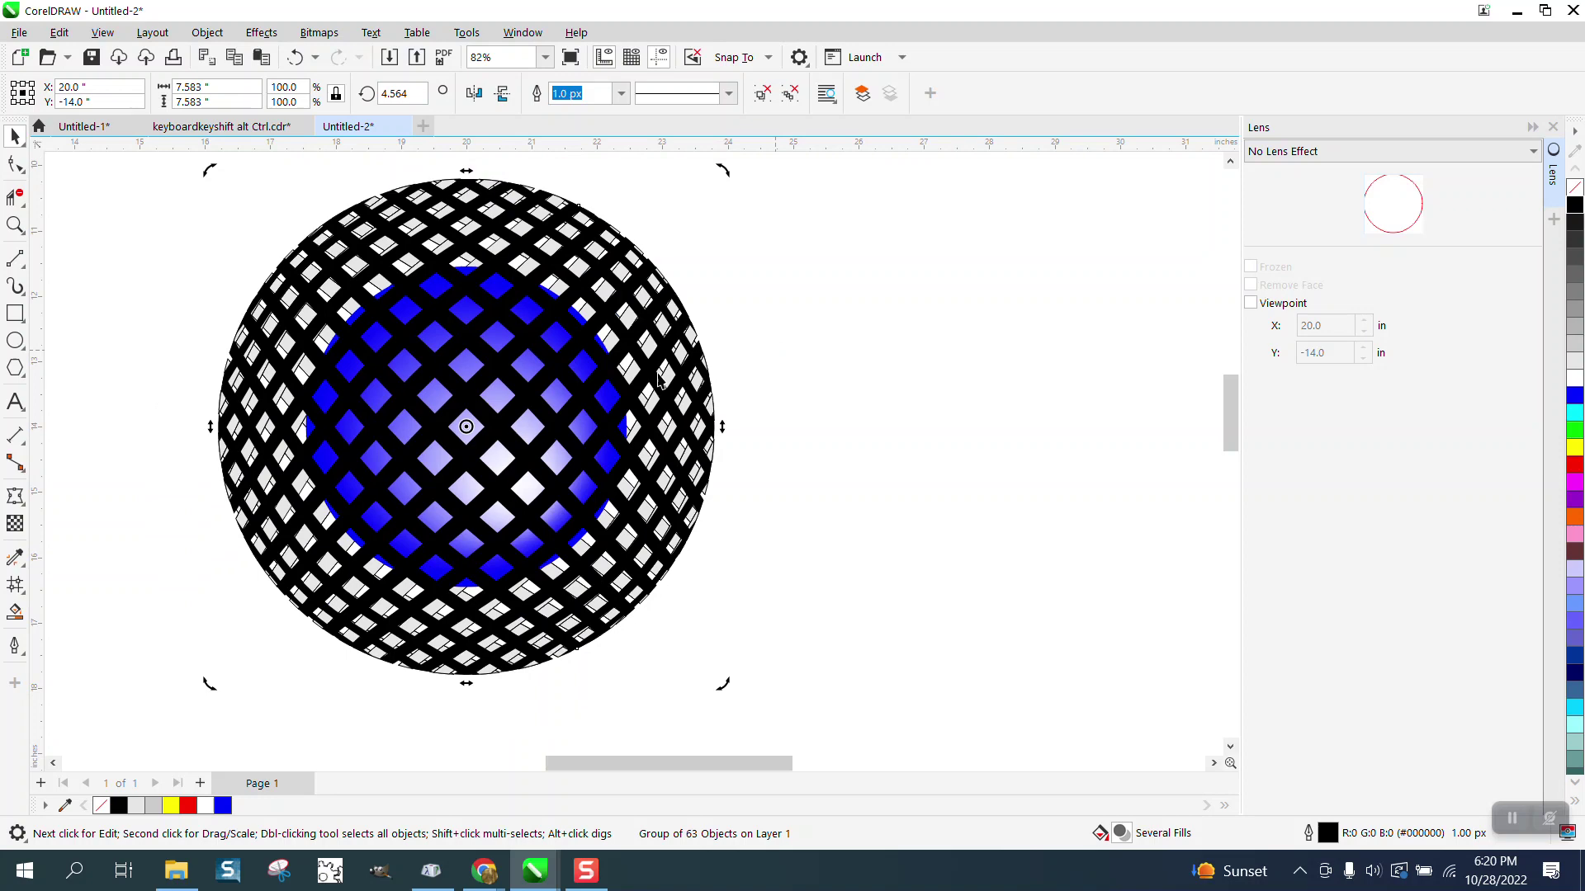
scroll(586, 356, down, 3)
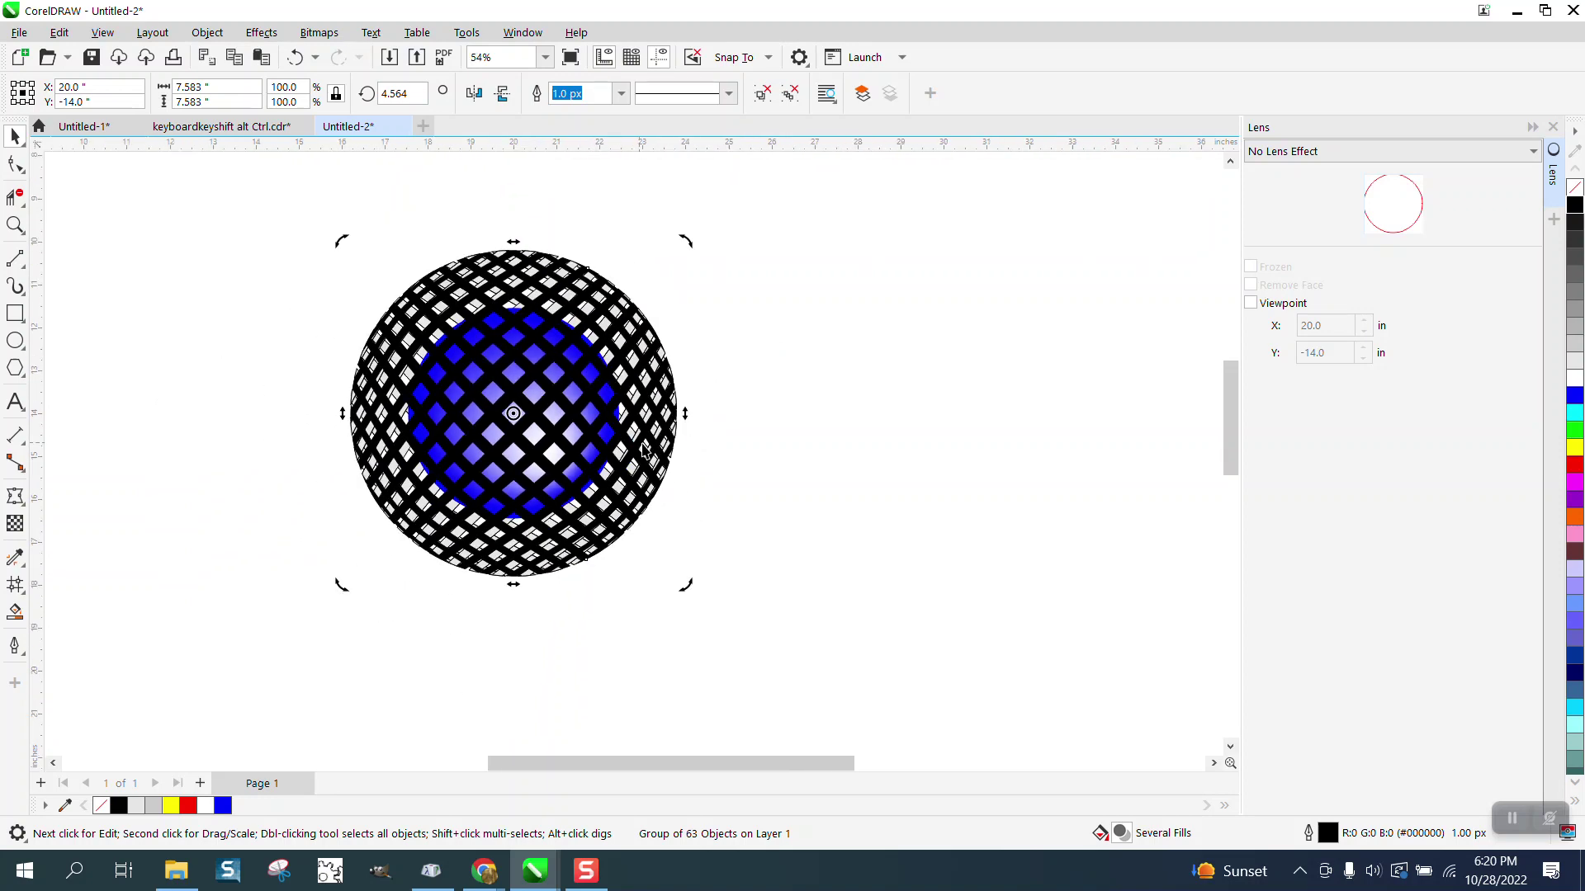
click(15, 225)
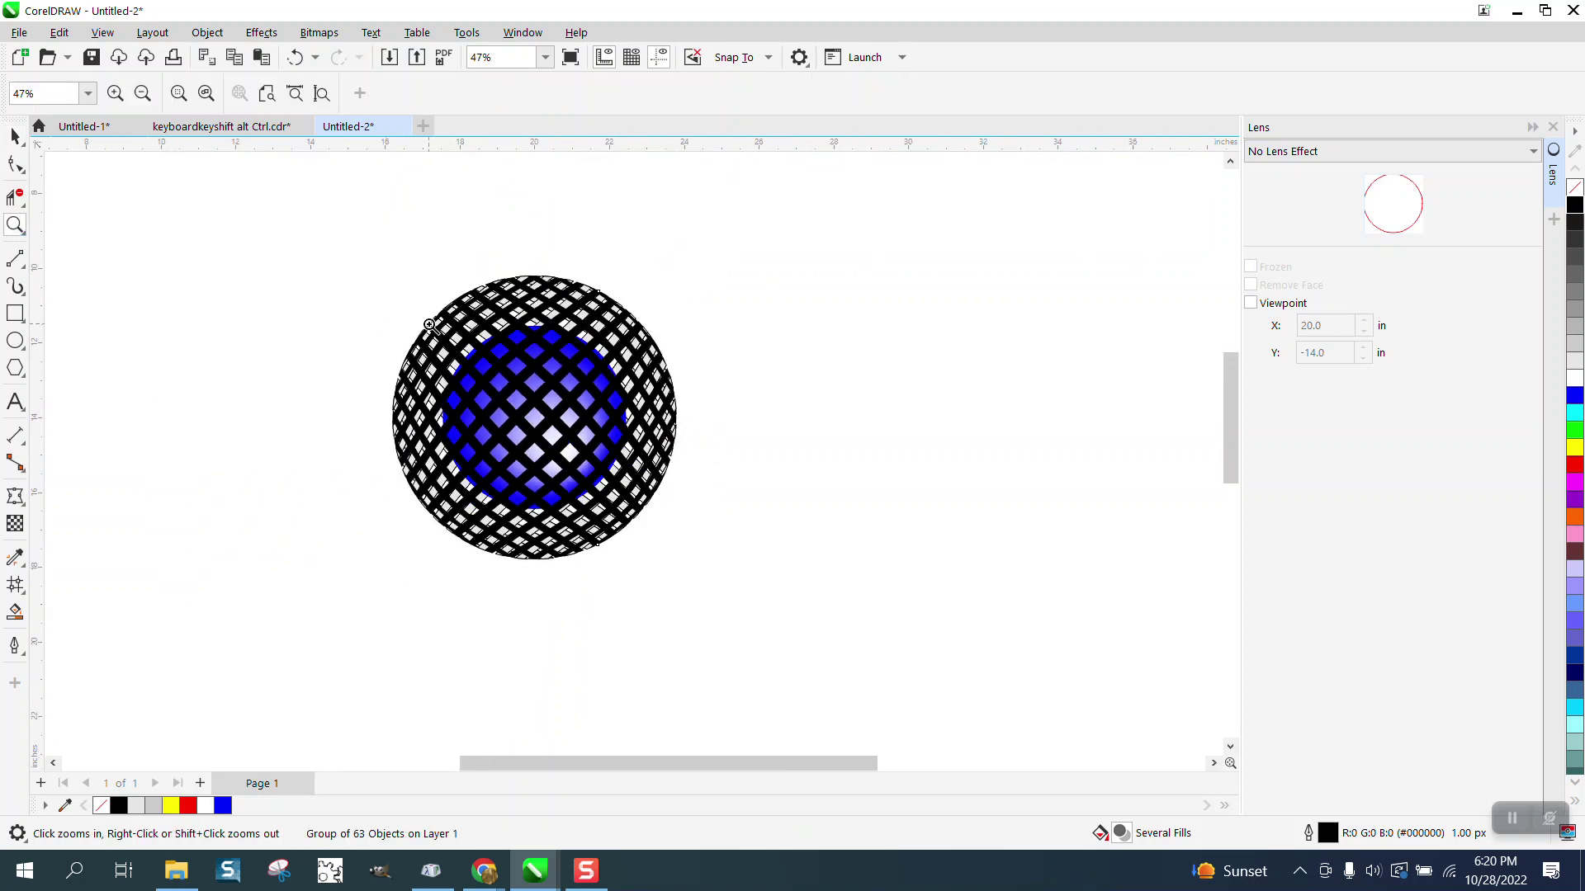
drag(410, 351, 738, 570)
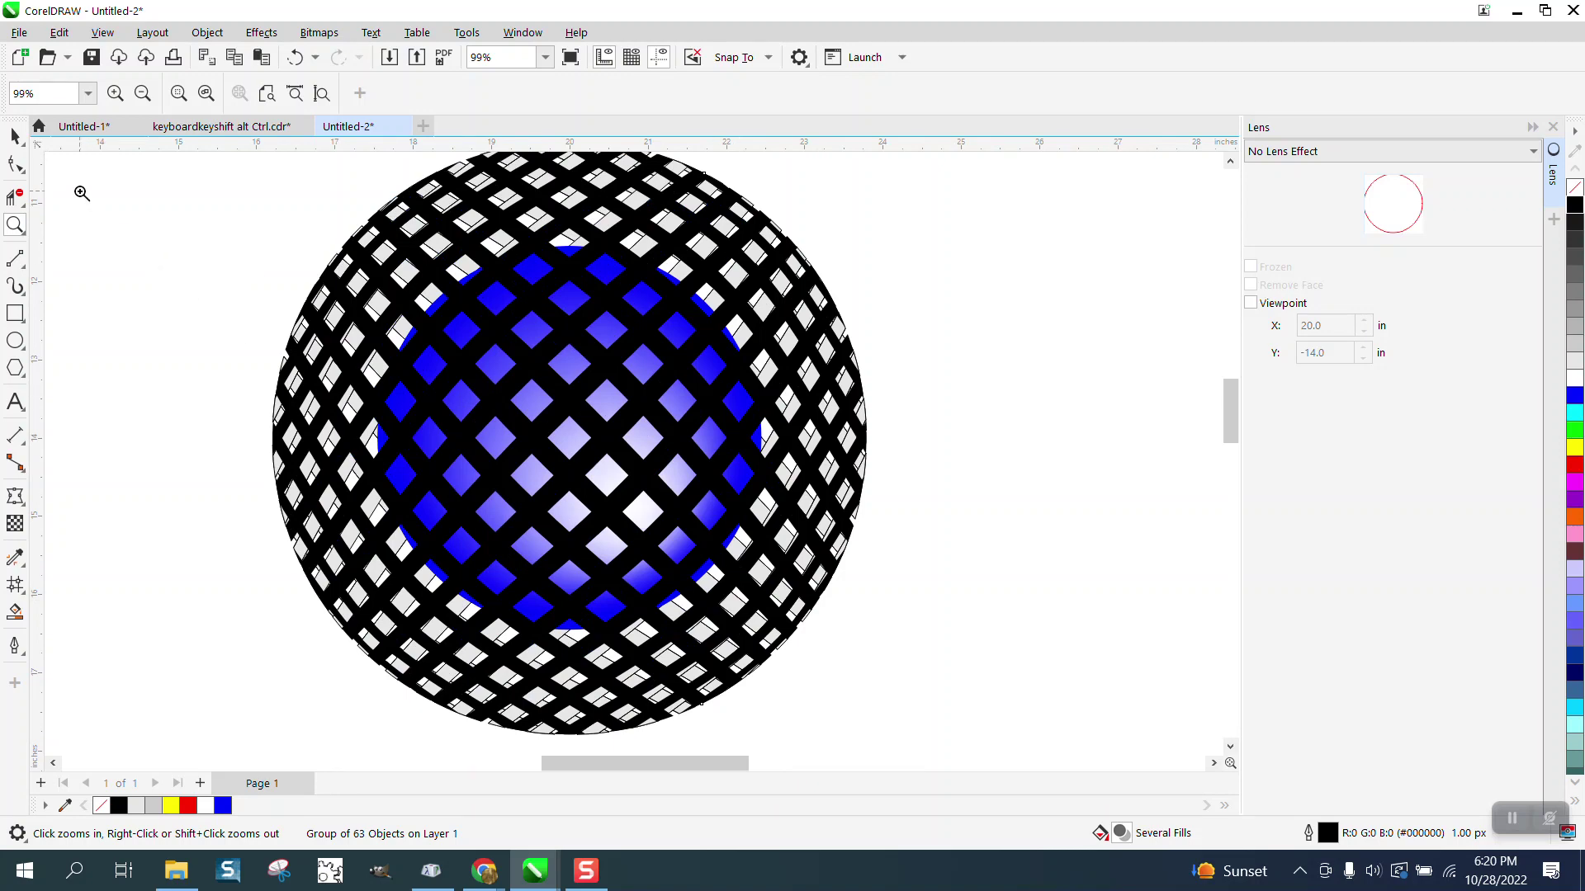
click(15, 136)
scroll(661, 346, down, 1)
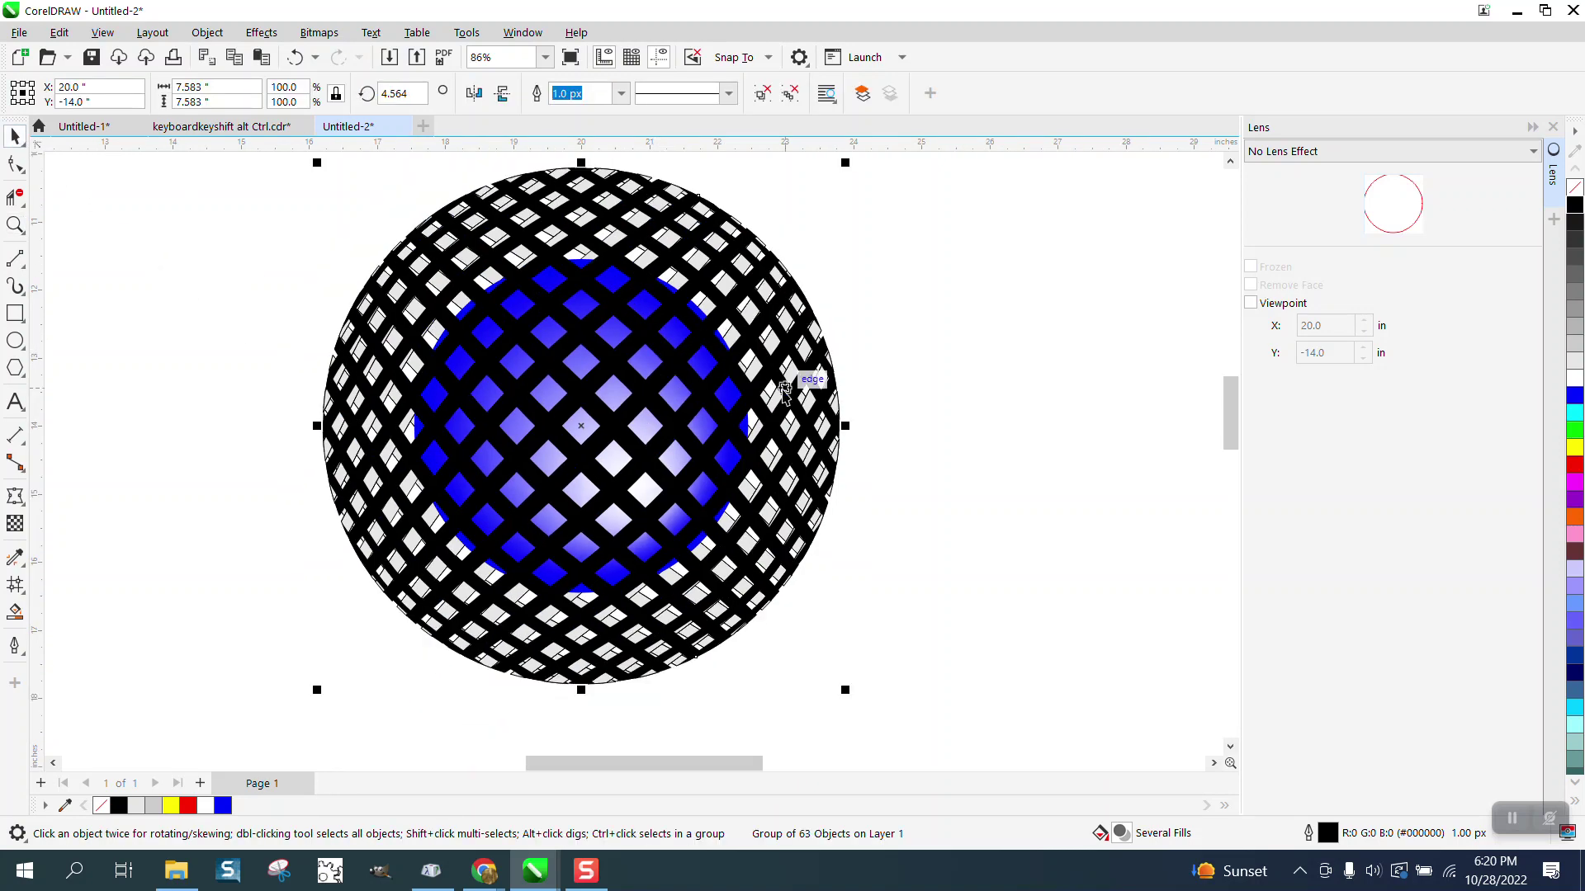
scroll(785, 392, down, 1)
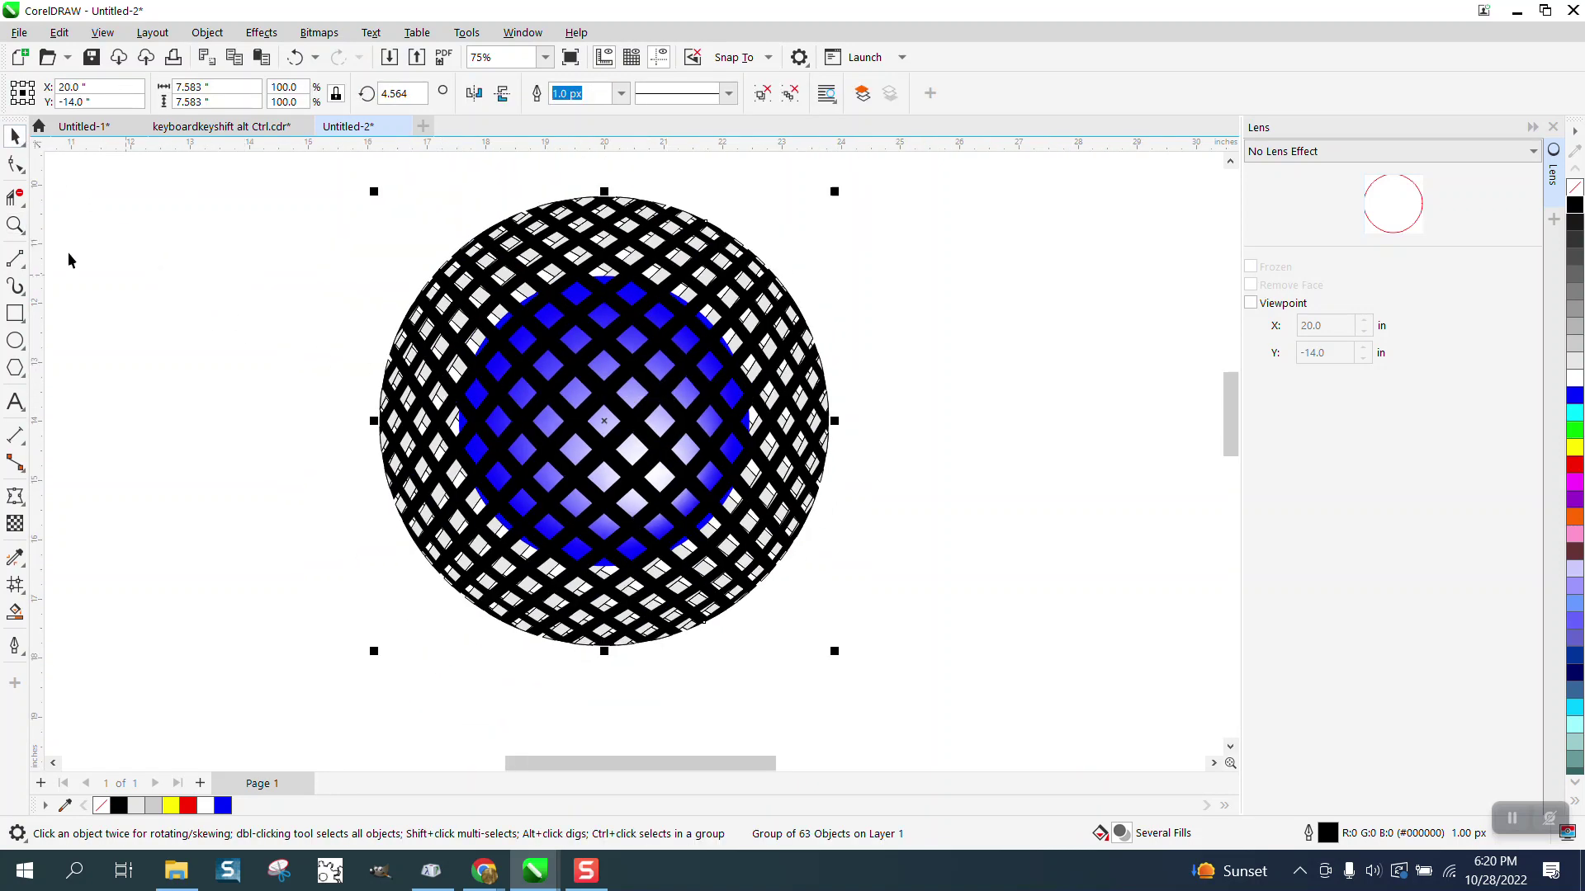
click(15, 225)
drag(379, 312, 555, 396)
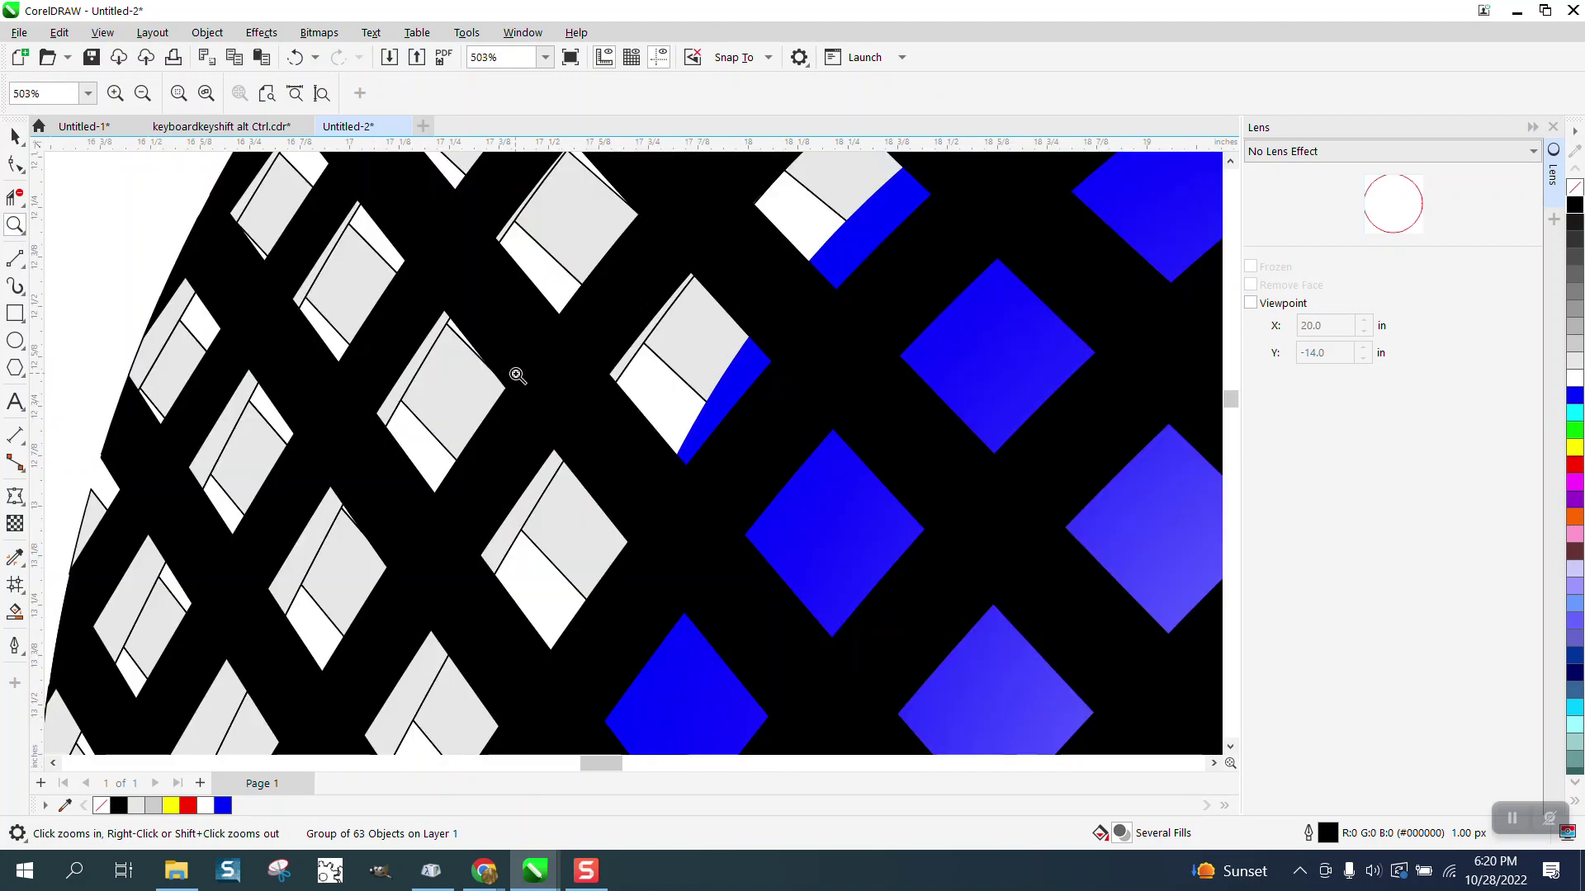
scroll(517, 376, down, 14)
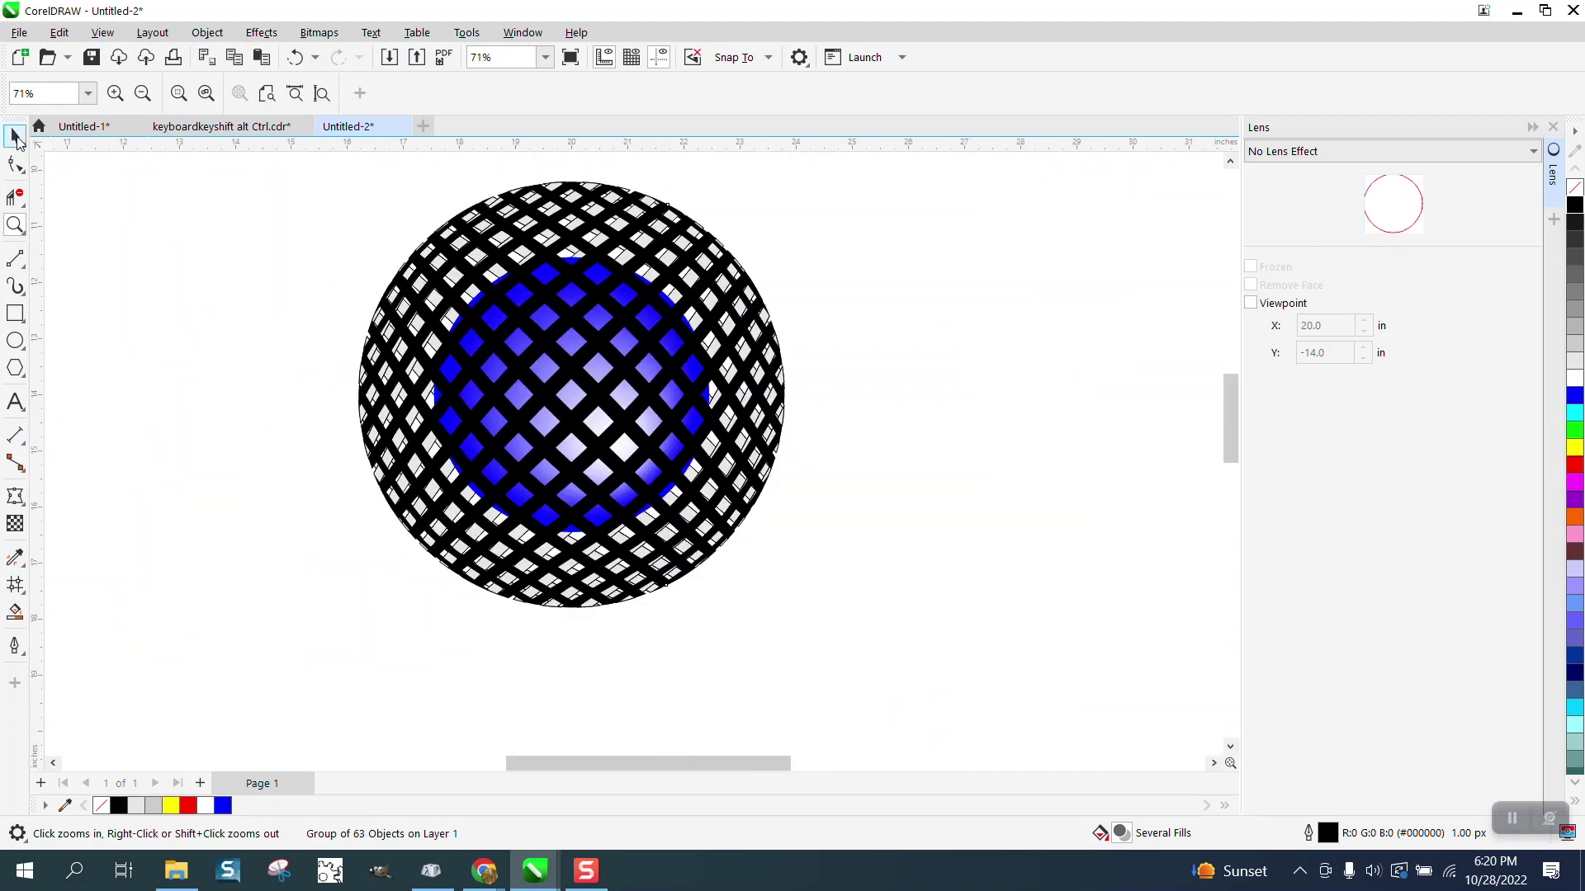
Give the hatched sphere group a uniform transparency of 10 and remove its outline
click(16, 138)
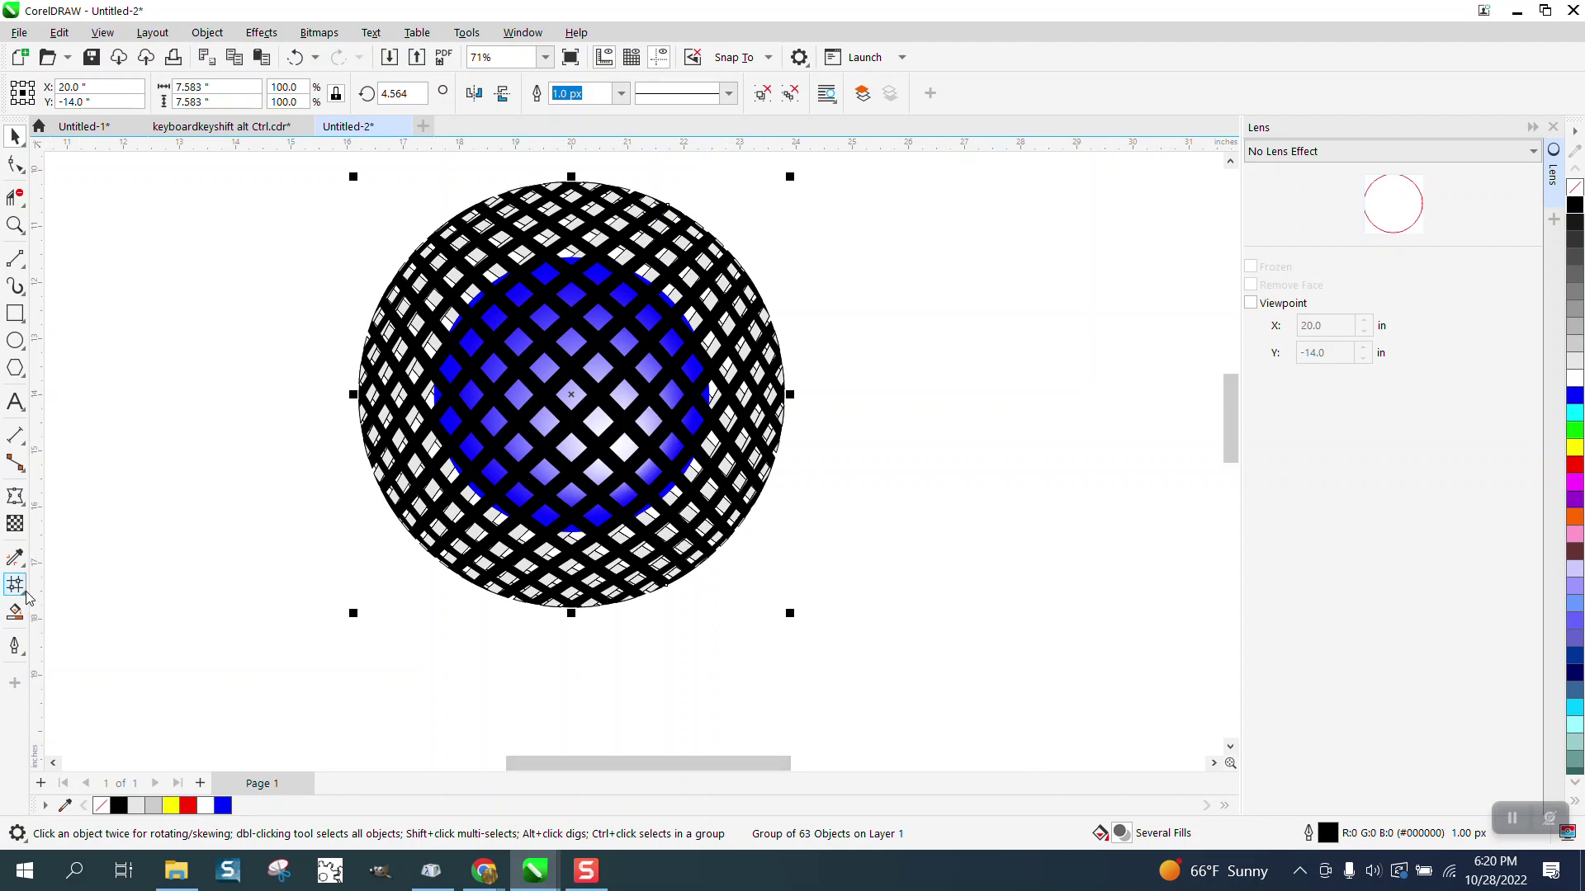
click(19, 529)
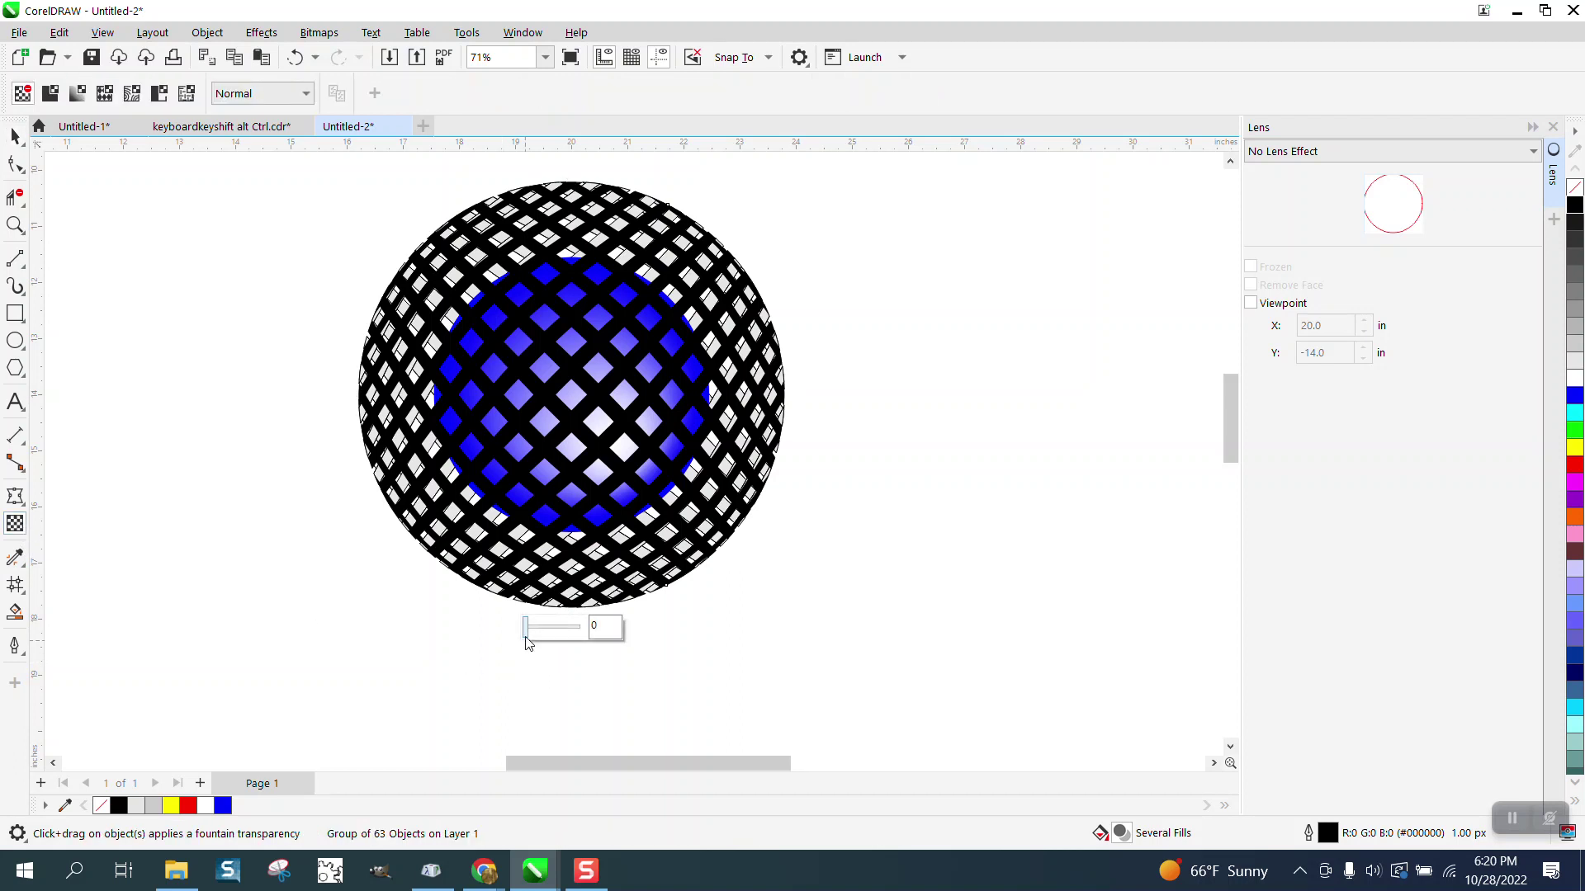
drag(529, 642, 535, 642)
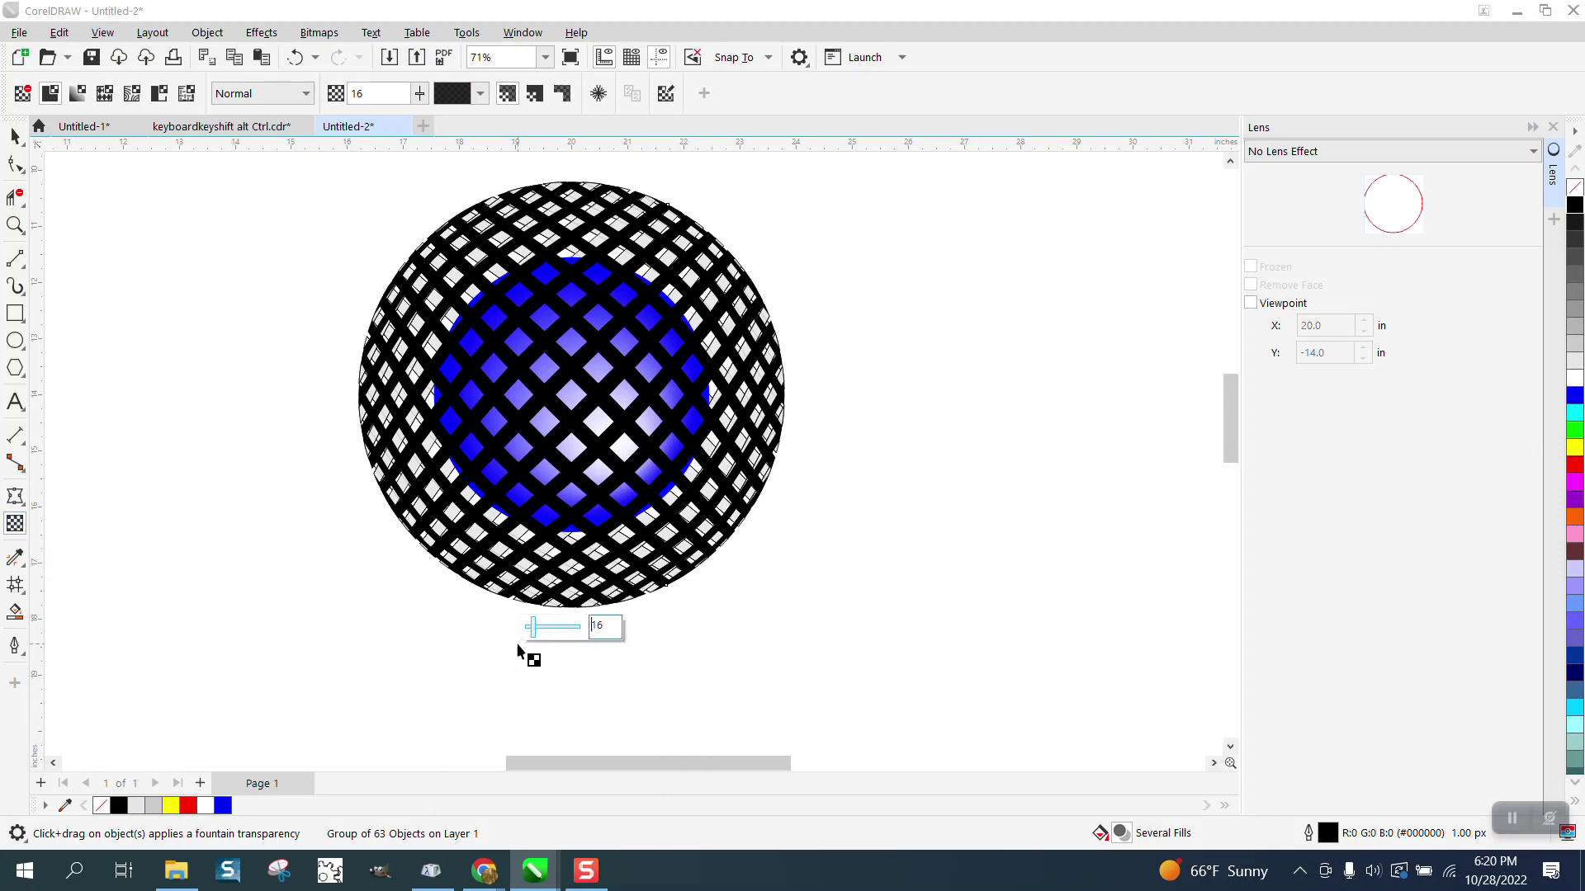
drag(532, 627, 564, 635)
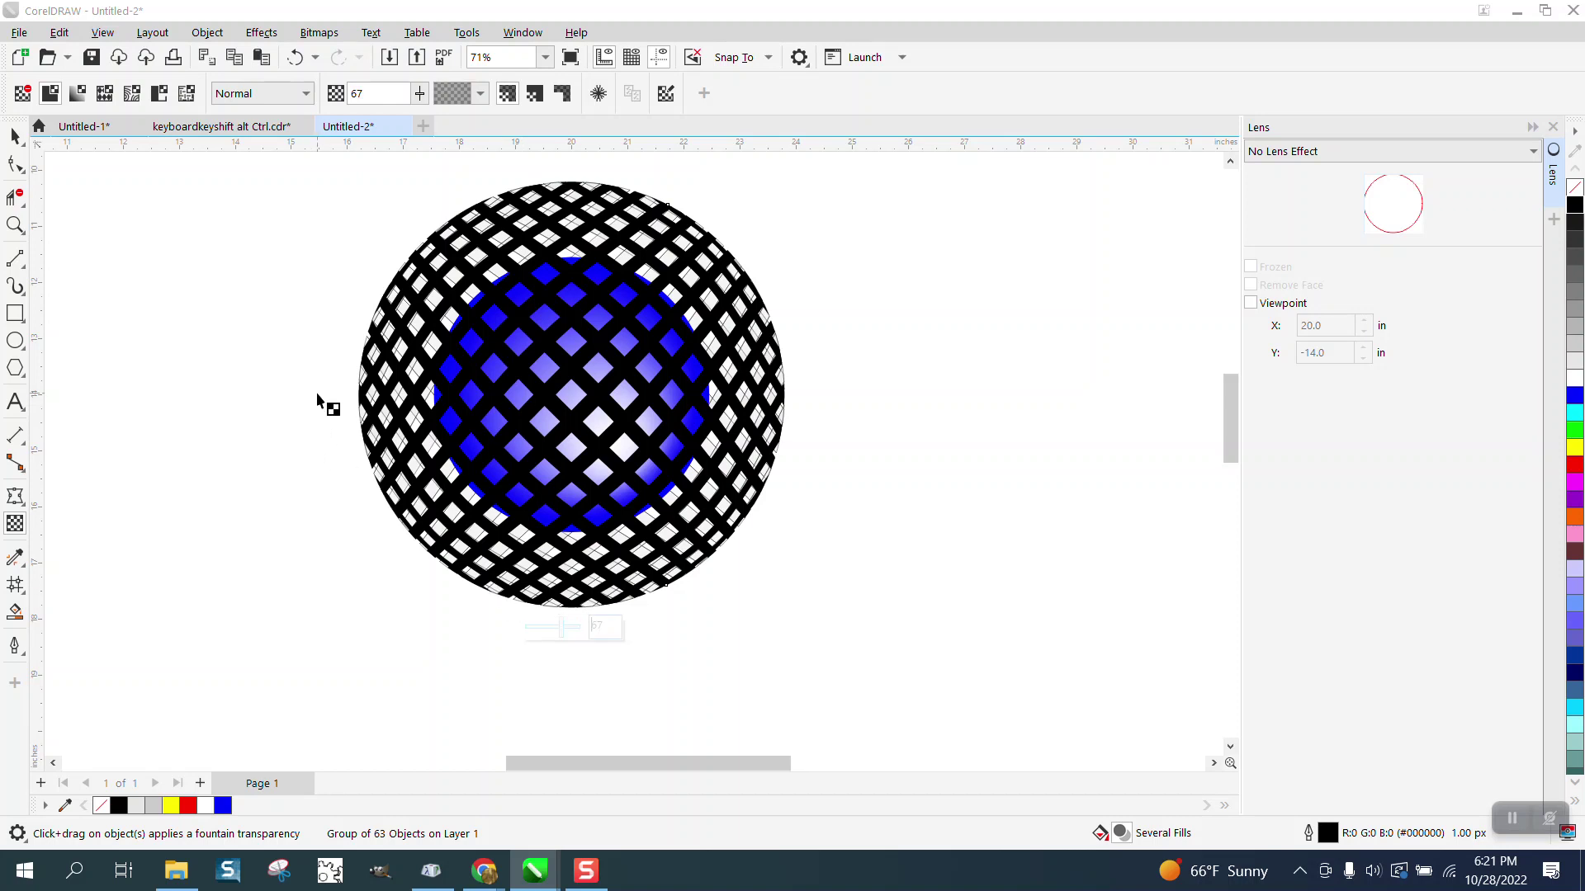
right_click(1575, 188)
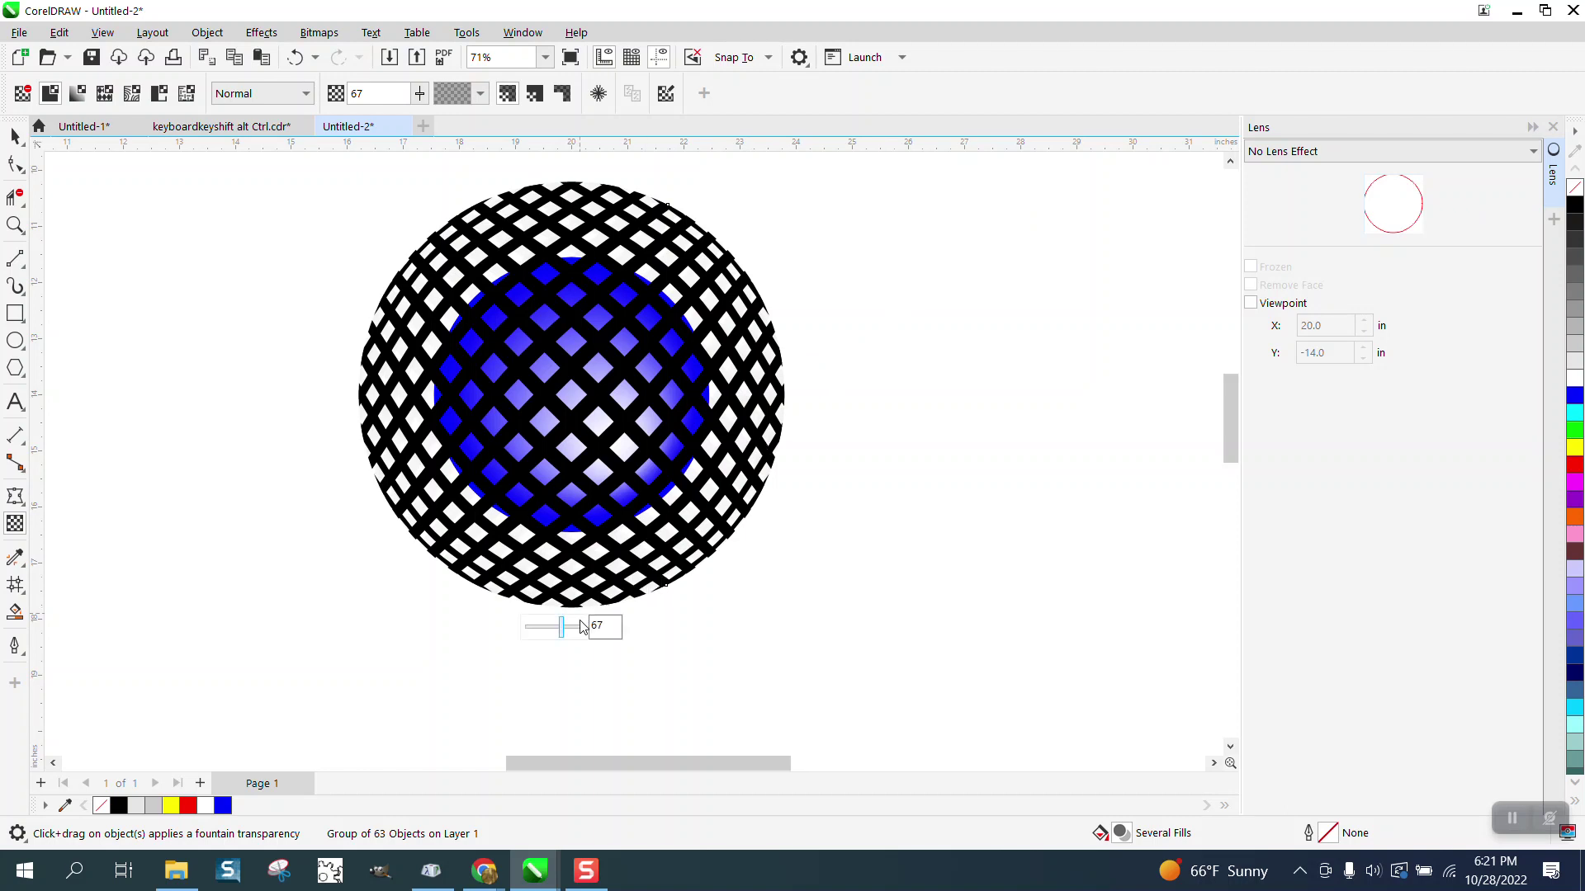
drag(565, 634, 530, 633)
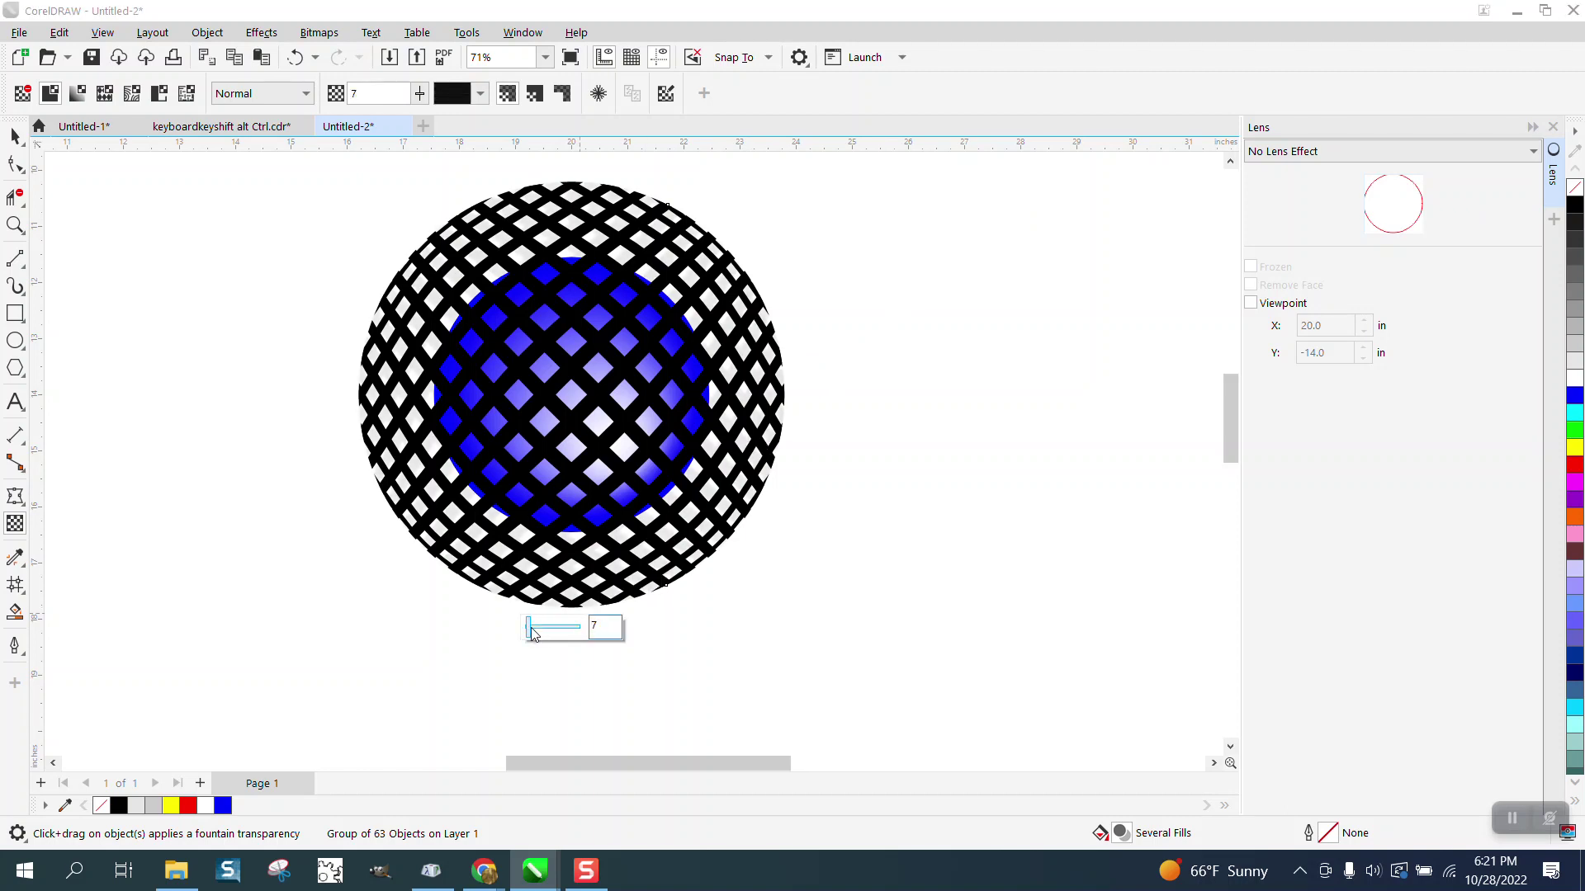
Apply a black 1 px outline to the 63-piece hatched sphere group
click(14, 225)
drag(545, 223, 743, 344)
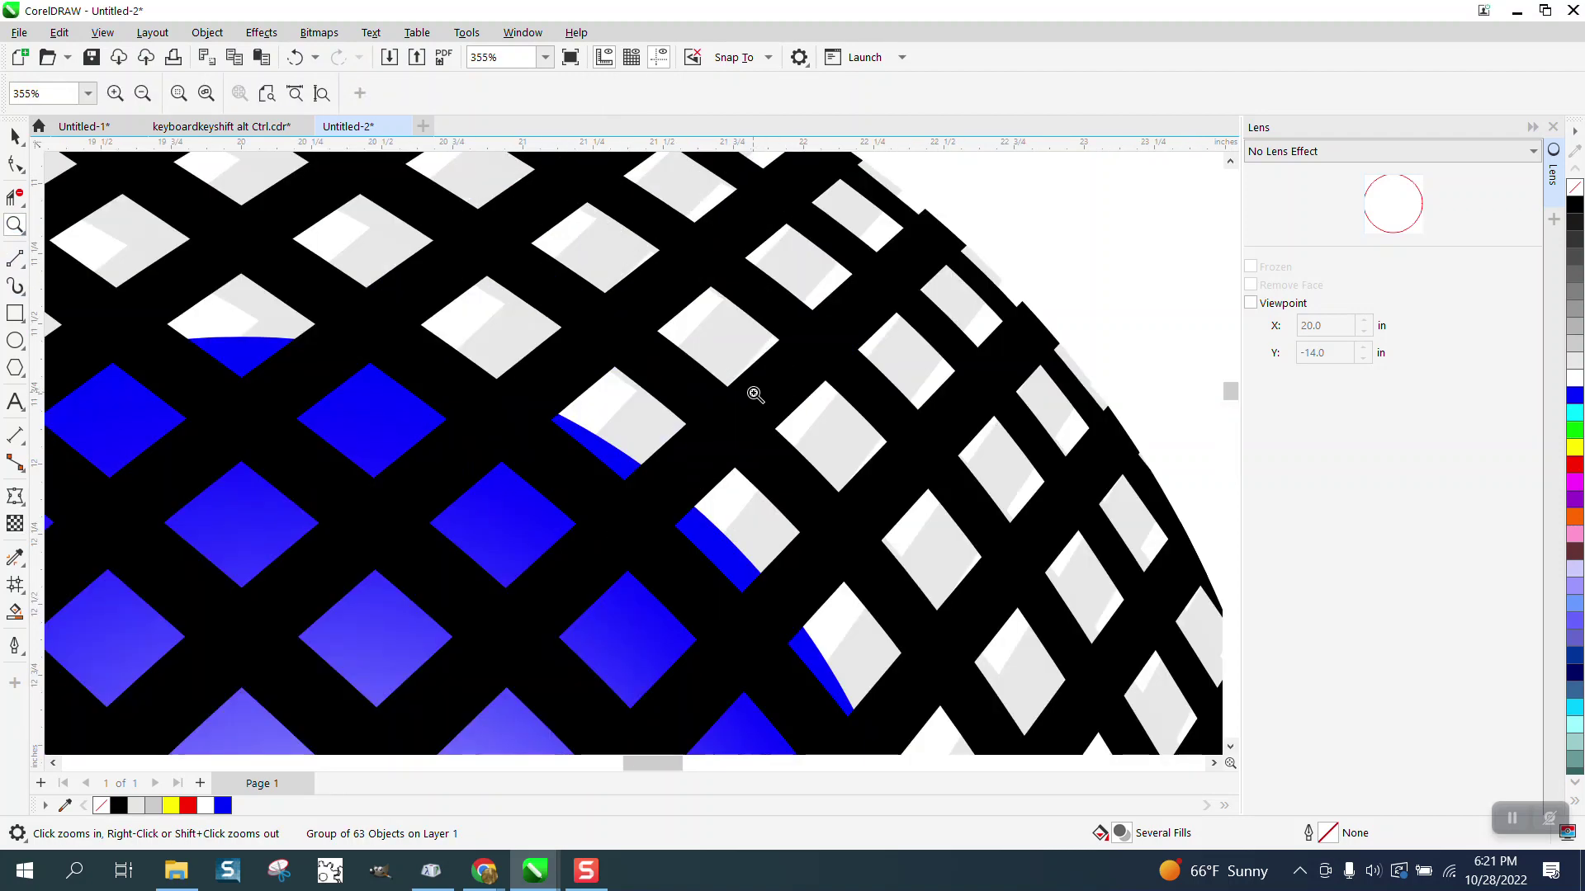
scroll(751, 396, down, 3)
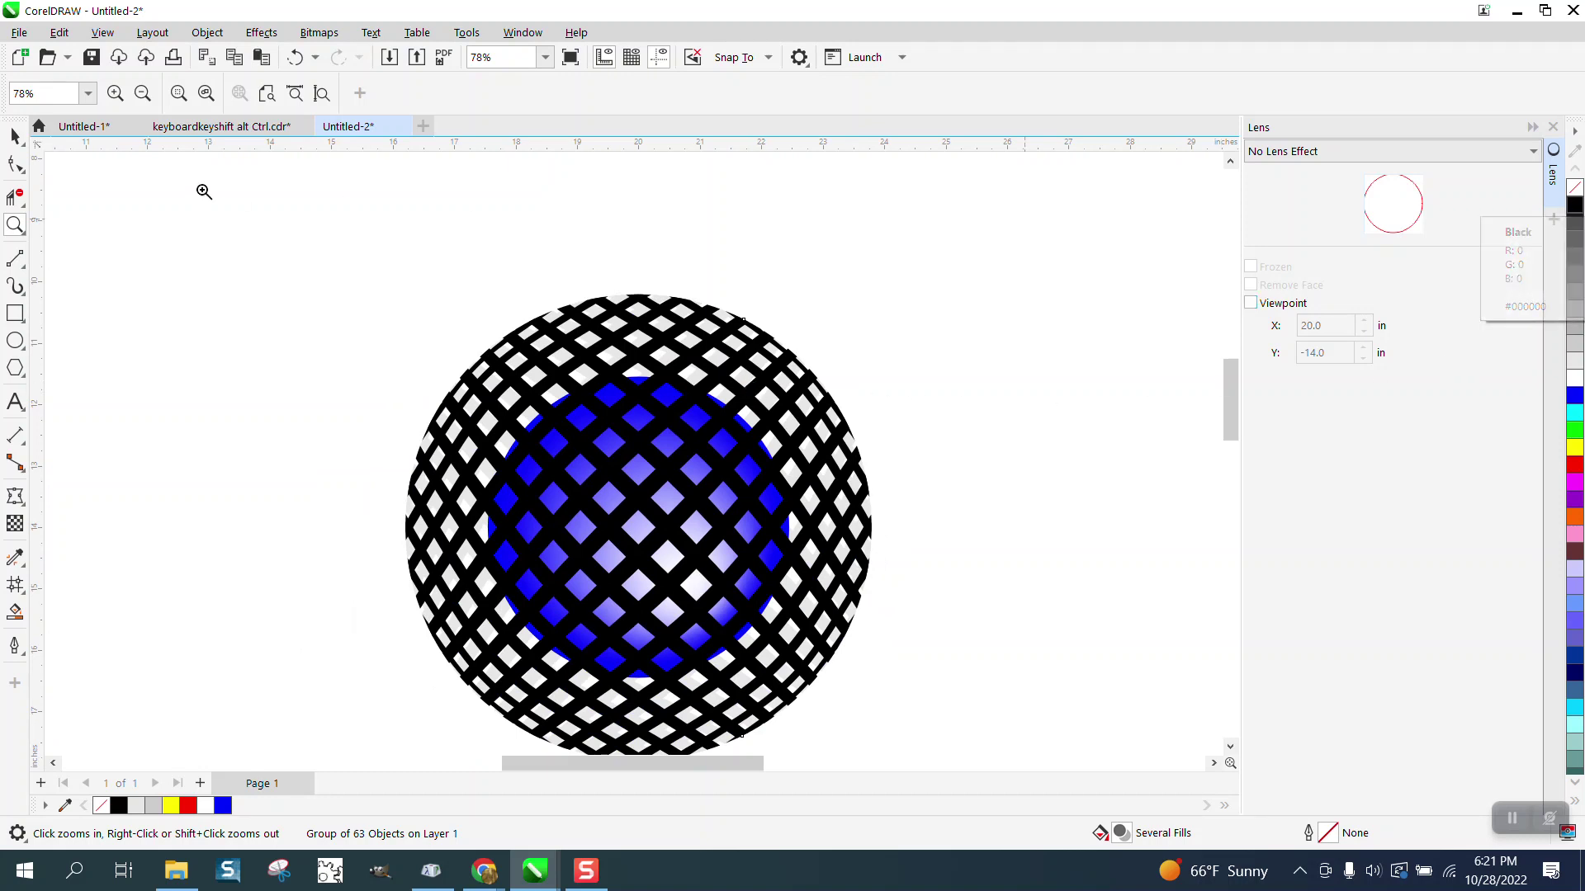
key(space)
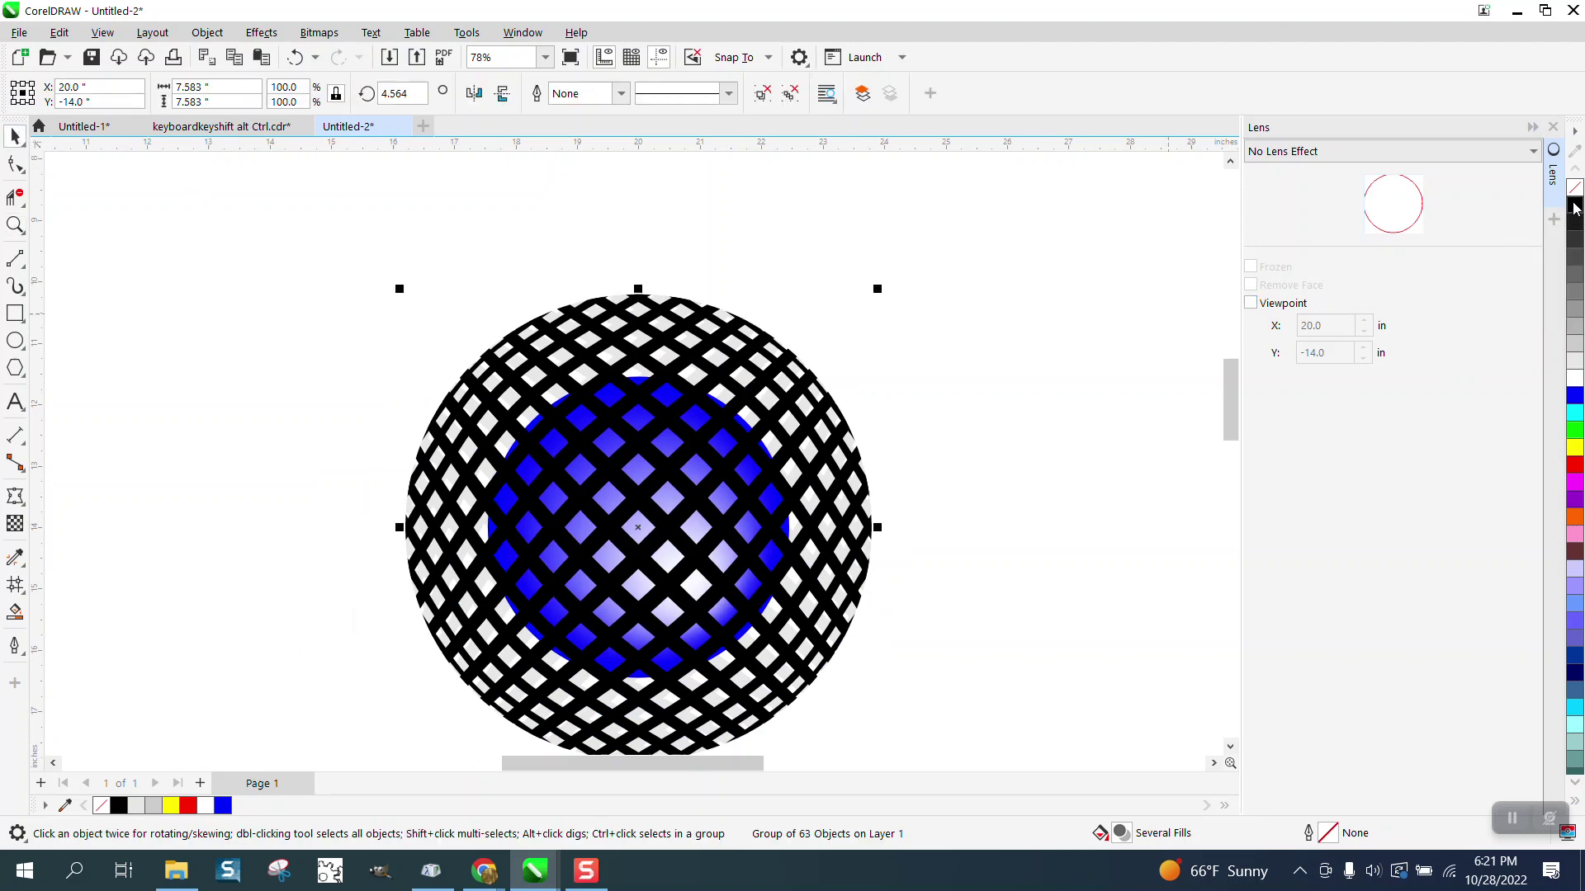
right_click(1574, 204)
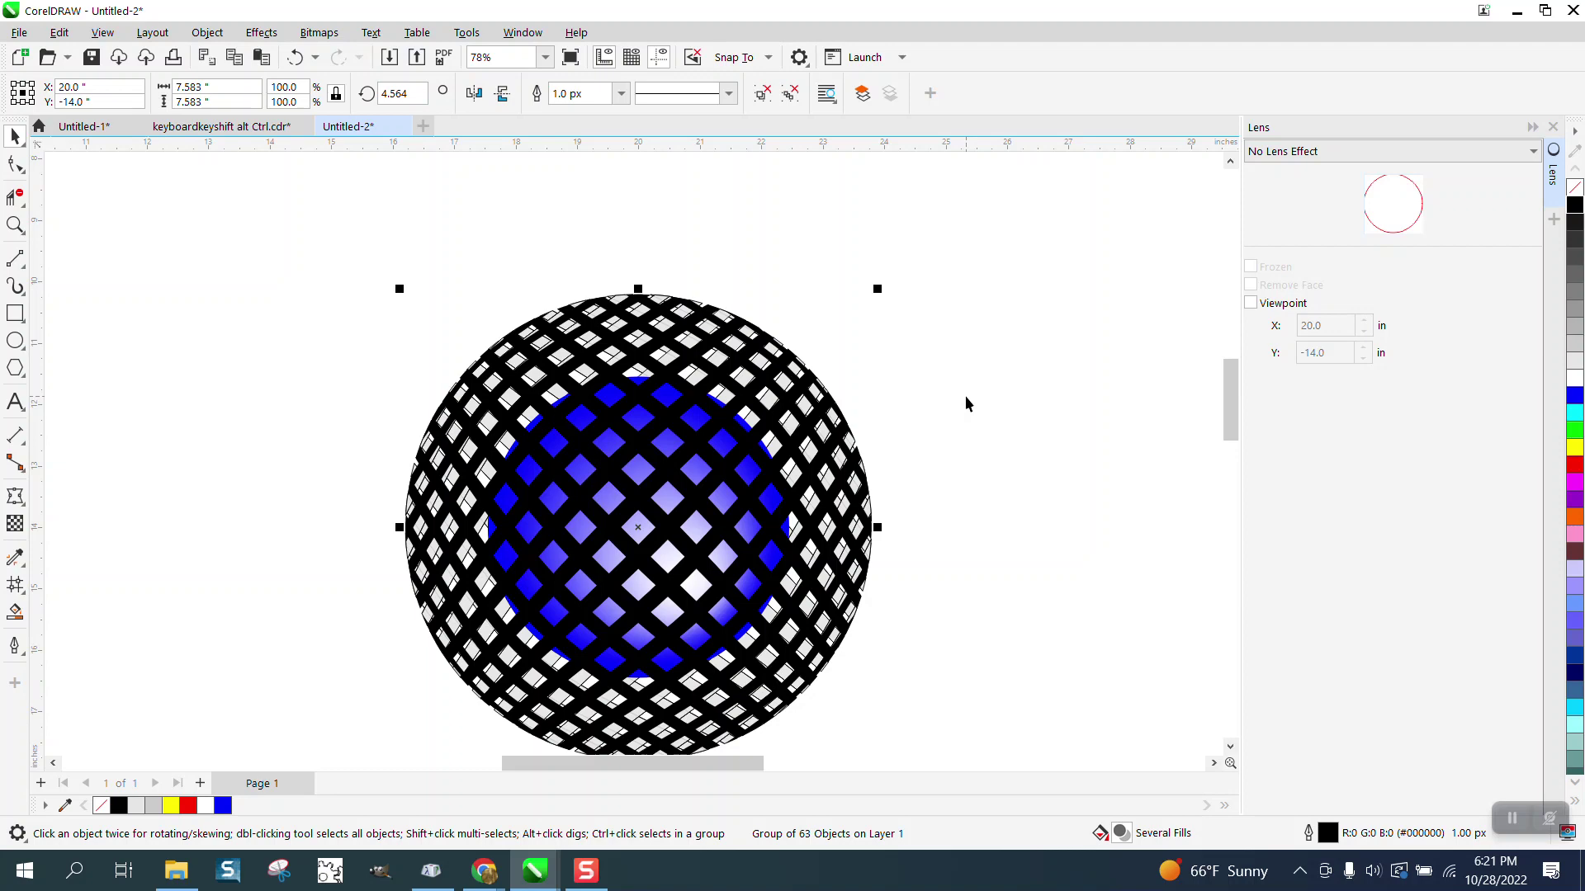
scroll(964, 394, down, 3)
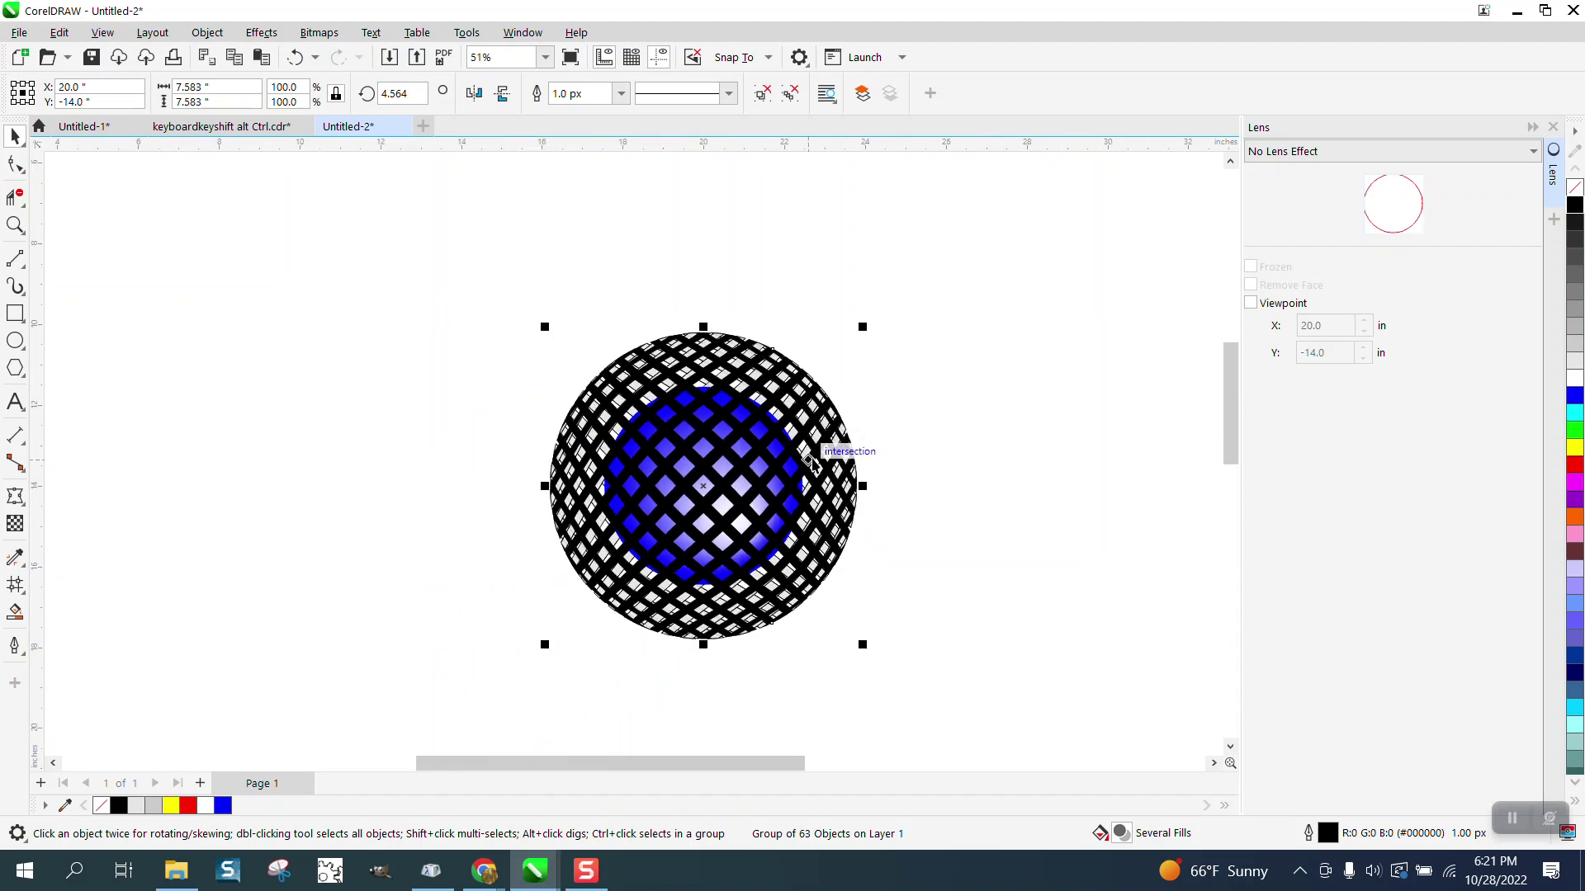
key(space)
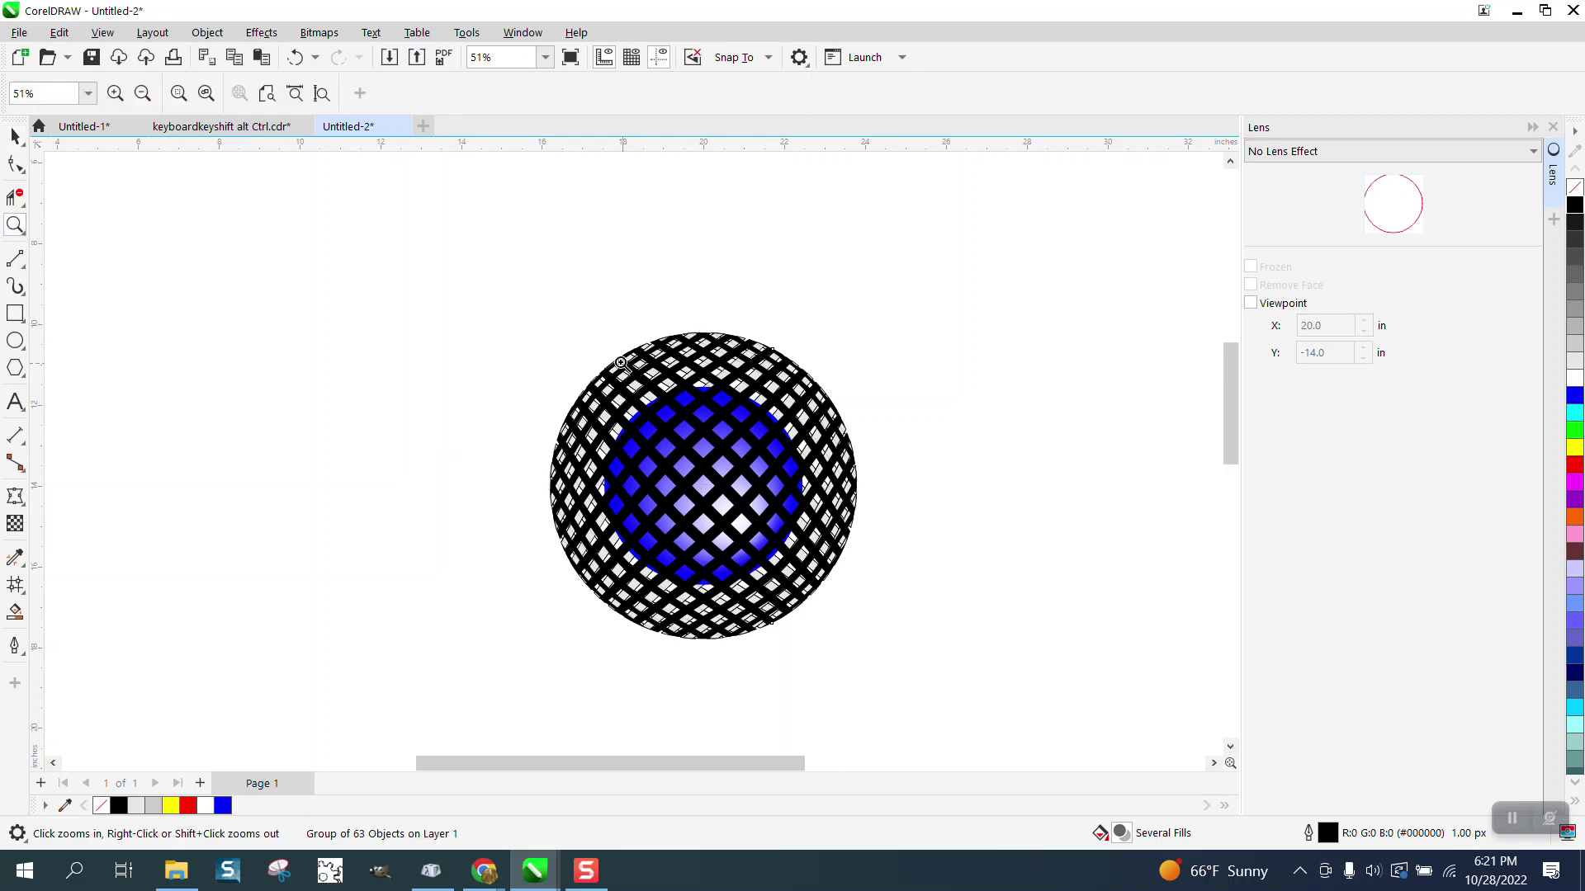
drag(545, 318, 997, 656)
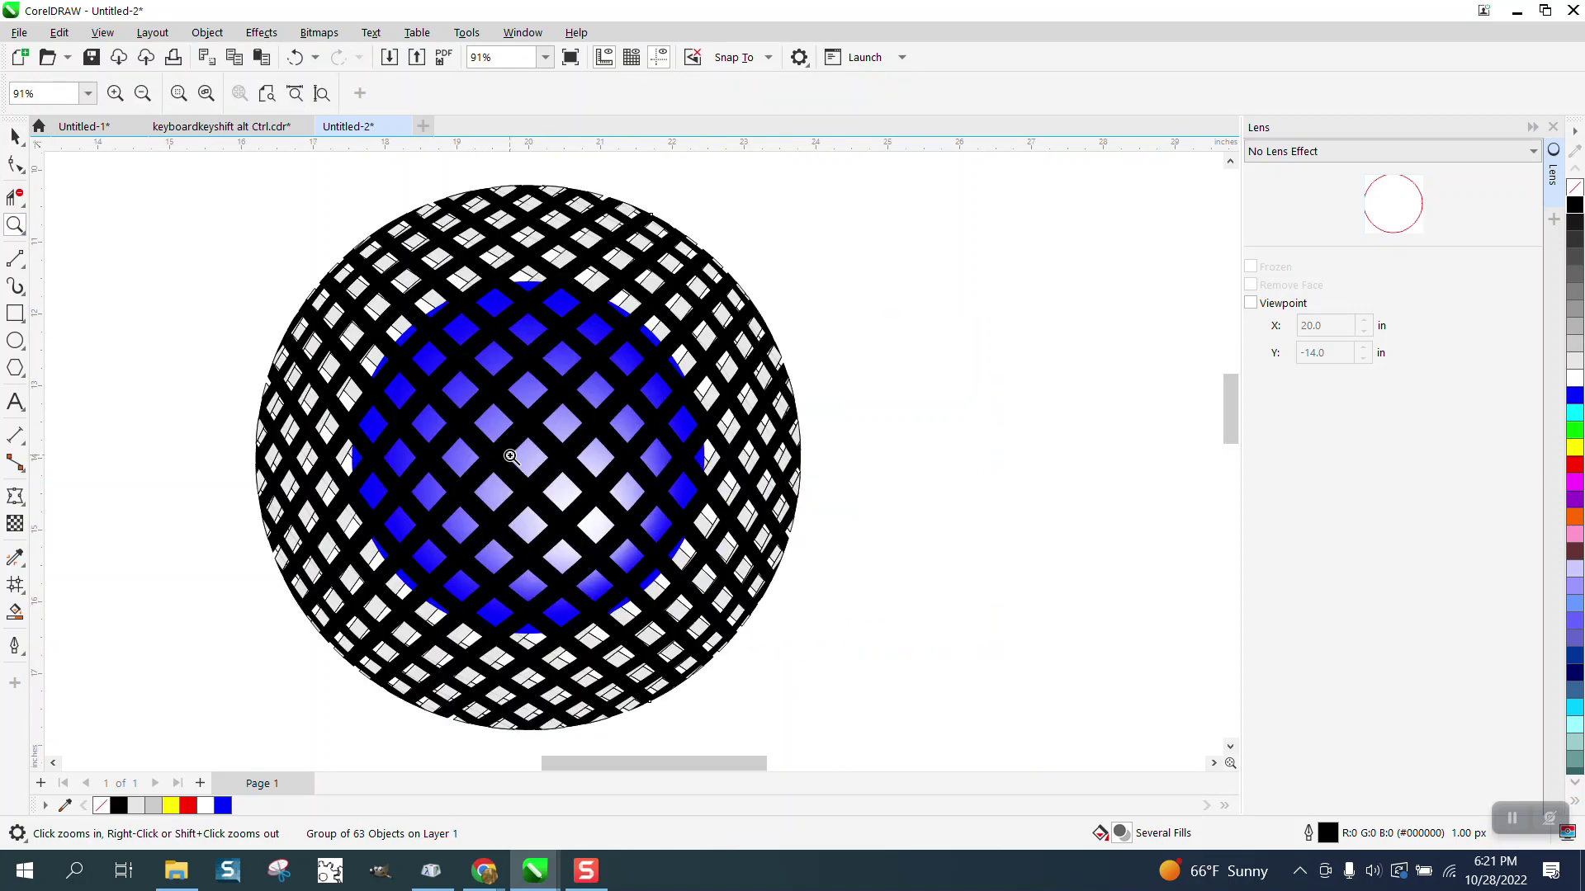